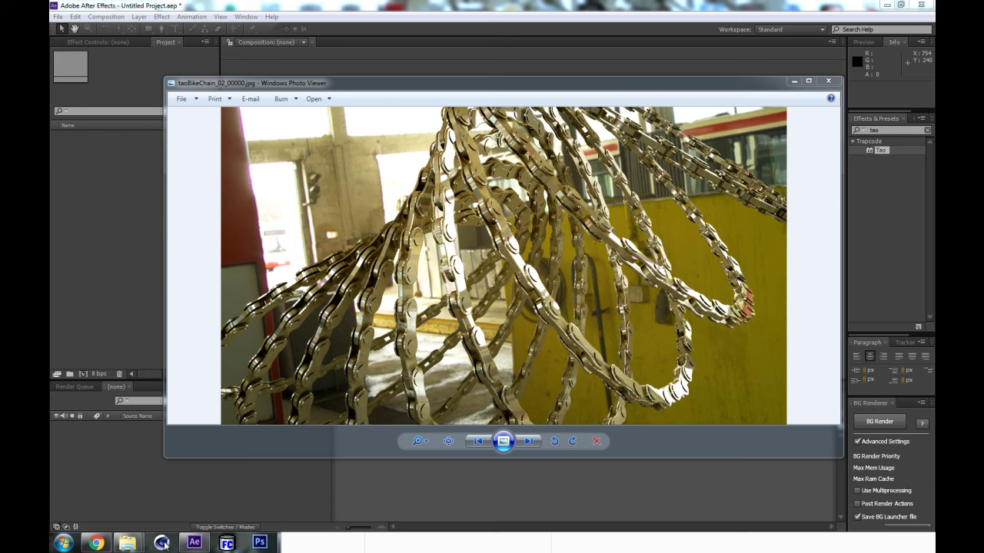
# Step: Switch to Chrome and browse the bike chain image results for a flat side view of a single link
pyautogui.click(93, 543)
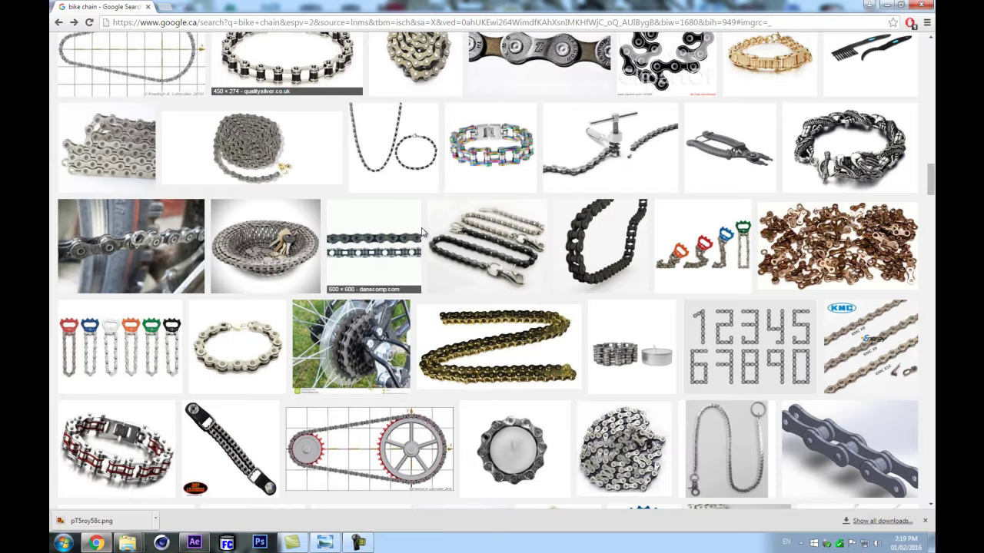
pyautogui.scroll(3, 361, 244)
pyautogui.scroll(14, 359, 245)
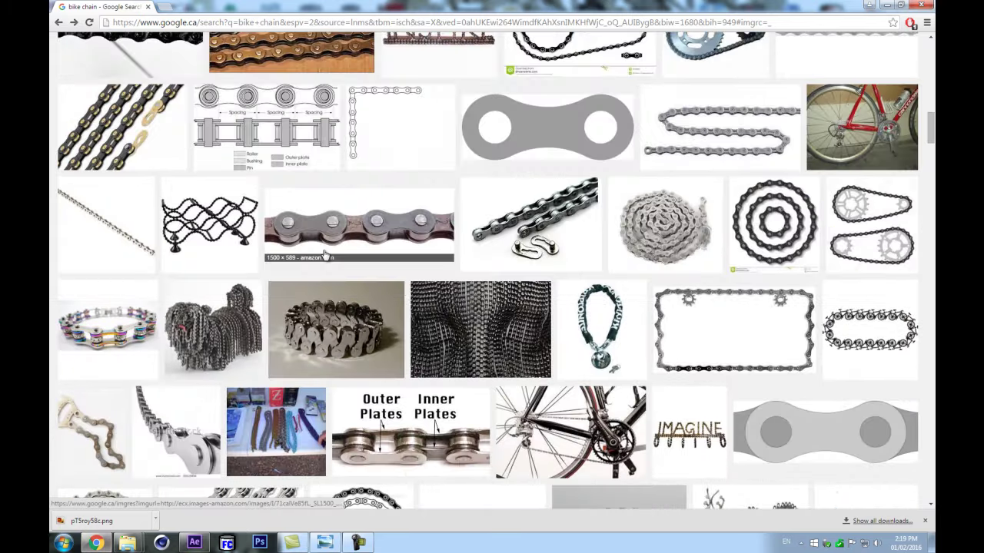
pyautogui.scroll(4, 319, 255)
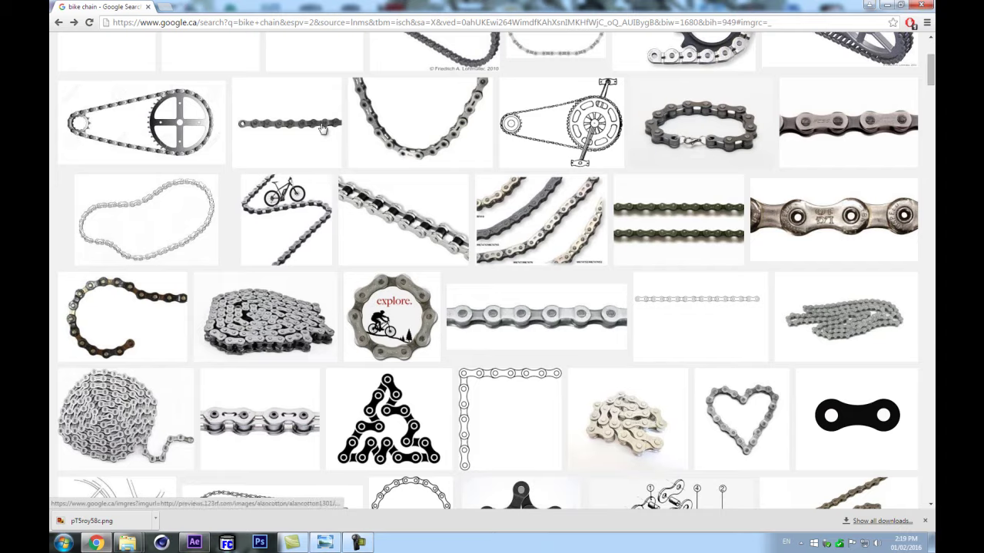
pyautogui.scroll(3, 934, 83)
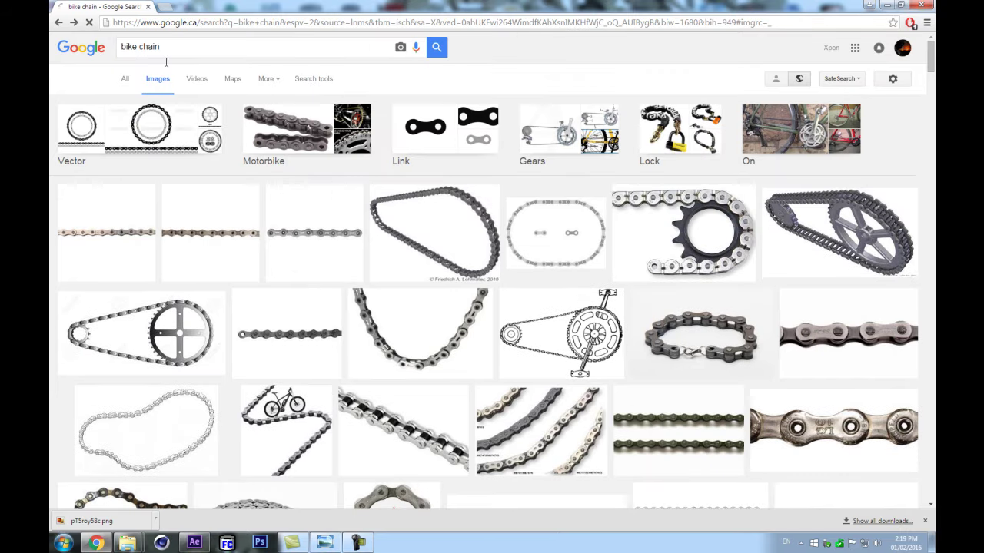
pyautogui.scroll(-3, 158, 209)
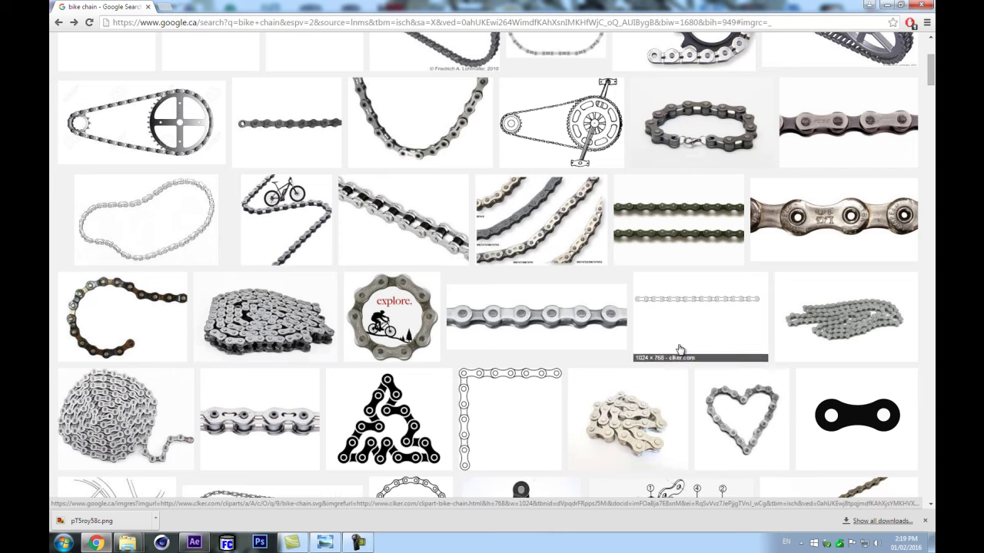
pyautogui.scroll(-2, 676, 350)
pyautogui.scroll(-3, 695, 320)
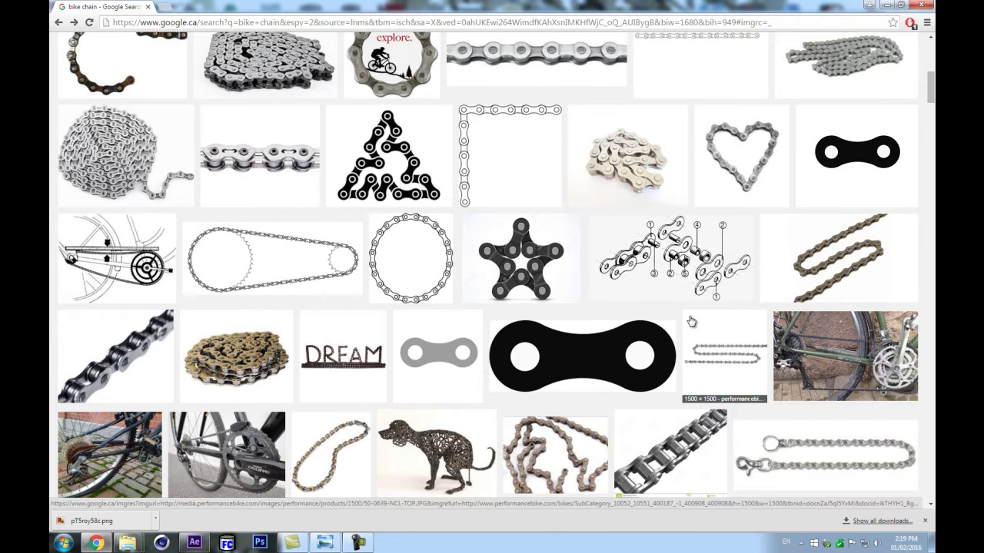
pyautogui.scroll(-3, 690, 321)
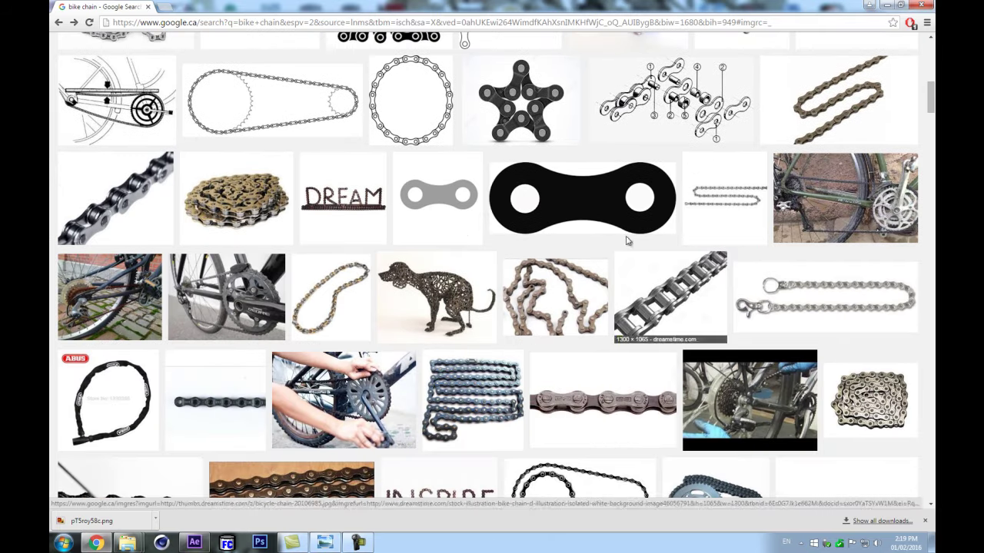
# Step: Open the black Cliparts.co bike chain link image at full size
pyautogui.scroll(3, 538, 331)
pyautogui.click(548, 342)
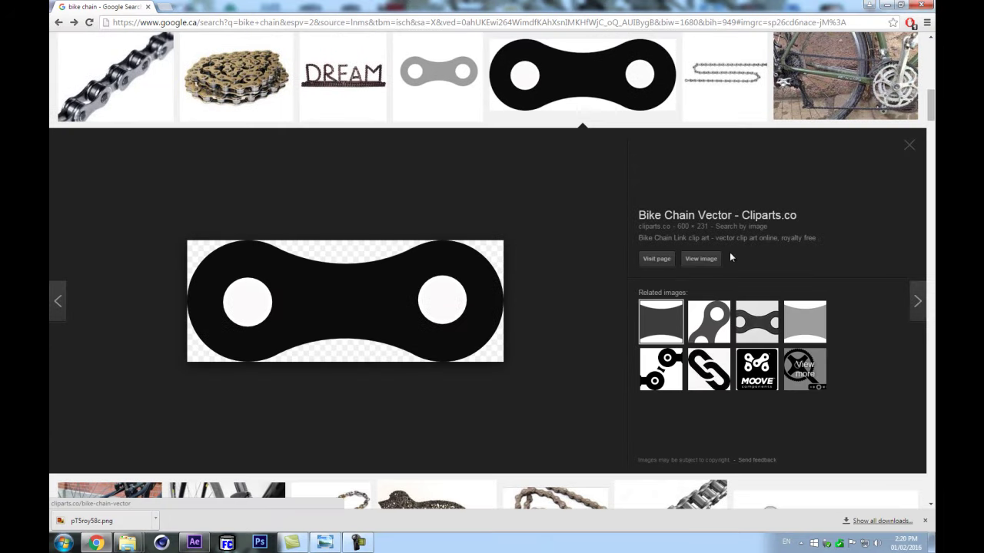
pyautogui.click(700, 258)
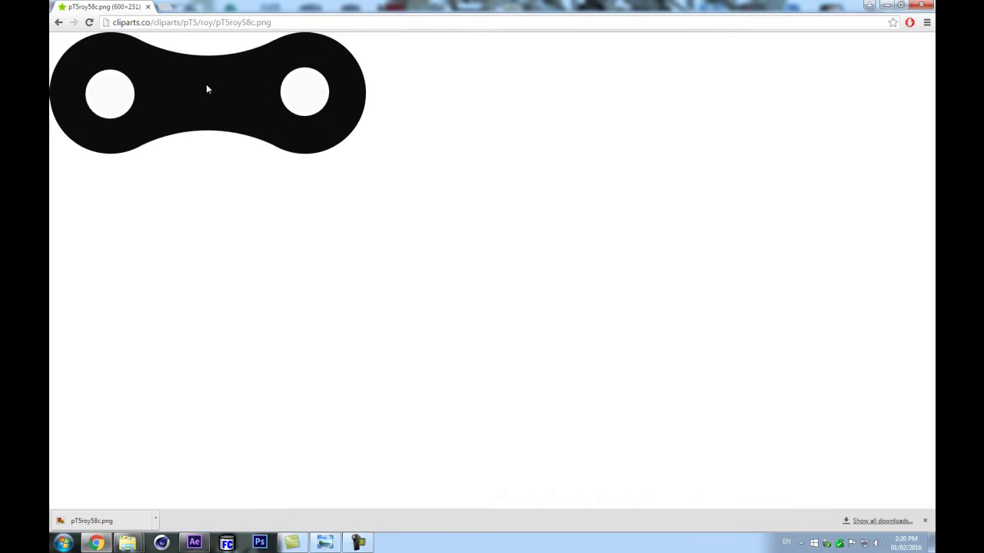
# Step: Switch to After Effects and import pT5roy58c.png from the imports folder into the project
pyautogui.click(196, 545)
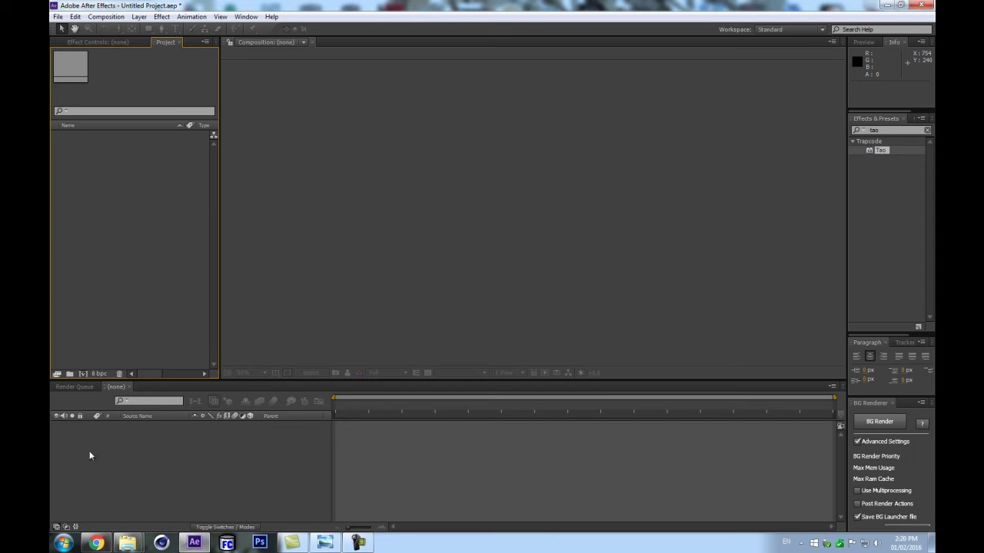
pyautogui.moveTo(127, 543)
pyautogui.click(231, 488)
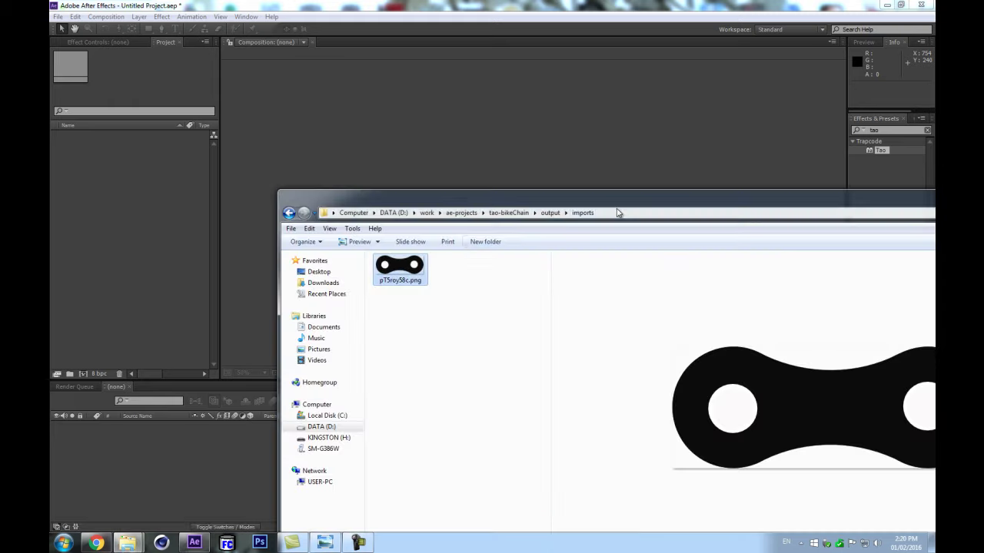
pyautogui.moveTo(413, 277); pyautogui.dragTo(96, 193)
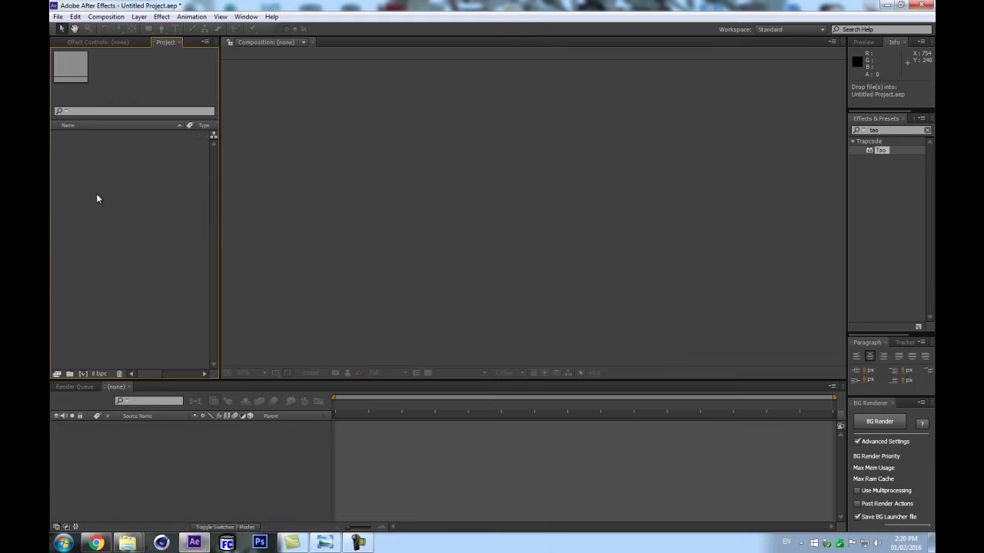
# Step: Create a composition from pT5roy58c.png and show its transparency grid
pyautogui.moveTo(77, 136); pyautogui.dragTo(80, 372)
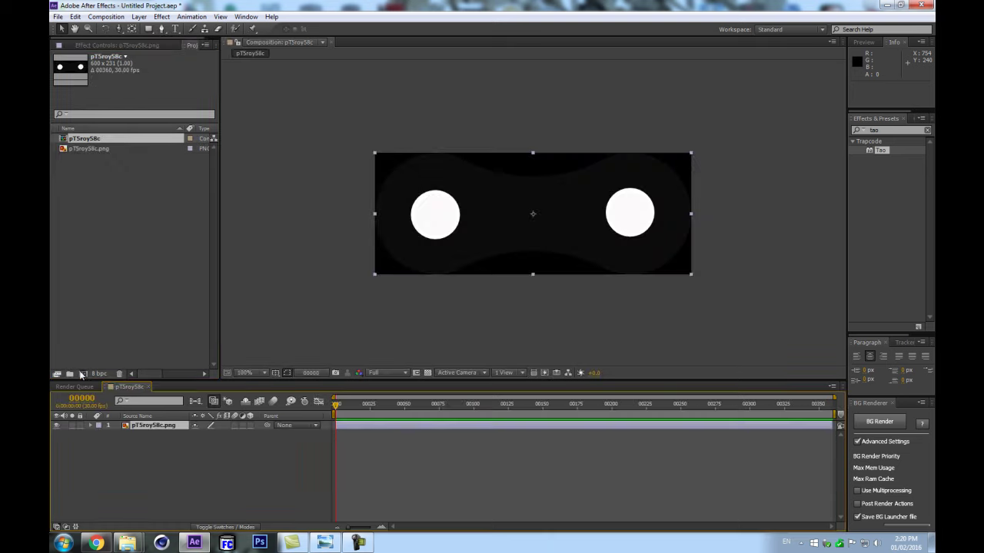
pyautogui.click(428, 372)
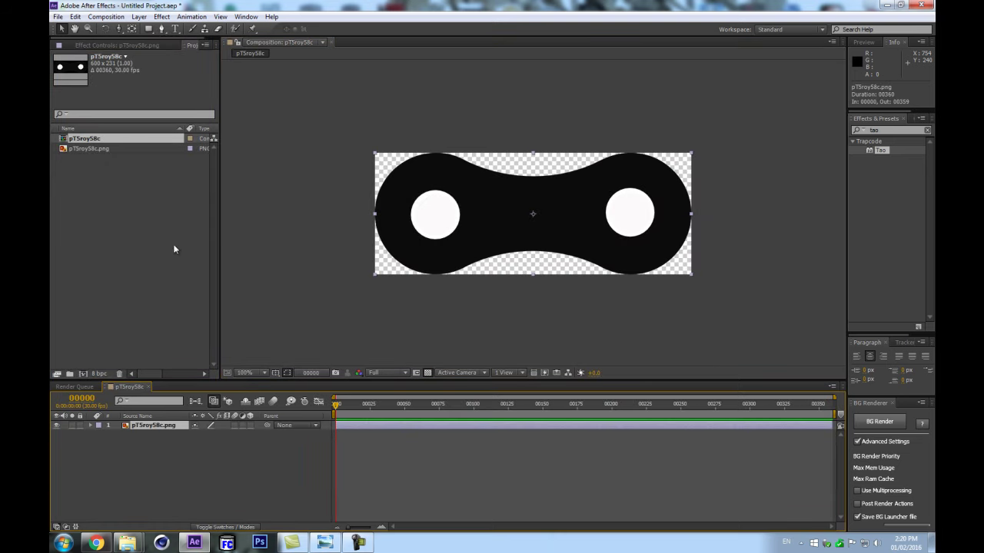
# Step: Try auto-tracing the link image's alpha channel on the current frame, and undo the trace
pyautogui.click(140, 16)
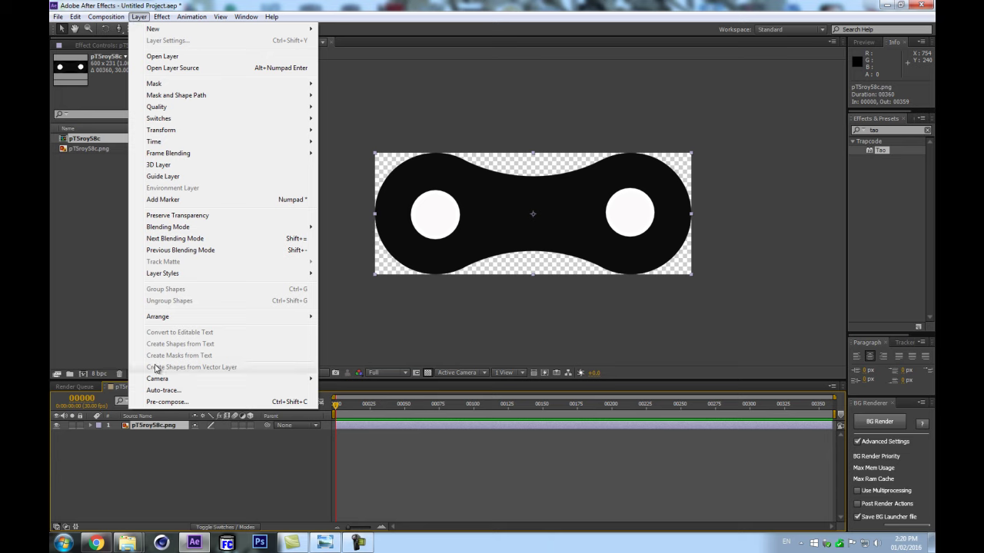
pyautogui.click(163, 389)
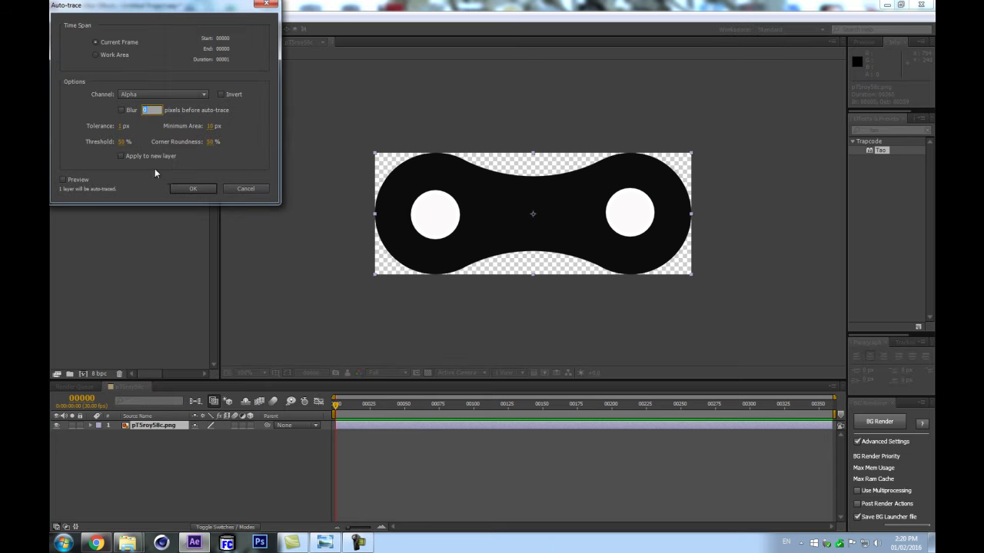
pyautogui.press('Return')
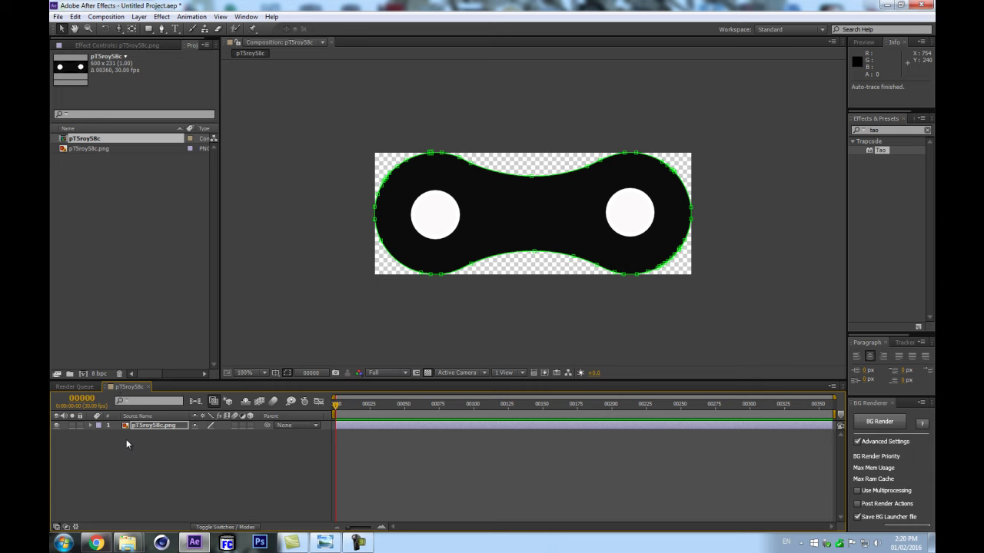
pyautogui.hotkey('ctrl', 'z')
pyautogui.click(151, 442)
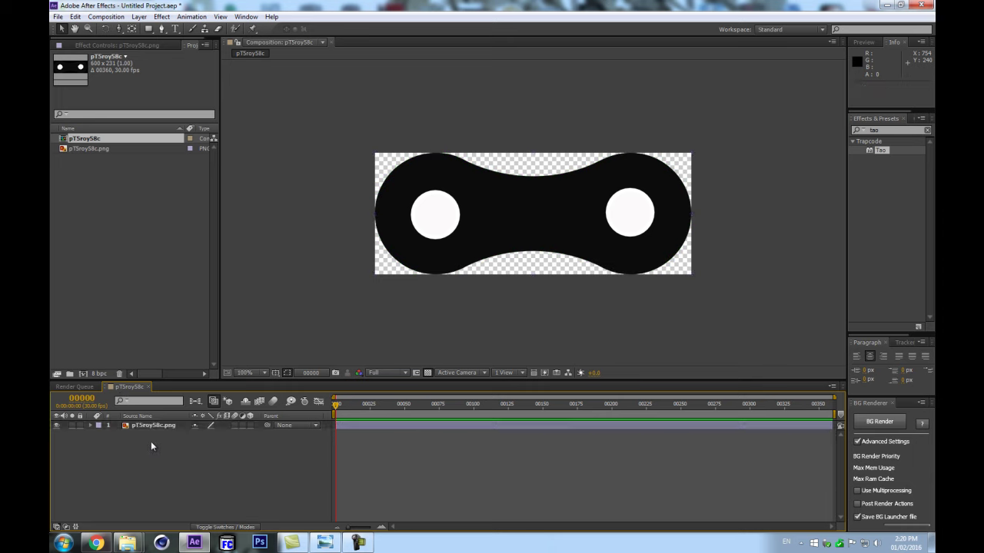
# Step: Create a new 1280 x 720 composition named TAO-bikeChain
pyautogui.click(116, 248)
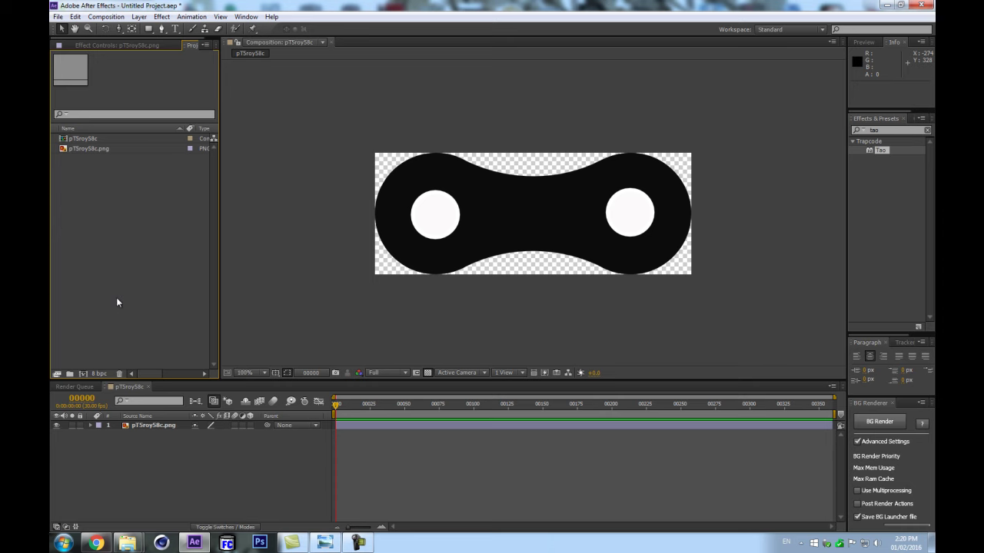
pyautogui.hotkey('ctrl', 'n')
pyautogui.write('TAO-bikeChain')
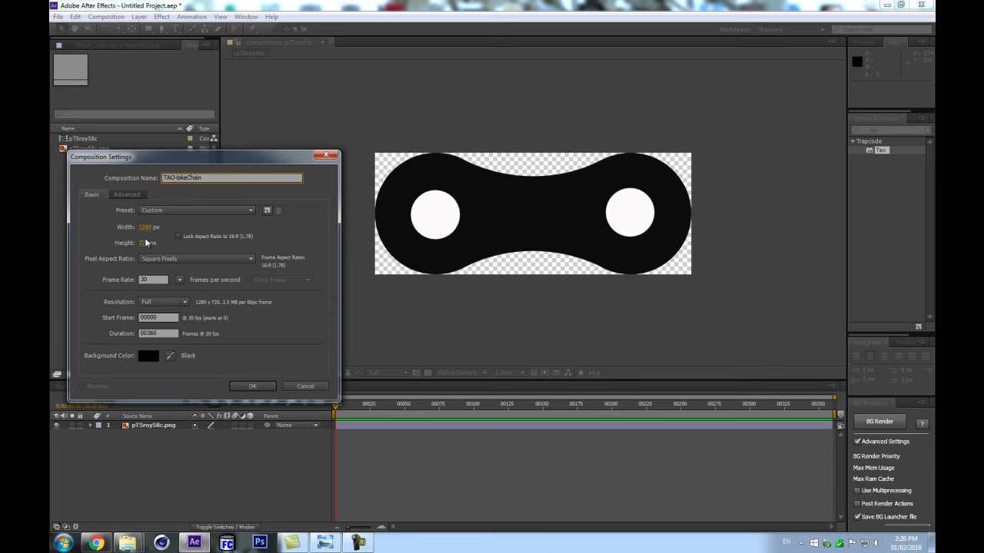
pyautogui.click(245, 388)
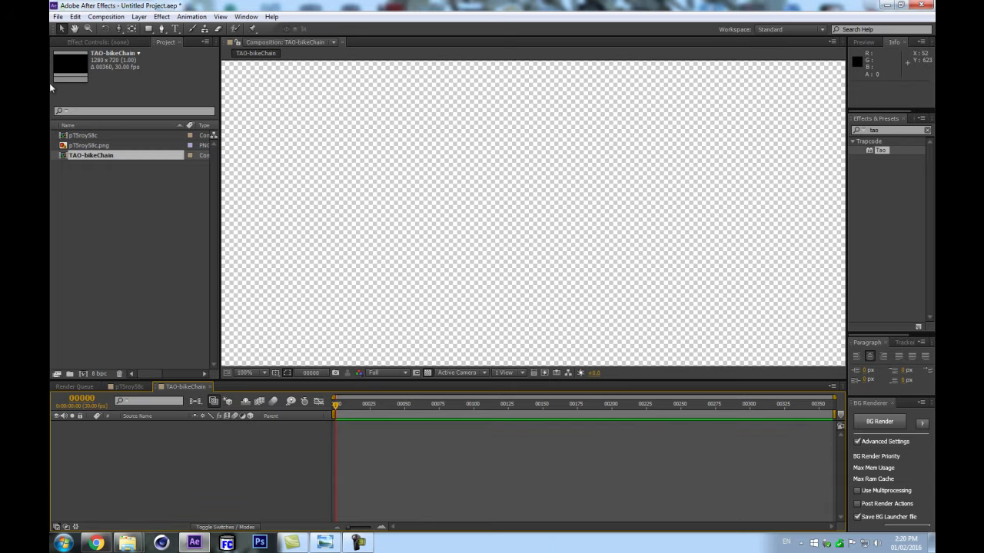
# Step: Add pT5roy58c.png to the TAO-bikeChain composition and make it a guide layer
pyautogui.moveTo(91, 145); pyautogui.dragTo(151, 459)
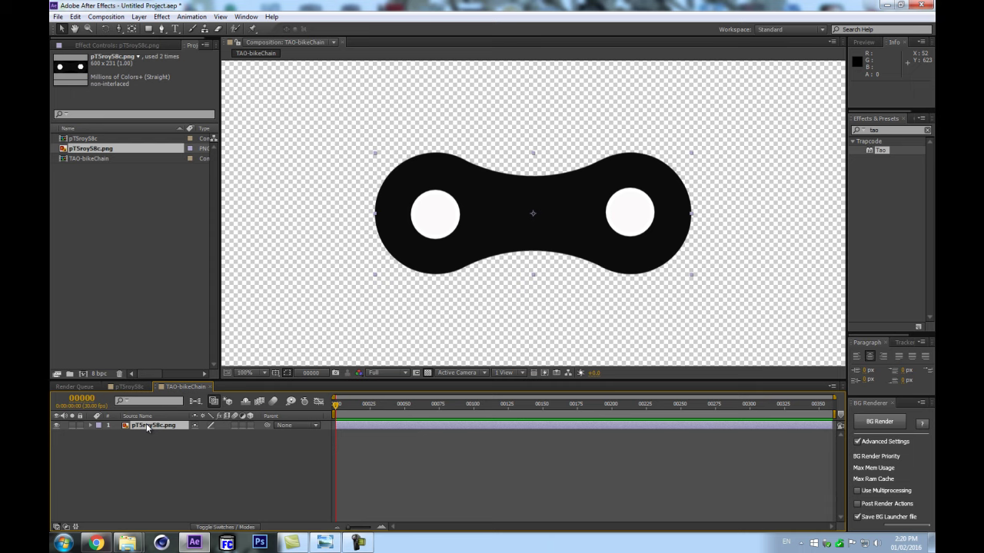
pyautogui.rightClick(146, 424)
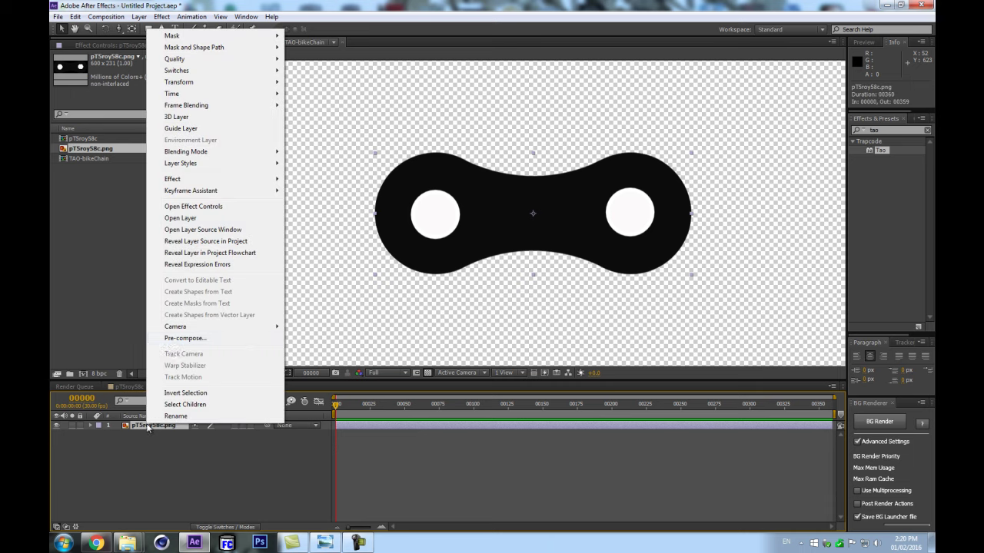
pyautogui.click(184, 129)
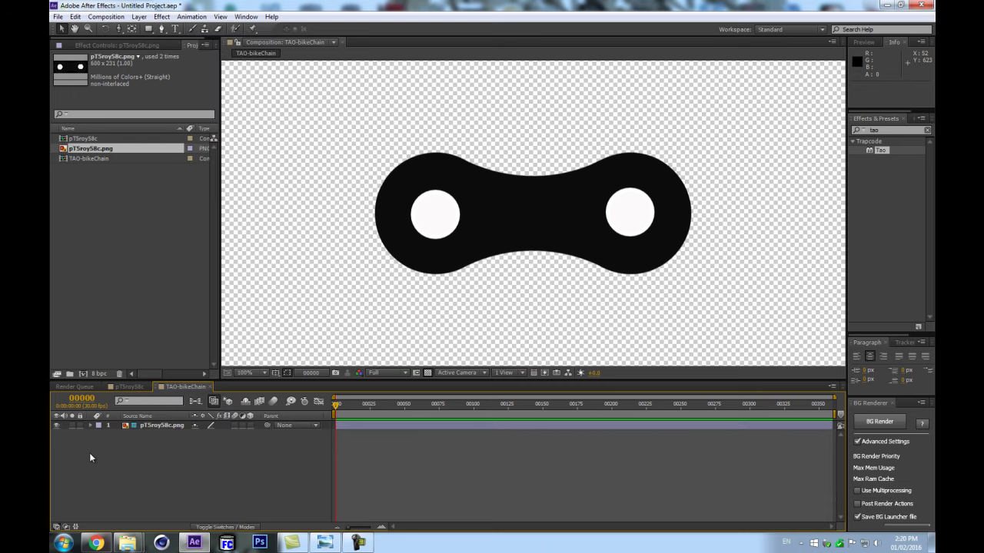
# Step: Add a black solid above the link image and hide it so the guide can be traced
pyautogui.hotkey('ctrl', 'y')
pyautogui.press('Return')
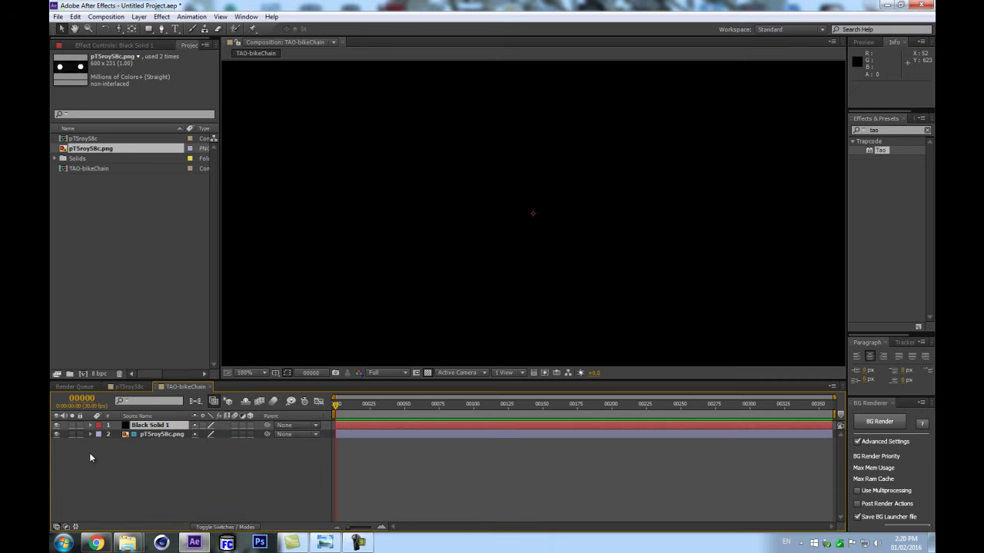
pyautogui.click(56, 425)
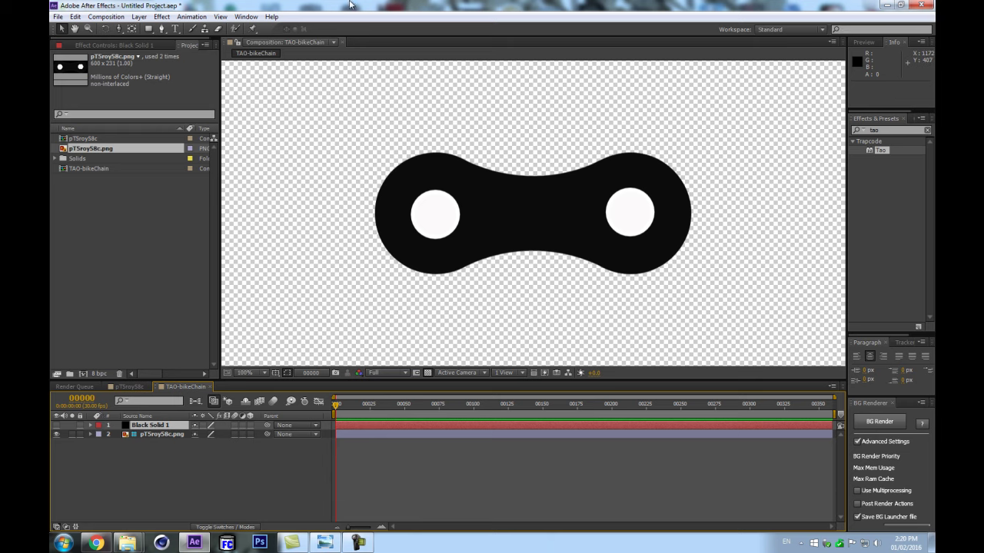
# Step: Draw a closed six-vertex curved mask on the black solid with the Pen tool, following the chain link's outer outline
pyautogui.click(163, 29)
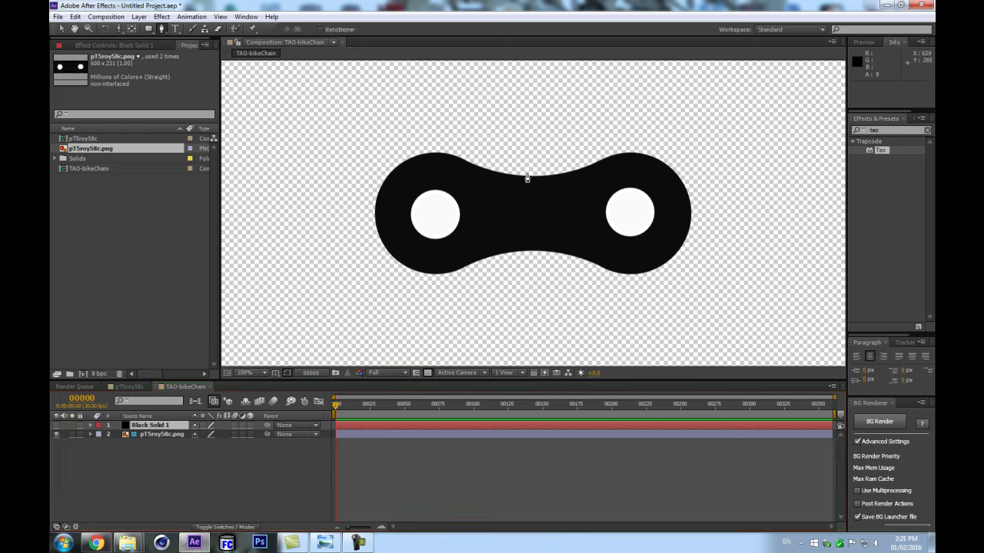
pyautogui.moveTo(529, 178); pyautogui.dragTo(498, 179)
pyautogui.moveTo(429, 177); pyautogui.dragTo(379, 160)
pyautogui.hotkey('ctrl', 'z')
pyautogui.moveTo(433, 151); pyautogui.dragTo(415, 151)
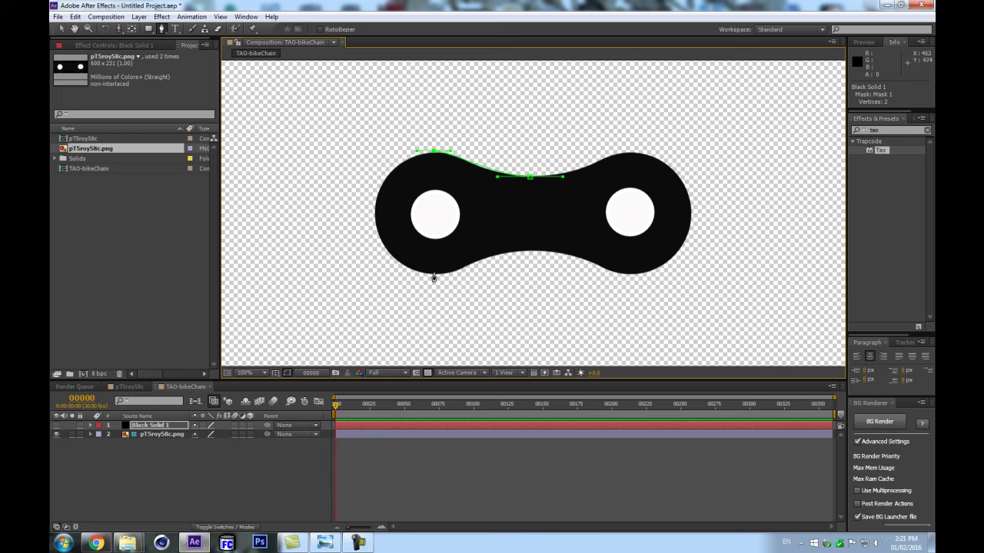
pyautogui.moveTo(434, 274); pyautogui.dragTo(559, 251)
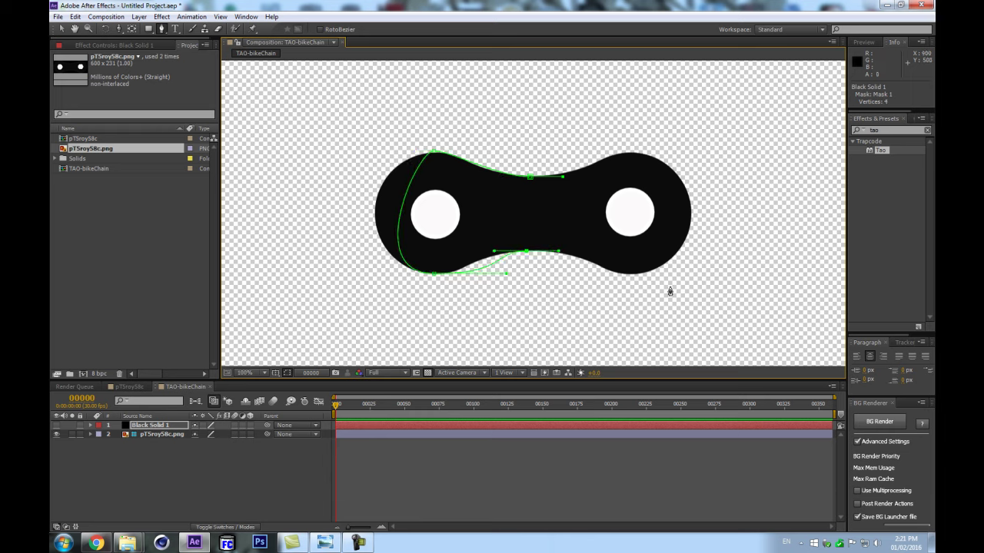
pyautogui.moveTo(631, 275); pyautogui.dragTo(662, 274)
pyautogui.moveTo(630, 152); pyautogui.dragTo(558, 151)
pyautogui.moveTo(530, 183); pyautogui.dragTo(490, 179)
# Step: Adjust the mask's curve handles around both rounded ends and the lower waist to match the link's outline
pyautogui.moveTo(429, 158); pyautogui.dragTo(351, 158)
pyautogui.moveTo(440, 275); pyautogui.dragTo(478, 251)
pyautogui.moveTo(559, 252); pyautogui.dragTo(709, 275)
pyautogui.hotkey('ctrl', 'z')
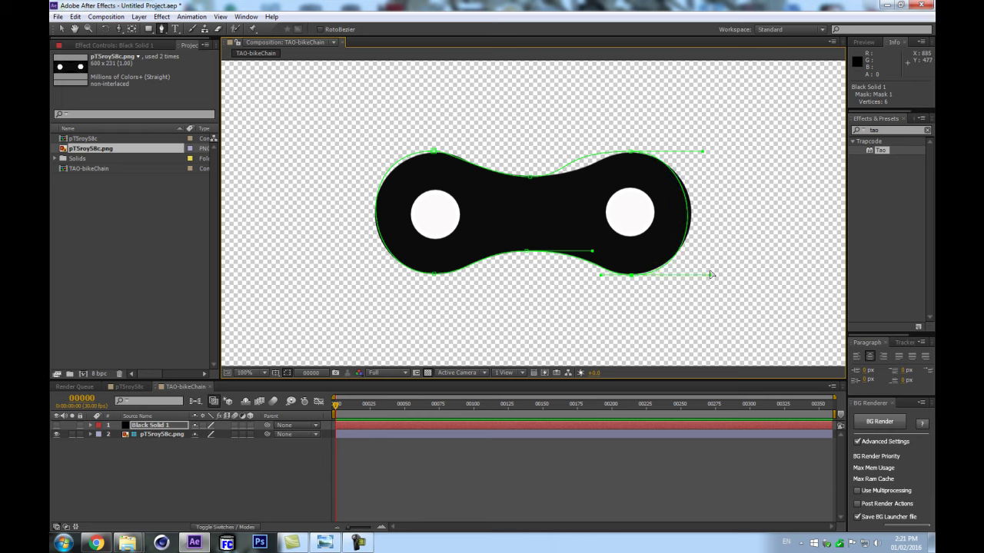
pyautogui.moveTo(702, 153)
pyautogui.mouseDown()
pyautogui.moveTo(725, 153)
pyautogui.moveTo(714, 151)
pyautogui.mouseUp()
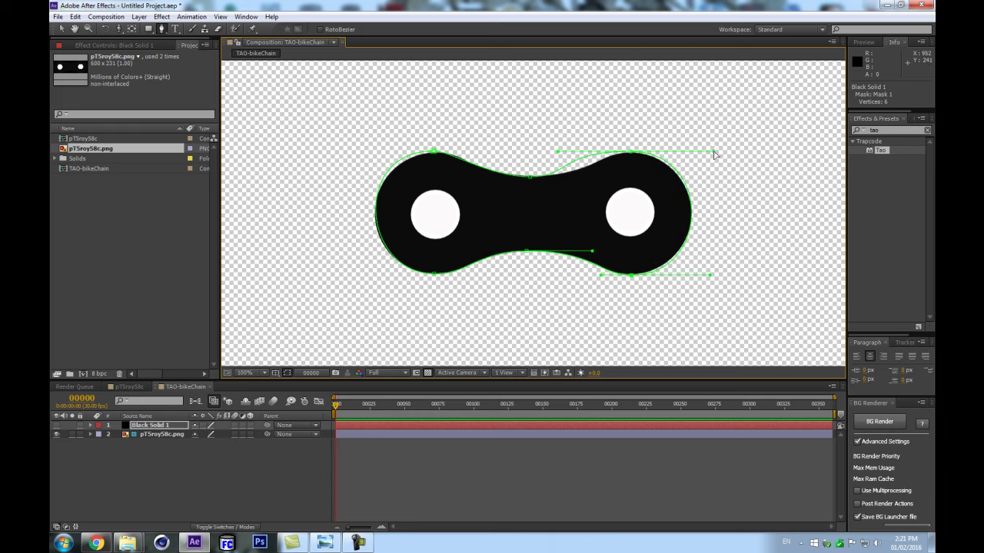
# Step: Refine the mask's curve handles along the upper waist of the link to follow its concave edge
pyautogui.click(559, 158)
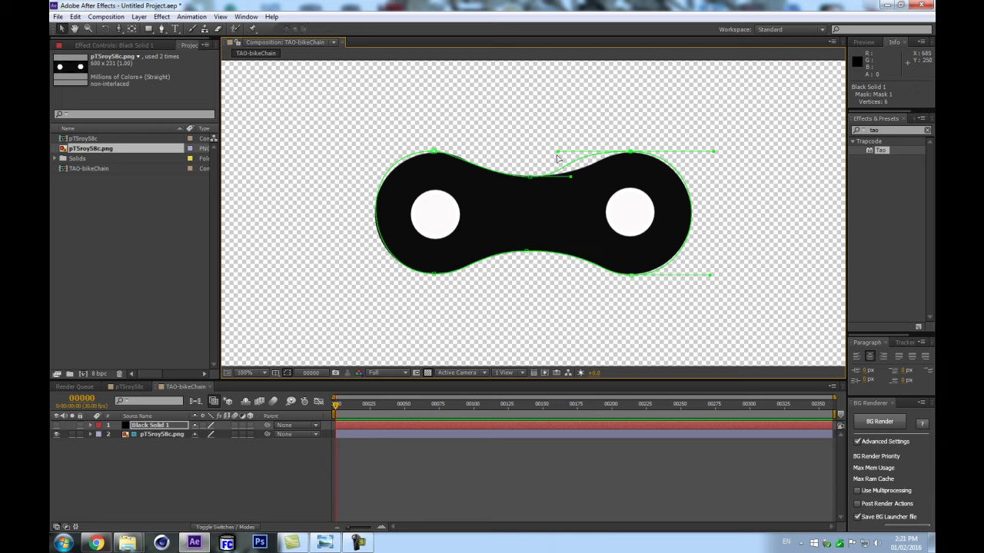
pyautogui.moveTo(557, 152); pyautogui.dragTo(580, 180)
pyautogui.click(532, 177)
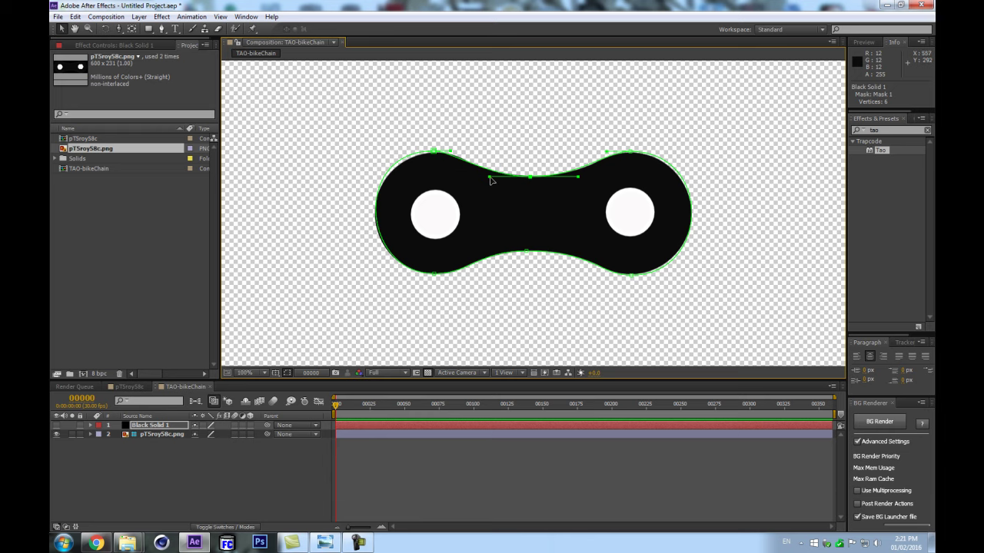
pyautogui.moveTo(489, 180); pyautogui.dragTo(484, 176)
pyautogui.click(436, 153)
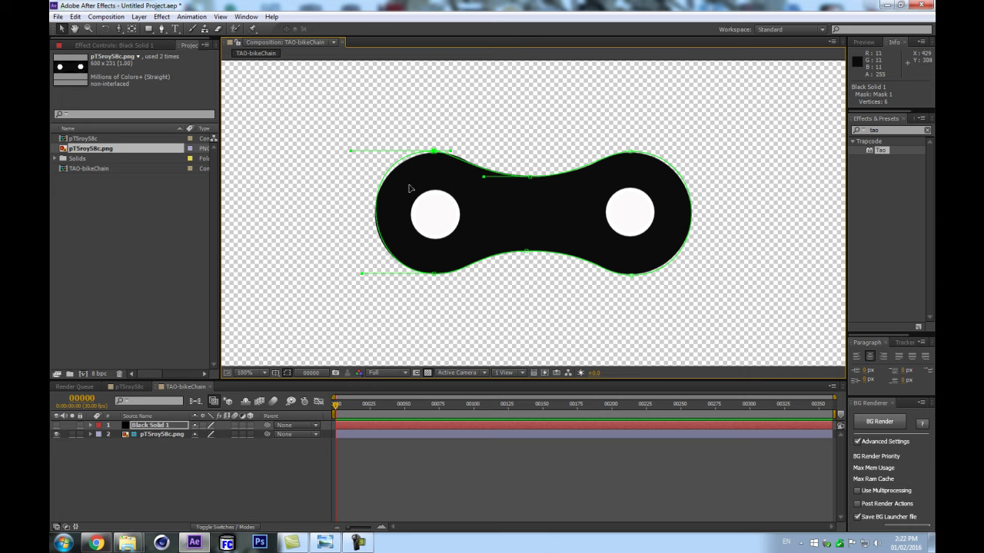
# Step: Make the black solid visible and hide the chain link image, with the masked solid selected
pyautogui.moveTo(336, 98); pyautogui.dragTo(692, 319)
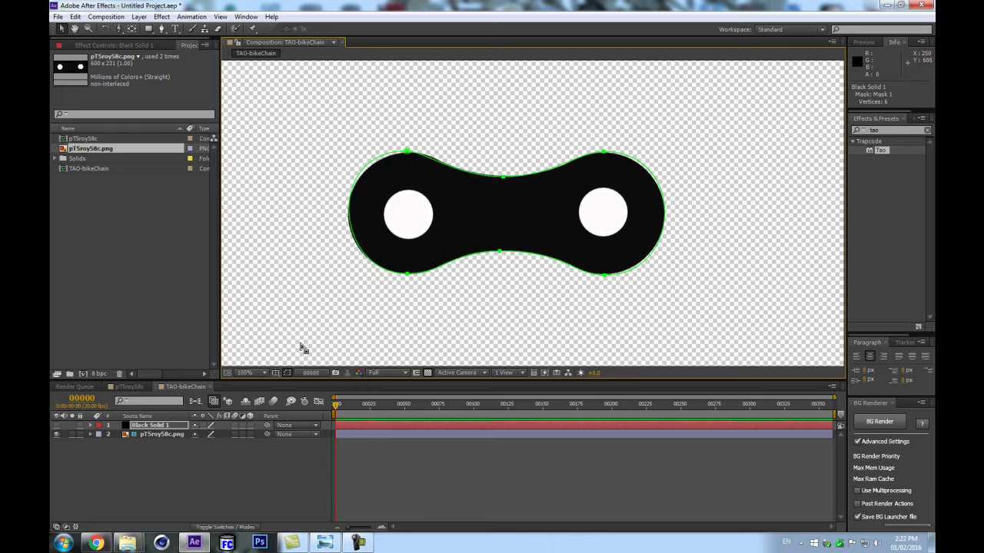
pyautogui.click(55, 430)
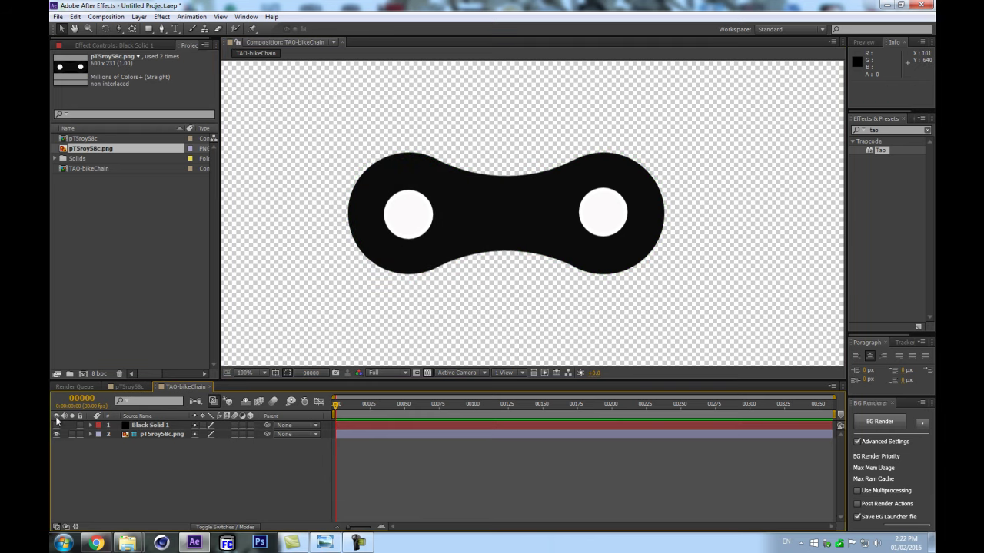
pyautogui.moveTo(56, 424); pyautogui.dragTo(56, 435)
pyautogui.click(128, 435)
pyautogui.click(144, 417)
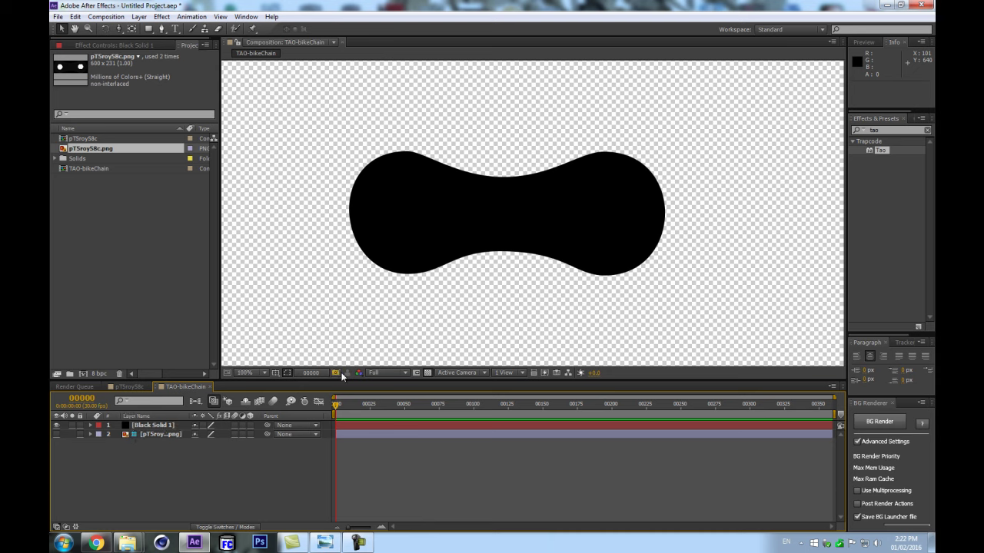
pyautogui.click(288, 373)
pyautogui.click(156, 427)
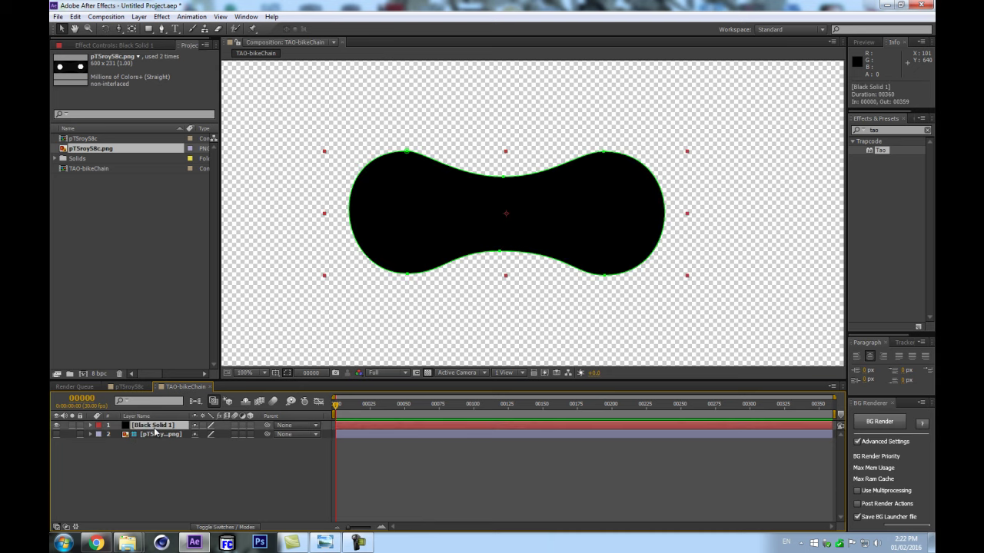
# Step: Extend the mask's outward curve handles to round out both ends of the link shape
pyautogui.click(407, 274)
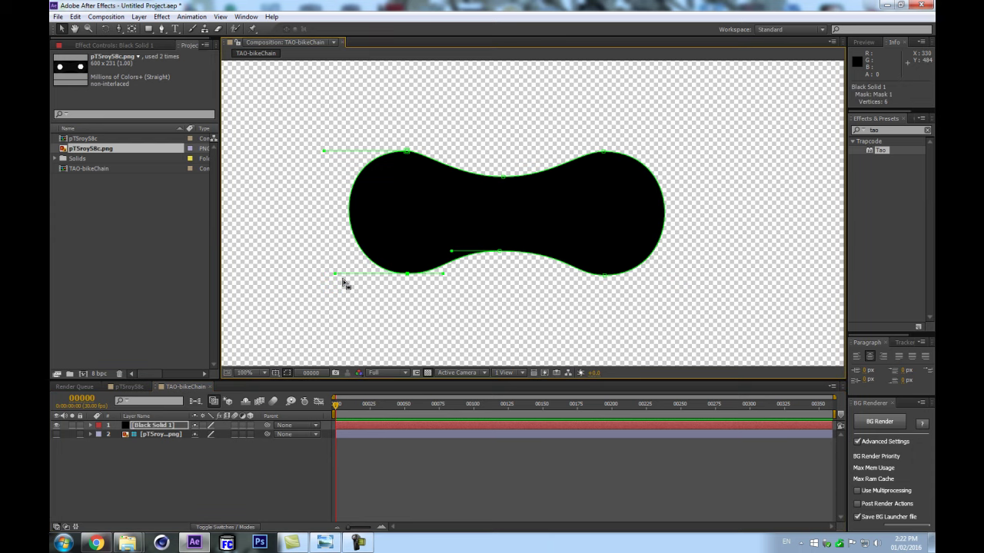
pyautogui.moveTo(333, 274); pyautogui.dragTo(316, 275)
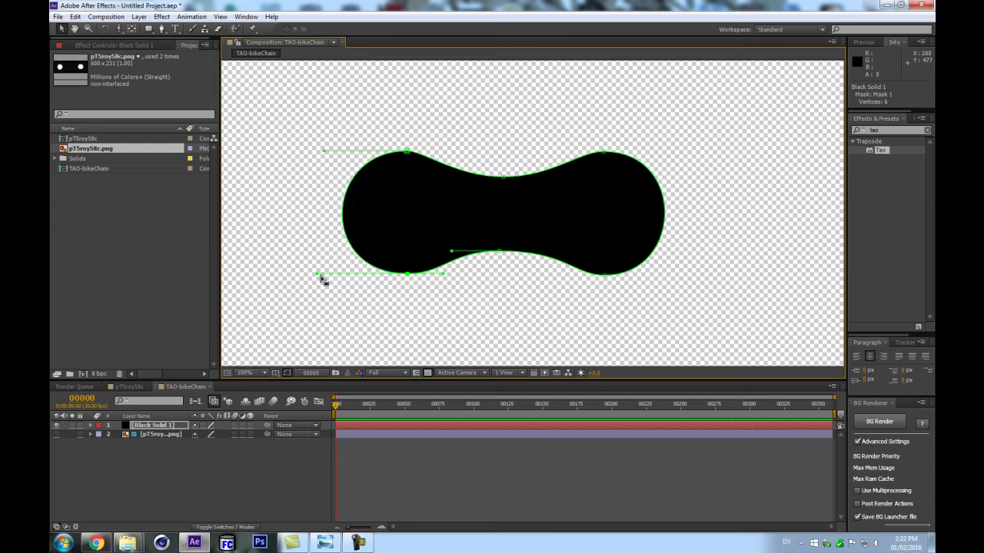
pyautogui.click(604, 276)
pyautogui.moveTo(683, 278); pyautogui.dragTo(699, 276)
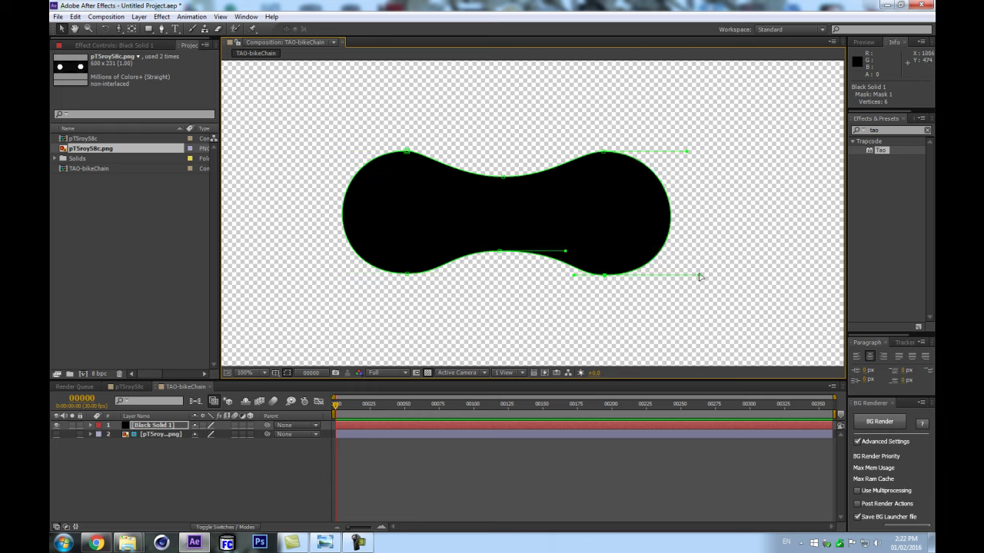
pyautogui.moveTo(688, 152); pyautogui.dragTo(695, 151)
# Step: Rename the black solid layer as TAO
pyautogui.click(144, 436)
pyautogui.click(156, 426)
pyautogui.press('Return')
pyautogui.write('A')
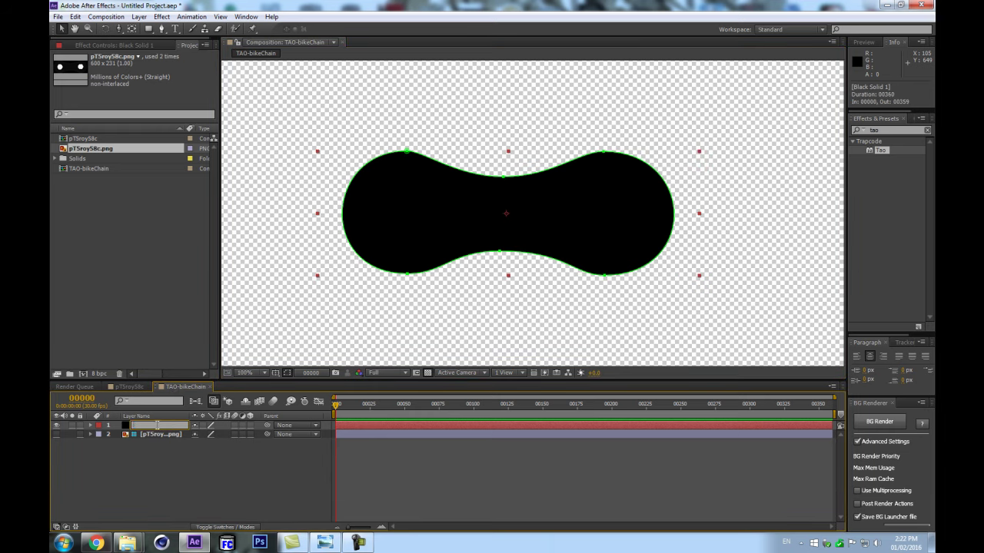
pyautogui.write('TAO')
pyautogui.press('Return')
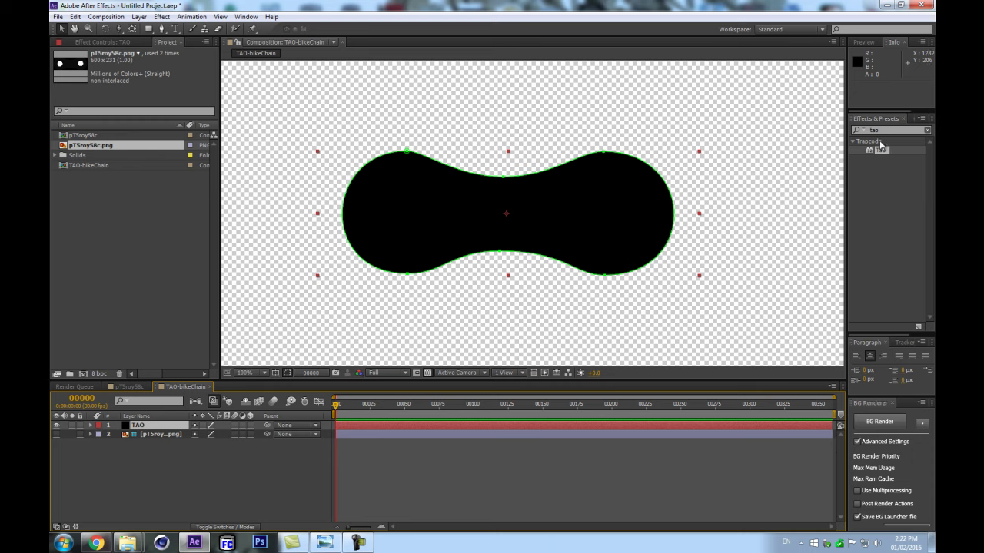
# Step: Apply the Trapcode Tao effect to the TAO solid, turn off the transparency grid and disable Generate Path
pyautogui.moveTo(880, 149); pyautogui.dragTo(160, 429)
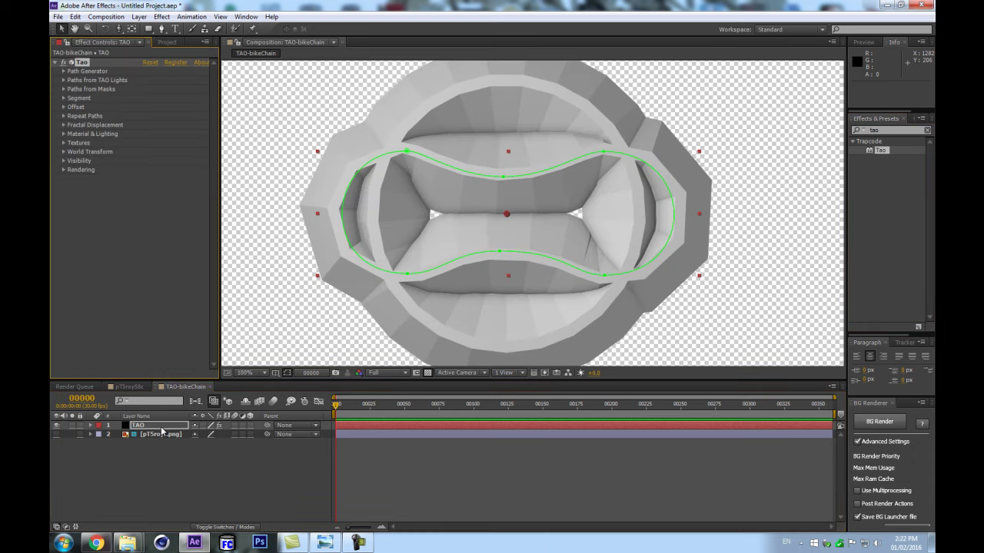
pyautogui.click(428, 373)
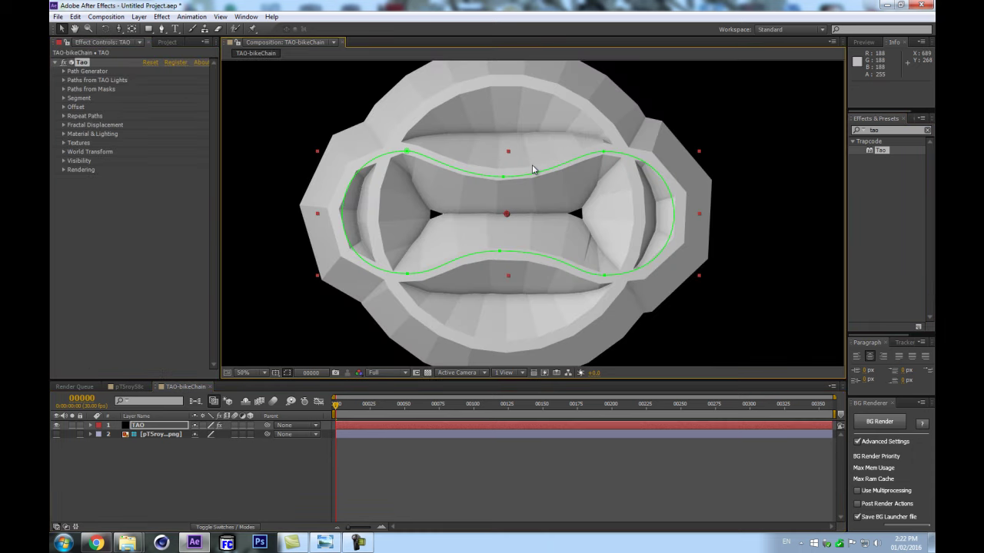
pyautogui.click(63, 70)
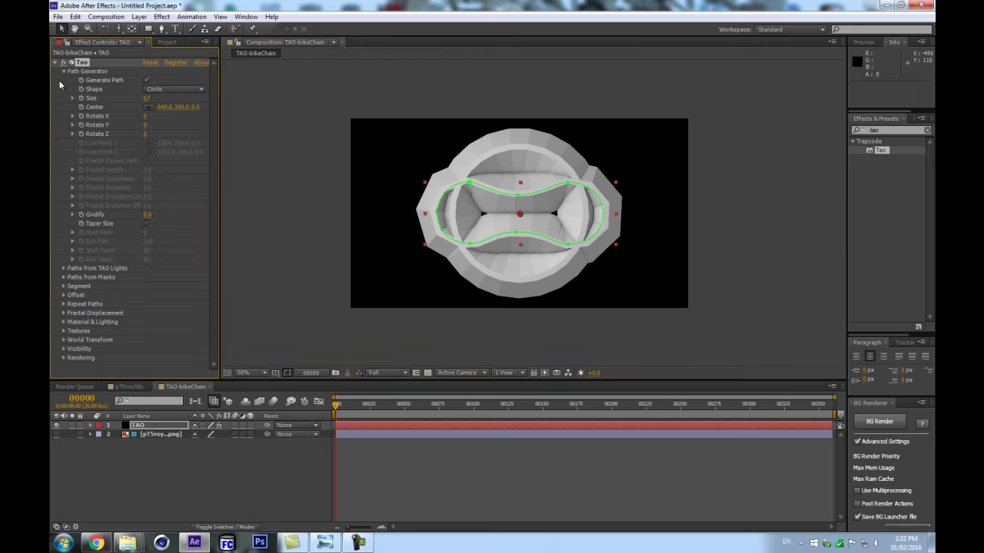
pyautogui.click(146, 80)
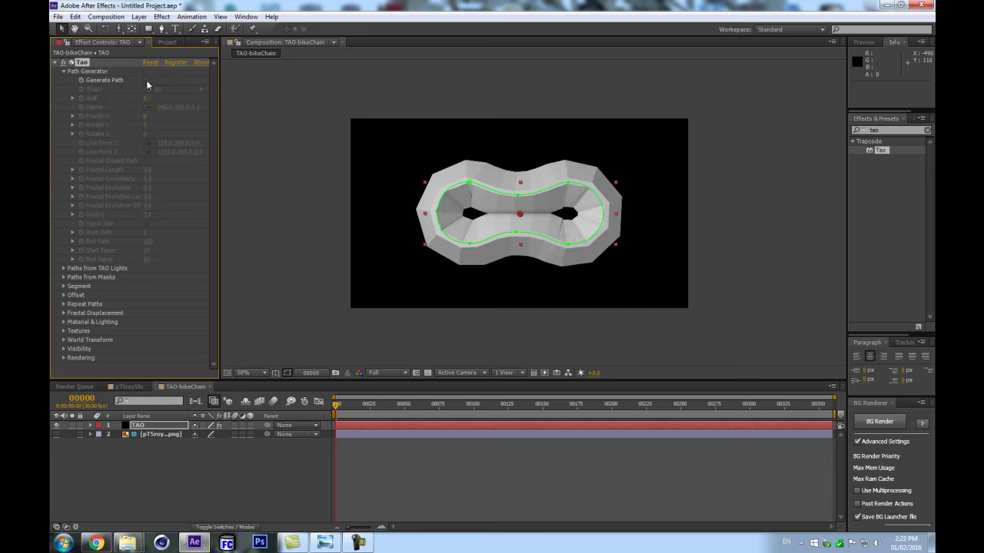
# Step: Examine Tao's Paths from Masks settings by switching the mask paths off and back on
pyautogui.click(64, 276)
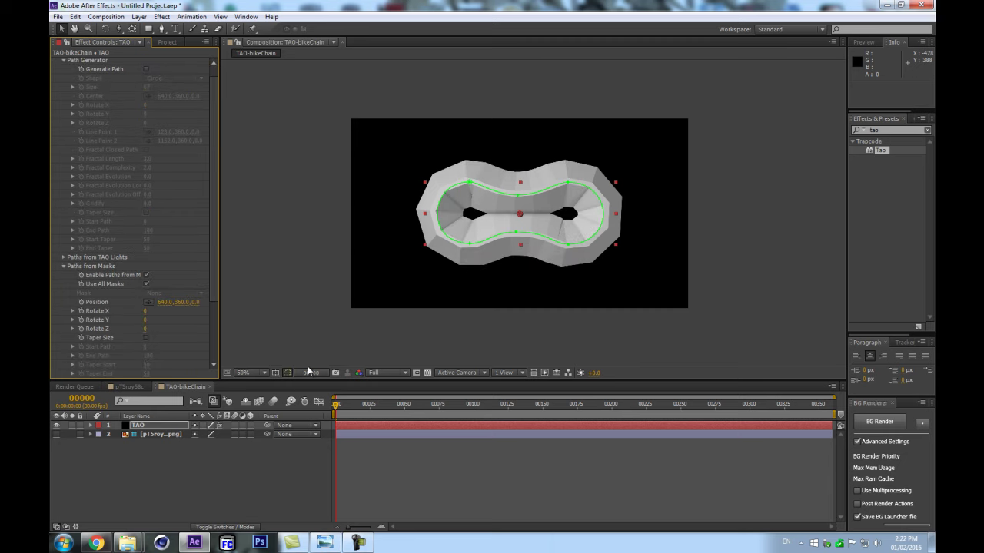
pyautogui.scroll(1, 436, 294)
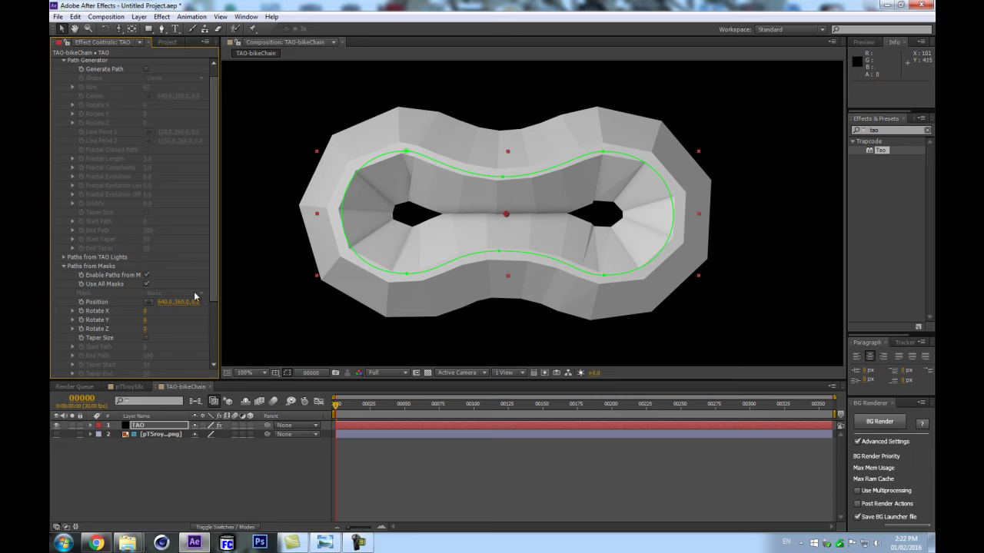
pyautogui.scroll(-3, 187, 219)
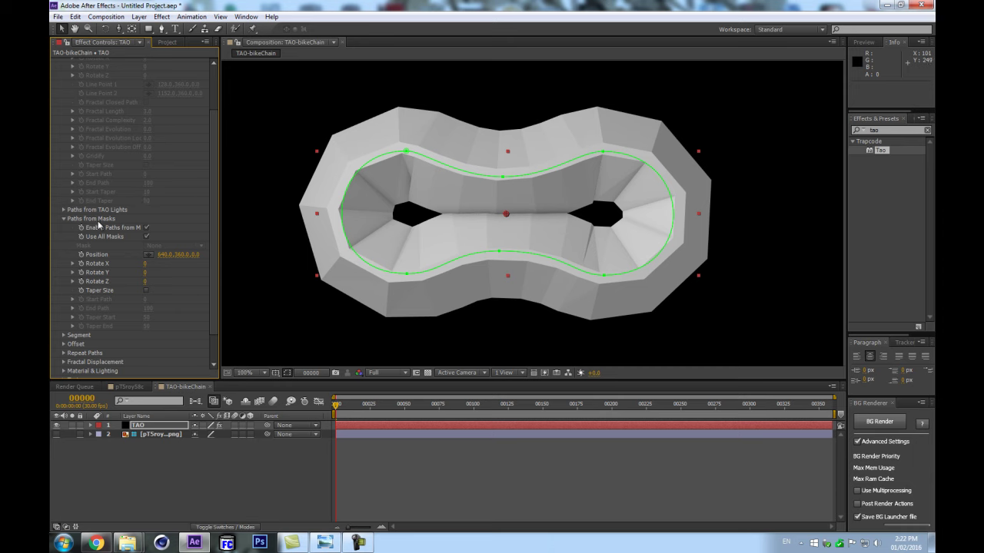
pyautogui.click(146, 227)
pyautogui.click(147, 227)
pyautogui.click(146, 236)
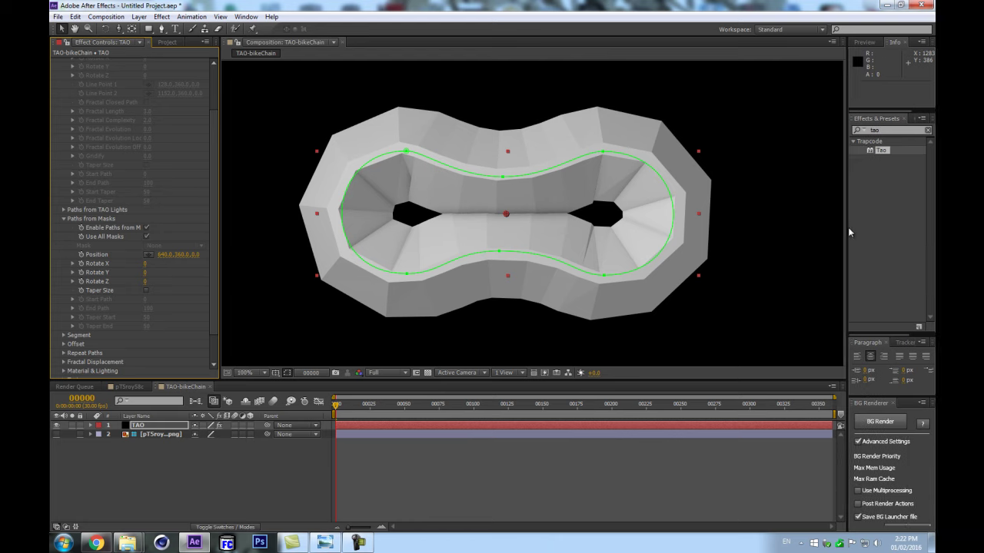
# Step: Enable Size from Radius in Tao's Paths from TAO Lights settings on the TAO solid
pyautogui.moveTo(849, 229); pyautogui.dragTo(888, 231)
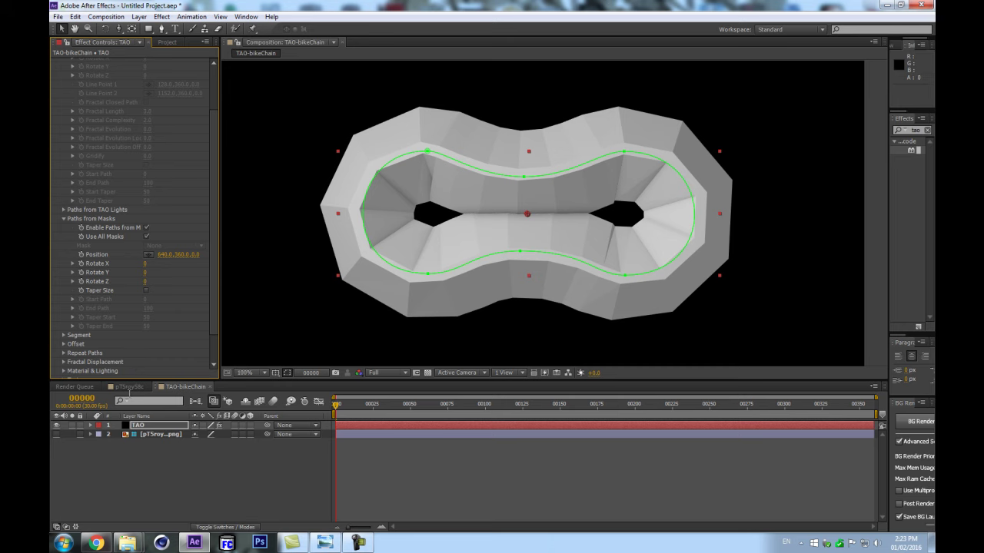
pyautogui.click(159, 428)
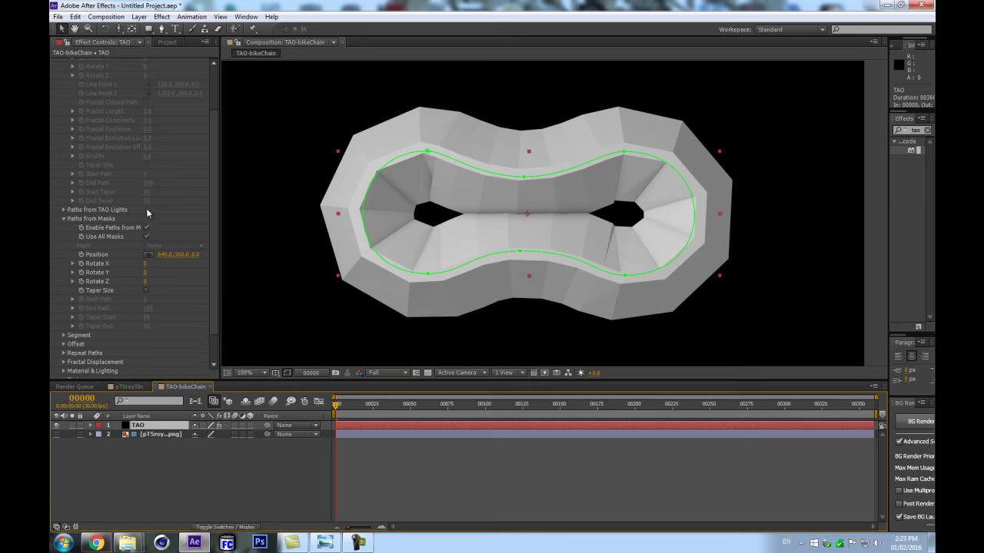
pyautogui.scroll(3, 147, 210)
pyautogui.click(65, 268)
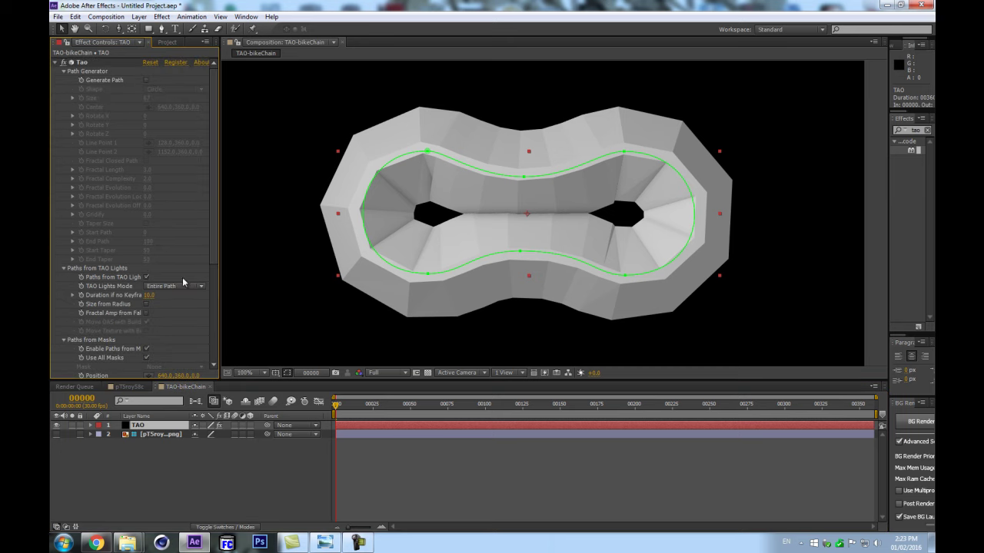
pyautogui.click(146, 303)
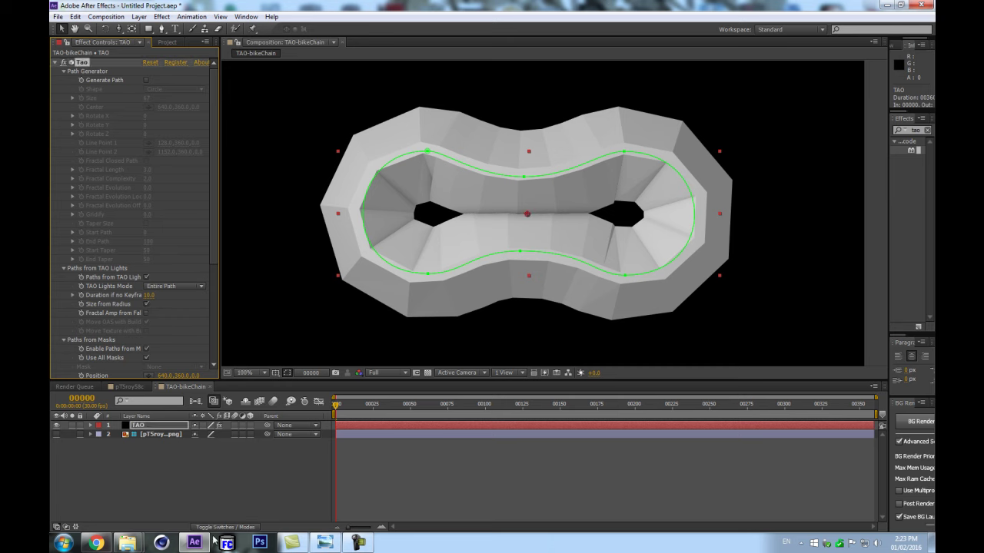
# Step: Add a spot light named TAO to the composition
pyautogui.hotkey('ctrl', 'alt', 'shift', 'l')
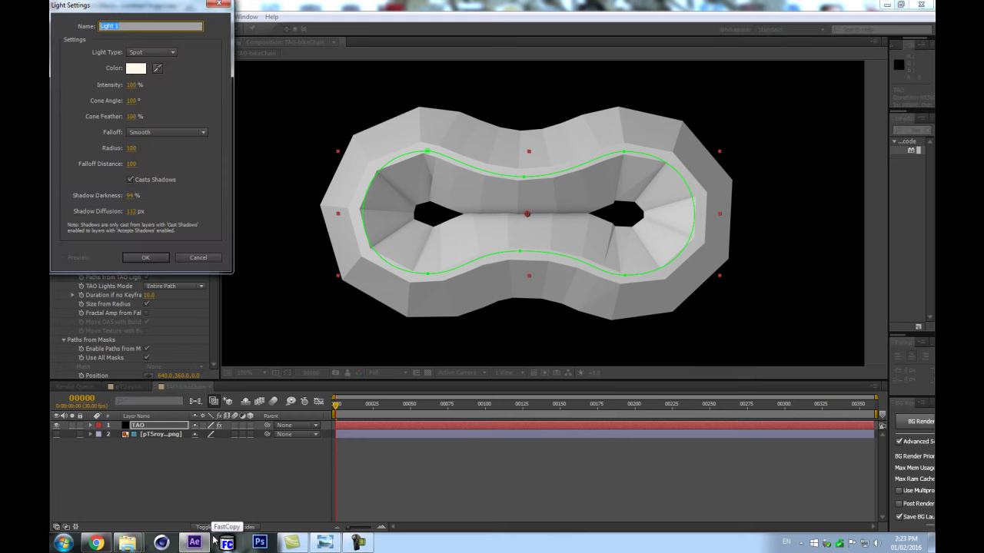
pyautogui.write('TAO')
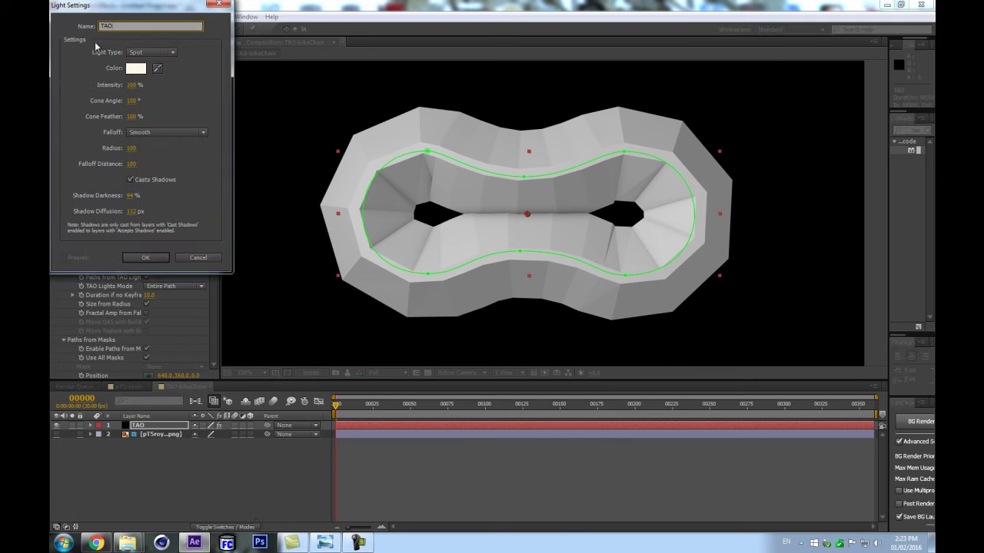
pyautogui.click(138, 259)
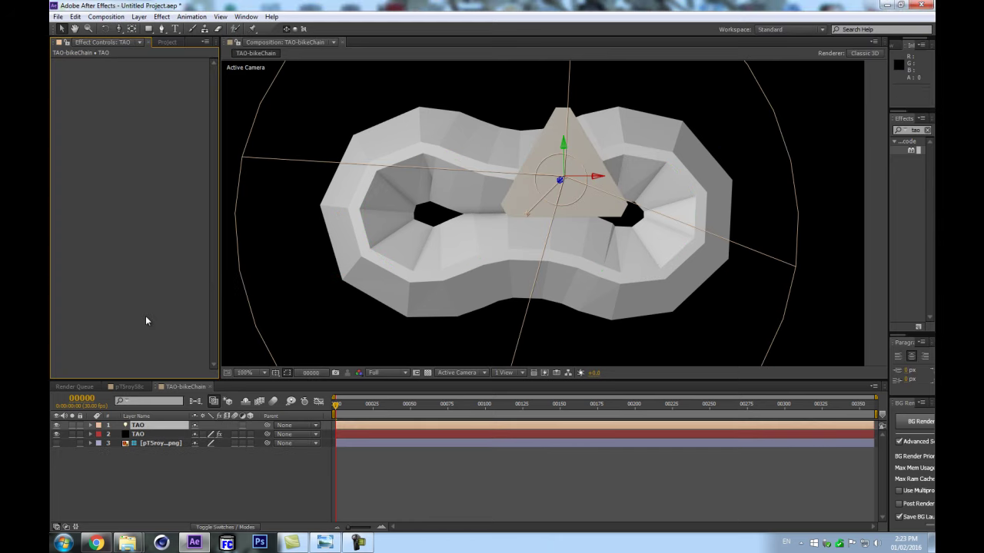
# Step: Add a null object, make it 3D and copy its centred position to the TAO light
pyautogui.hotkey('ctrl', 'alt', 'shift', 'y')
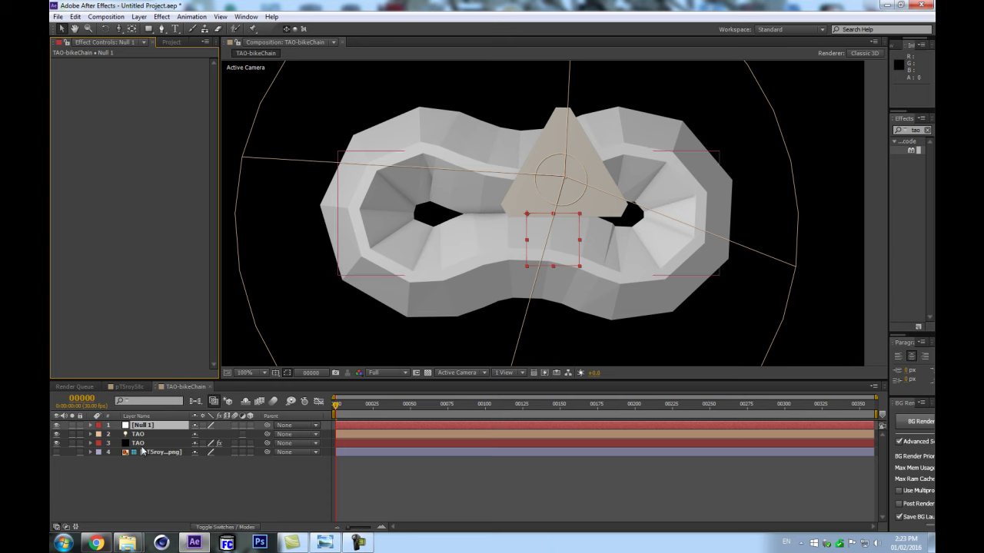
pyautogui.click(251, 426)
pyautogui.press('p')
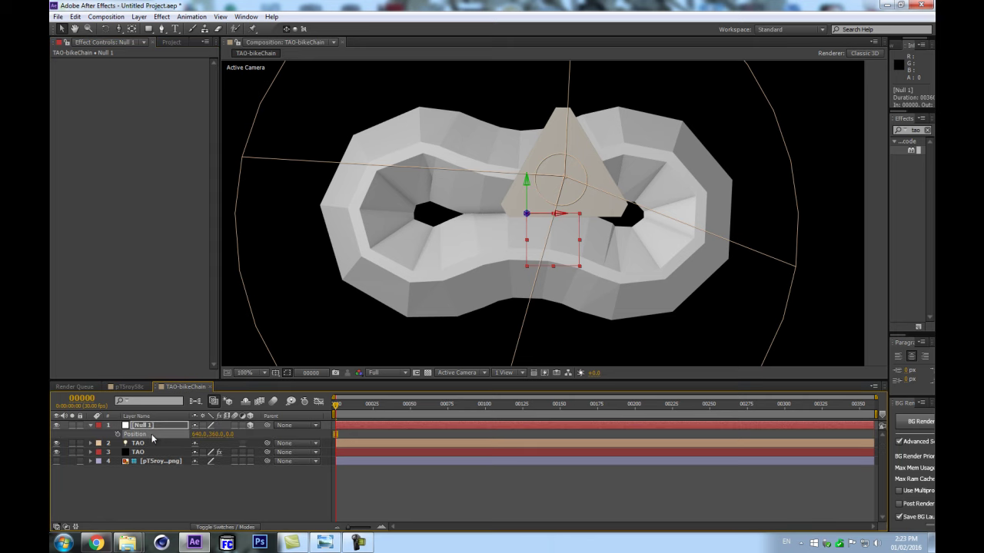
pyautogui.click(141, 444)
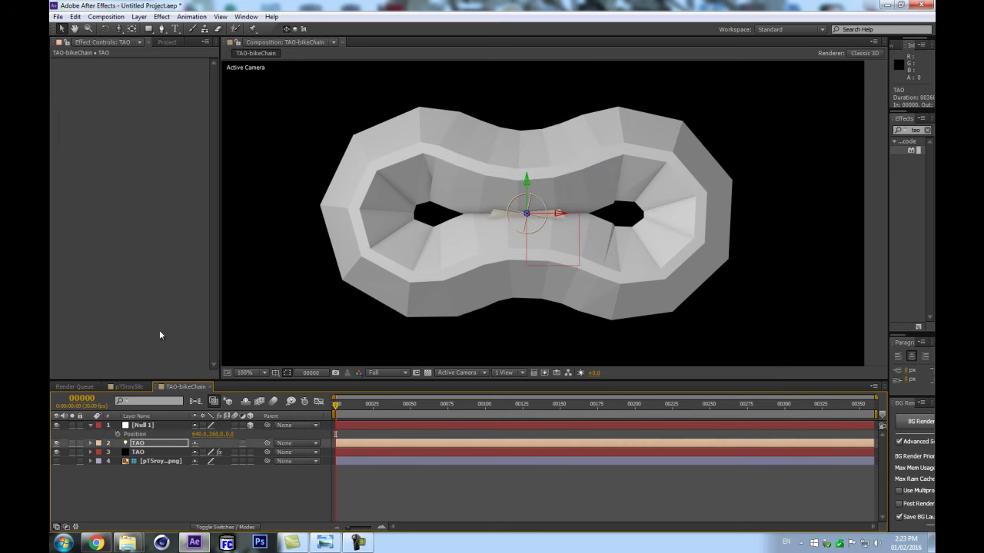
# Step: Set the TAO light's auto-orientation to Off
pyautogui.press('Return')
pyautogui.press('Return')
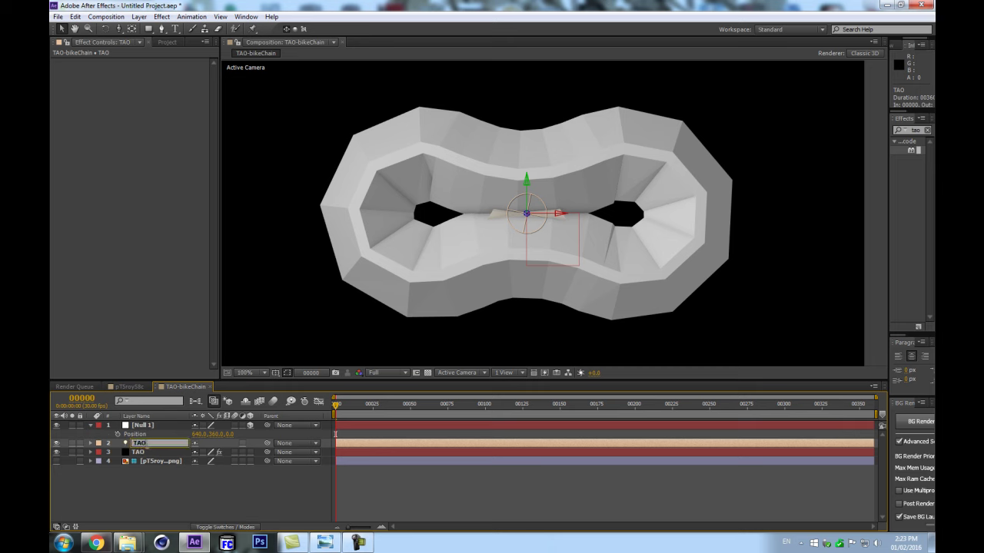
pyautogui.rightClick(151, 453)
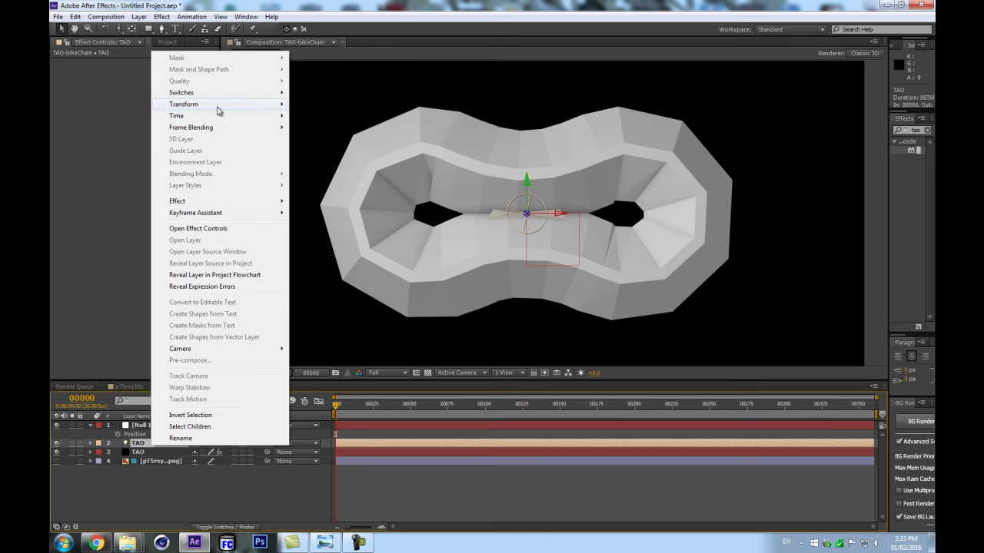
pyautogui.moveTo(218, 111)
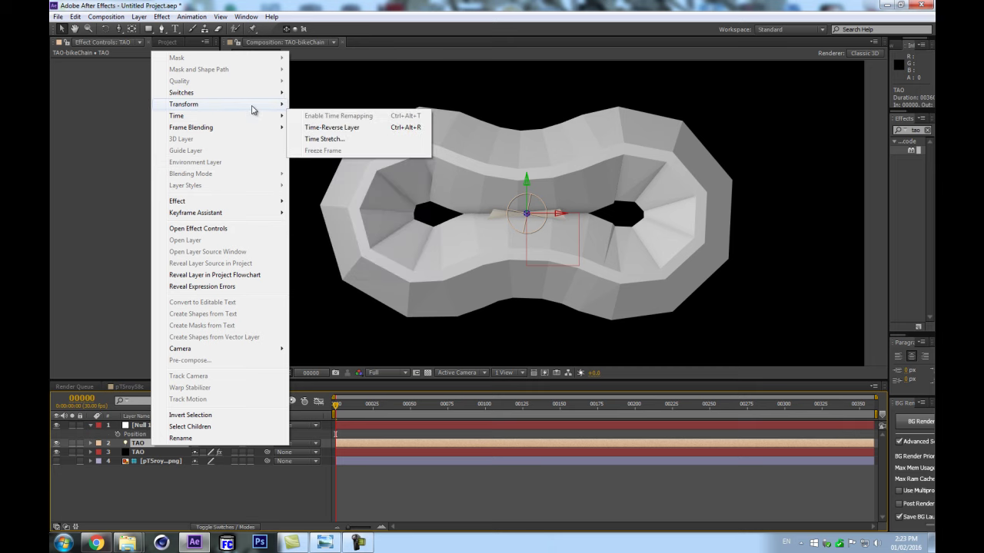
pyautogui.click(324, 272)
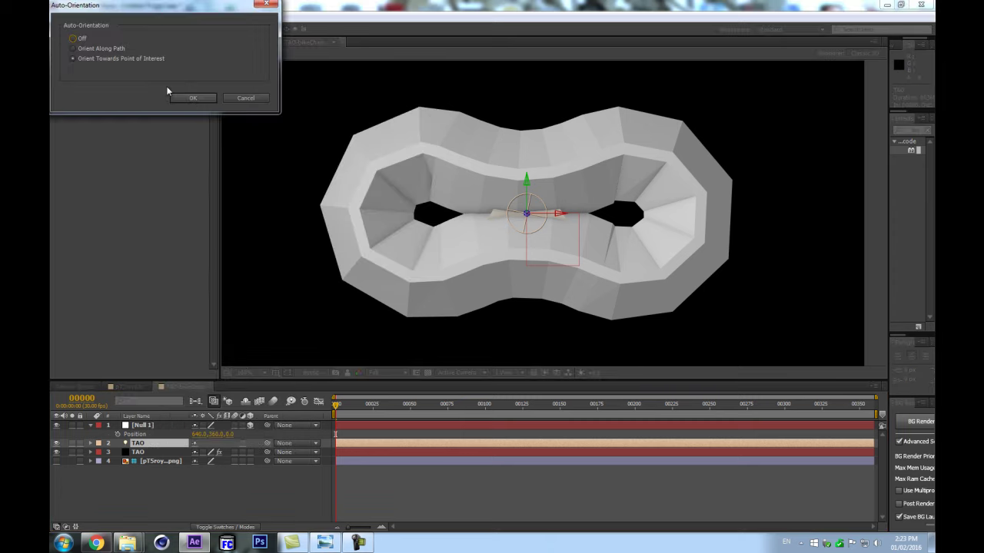
pyautogui.click(190, 99)
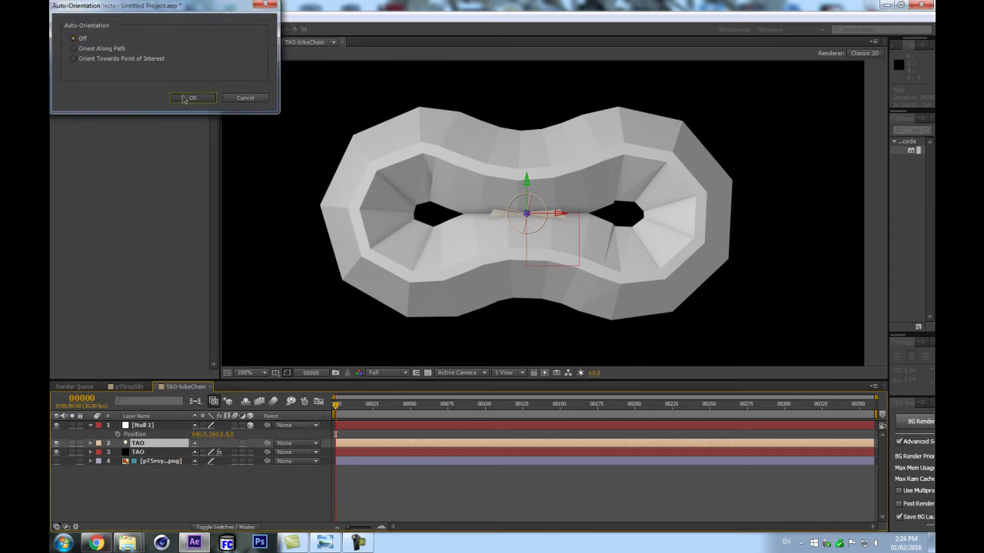
# Step: Disable Enable Paths from Masks in the TAO solid's Tao effect
pyautogui.click(157, 453)
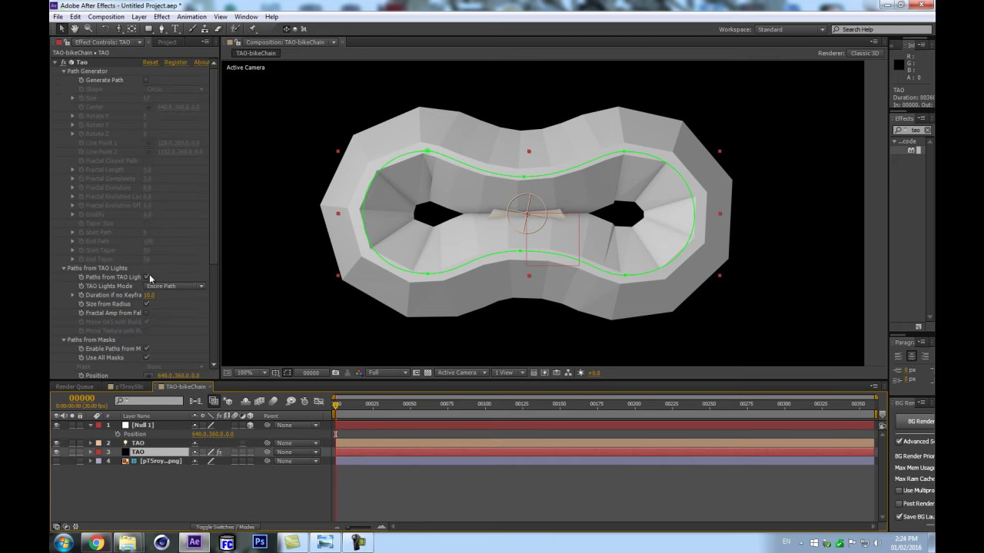
pyautogui.scroll(-3, 150, 278)
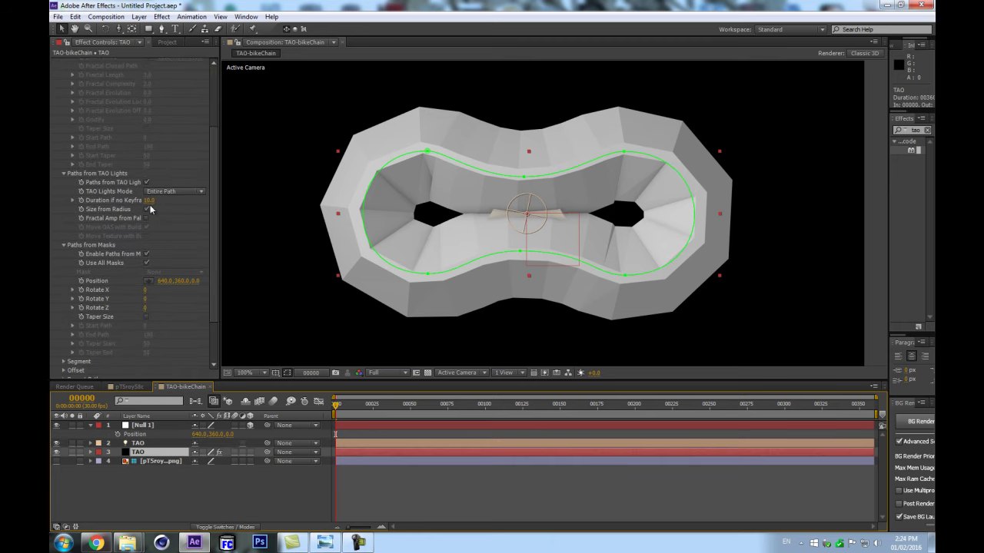
pyautogui.click(147, 254)
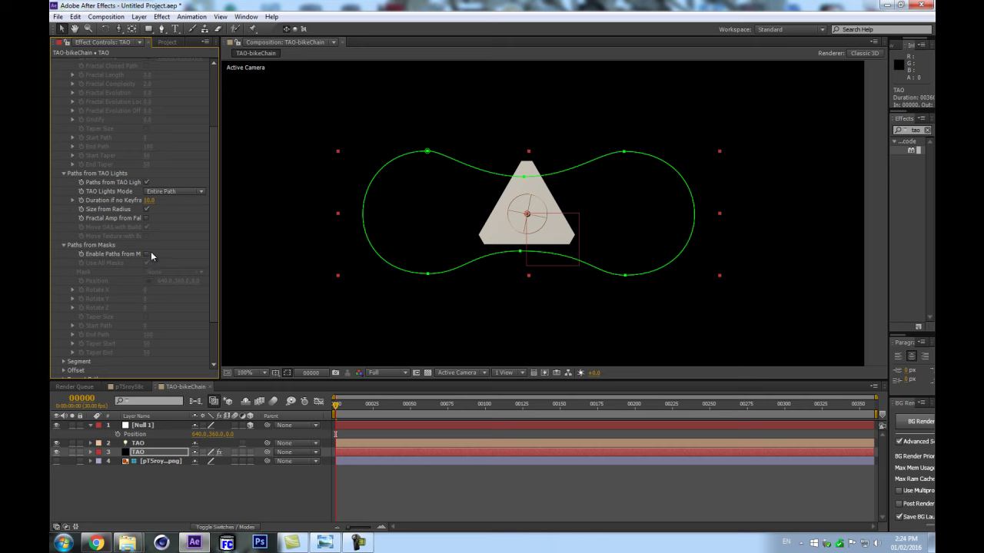
# Step: Try pasting the TAO solid's Mask 1 path into the TAO light's Position, and undo the paste
pyautogui.click(151, 454)
pyautogui.press('m')
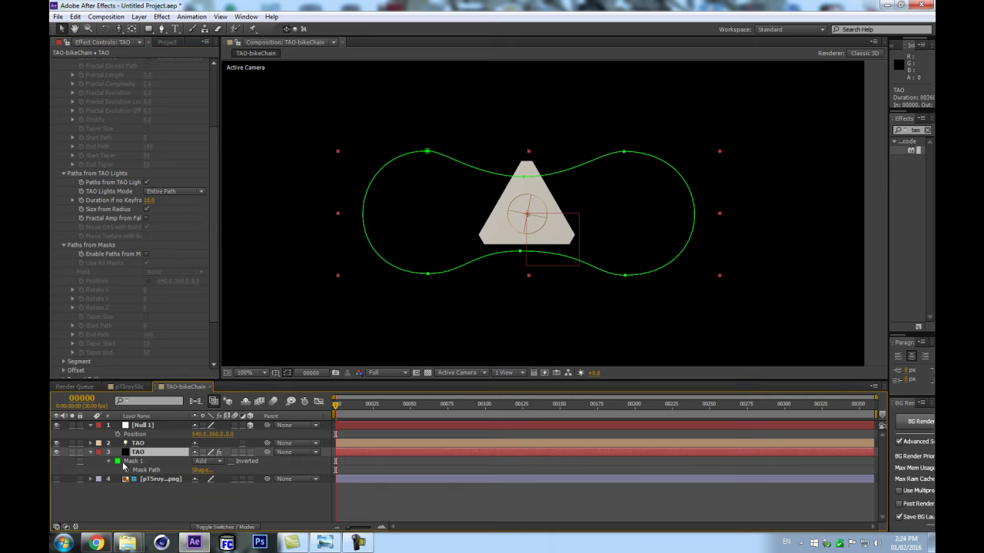
pyautogui.click(150, 470)
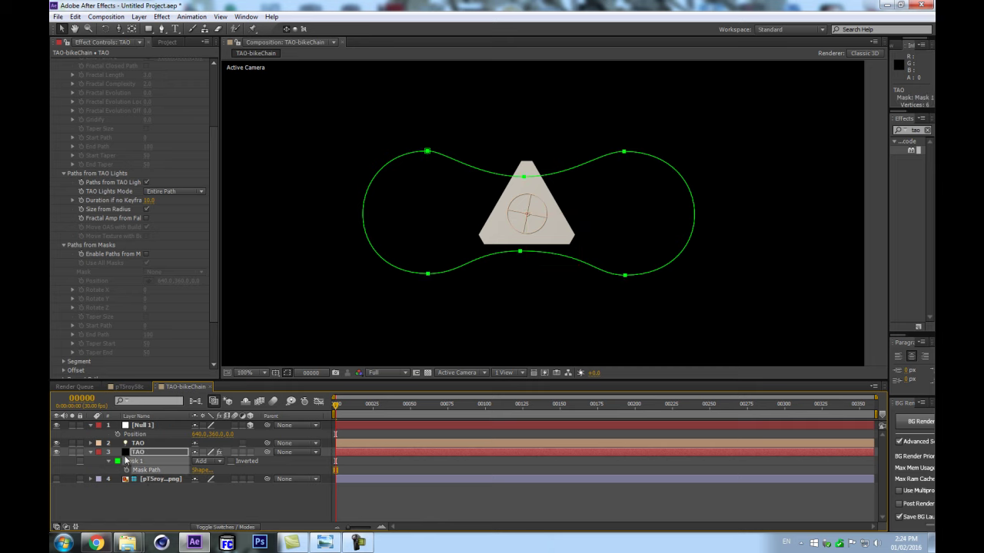
pyautogui.click(132, 443)
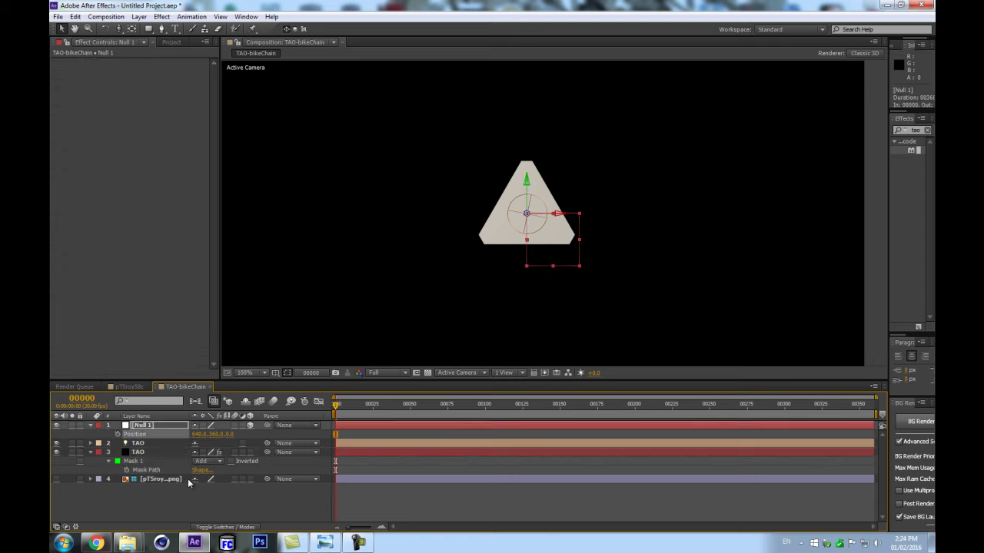
pyautogui.press('p')
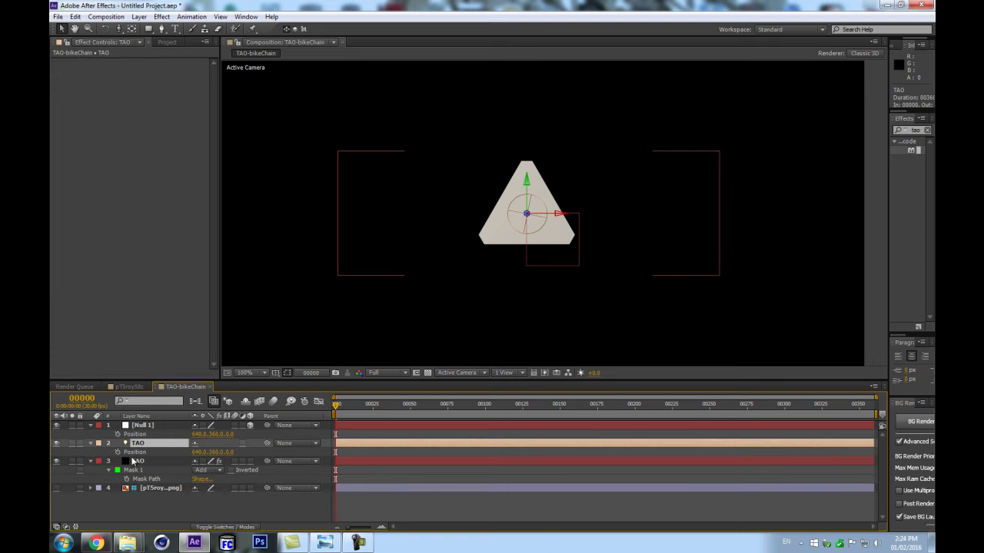
pyautogui.click(160, 452)
pyautogui.hotkey('ctrl', 'v')
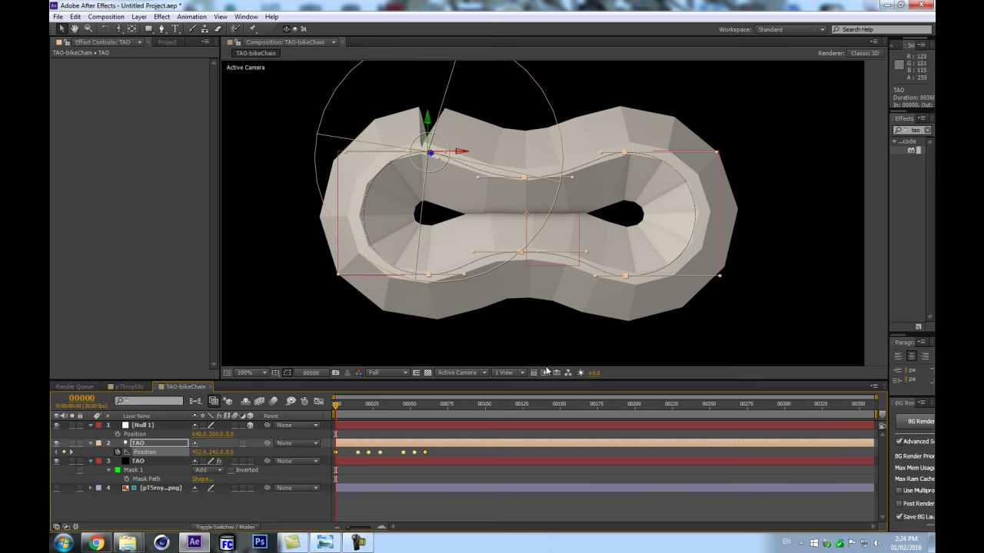
pyautogui.hotkey('ctrl', 'z')
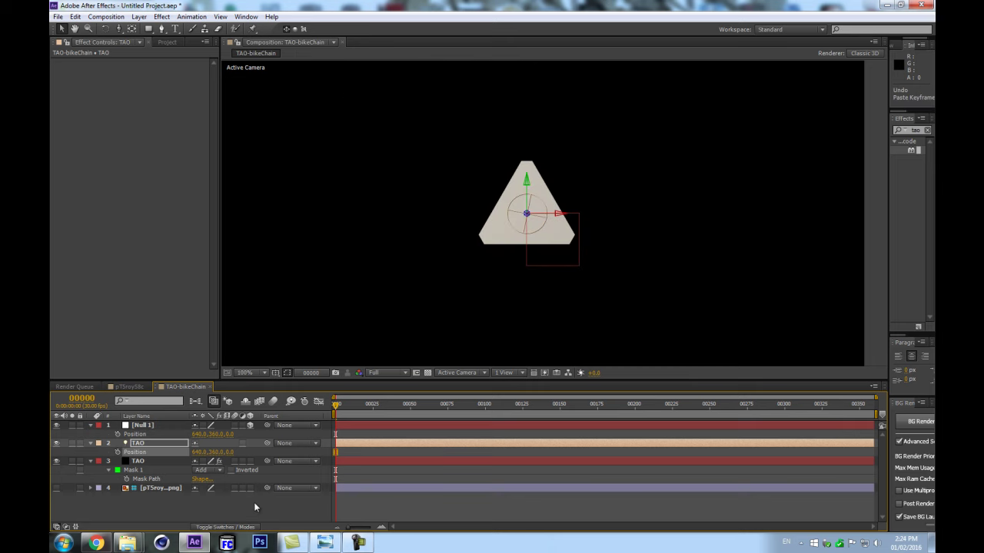
# Step: Make the upper middle point of the TAO solid's Mask 1 its first vertex
pyautogui.click(150, 461)
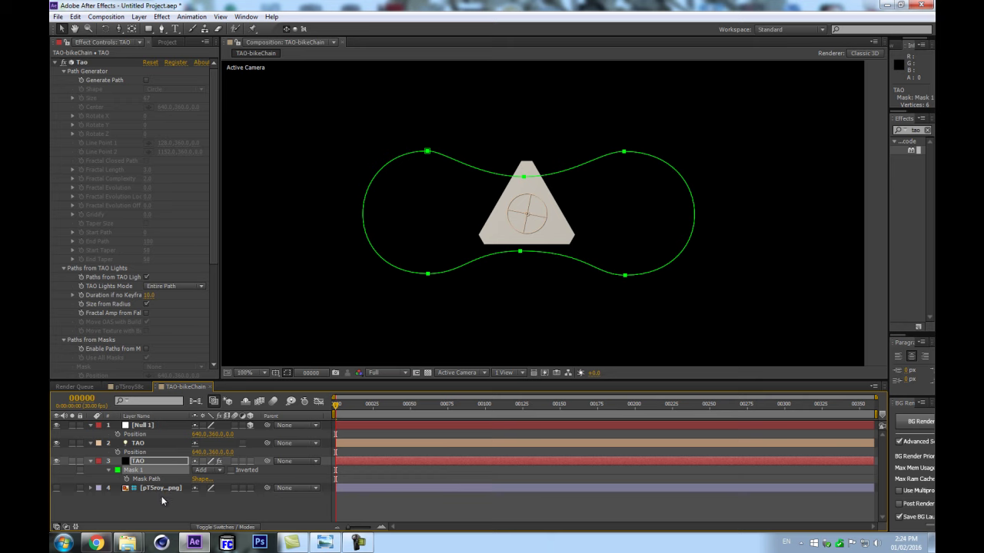
pyautogui.moveTo(505, 163); pyautogui.dragTo(554, 206)
pyautogui.rightClick(523, 179)
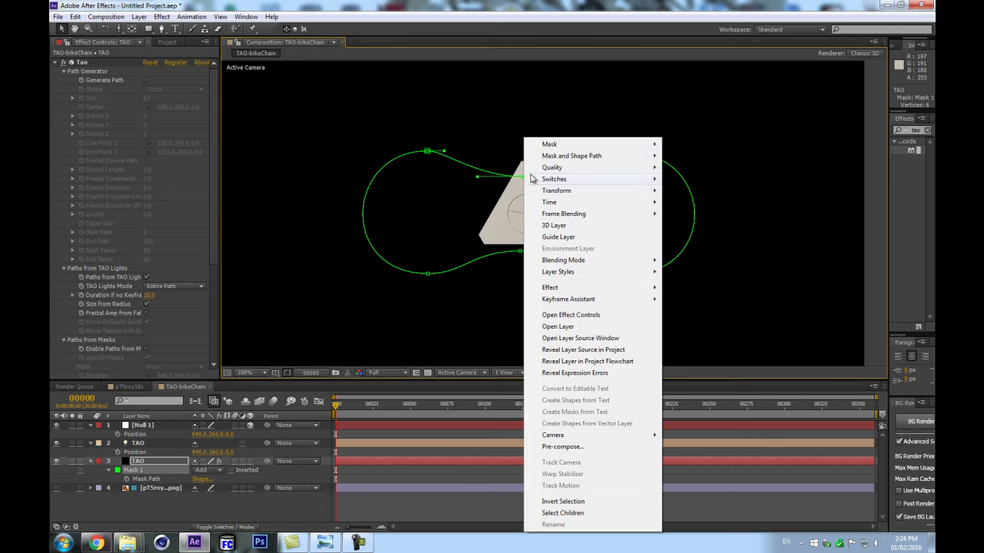
pyautogui.moveTo(581, 157)
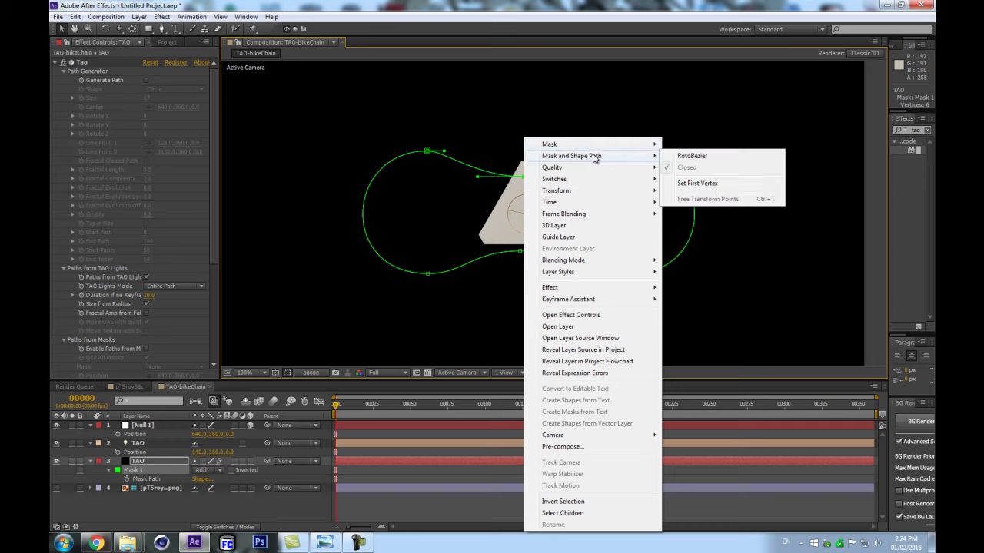
pyautogui.click(697, 183)
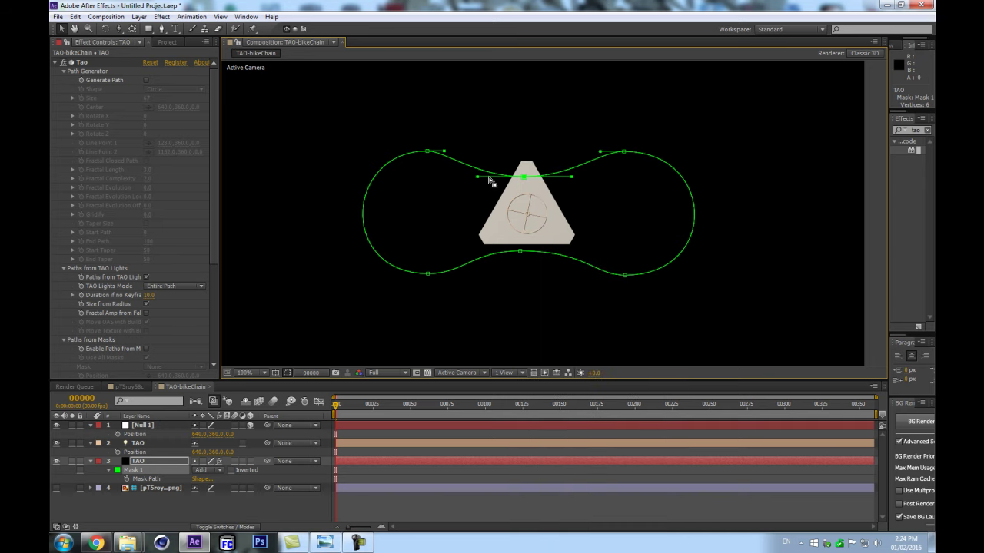
# Step: Copy the TAO solid's mask path and paste it as Position keyframes on the TAO light
pyautogui.click(152, 478)
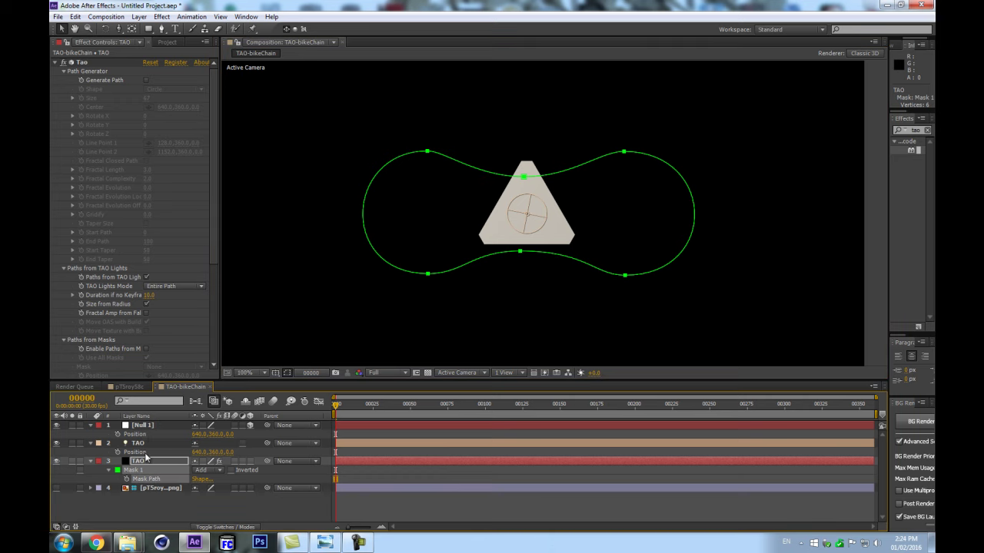
pyautogui.hotkey('ctrl', 'Up')
pyautogui.hotkey('ctrl', 'v')
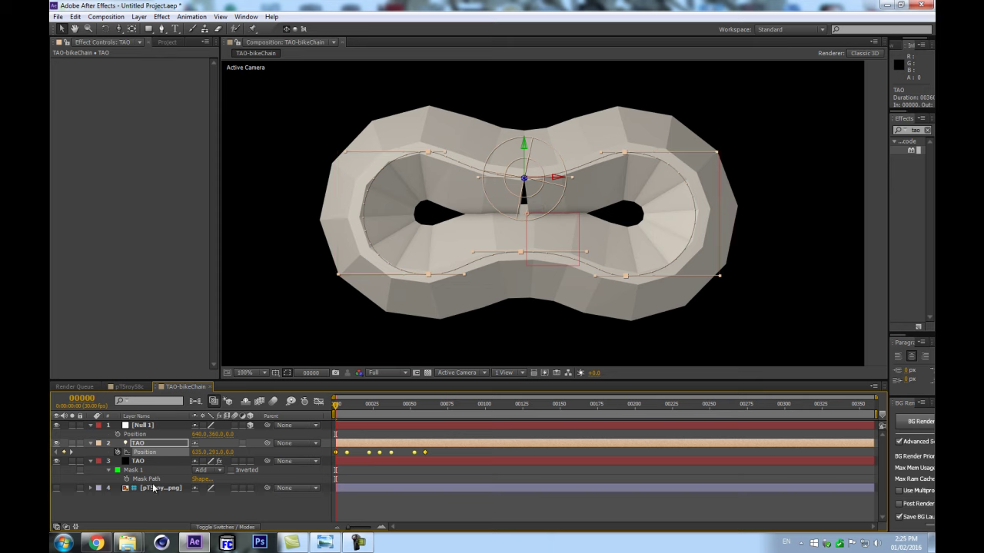
# Step: Set Segments to 200 in the Segment settings of the TAO solid's Tao effect
pyautogui.click(139, 461)
pyautogui.scroll(-5, 163, 313)
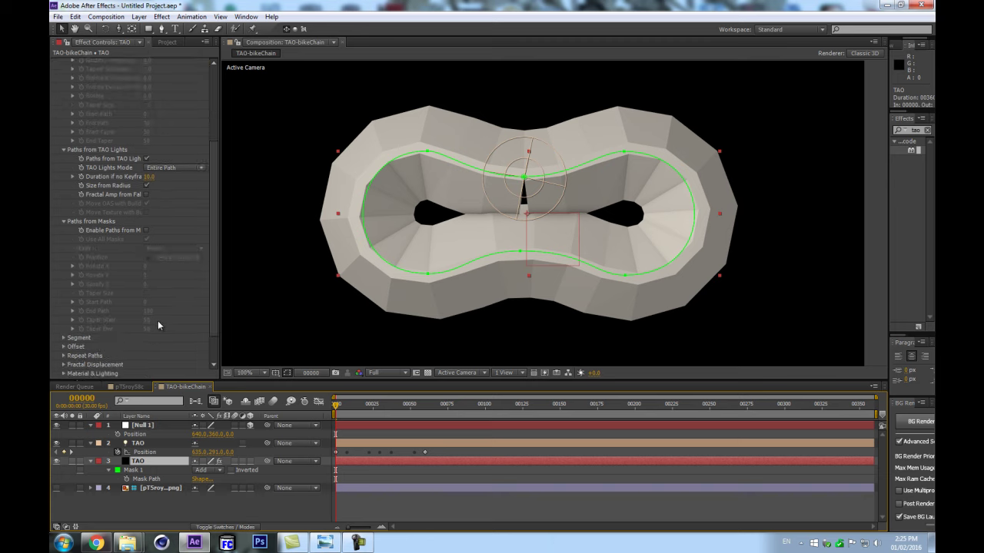
pyautogui.click(64, 302)
pyautogui.scroll(-4, 171, 232)
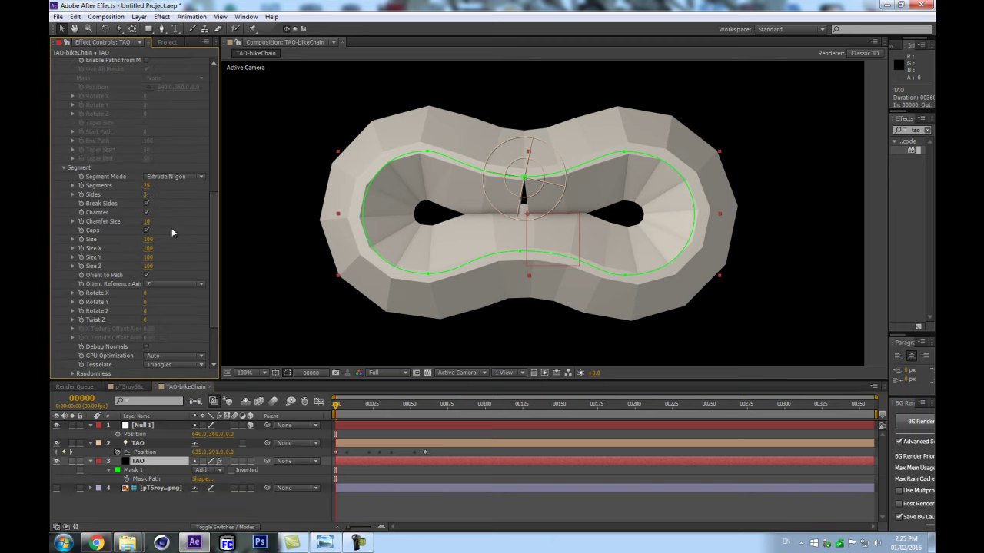
pyautogui.moveTo(146, 185); pyautogui.dragTo(217, 171)
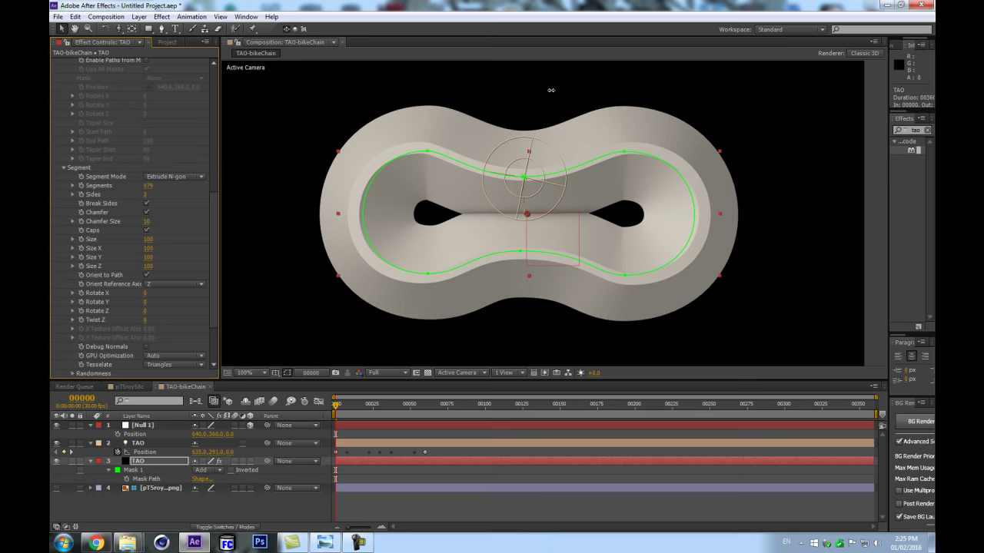
pyautogui.moveTo(514, 101); pyautogui.dragTo(306, 156)
pyautogui.moveTo(496, 136); pyautogui.dragTo(160, 195)
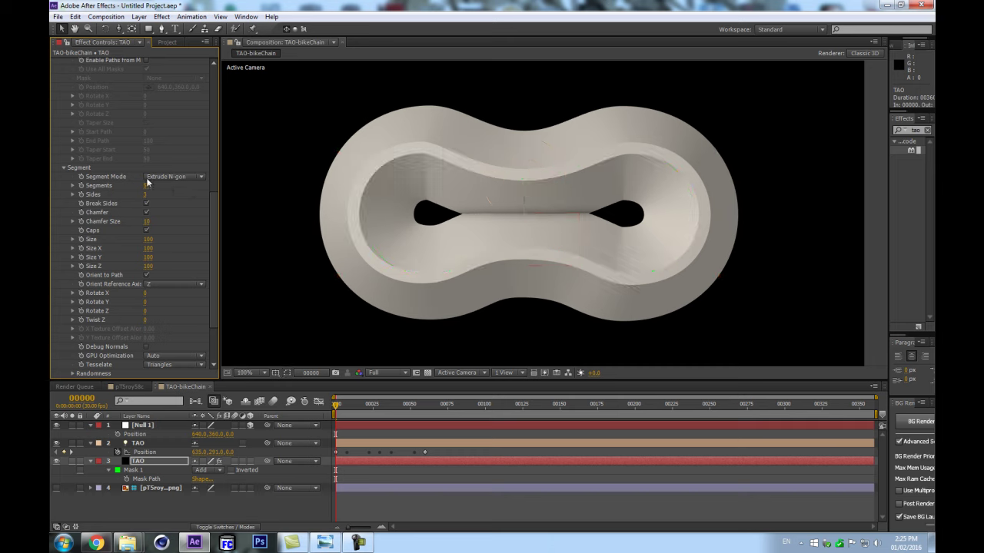
pyautogui.click(152, 186)
pyautogui.write('200')
pyautogui.press('Return')
# Step: Add a Position keyframe to the TAO light at frame 61, just after its last keyframe, and inspect the link's seam
pyautogui.click(425, 412)
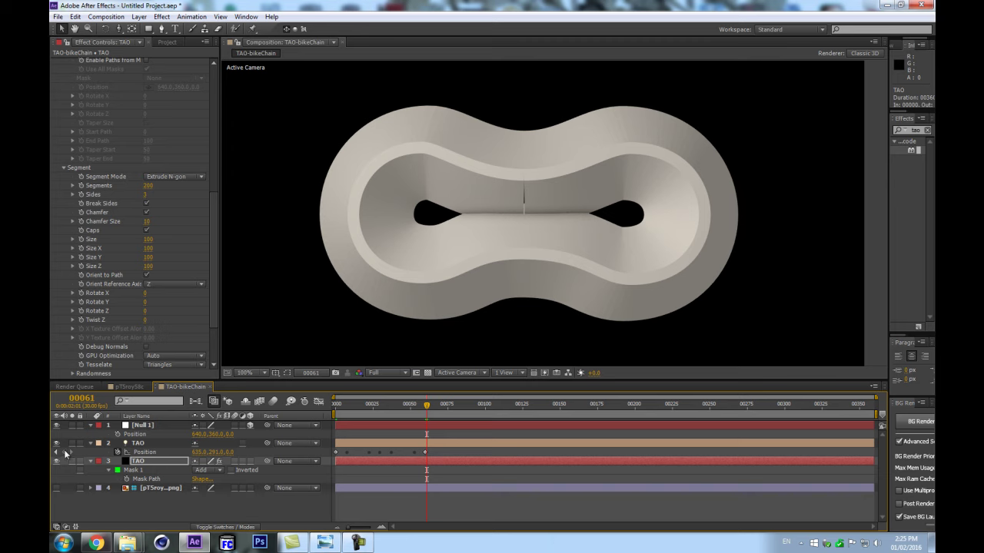
pyautogui.click(65, 453)
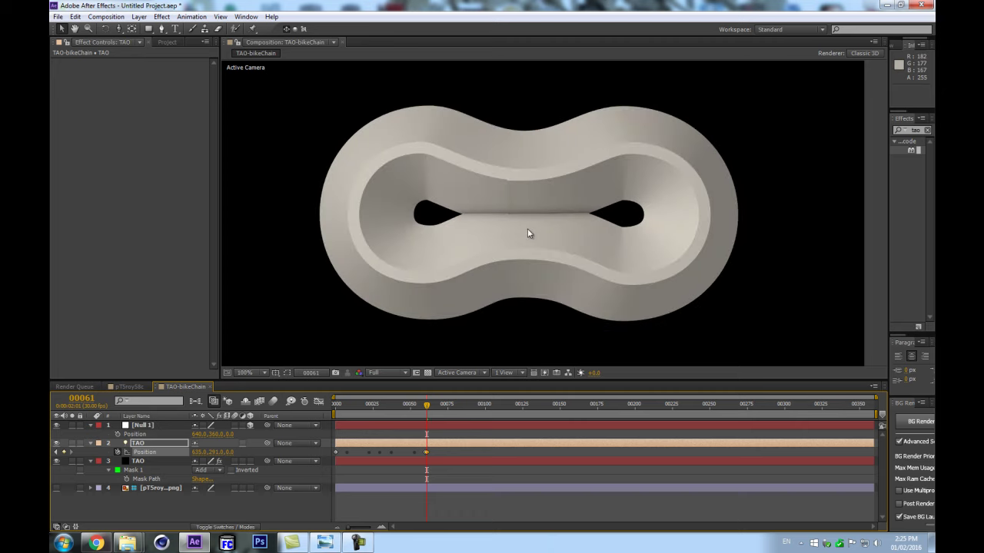
pyautogui.press('.')
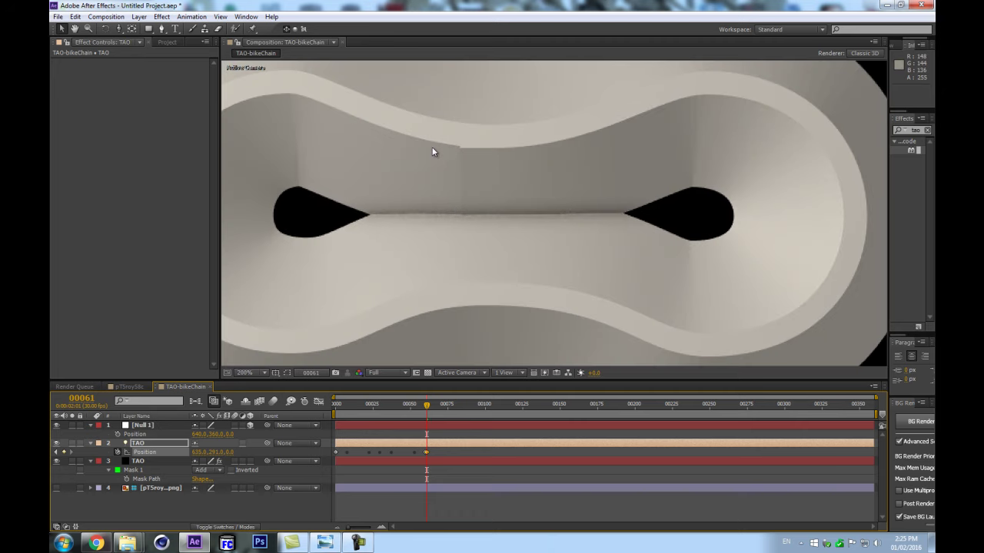
pyautogui.press(',')
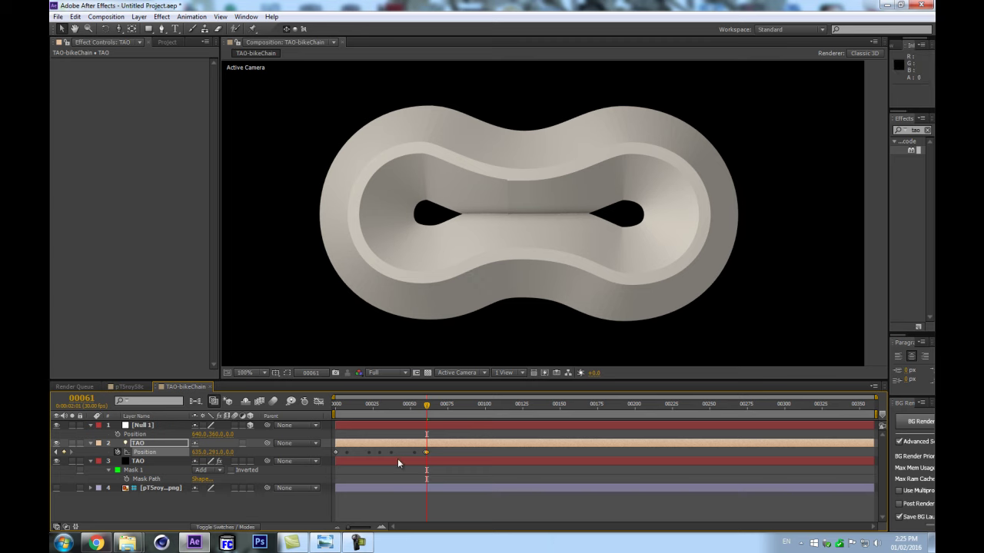
pyautogui.press('=')
pyautogui.press('=')
pyautogui.press('=')
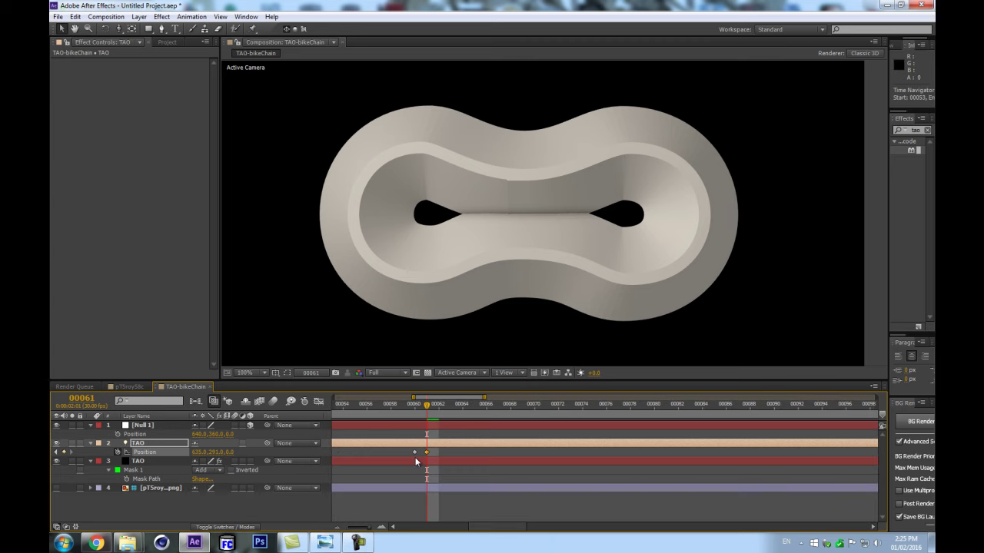
pyautogui.press('-')
pyautogui.press('-')
pyautogui.press('-')
# Step: Compress all of the TAO light's Position keyframes so the final one falls on frame 60
pyautogui.moveTo(438, 450); pyautogui.dragTo(317, 453)
pyautogui.press('pageup')
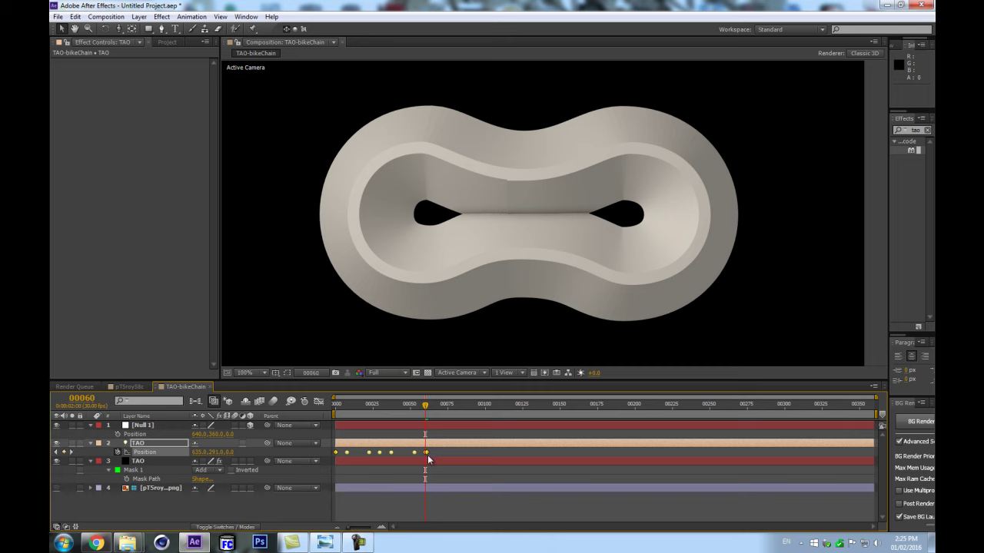
pyautogui.moveTo(427, 451); pyautogui.dragTo(422, 452)
pyautogui.click(294, 508)
pyautogui.press('=')
pyautogui.press('=')
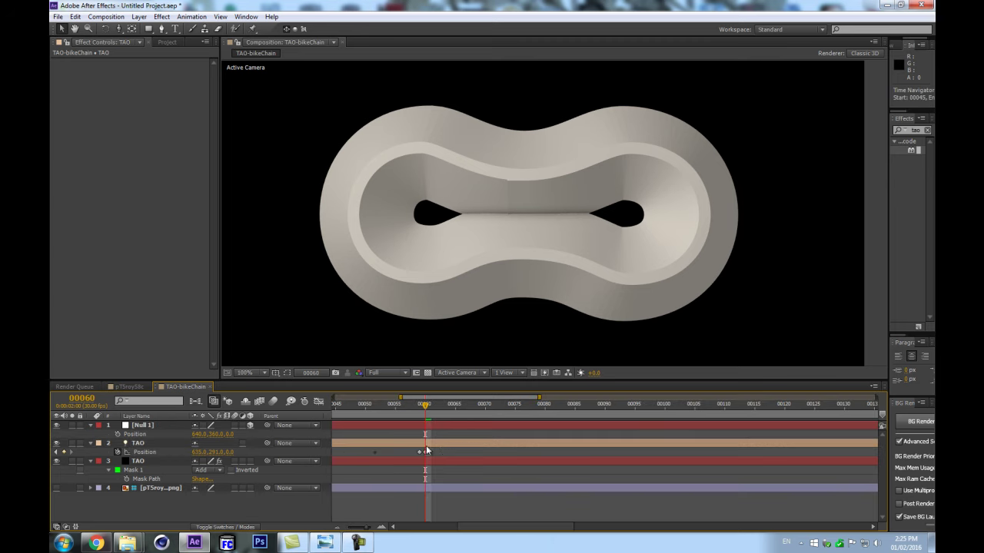
# Step: Remove the TAO light's extra end keyframe and stretch the remaining Position keyframes to finish at frame 60
pyautogui.press('-')
pyautogui.press('-')
pyautogui.moveTo(436, 454); pyautogui.dragTo(313, 458)
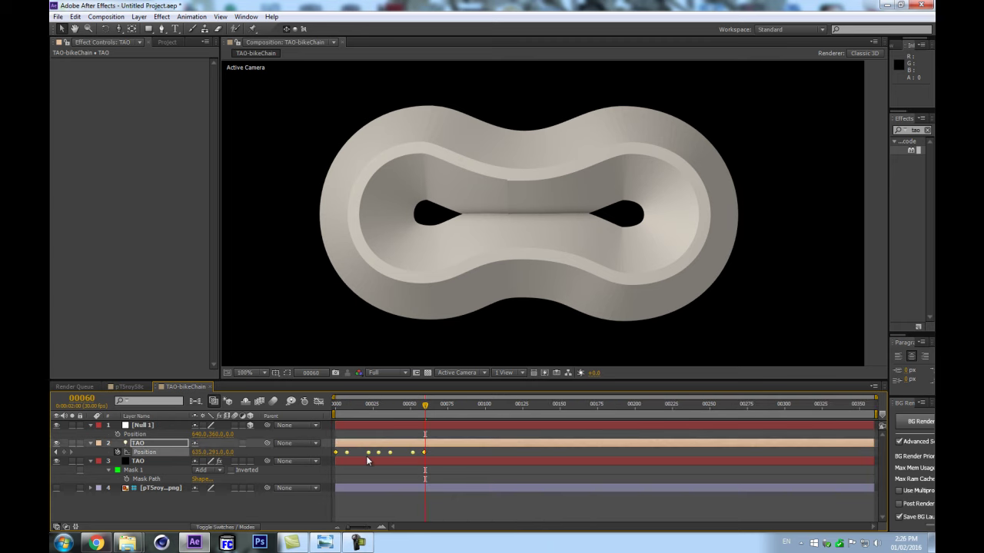
pyautogui.click(424, 452)
pyautogui.moveTo(424, 452); pyautogui.dragTo(428, 452)
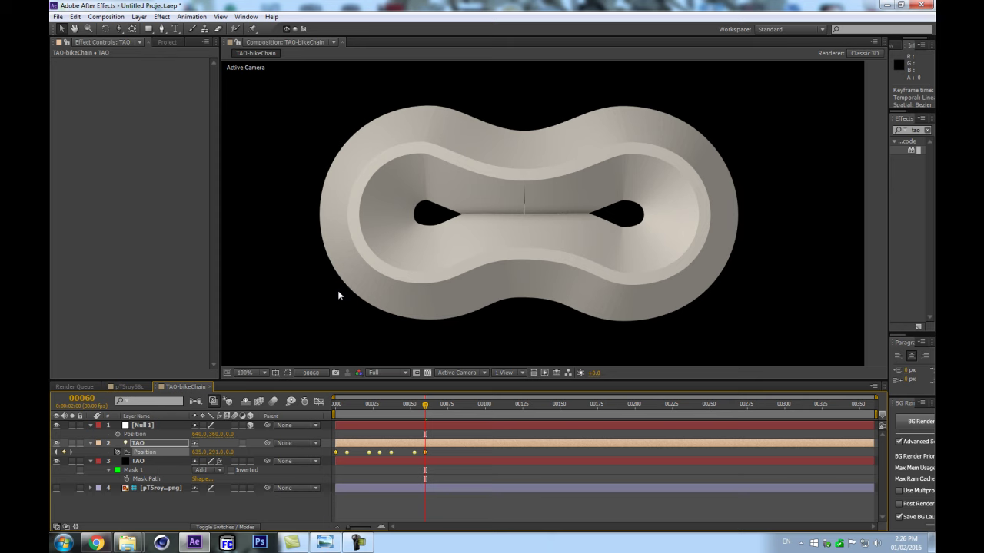
# Step: Add a two-node 50mm camera and orbit it to view the chain link at an angle
pyautogui.hotkey('ctrl', 'alt', 'shift', 'c')
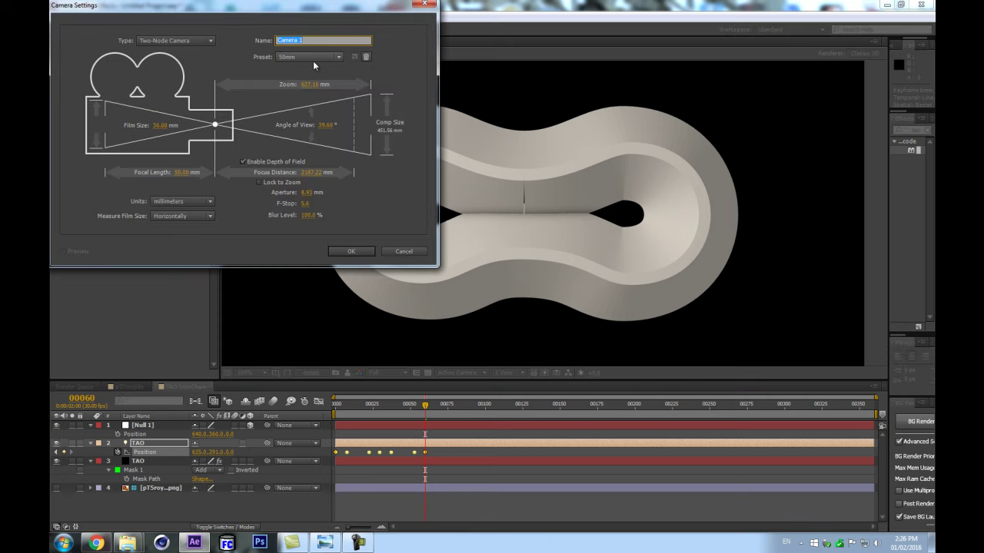
pyautogui.press('Return')
pyautogui.press('c')
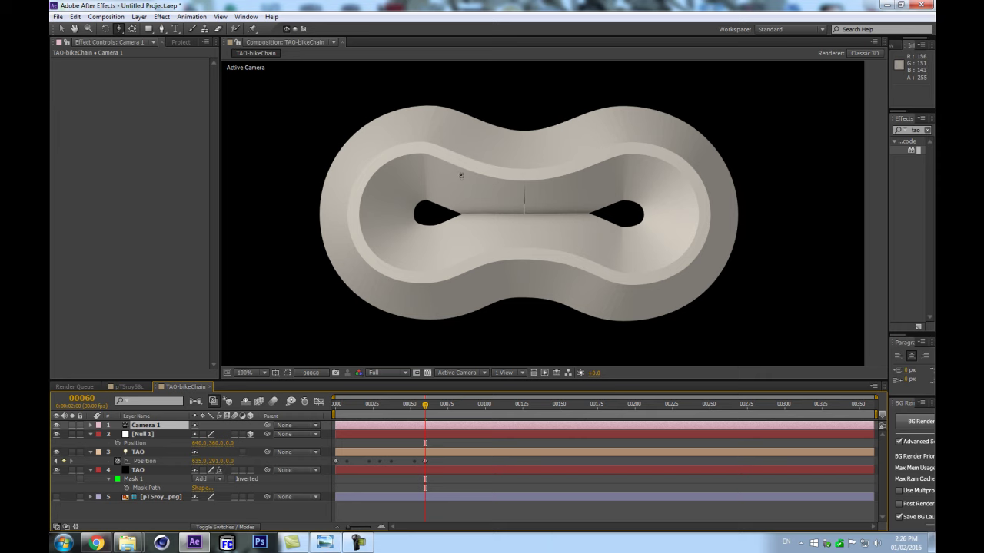
pyautogui.moveTo(459, 177); pyautogui.dragTo(547, 209)
pyautogui.hotkey('ctrl', 'z')
pyautogui.click(152, 453)
pyautogui.click(132, 470)
pyautogui.moveTo(214, 138); pyautogui.dragTo(215, 231)
pyautogui.moveTo(615, 263); pyautogui.dragTo(582, 165)
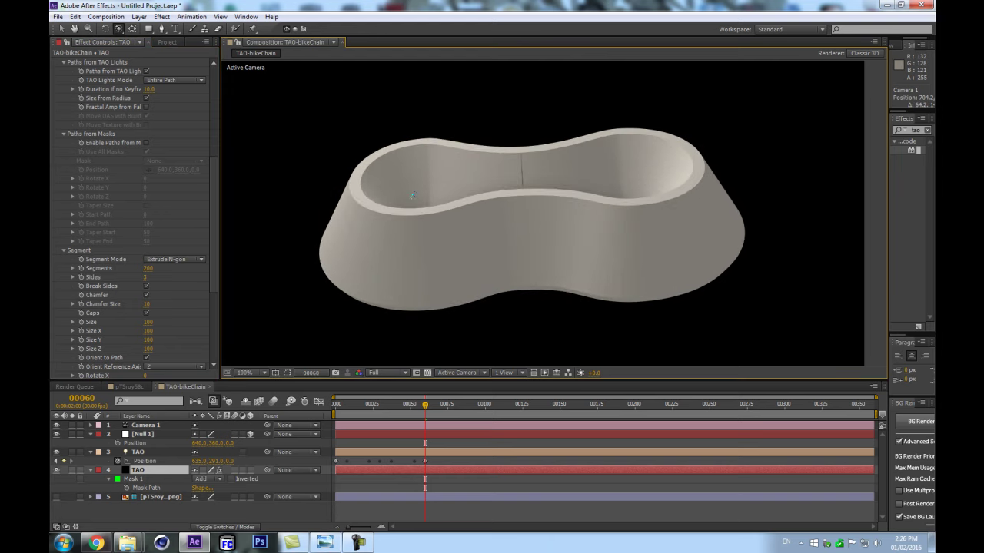
pyautogui.moveTo(652, 156); pyautogui.dragTo(358, 120)
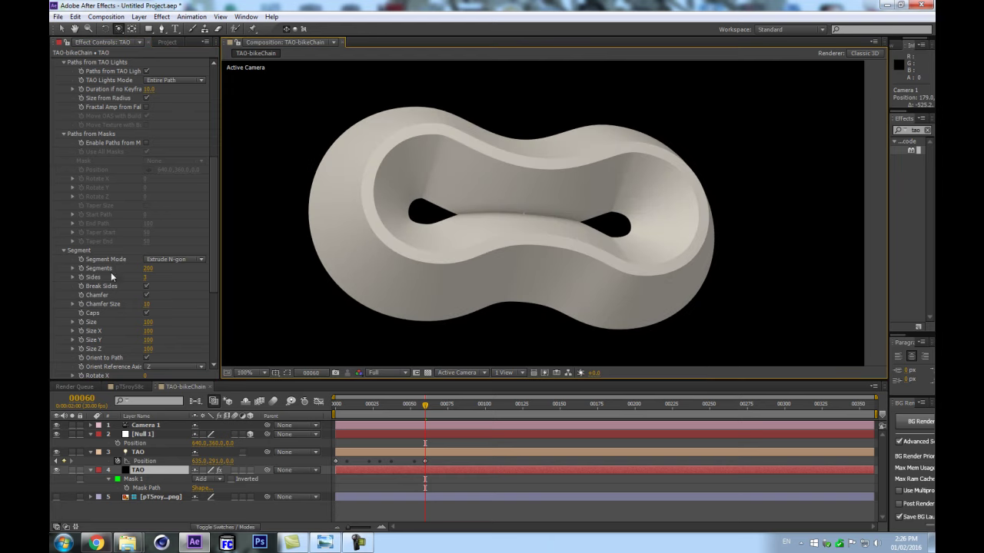
# Step: Set Sides to 4 in the Segment settings of the TAO solid's Tao effect
pyautogui.scroll(-4, 116, 273)
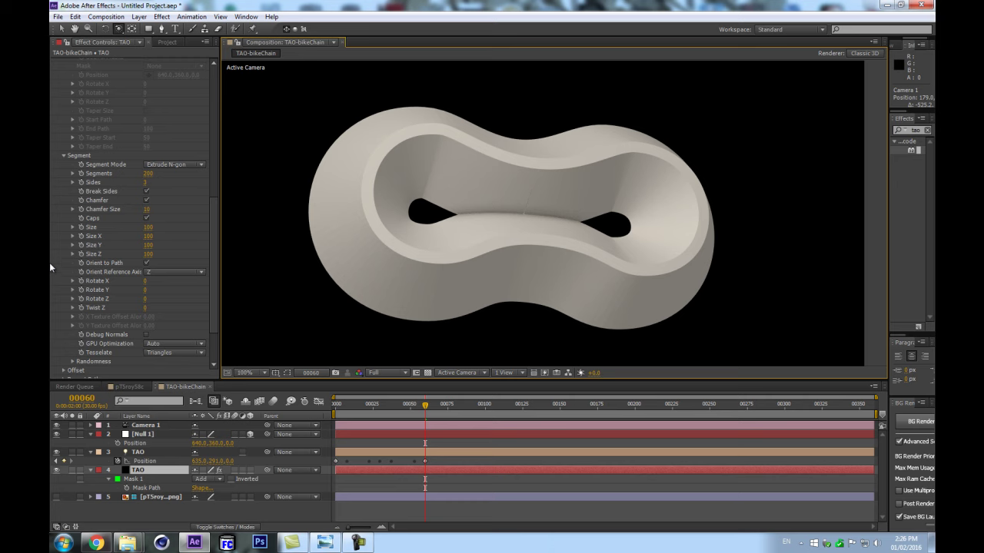
pyautogui.scroll(-3, 143, 268)
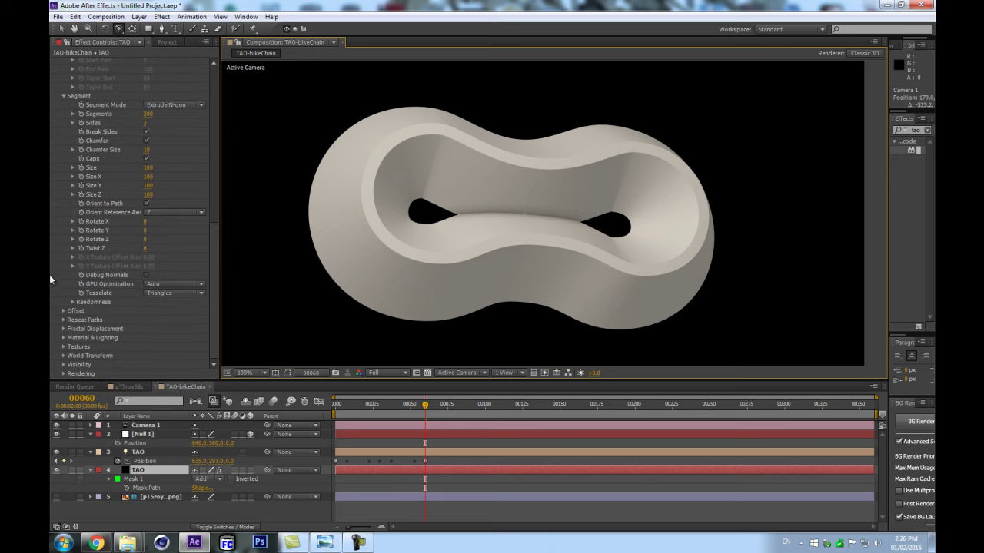
pyautogui.click(63, 311)
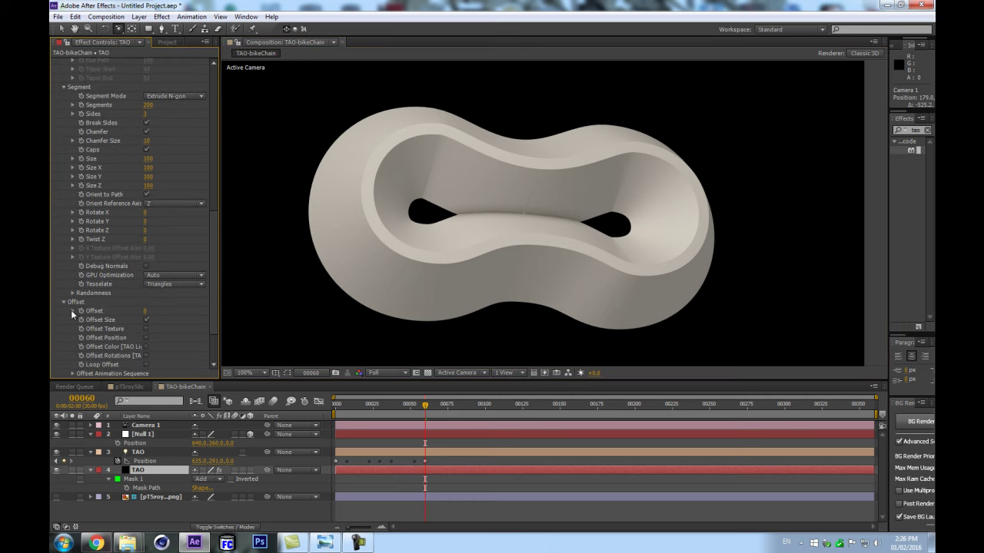
pyautogui.moveTo(214, 249); pyautogui.dragTo(224, 287)
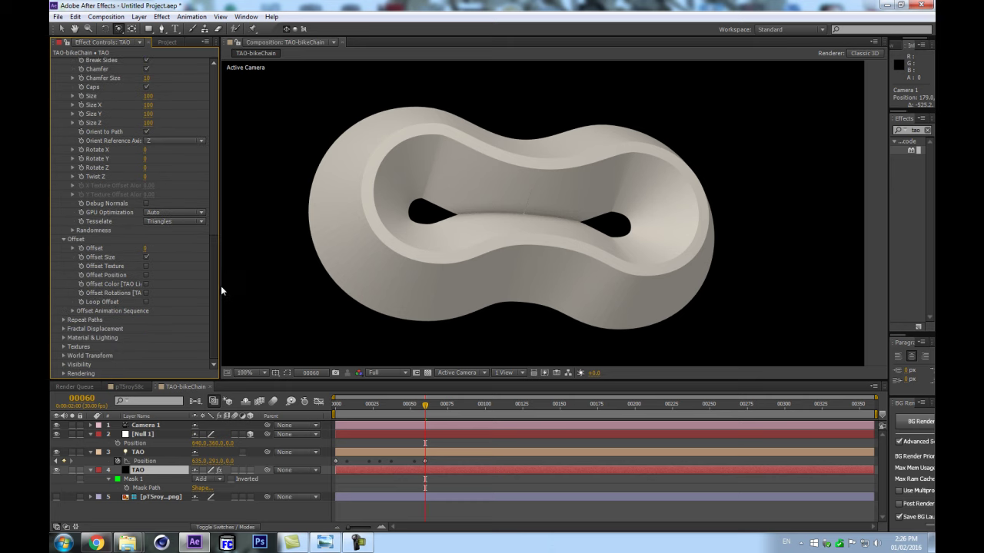
pyautogui.scroll(7, 164, 255)
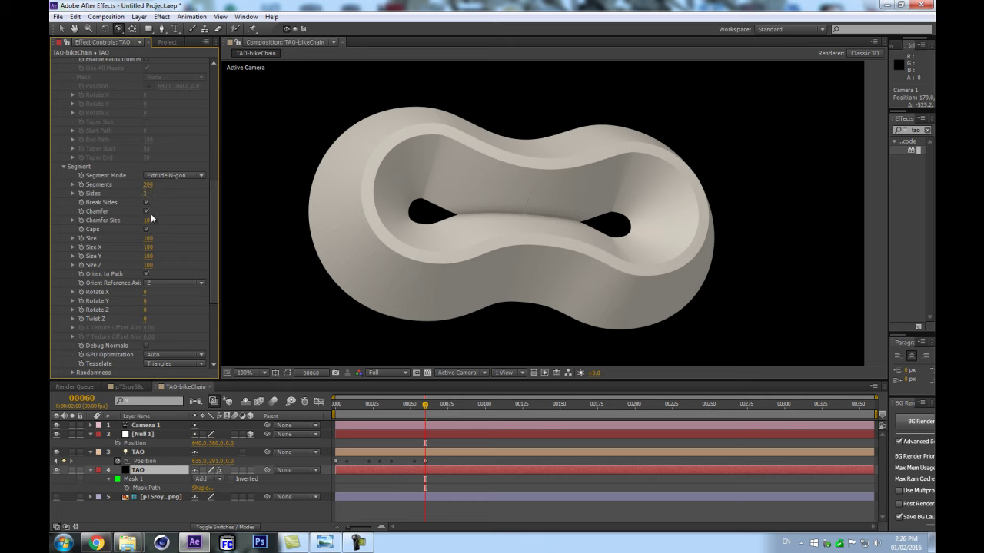
pyautogui.click(145, 192)
pyautogui.write('4')
pyautogui.press('Return')
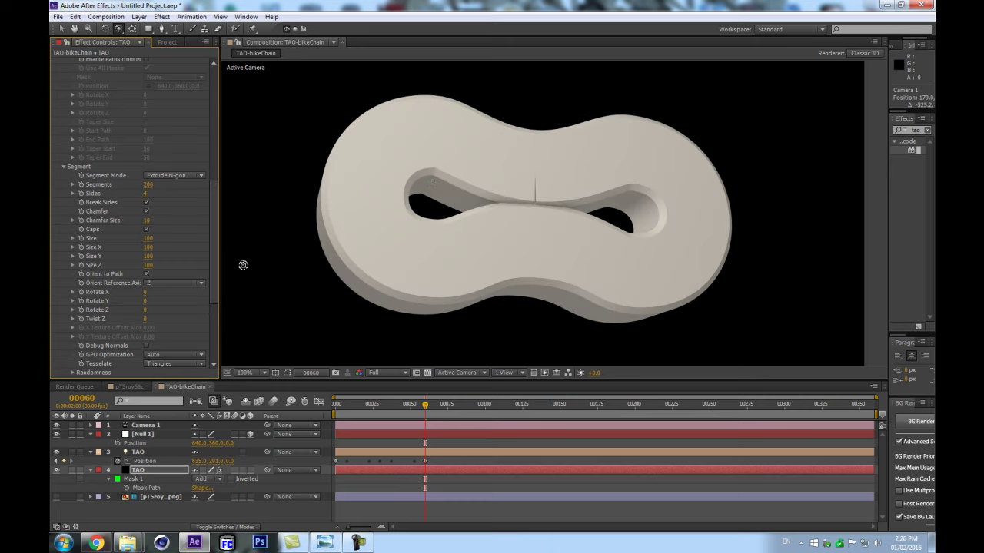
# Step: Increase the Chamfer Size in the Tao effect's Segment settings to bevel the chain link's edges more strongly
pyautogui.moveTo(421, 159); pyautogui.dragTo(346, 196)
pyautogui.moveTo(146, 220)
pyautogui.mouseDown()
pyautogui.moveTo(133, 228)
pyautogui.moveTo(157, 221)
pyautogui.mouseUp()
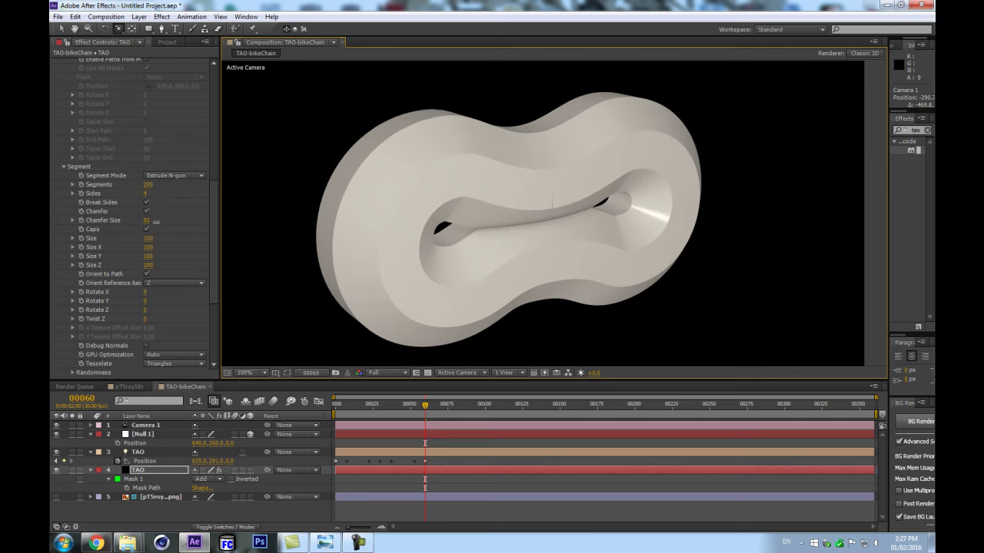
pyautogui.moveTo(694, 191)
pyautogui.mouseDown()
pyautogui.moveTo(640, 187)
pyautogui.moveTo(621, 176)
pyautogui.moveTo(621, 160)
pyautogui.moveTo(625, 188)
pyautogui.mouseUp()
pyautogui.scroll(-1, 620, 194)
pyautogui.scroll(1, 618, 196)
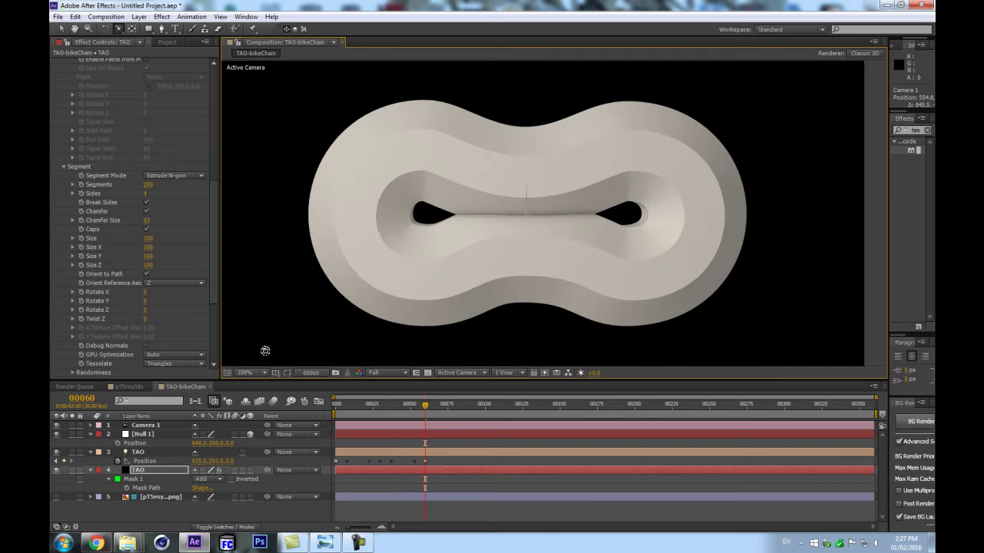
# Step: Save the project as taoBikeChain in the ae-projects folder
pyautogui.hotkey('ctrl', 's')
pyautogui.write('tao')
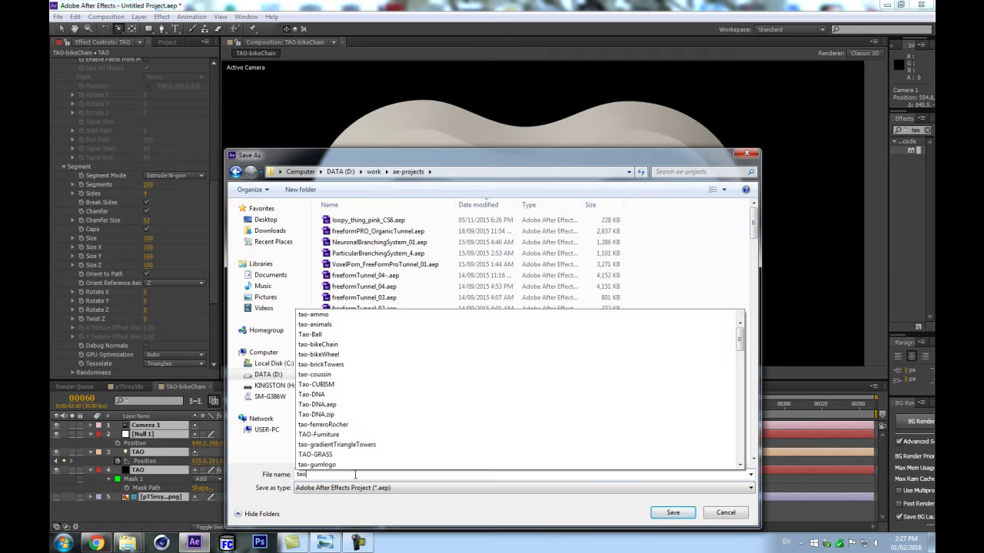
pyautogui.write('BikeChain')
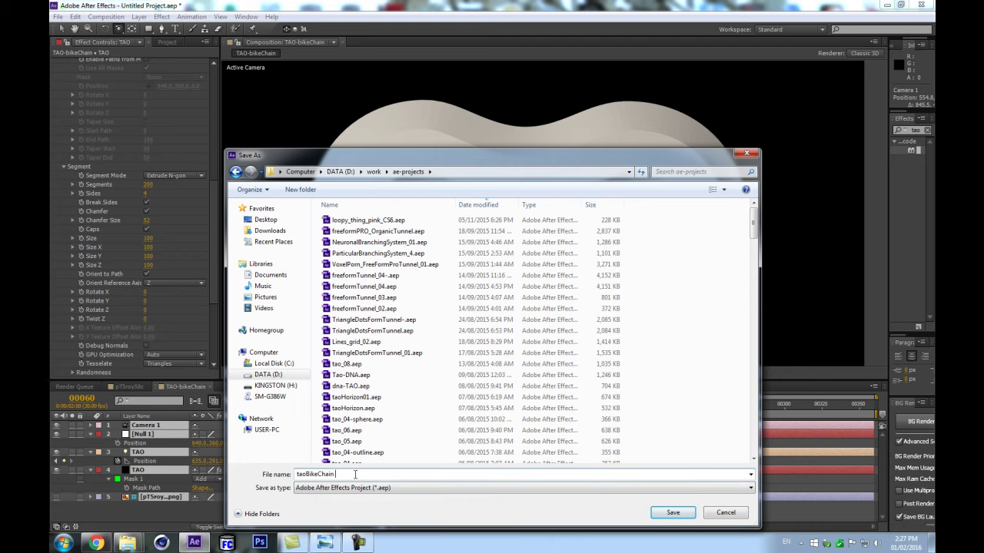
pyautogui.press('Return')
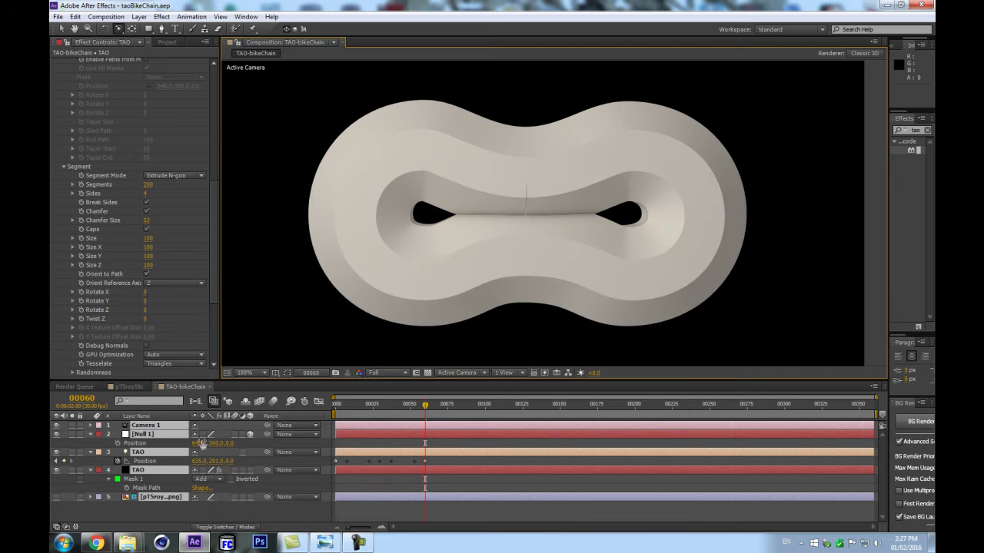
# Step: Add a spot light named TAO and rename it with the suffix sid:032 to give its shape 32 sides
pyautogui.click(152, 499)
pyautogui.hotkey('ctrl', 'alt', 'shift', 'l')
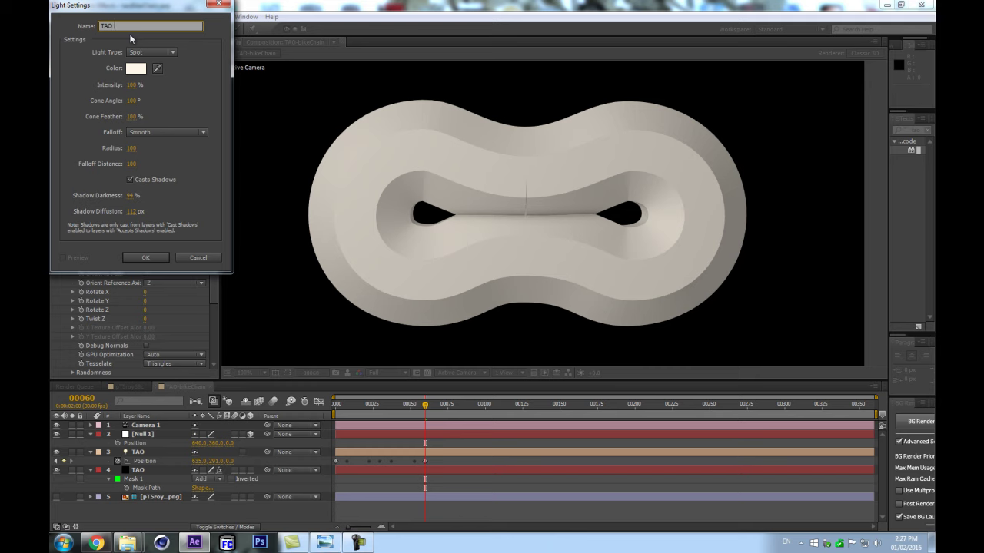
pyautogui.press('Return')
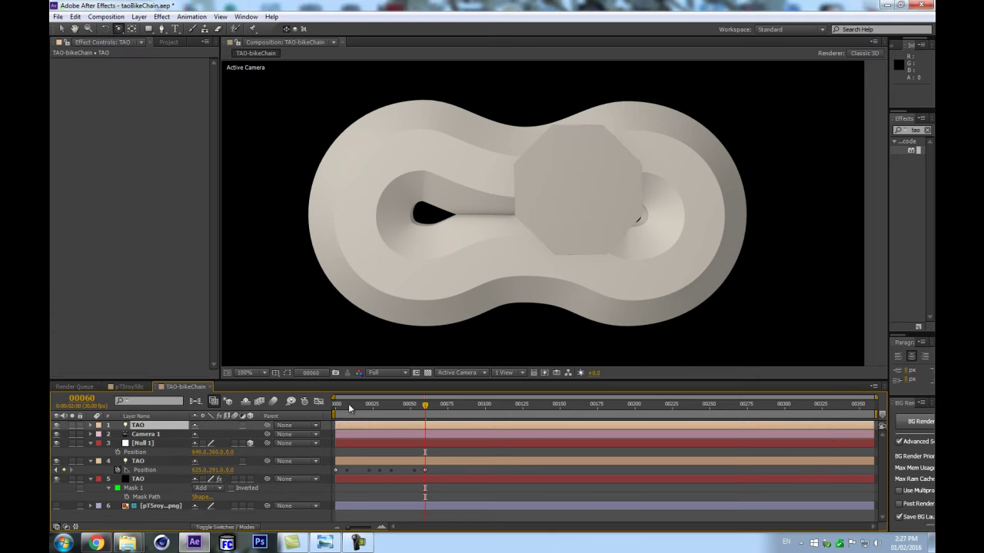
pyautogui.press('Return')
pyautogui.click(147, 425)
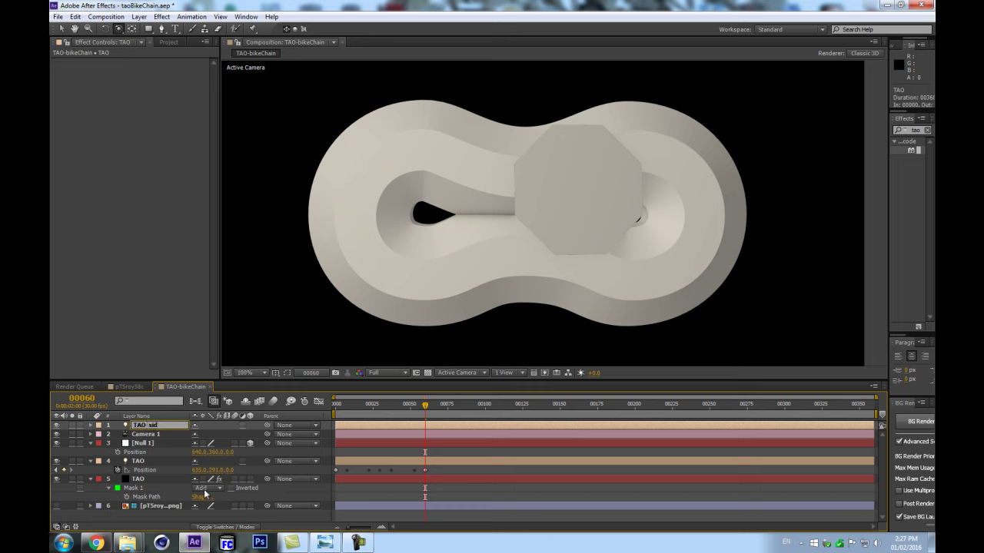
pyautogui.write('sid:032')
pyautogui.press('Return')
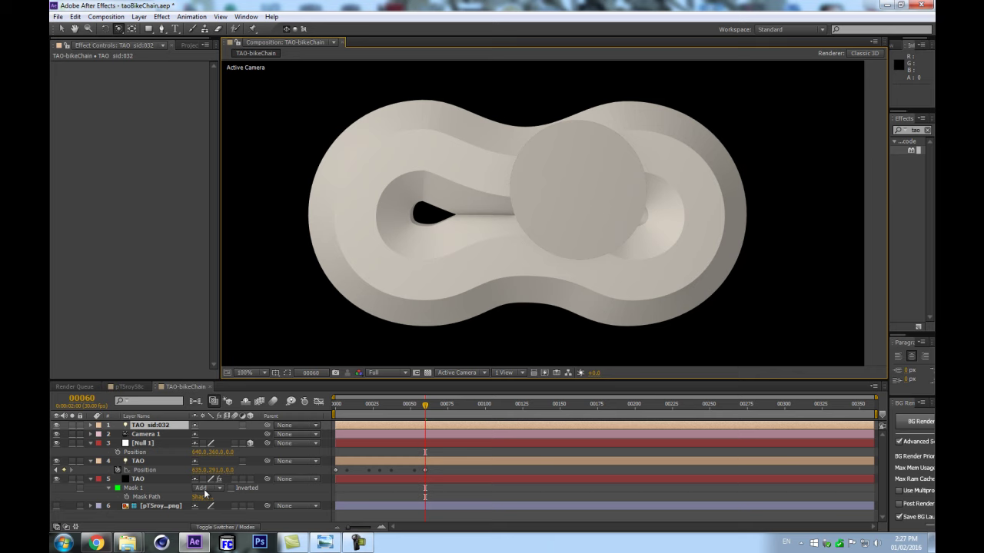
# Step: Paste the Null 1 position of 640, 360, 0 onto the sid:032 light's Position
pyautogui.moveTo(566, 149); pyautogui.dragTo(637, 194)
pyautogui.hotkey('ctrl', 'z')
pyautogui.press('p')
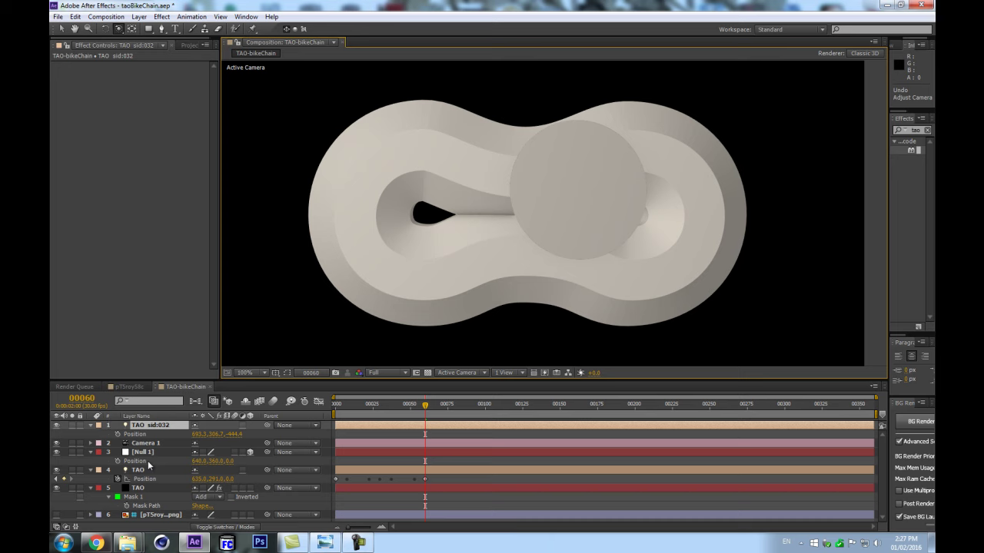
pyautogui.click(158, 434)
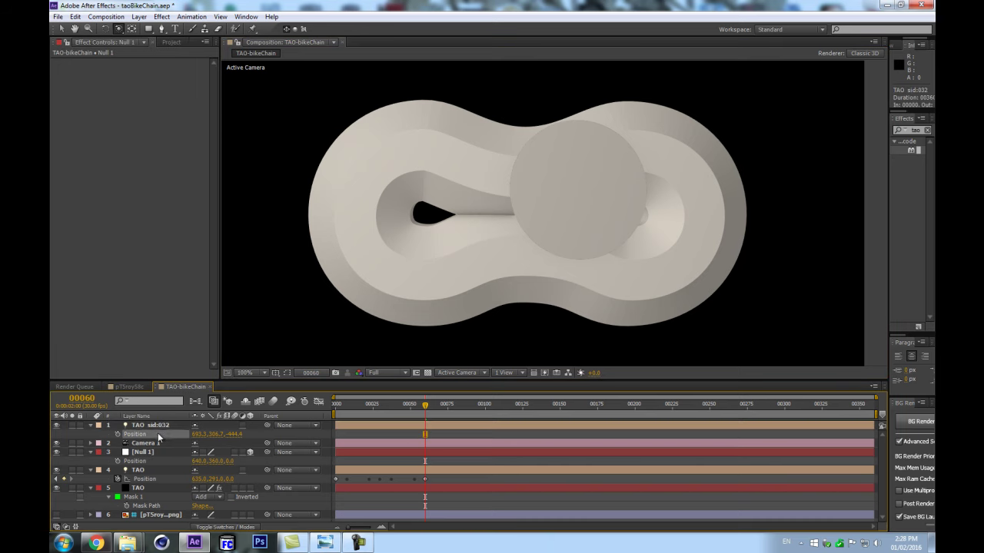
pyautogui.hotkey('ctrl', 'v')
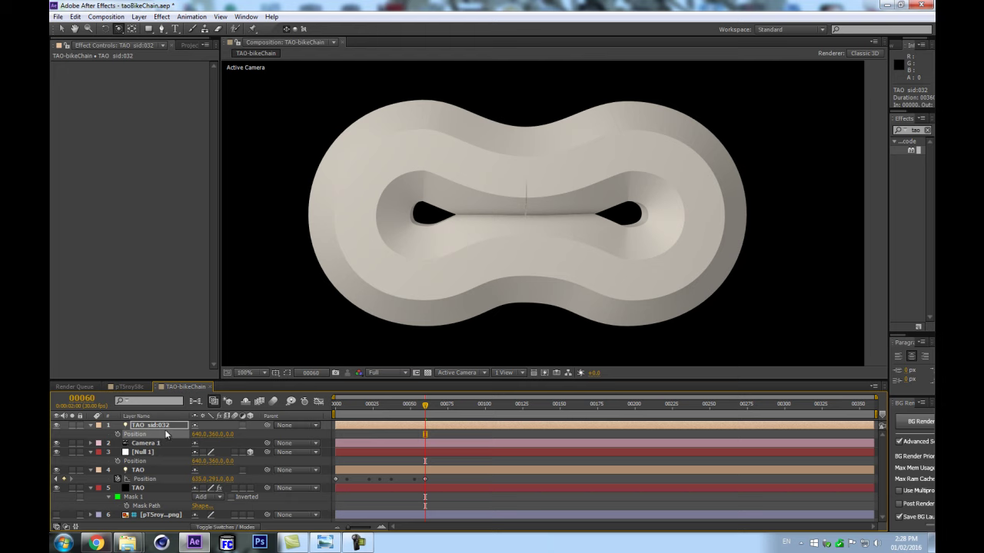
# Step: Turn off auto-orientation for the sid:032 light
pyautogui.rightClick(170, 427)
pyautogui.moveTo(226, 90)
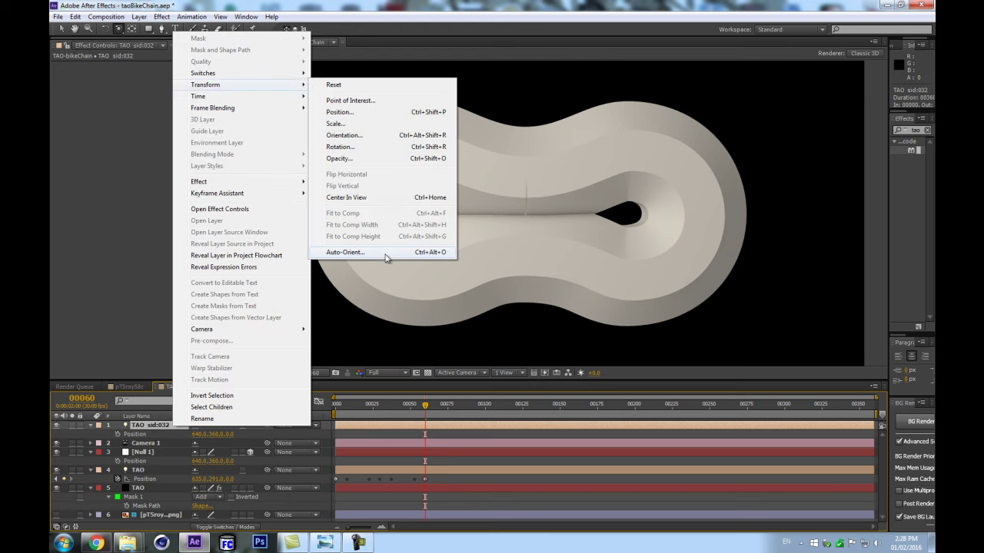
pyautogui.click(384, 252)
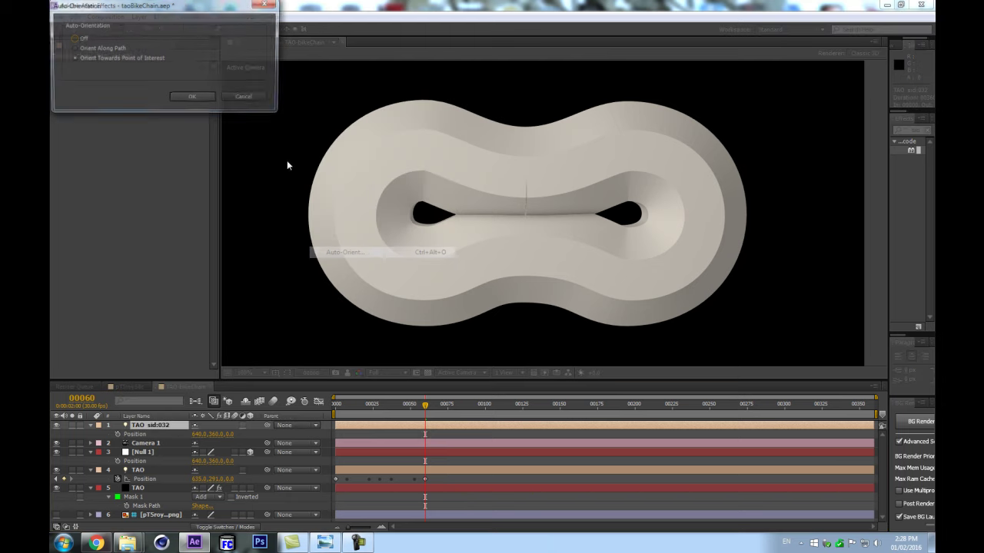
pyautogui.click(192, 97)
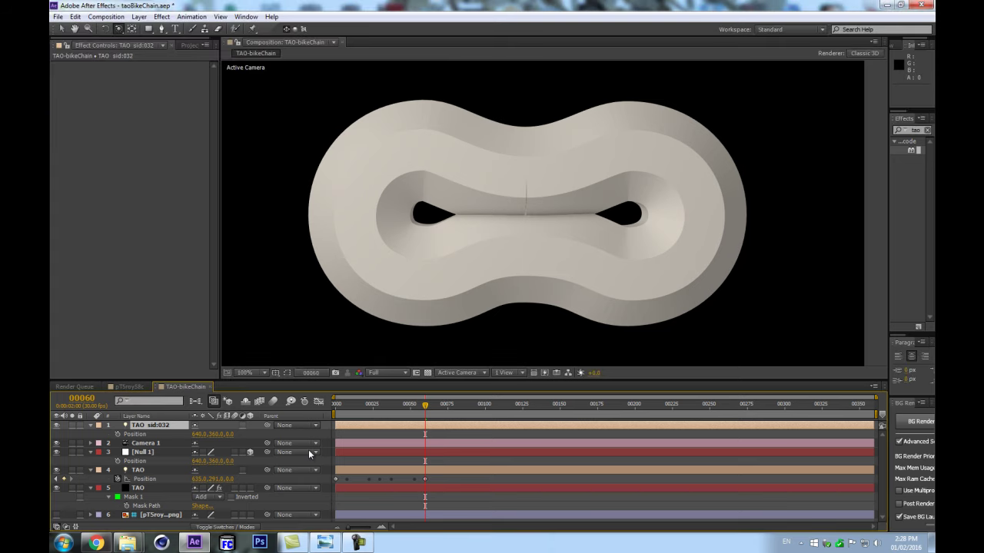
# Step: Show the layer controls and set the sid:032 light's X position to 440 at frame 0
pyautogui.click(337, 403)
pyautogui.hotkey('ctrl', 'shift', 'h')
pyautogui.press('p')
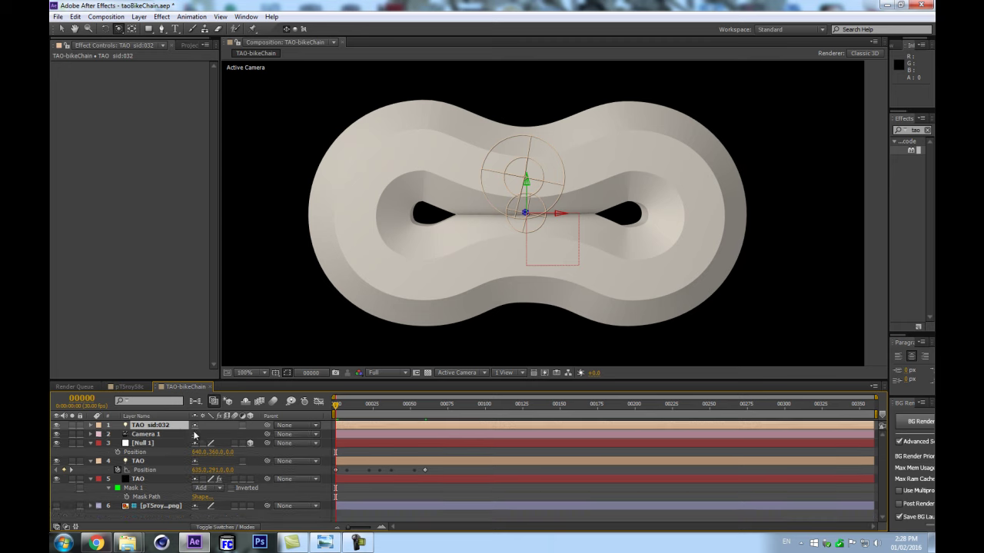
pyautogui.press('p')
pyautogui.moveTo(197, 435); pyautogui.dragTo(91, 428)
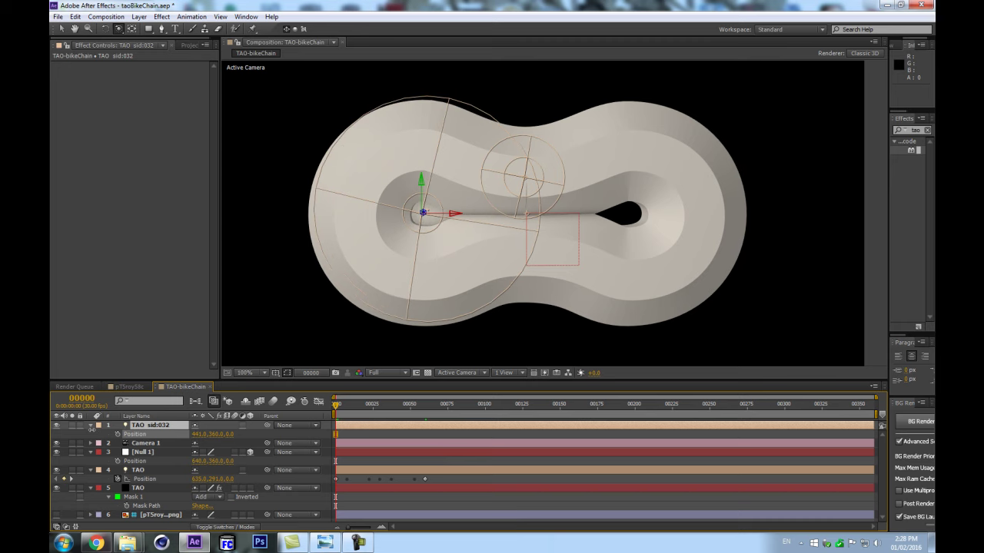
pyautogui.click(199, 435)
pyautogui.write('440')
pyautogui.press('Return')
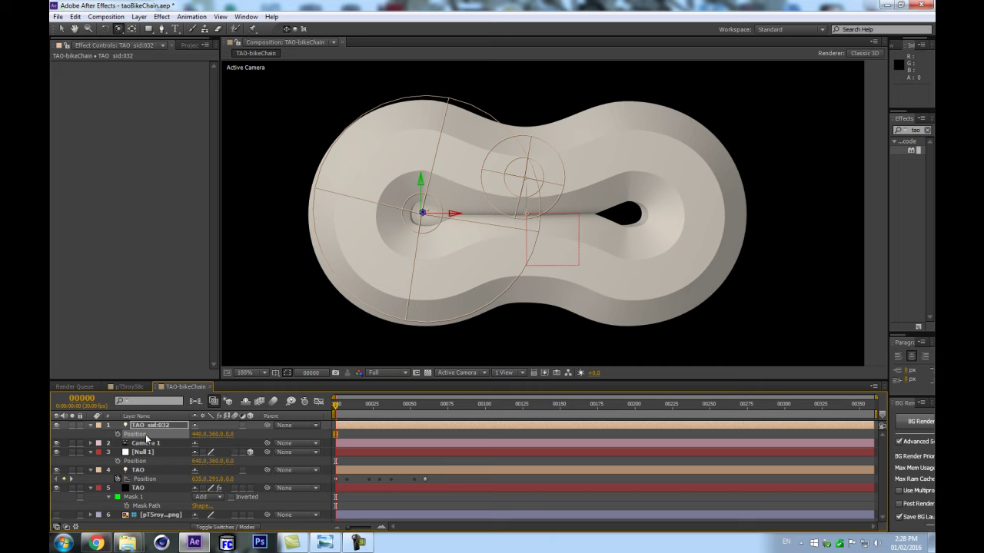
# Step: Keyframe the sid:032 light's Position at frames 0 and 60, placing the frame 60 key behind the chain link along Z
pyautogui.click(118, 434)
pyautogui.click(425, 408)
pyautogui.click(63, 434)
pyautogui.moveTo(373, 407); pyautogui.dragTo(425, 408)
pyautogui.click(230, 434)
pyautogui.write('-400')
pyautogui.press('Return')
# Step: Set the sid:032 light's Z position to -200 at frame 0 so the pin extends in front of the link
pyautogui.press('Home')
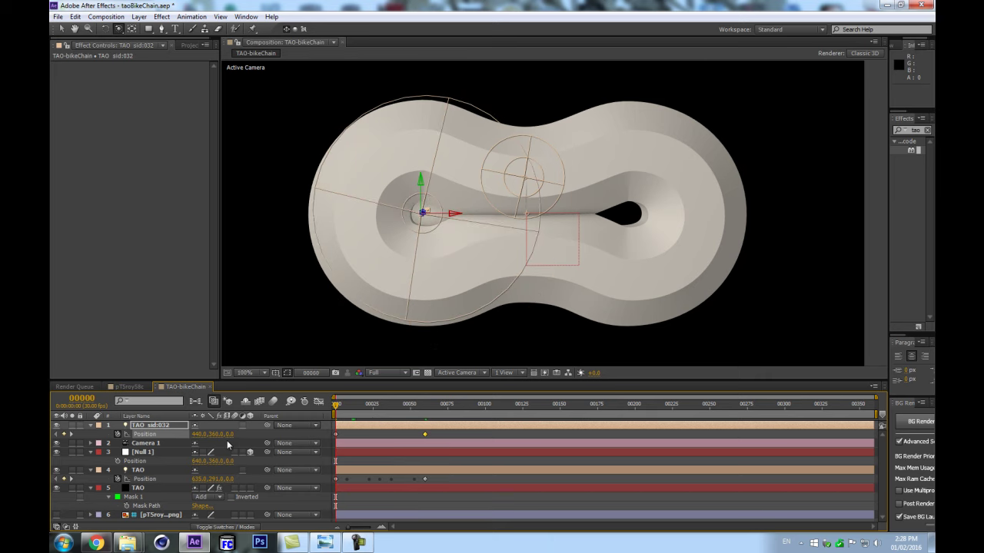
pyautogui.click(229, 434)
pyautogui.write('-200')
pyautogui.press('Return')
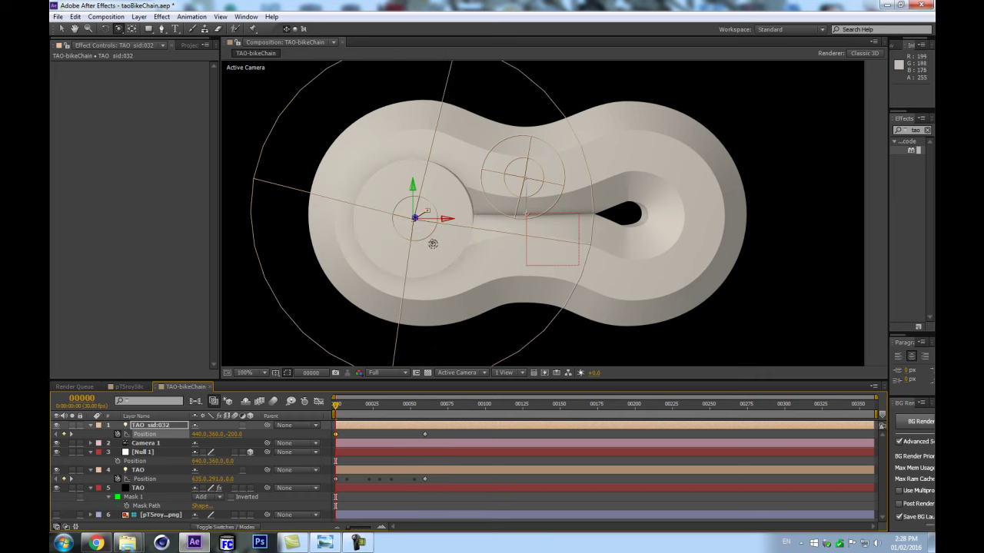
pyautogui.moveTo(232, 434); pyautogui.dragTo(233, 381)
pyautogui.hotkey('ctrl', 'z')
# Step: Orbit the camera to an angled side view of the pin and collapse the Position properties of the lights and null
pyautogui.moveTo(411, 187)
pyautogui.mouseDown()
pyautogui.moveTo(573, 188)
pyautogui.moveTo(292, 178)
pyautogui.moveTo(283, 187)
pyautogui.moveTo(408, 175)
pyautogui.moveTo(409, 192)
pyautogui.mouseUp()
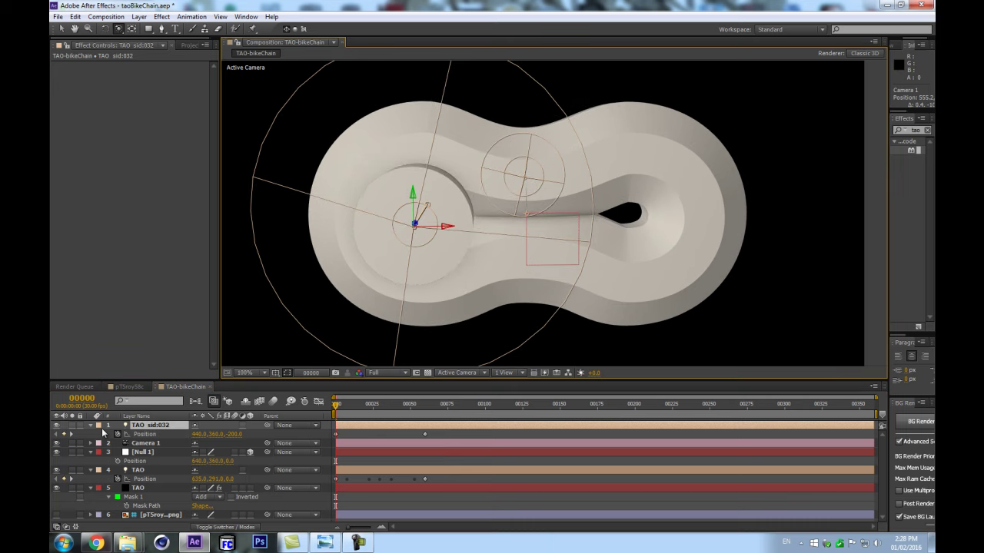
pyautogui.click(91, 426)
pyautogui.moveTo(499, 184); pyautogui.dragTo(607, 214)
pyautogui.click(91, 444)
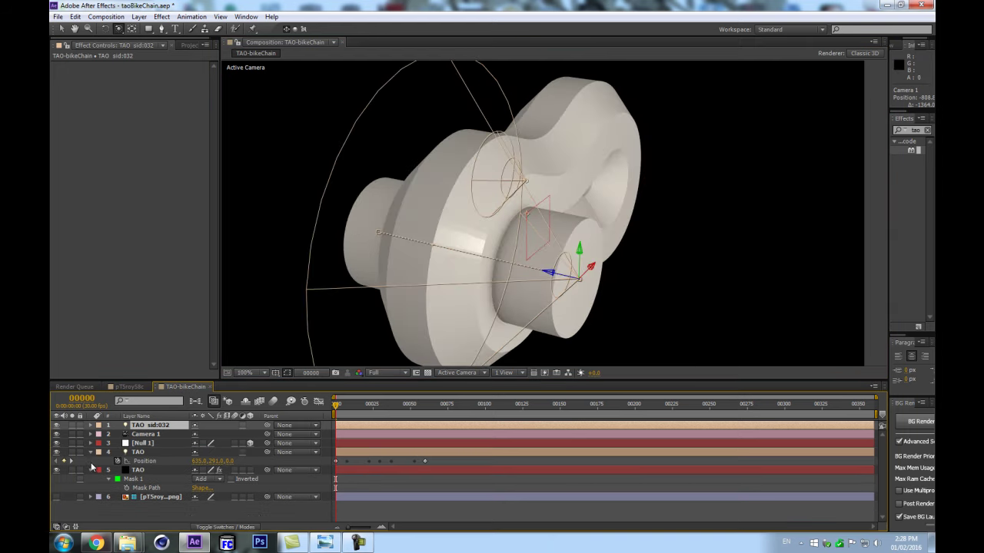
pyautogui.click(91, 454)
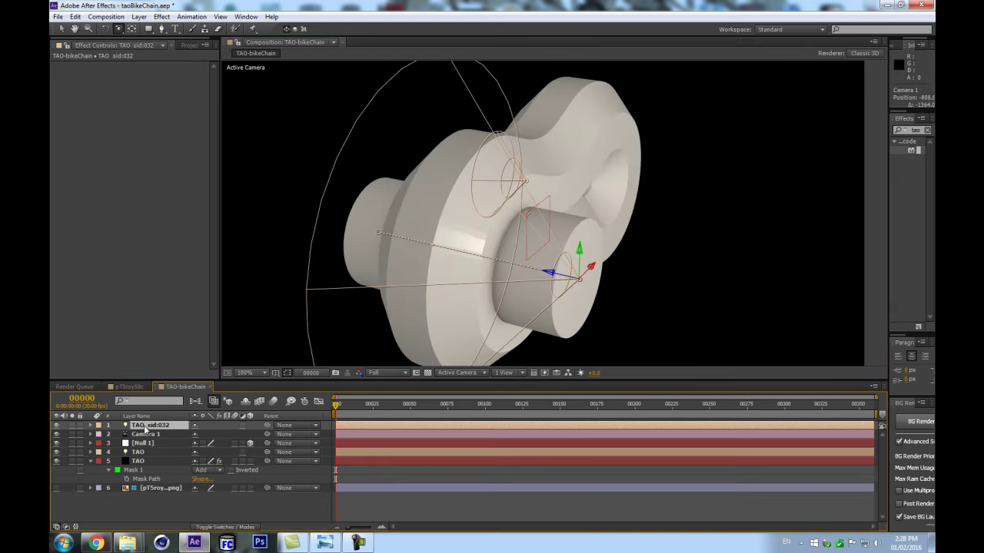
# Step: Give the pin light a Green label and remove the extra space from its name so it reads TAO sid:032
pyautogui.click(100, 434)
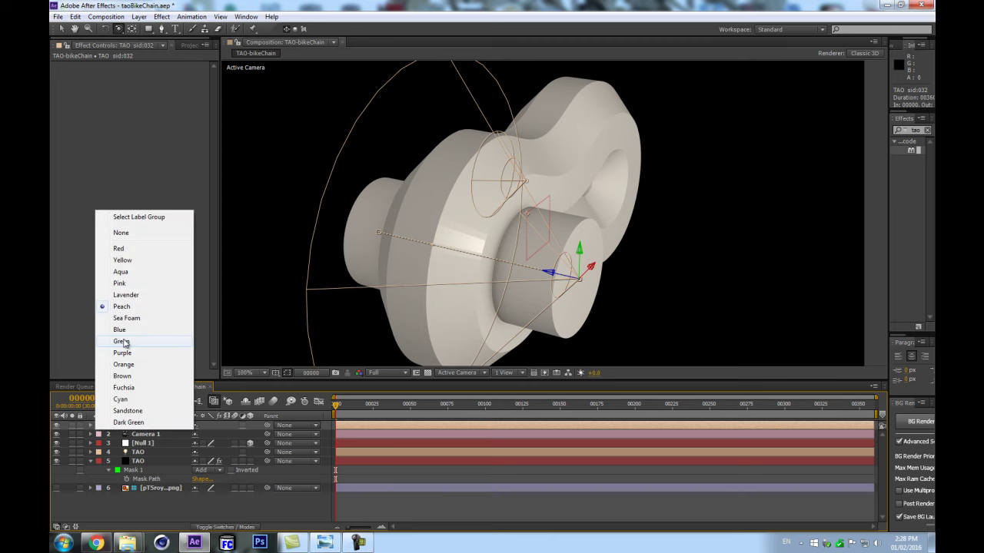
pyautogui.click(125, 343)
pyautogui.click(153, 425)
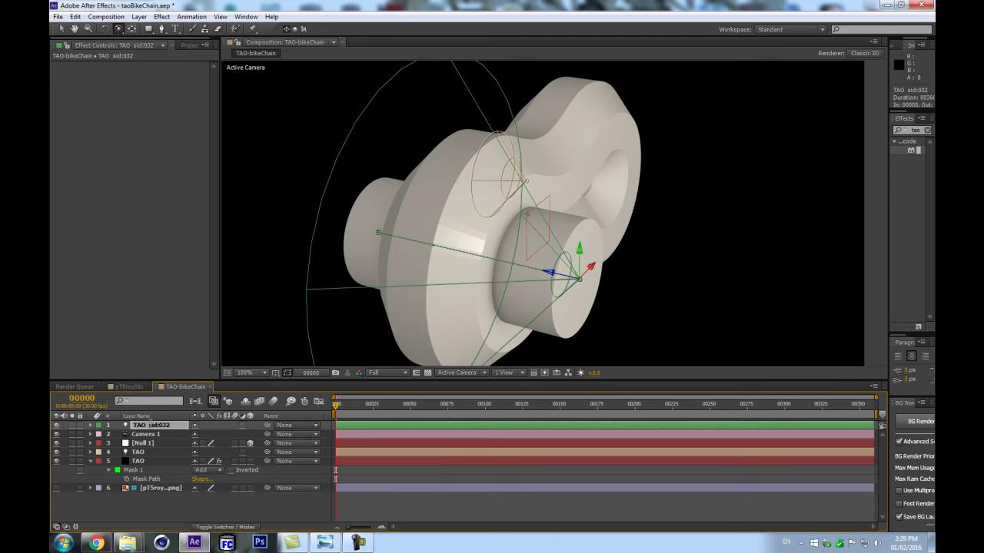
pyautogui.press('Return')
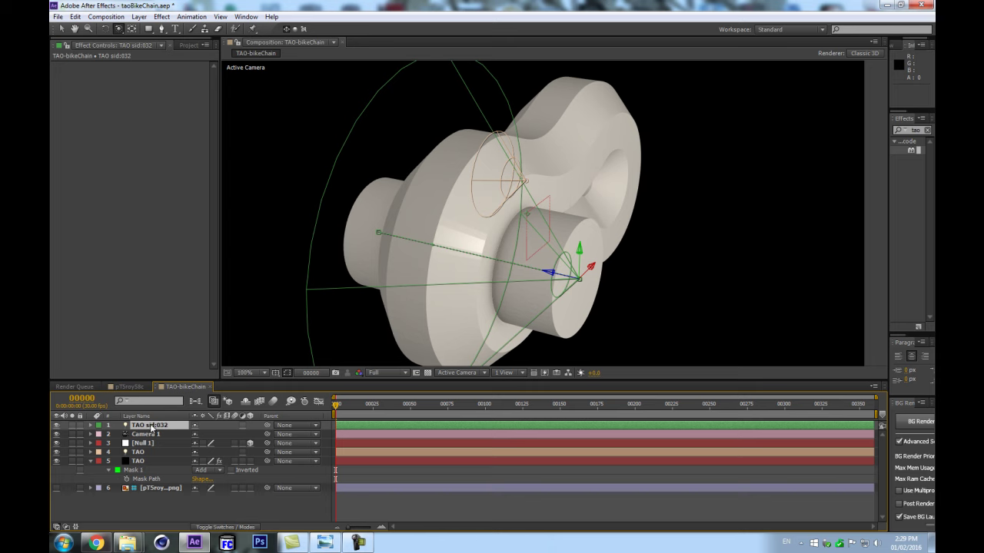
# Step: Widen the timeline's Layer Name column
pyautogui.moveTo(186, 415)
pyautogui.mouseDown()
pyautogui.moveTo(258, 415)
pyautogui.moveTo(182, 415)
pyautogui.mouseUp()
pyautogui.moveTo(330, 415); pyautogui.dragTo(354, 415)
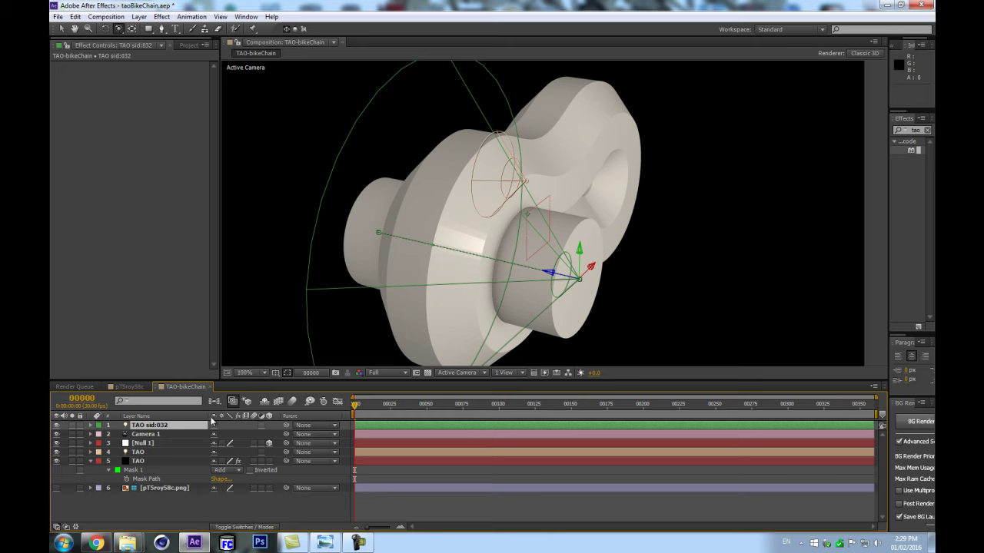
pyautogui.moveTo(207, 416); pyautogui.dragTo(224, 416)
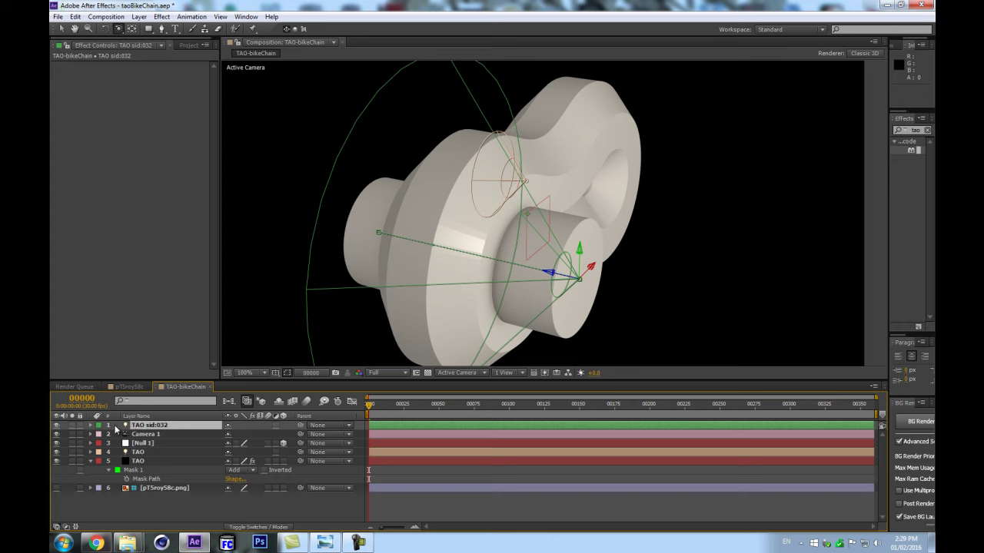
# Step: Add a new null object, label it Green and make it a 3D layer
pyautogui.hotkey('ctrl', 'alt', 'shift', 'y')
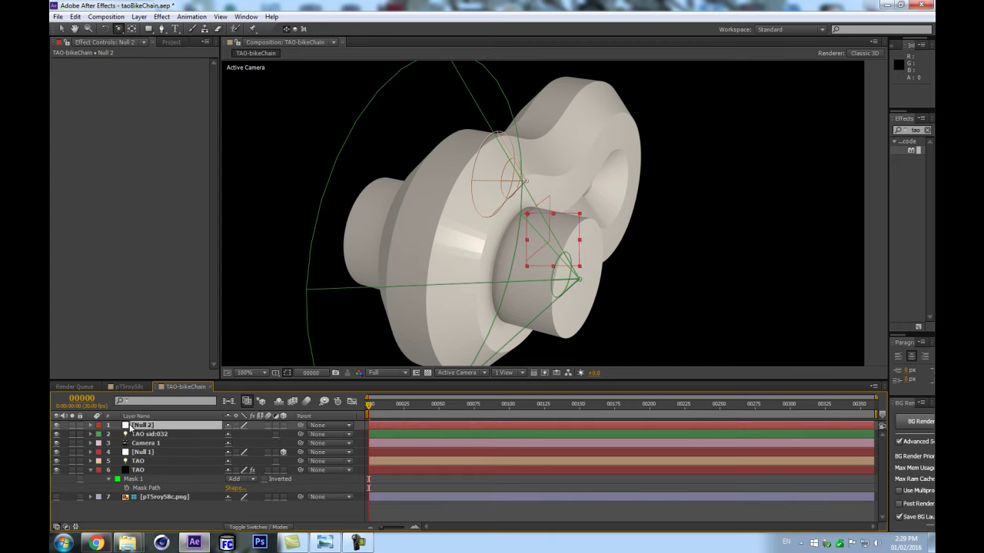
pyautogui.click(99, 425)
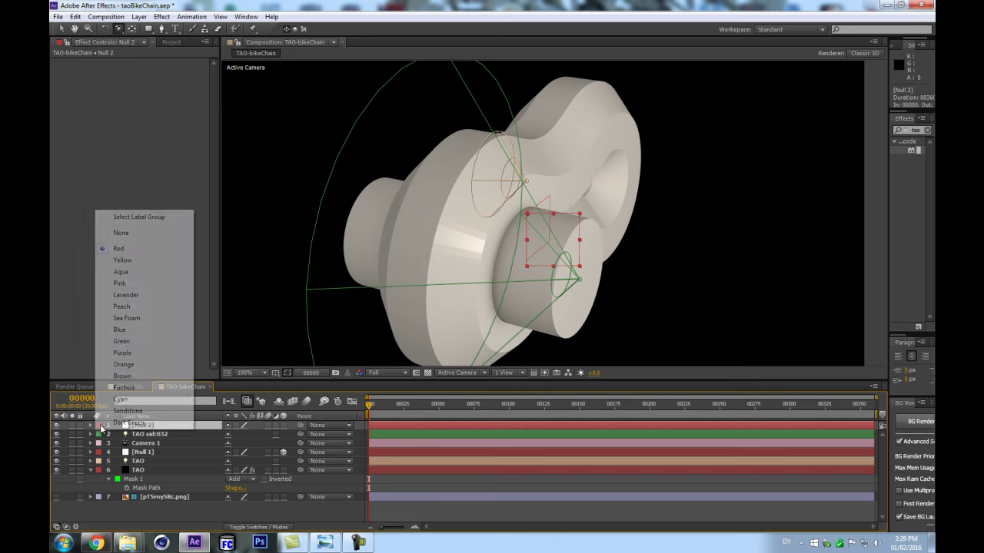
pyautogui.click(122, 341)
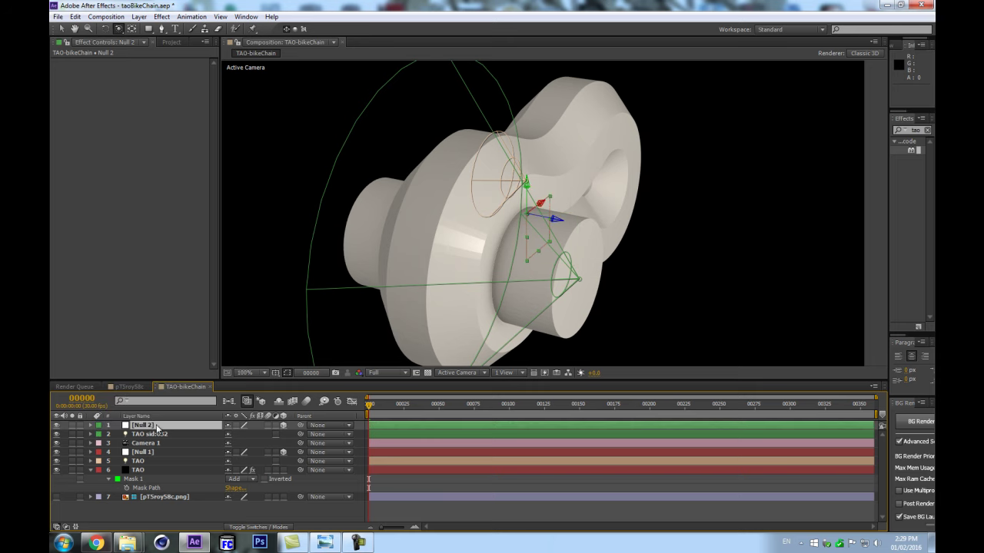
pyautogui.click(143, 428)
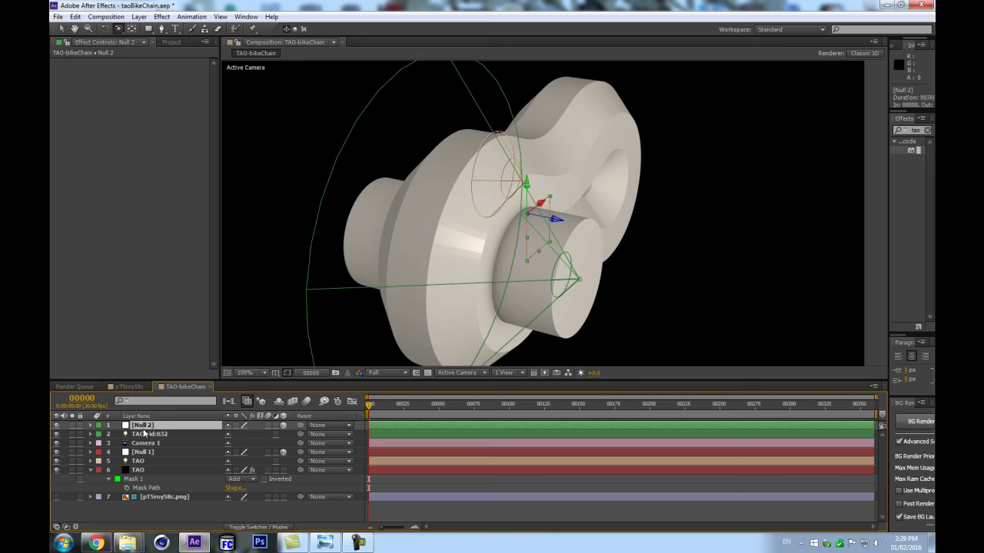
# Step: Set the Null 2 layer's X position to 440 to match the TAO sid:032 light
pyautogui.click(146, 434)
pyautogui.press('p')
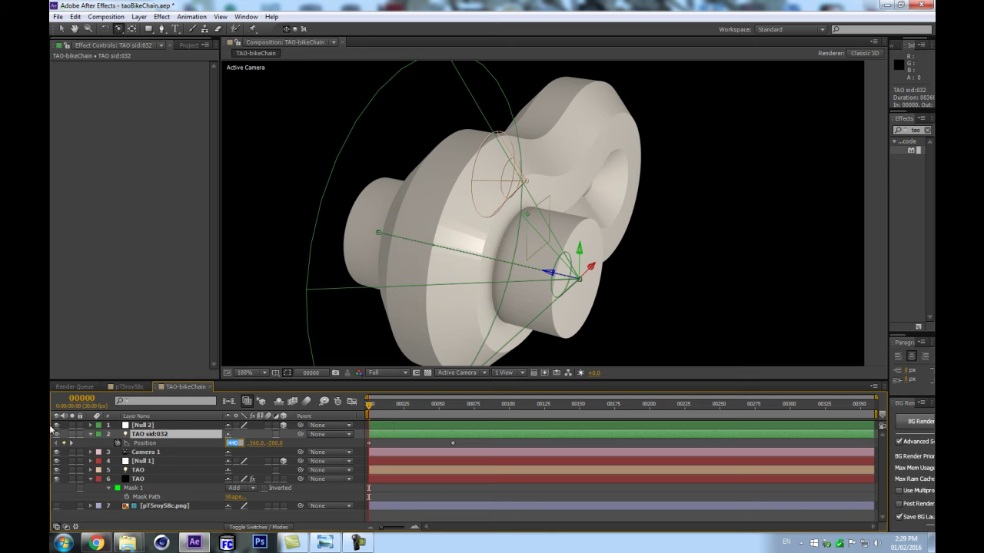
pyautogui.click(158, 428)
pyautogui.press('p')
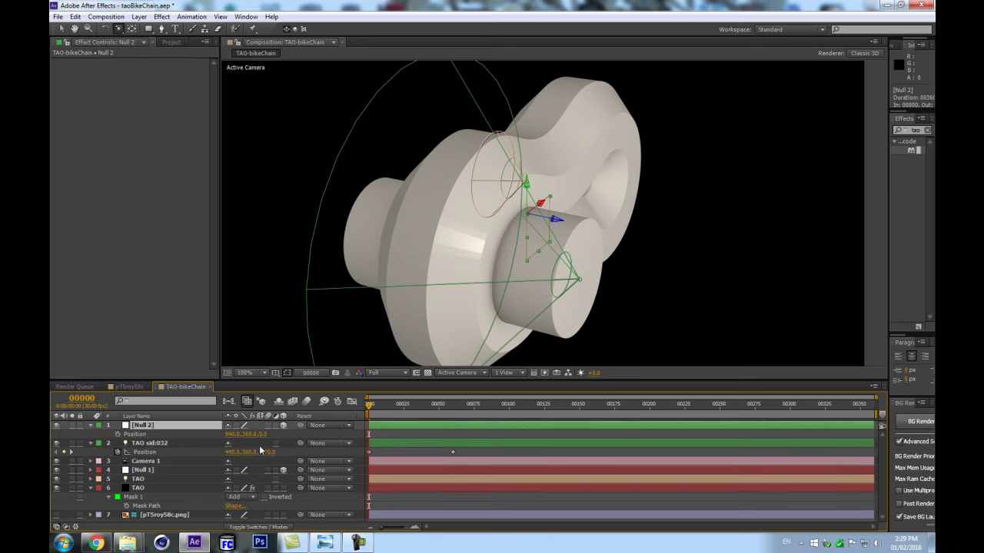
pyautogui.click(233, 436)
pyautogui.write('440')
pyautogui.press('Return')
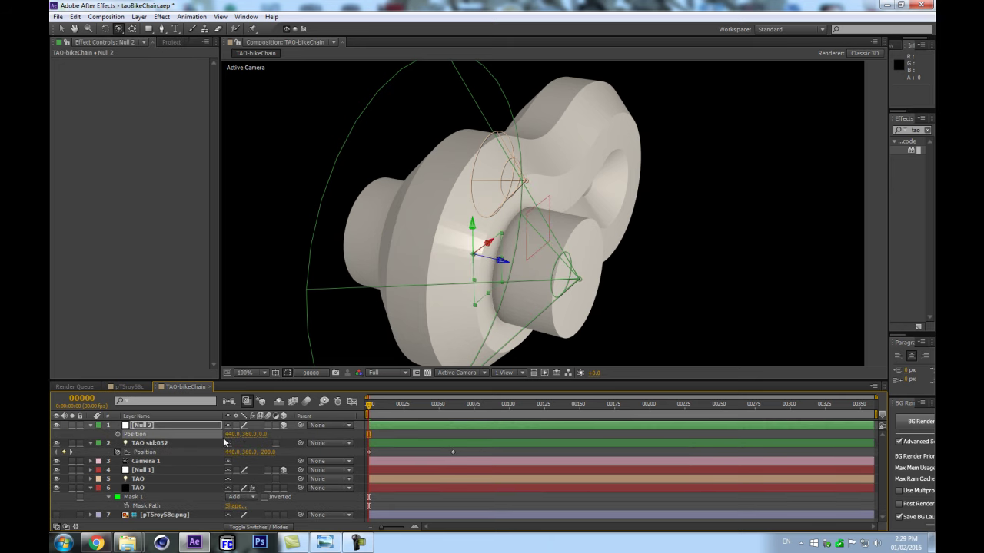
# Step: Rename the Null 2 layer as Bolt
pyautogui.click(160, 428)
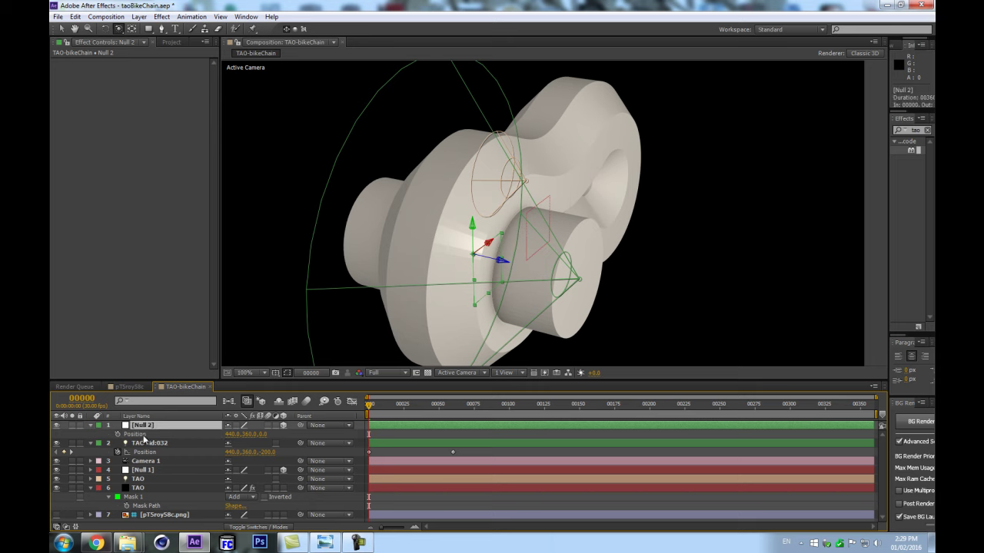
pyautogui.press('Return')
pyautogui.write('Bolt')
pyautogui.press('Return')
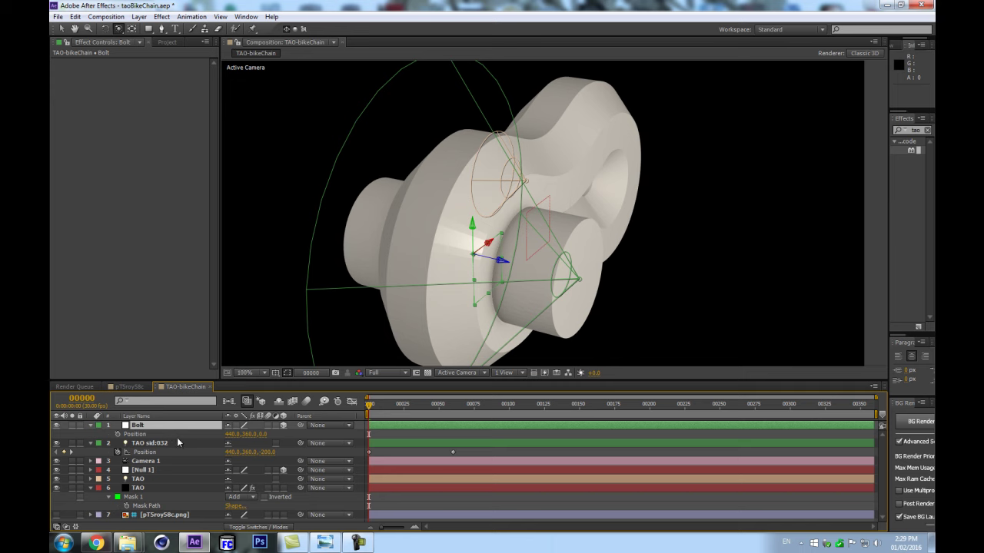
# Step: Duplicate the Bolt null and the TAO sid:032 light together, and rename the copied light TAO sid:032
pyautogui.keyDown('ctrl'); pyautogui.click(181, 444); pyautogui.keyUp('ctrl')
pyautogui.hotkey('ctrl', 'd')
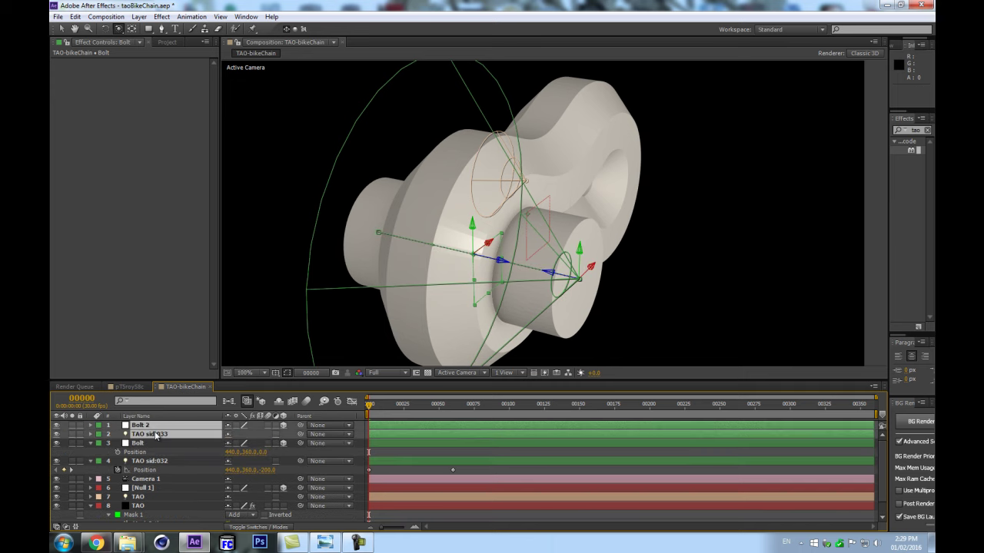
pyautogui.moveTo(161, 452); pyautogui.dragTo(181, 441)
pyautogui.press('Return')
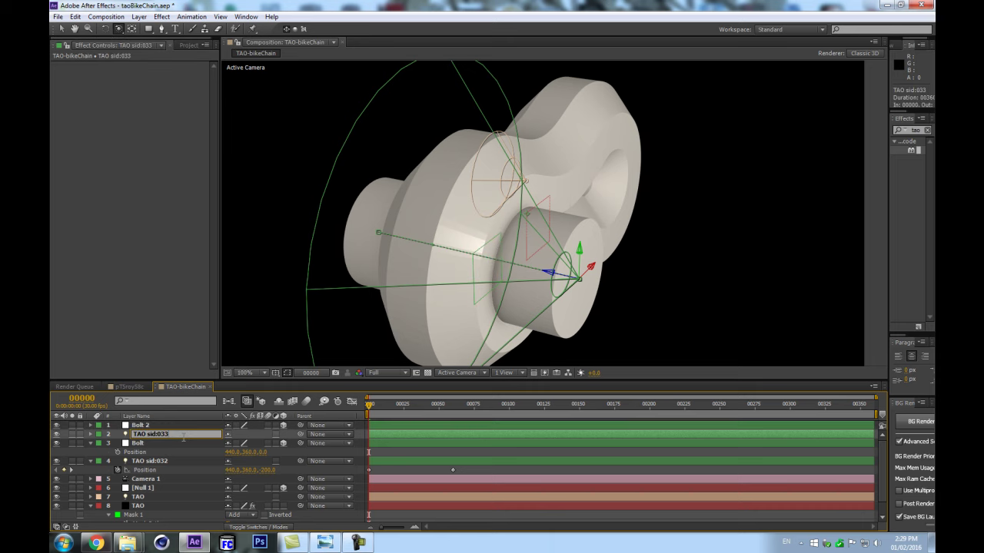
pyautogui.write('2')
pyautogui.click(201, 428)
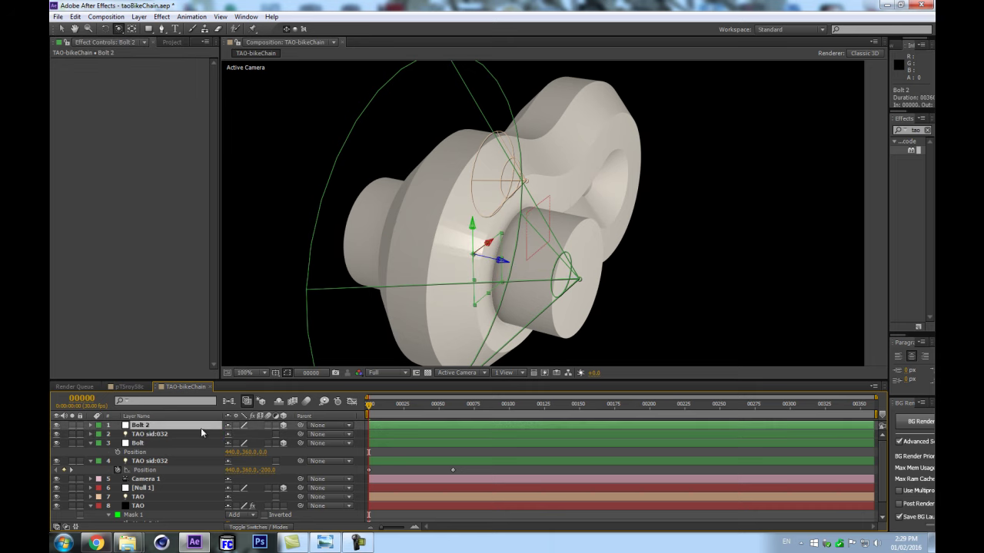
pyautogui.press('p')
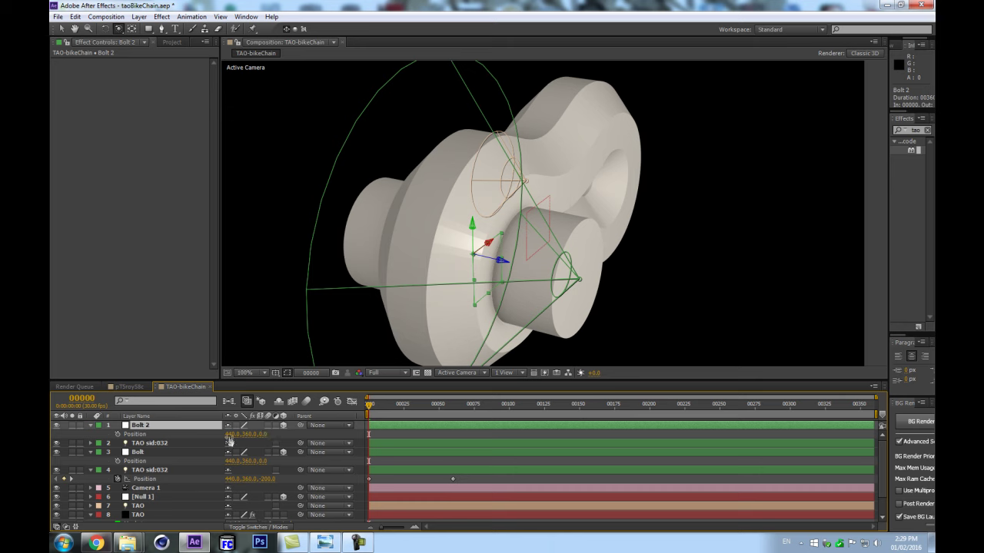
pyautogui.moveTo(229, 435); pyautogui.dragTo(355, 420)
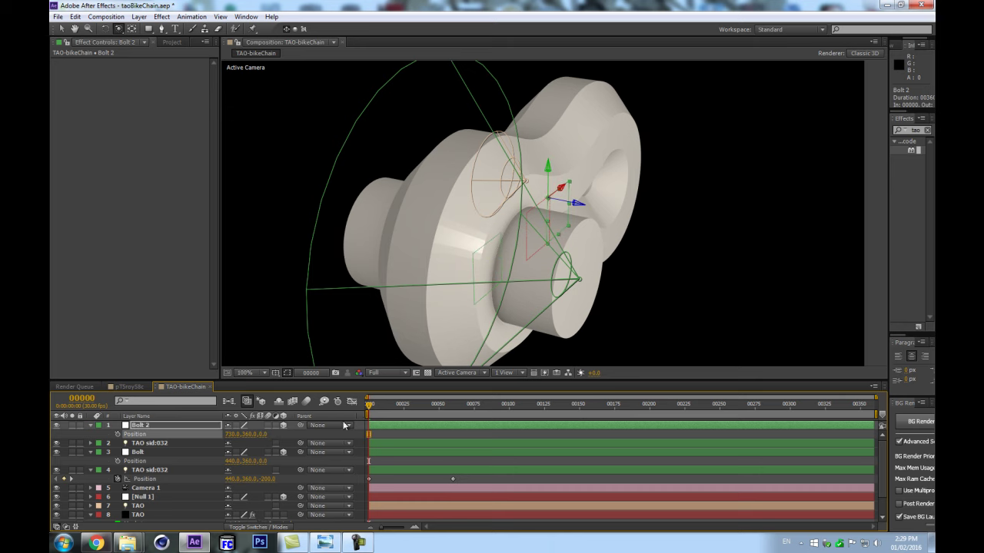
pyautogui.hotkey('ctrl', 'z')
# Step: Parent the original TAO sid:032 light to Bolt and the copied TAO sid:032 light to Bolt 2
pyautogui.click(171, 444)
pyautogui.click(158, 451)
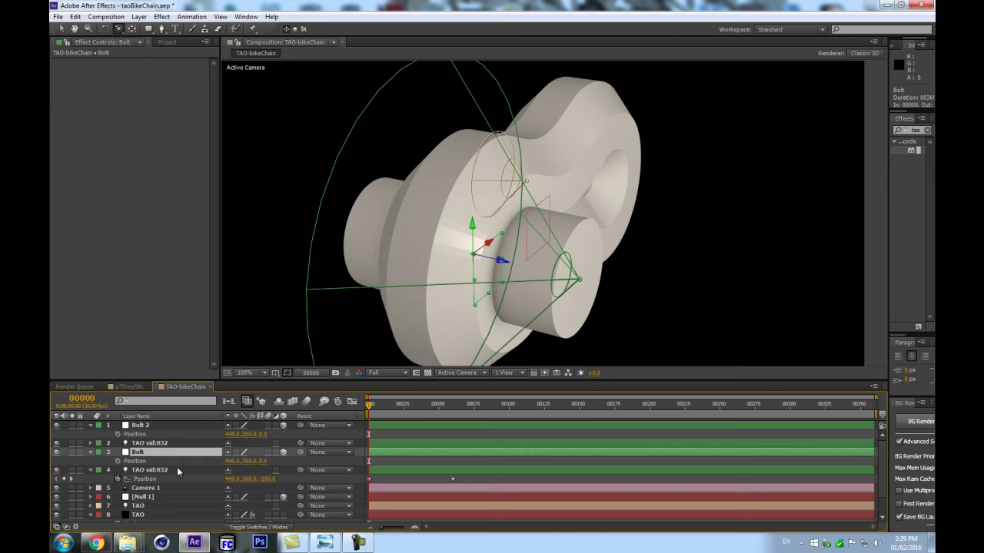
pyautogui.click(187, 471)
pyautogui.moveTo(300, 470); pyautogui.dragTo(150, 450)
pyautogui.click(172, 445)
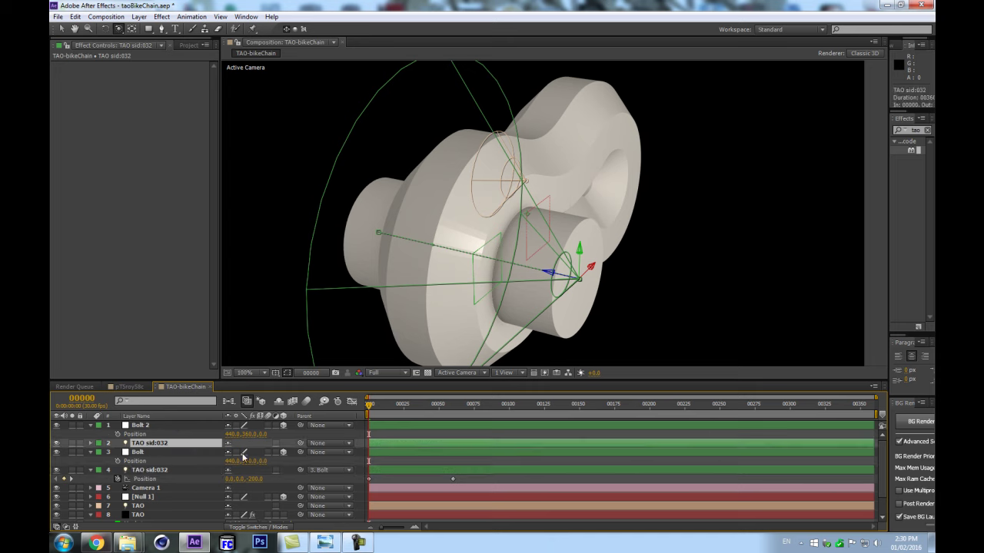
pyautogui.moveTo(299, 443); pyautogui.dragTo(177, 421)
# Step: Increase the Bolt 2 null's X position so the second pin sits in the opposite end of the link
pyautogui.click(199, 426)
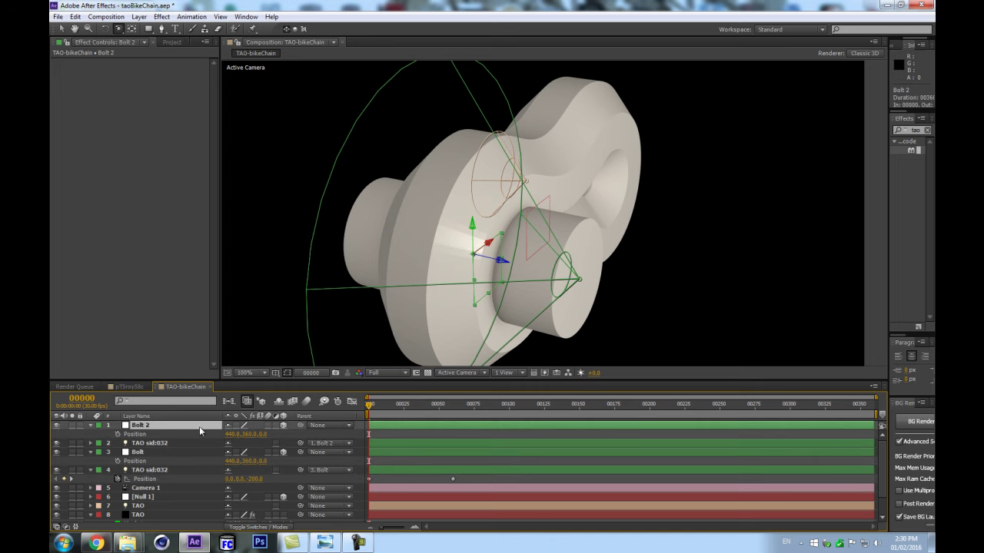
pyautogui.moveTo(232, 434); pyautogui.dragTo(420, 419)
pyautogui.moveTo(611, 209); pyautogui.dragTo(661, 255)
pyautogui.press(',')
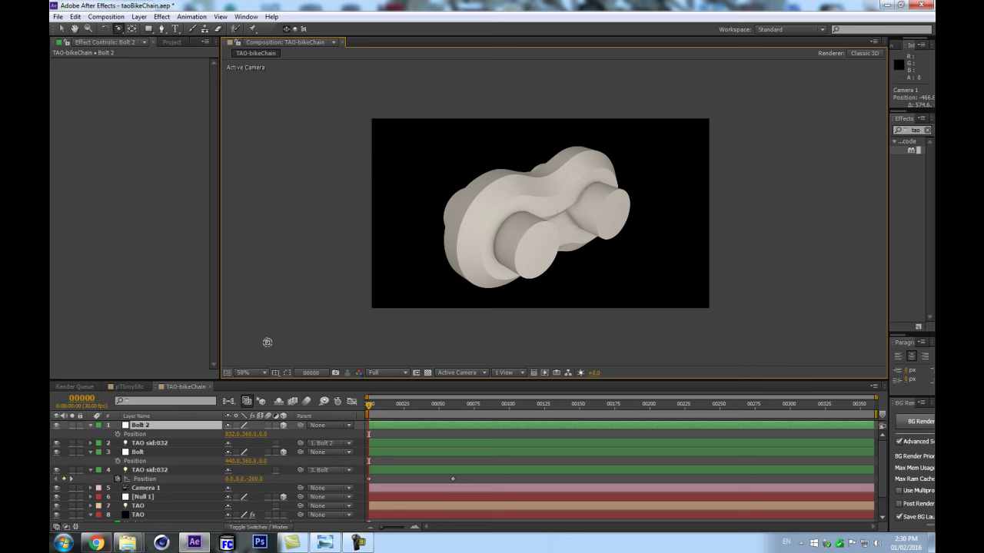
pyautogui.click(90, 424)
pyautogui.moveTo(531, 268); pyautogui.dragTo(578, 281)
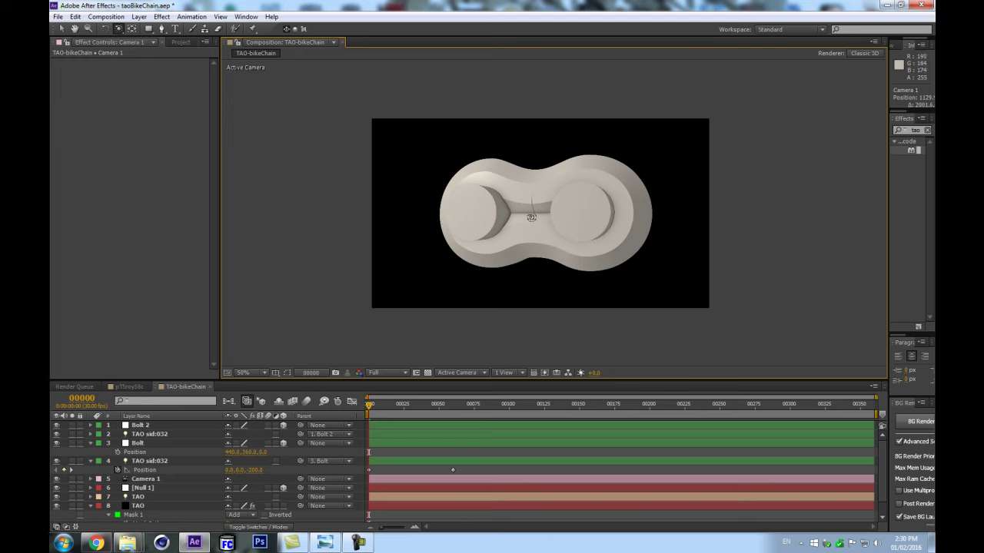
pyautogui.moveTo(544, 216); pyautogui.dragTo(566, 268)
pyautogui.scroll(2, 558, 263)
pyautogui.scroll(-2, 558, 264)
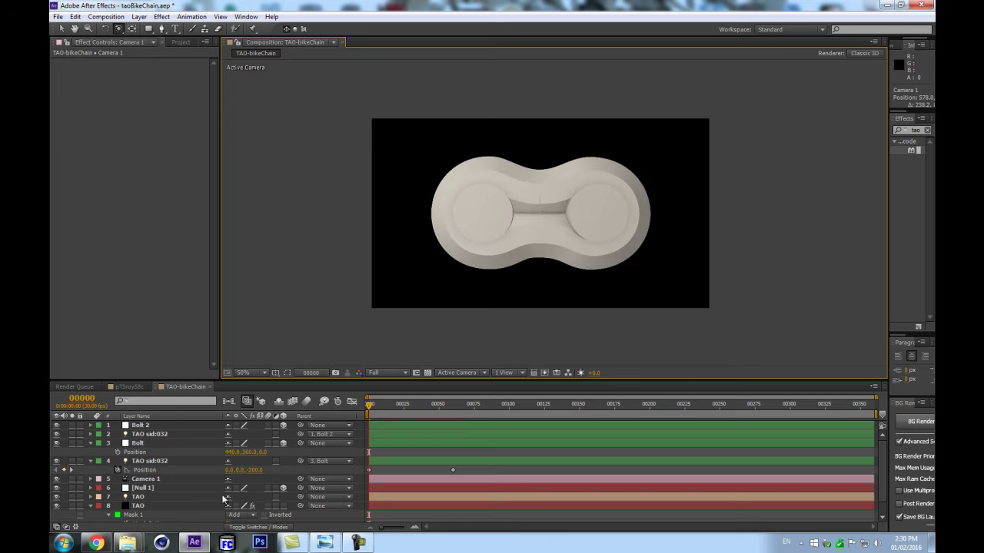
# Step: Set the TAO effect's segment Chamfer Size to 21, and try a smaller Size X before undoing it
pyautogui.click(136, 506)
pyautogui.scroll(-10, 173, 227)
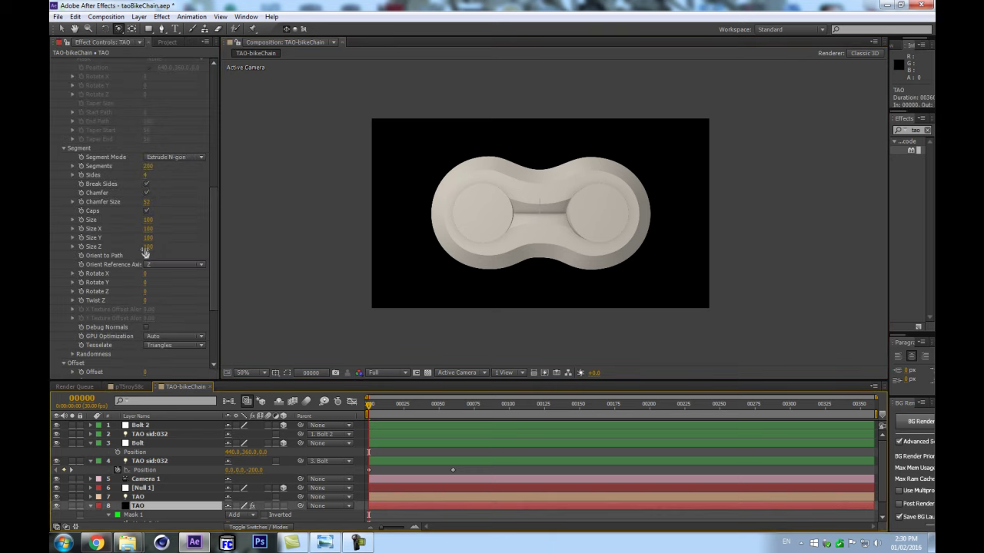
pyautogui.moveTo(600, 218); pyautogui.dragTo(678, 272)
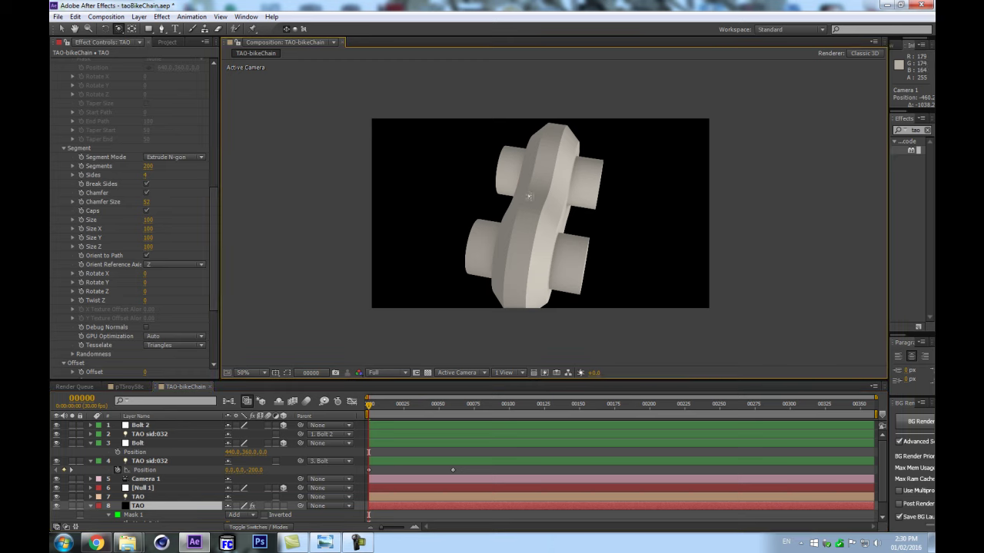
pyautogui.moveTo(146, 201); pyautogui.dragTo(126, 201)
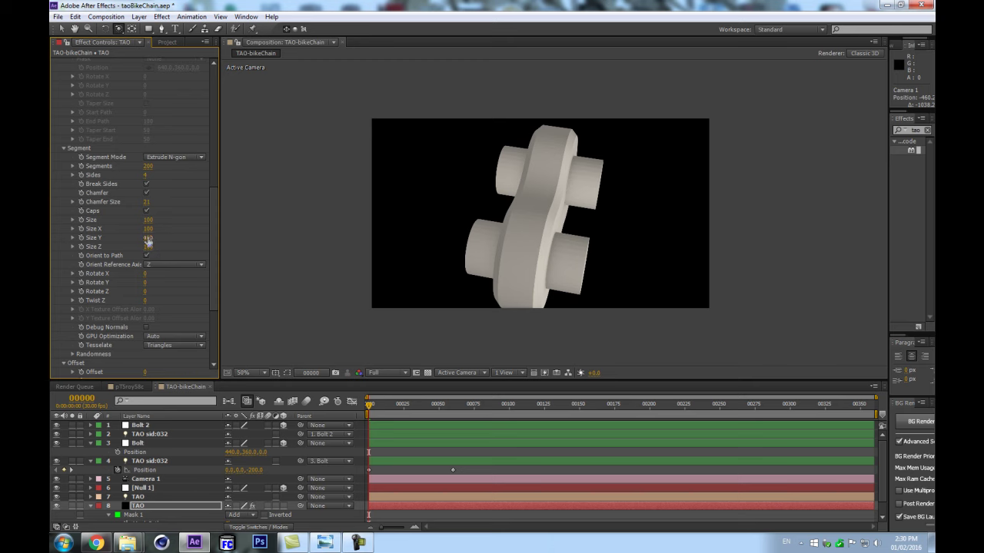
pyautogui.moveTo(147, 229); pyautogui.dragTo(137, 229)
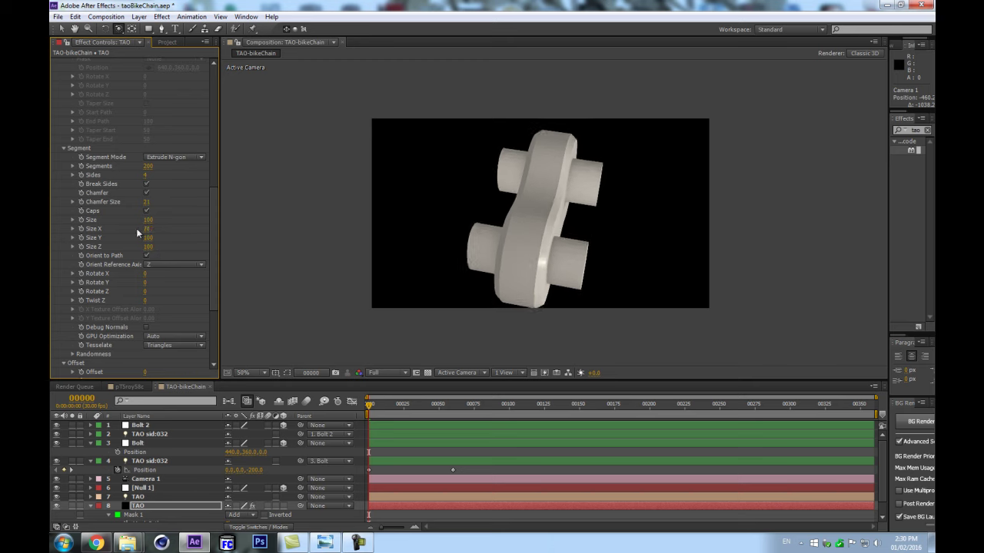
pyautogui.hotkey('ctrl', 'z')
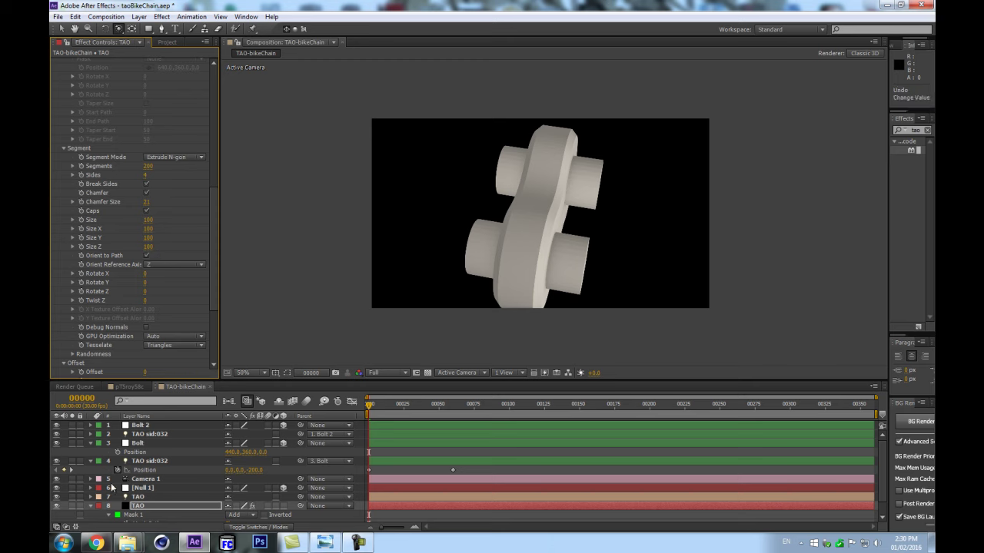
# Step: Set the Radius of both TAO sid:032 lights to 0 in their Light Options
pyautogui.click(148, 461)
pyautogui.keyDown('ctrl'); pyautogui.click(145, 435); pyautogui.keyUp('ctrl')
pyautogui.press('a')
pyautogui.press('a')
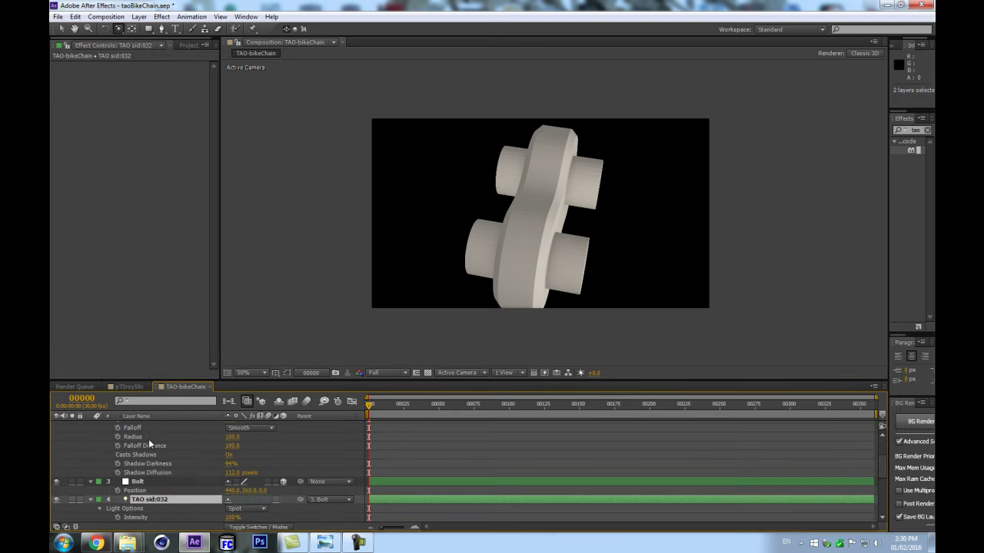
pyautogui.scroll(-3, 165, 471)
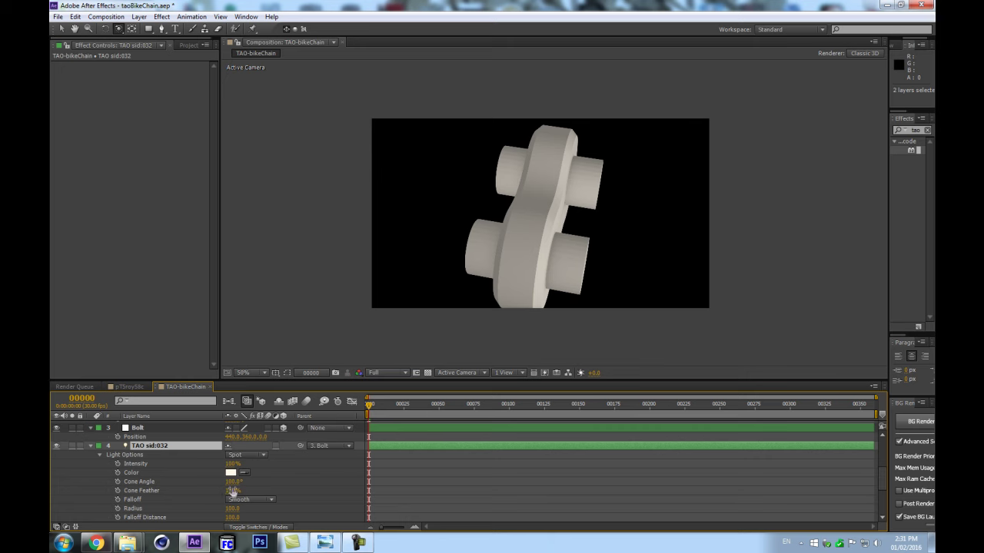
pyautogui.scroll(-3, 227, 491)
pyautogui.click(232, 455)
pyautogui.write('0')
pyautogui.press('Return')
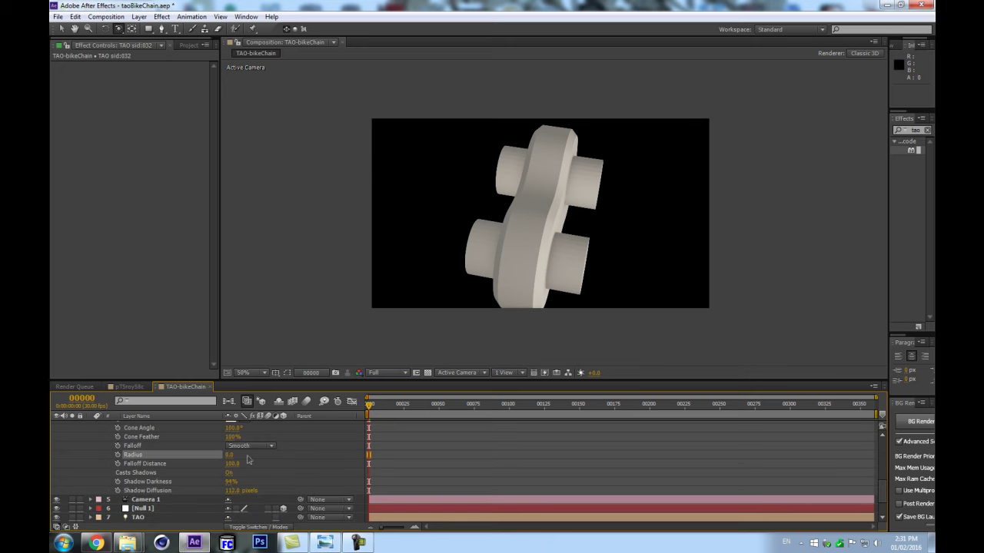
# Step: Set the TAO effect's segment Size Y to 50 to thin the chain link
pyautogui.scroll(-2, 189, 481)
pyautogui.click(139, 491)
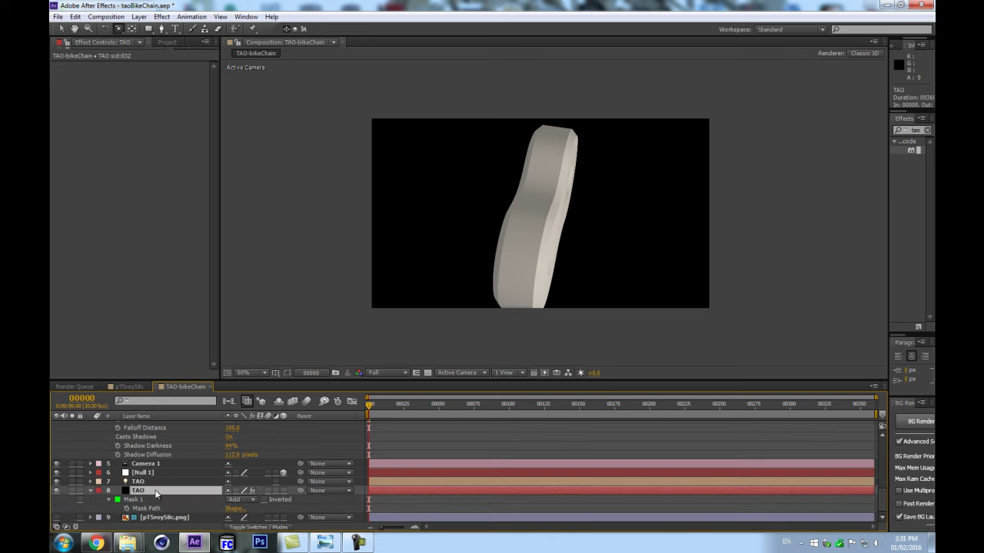
pyautogui.scroll(-3, 166, 250)
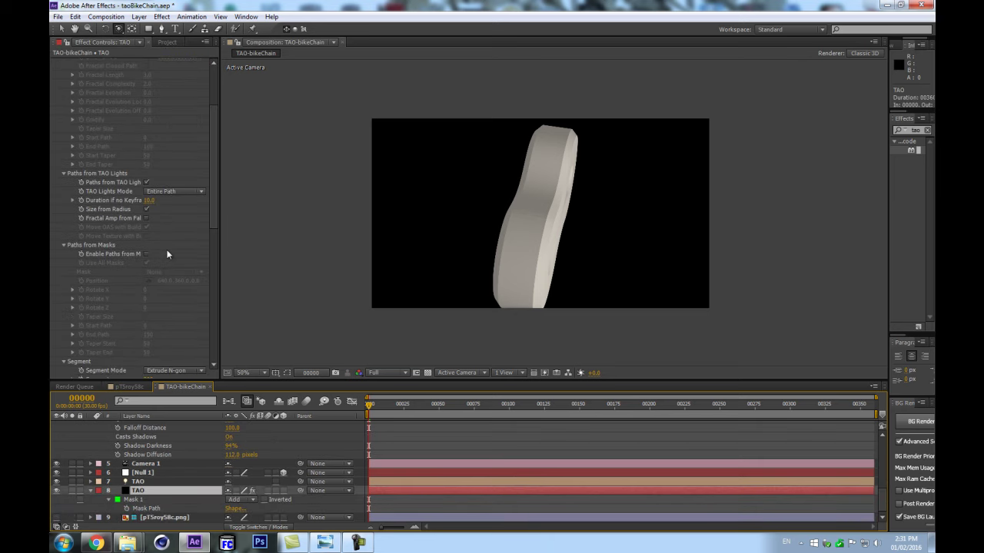
pyautogui.scroll(-4, 166, 249)
pyautogui.moveTo(486, 276); pyautogui.dragTo(530, 273)
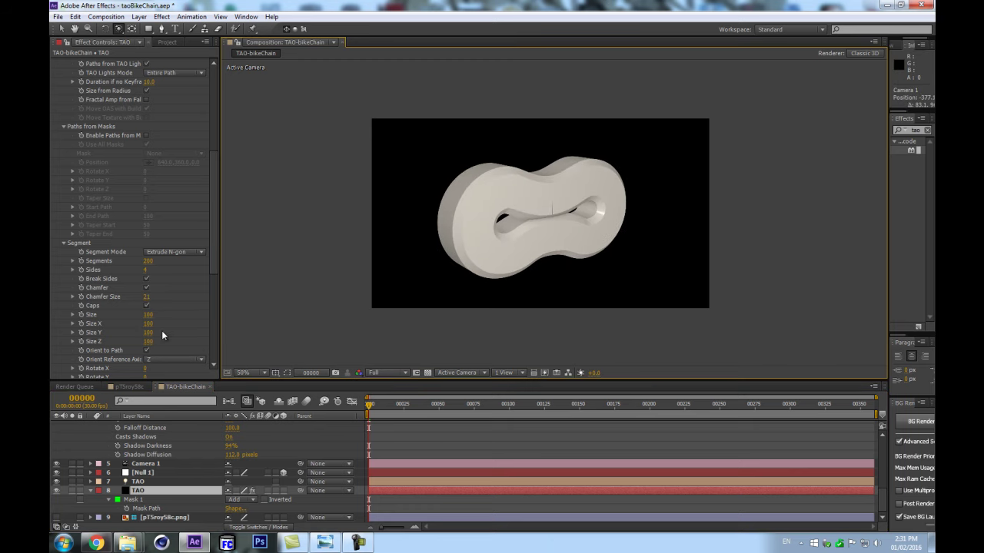
pyautogui.moveTo(147, 332); pyautogui.dragTo(127, 333)
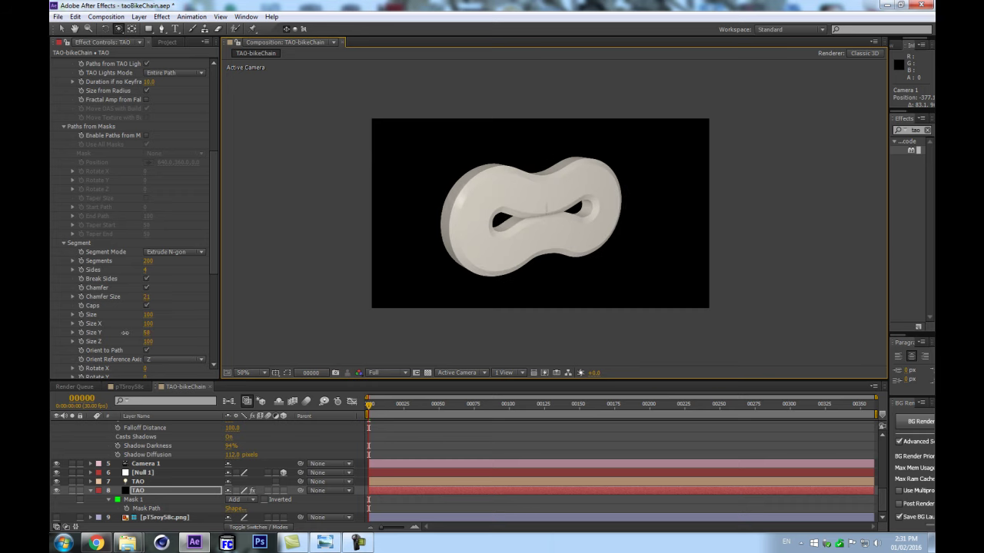
pyautogui.click(144, 335)
pyautogui.write('50')
pyautogui.press('Return')
# Step: Widen the link profile by setting the TAO effect's segment Size X to 190
pyautogui.moveTo(485, 220); pyautogui.dragTo(430, 261)
pyautogui.moveTo(148, 324); pyautogui.dragTo(189, 315)
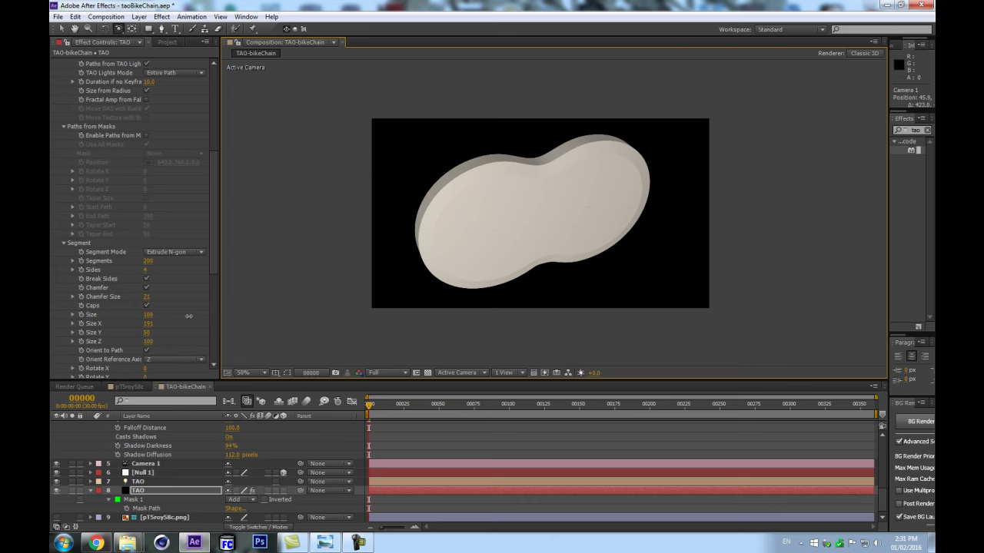
pyautogui.moveTo(189, 316); pyautogui.dragTo(187, 315)
# Step: Show the layer controls and shift the two vertices at Mask 1's right end outward to lengthen the link path
pyautogui.moveTo(432, 208); pyautogui.dragTo(579, 163)
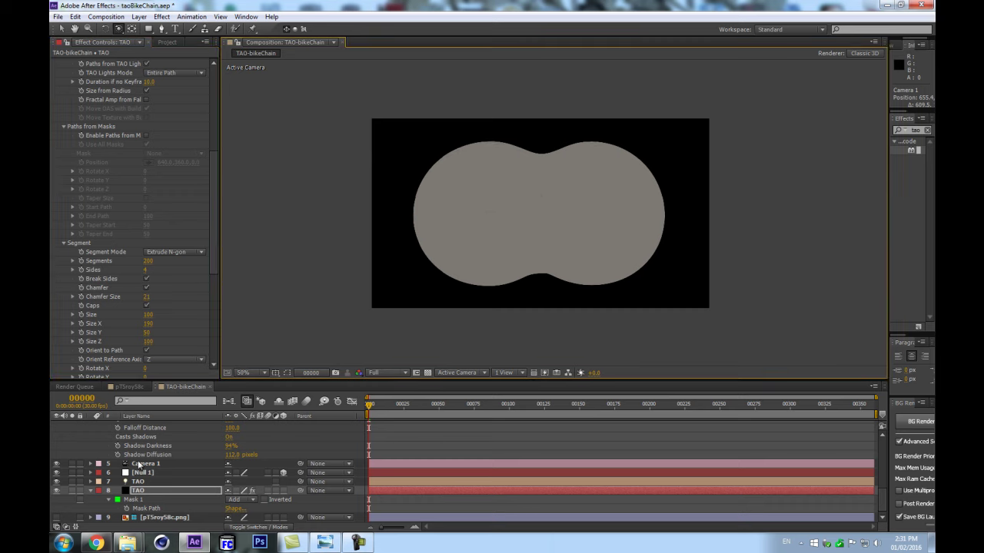
pyautogui.click(134, 499)
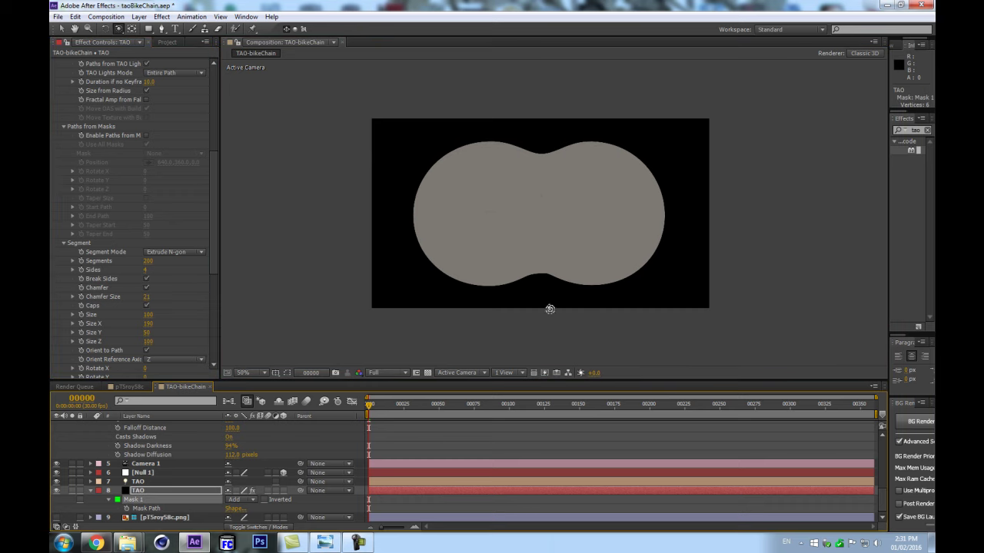
pyautogui.hotkey('ctrl', 'shift', 'h')
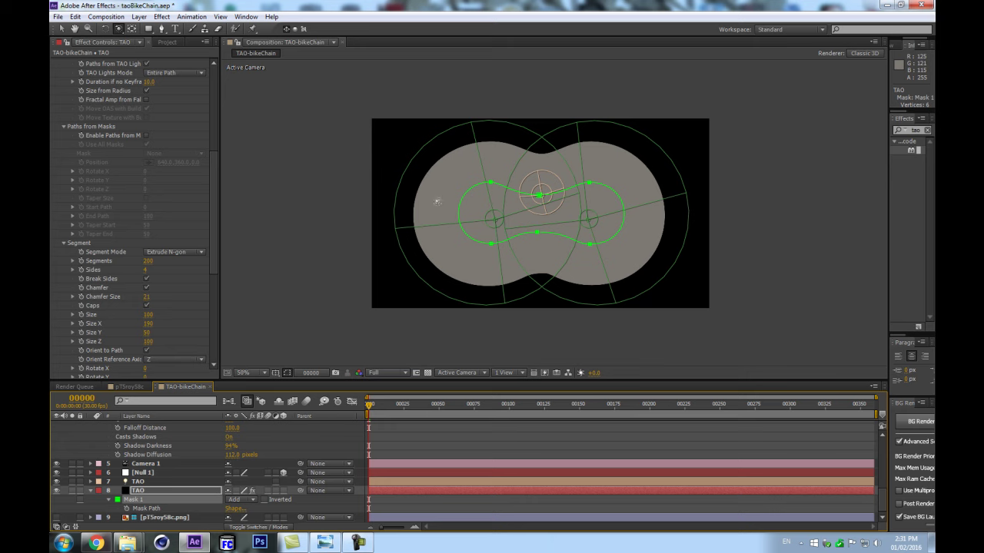
pyautogui.press('v')
pyautogui.moveTo(575, 163); pyautogui.dragTo(616, 263)
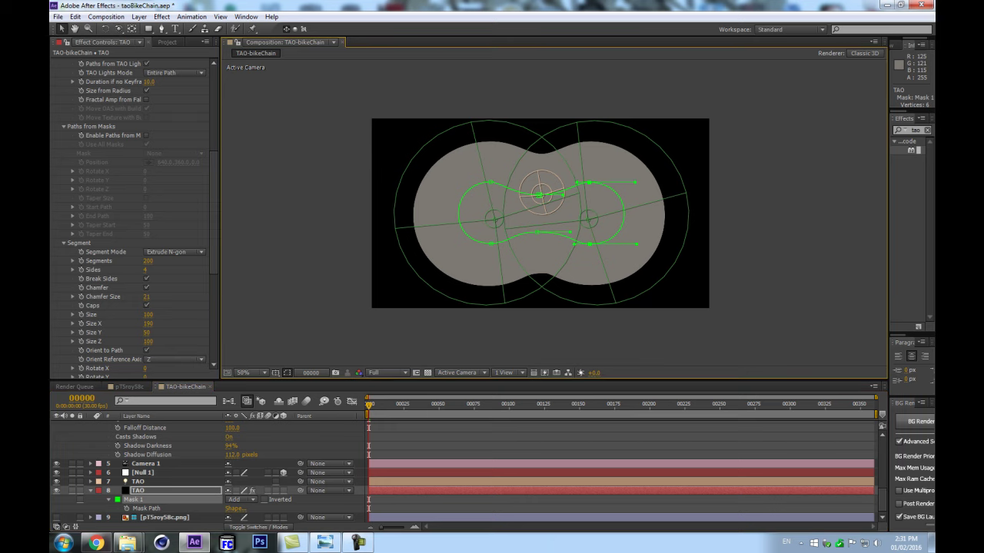
pyautogui.moveTo(590, 182); pyautogui.dragTo(608, 201)
# Step: Nudge the two vertices at Mask 1's left end outward in six large increments to match the right end
pyautogui.moveTo(436, 166); pyautogui.dragTo(506, 256)
pyautogui.hotkey('shift', 'Left')
pyautogui.hotkey('shift', 'Left')
pyautogui.hotkey('shift', 'Left')
pyautogui.hotkey('shift', 'Left')
pyautogui.hotkey('shift', 'Left')
pyautogui.hotkey('shift', 'Left')
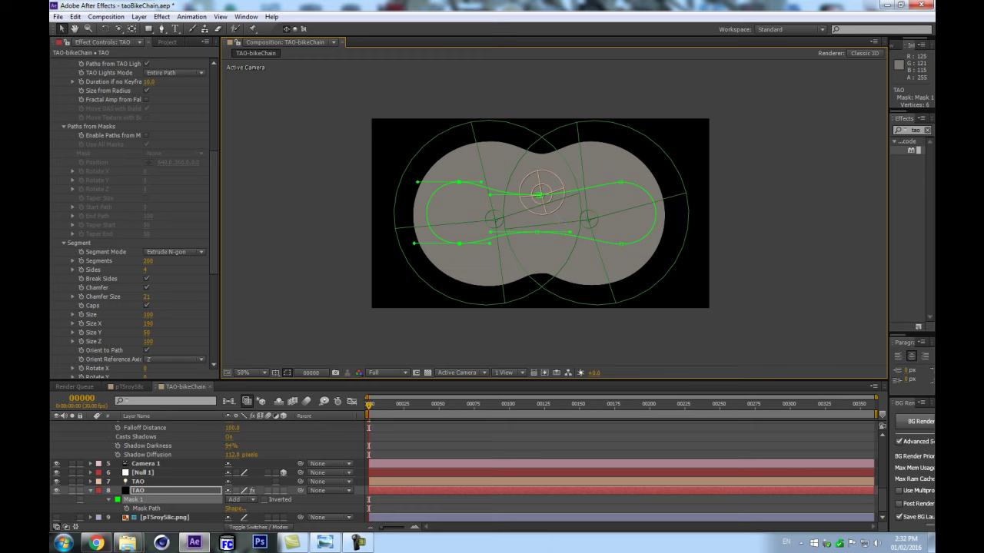
# Step: Select the Mask Path property of Mask 1 on the TAO layer
pyautogui.click(621, 182)
pyautogui.click(536, 232)
pyautogui.click(151, 508)
# Step: Collapse the expanded properties of all layers and reveal the Null 1 layer's Anchor Point
pyautogui.scroll(5, 174, 467)
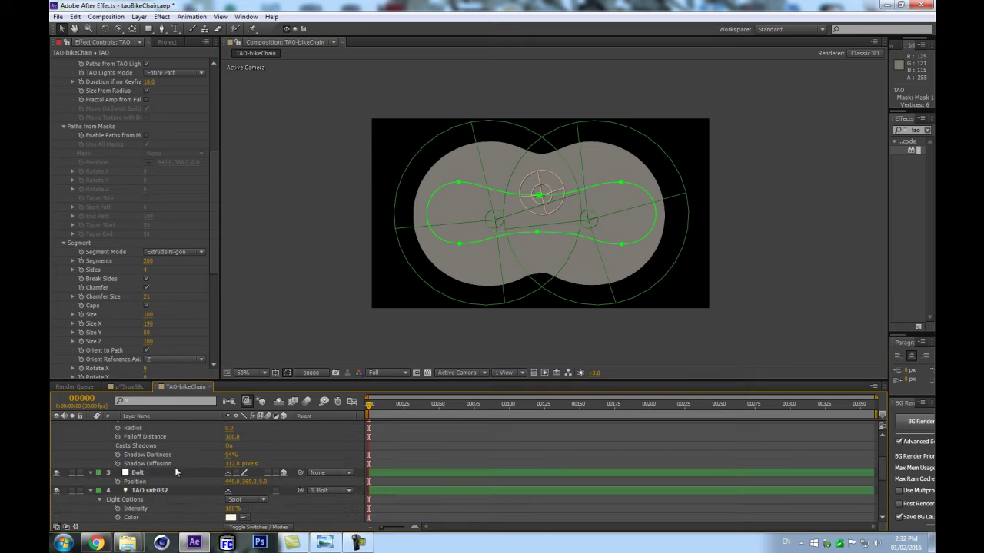
pyautogui.scroll(3, 161, 465)
pyautogui.hotkey('ctrl', 'a')
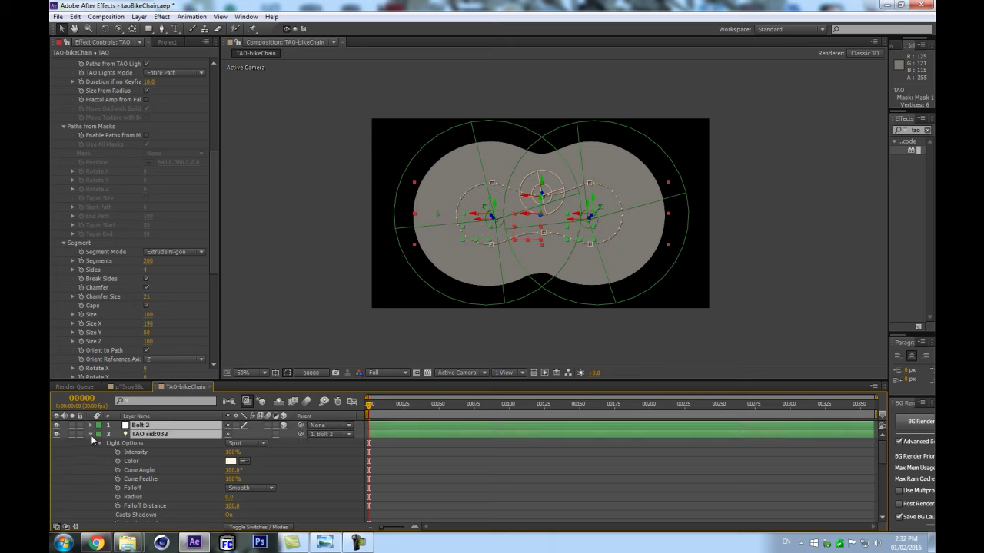
pyautogui.click(91, 435)
pyautogui.click(144, 514)
pyautogui.click(148, 472)
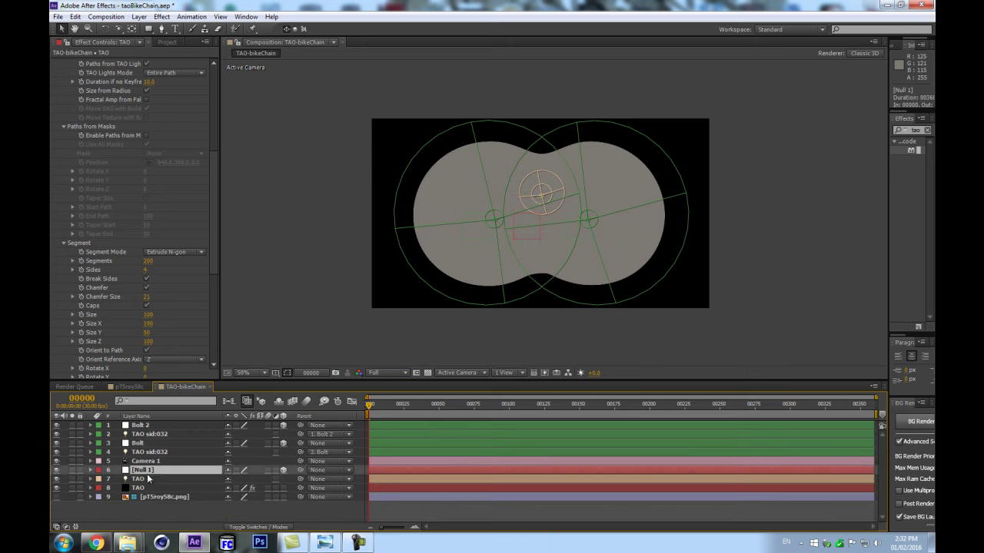
pyautogui.press('a')
pyautogui.press('a')
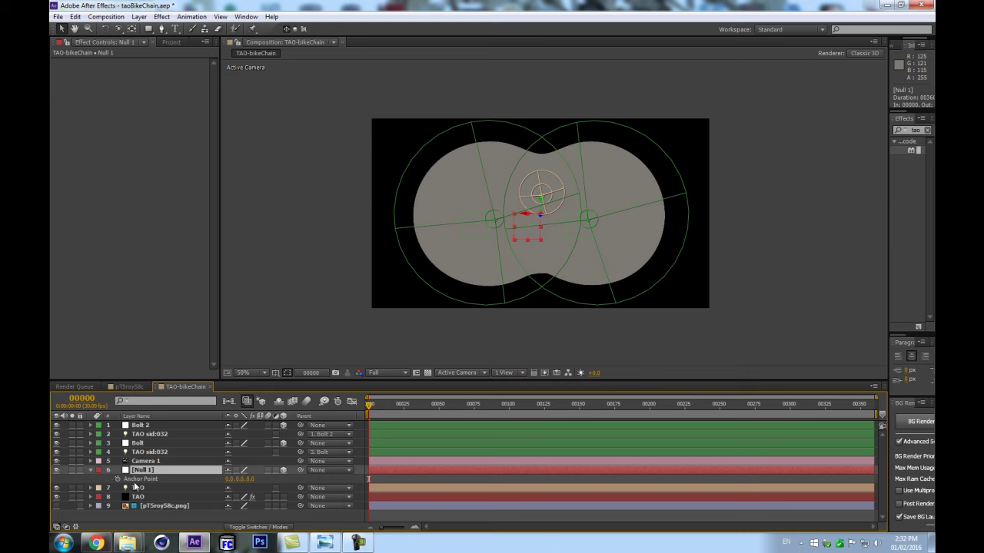
# Step: Paste the lengthened Mask 1 path onto the TAO light's Position keyframes and check the link with the layer controls hidden
pyautogui.click(143, 489)
pyautogui.press('p')
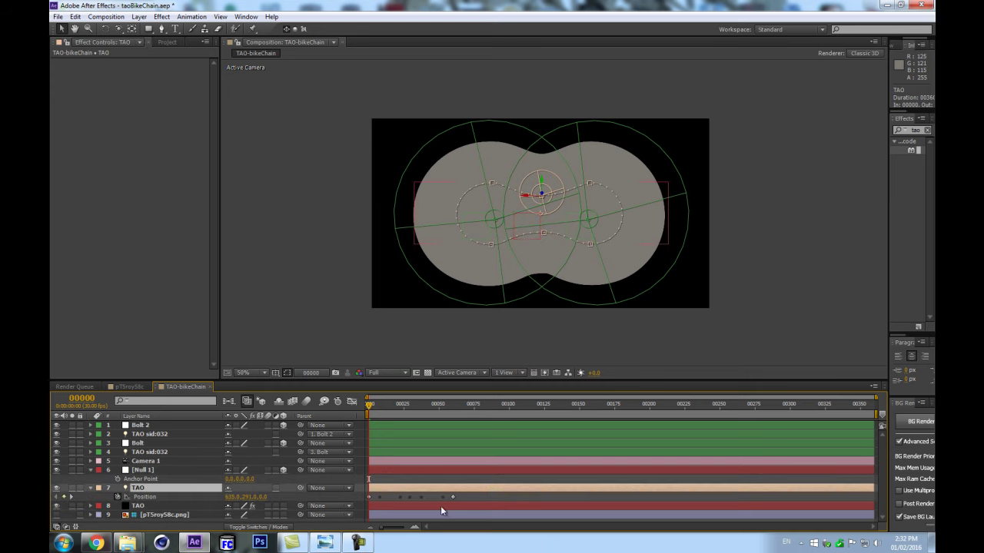
pyautogui.click(121, 498)
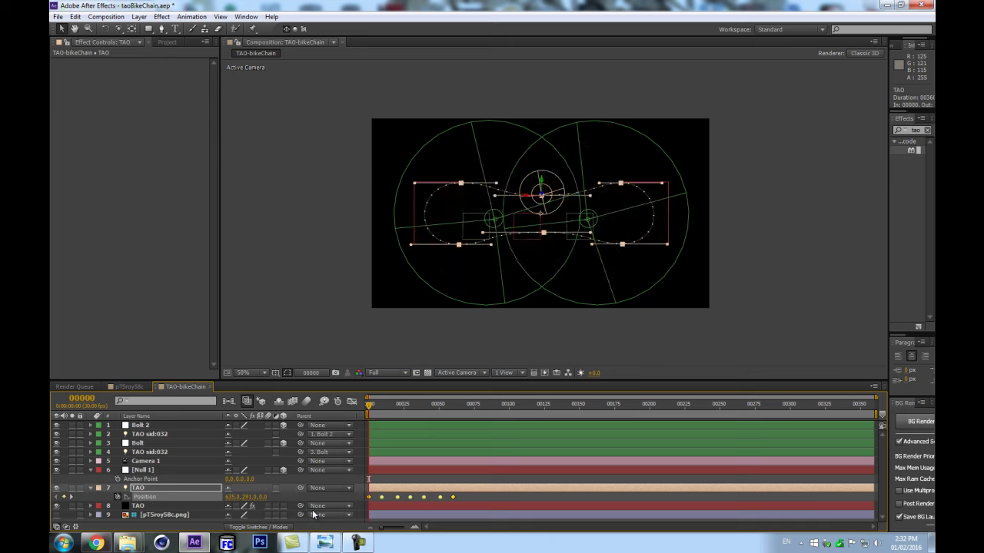
pyautogui.hotkey('ctrl', 'shift', 'h')
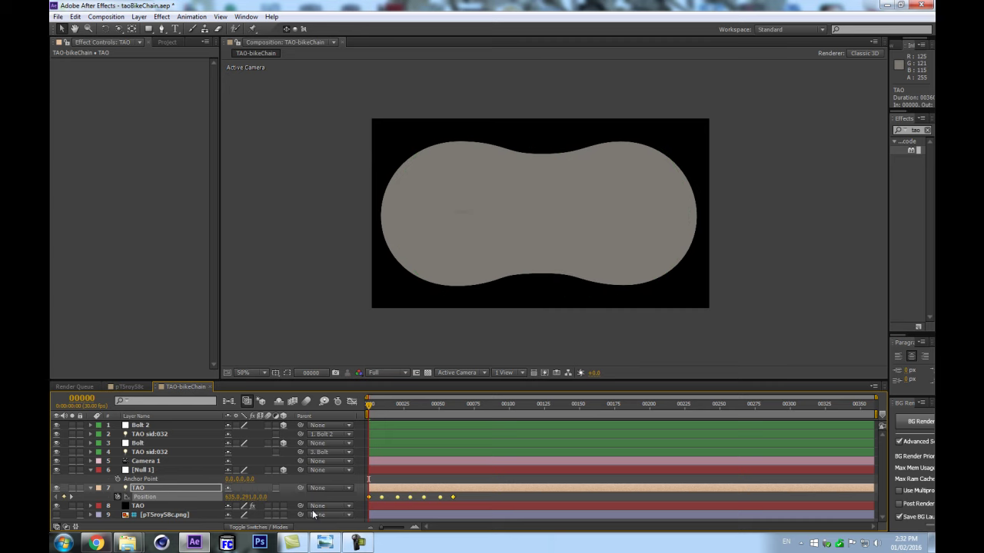
pyautogui.hotkey('ctrl', 'shift', 'h')
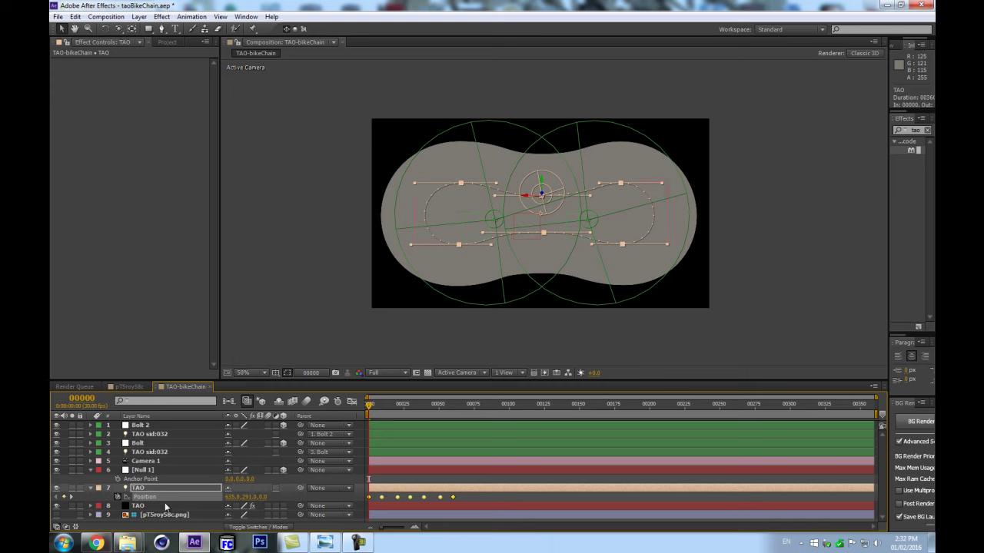
# Step: Move the two middle vertices of Mask 1 on the TAO layer slightly inward to narrow the link's waist
pyautogui.click(165, 506)
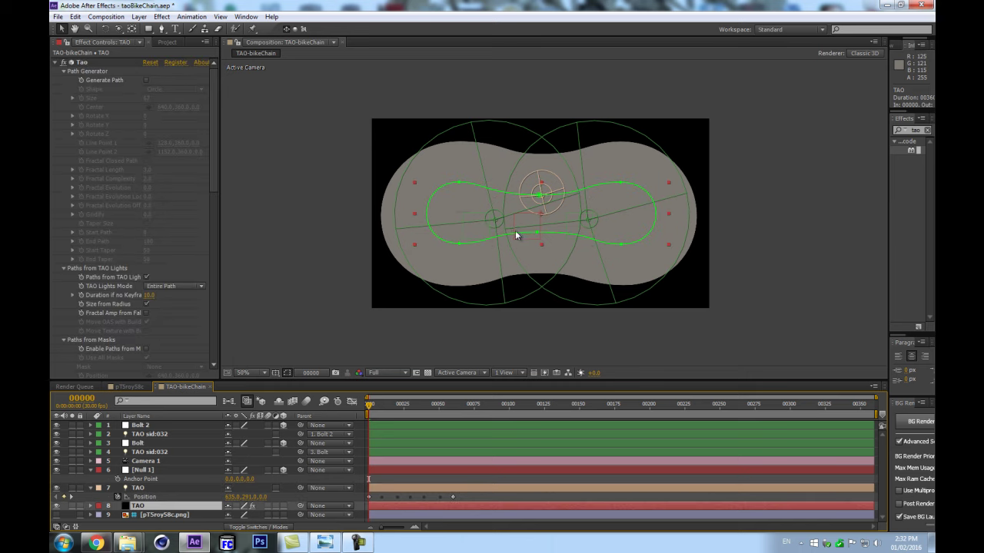
pyautogui.click(537, 232)
pyautogui.moveTo(536, 232); pyautogui.dragTo(536, 222)
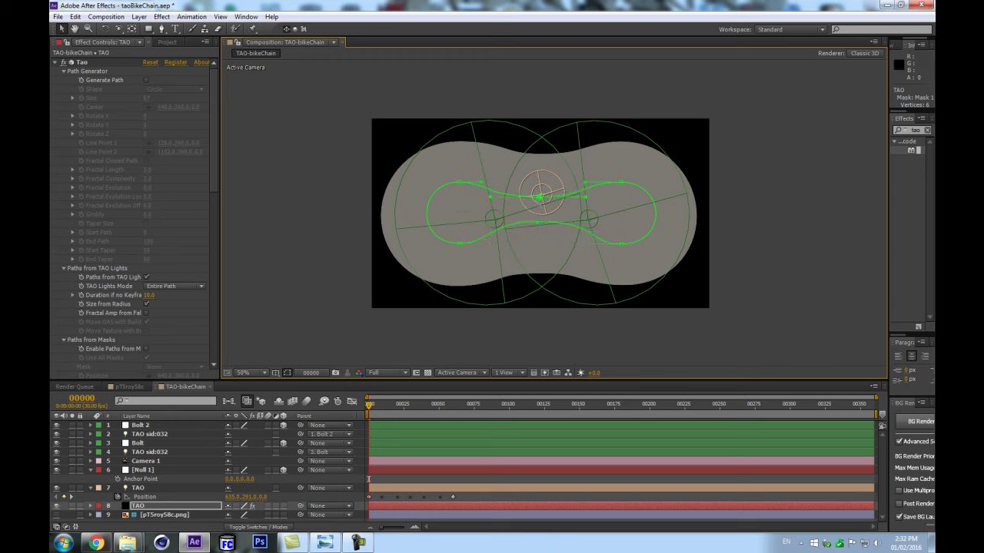
pyautogui.hotkey('ctrl', 'z')
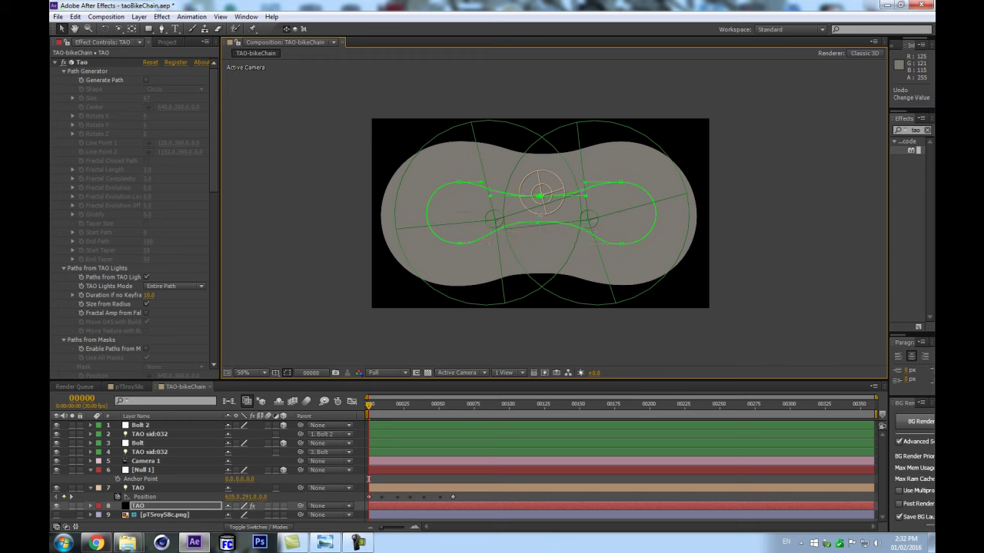
pyautogui.hotkey('ctrl', 'z')
pyautogui.moveTo(536, 232); pyautogui.dragTo(538, 230)
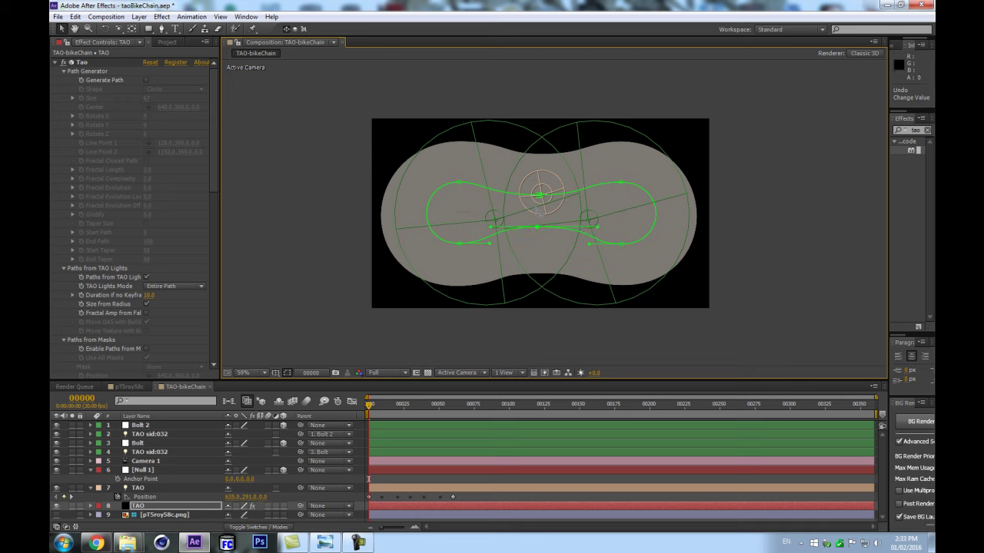
pyautogui.moveTo(538, 194); pyautogui.dragTo(540, 201)
# Step: Copy Mask 1's narrowed path, paste it onto the TAO light's Position keyframes and hide the layer controls
pyautogui.moveTo(478, 496); pyautogui.dragTo(352, 508)
pyautogui.hotkey('ctrl', 'c')
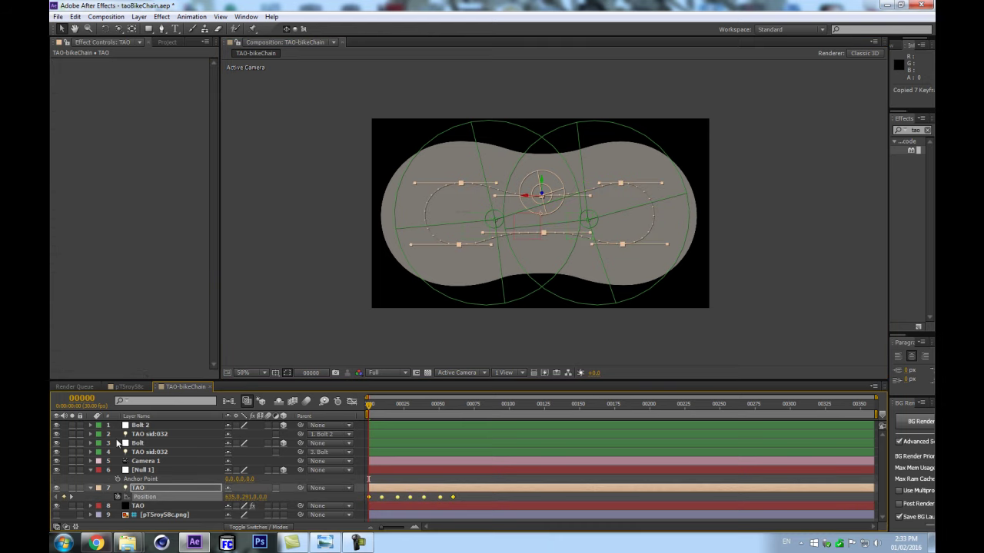
pyautogui.click(151, 523)
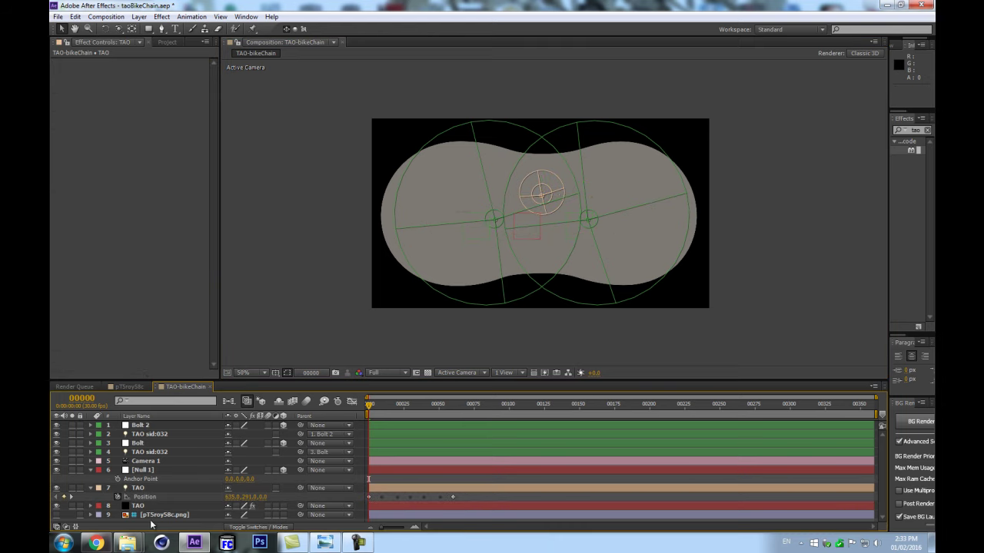
pyautogui.click(141, 507)
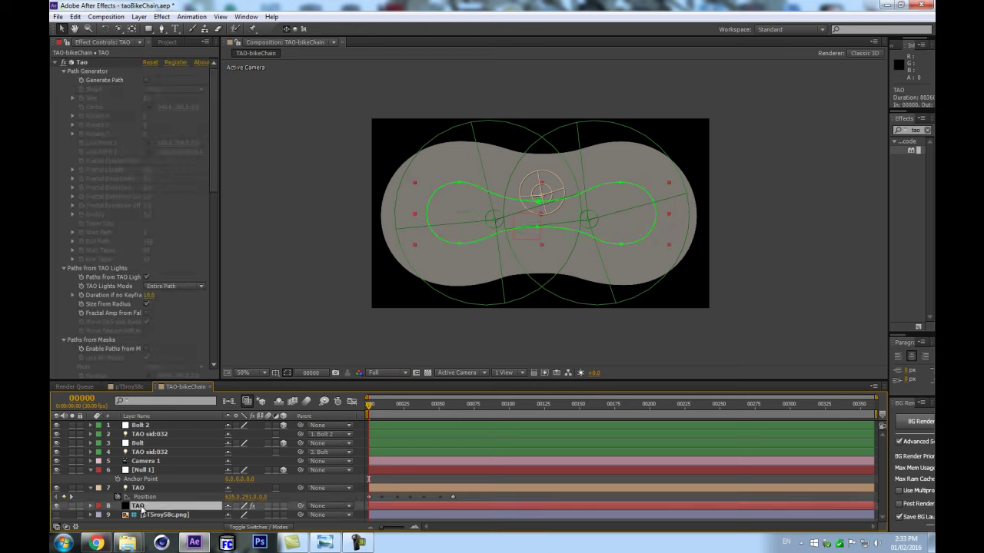
pyautogui.press('m')
pyautogui.click(154, 518)
pyautogui.click(144, 490)
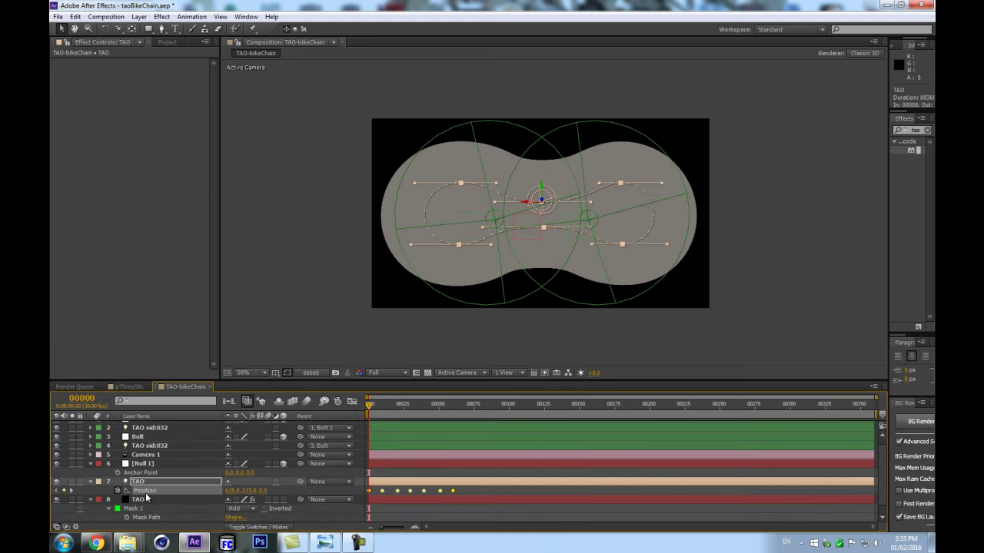
pyautogui.hotkey('ctrl', 'shift', 'h')
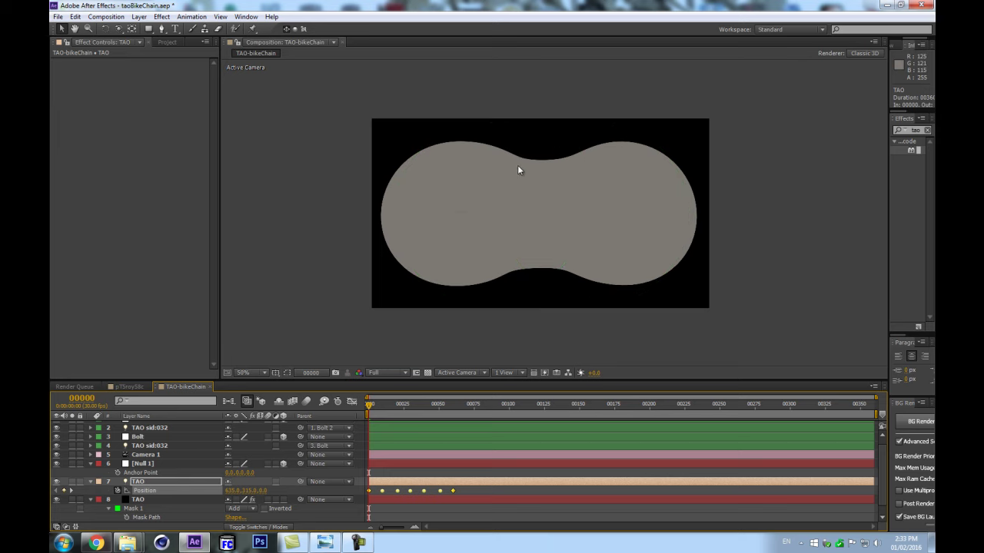
# Step: Orbit the camera around the link to a brighter, nearly frontal view and save the project
pyautogui.scroll(1, 515, 169)
pyautogui.press(',')
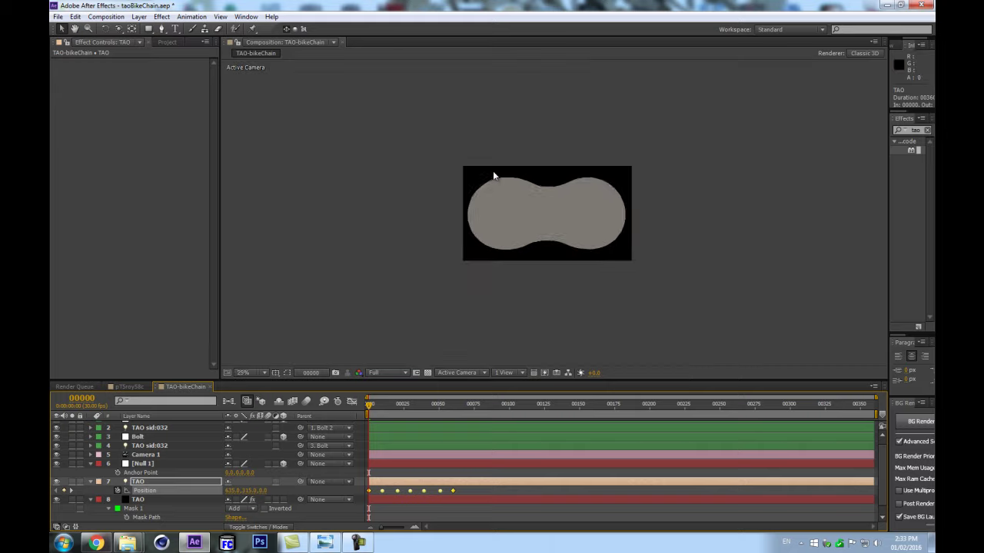
pyautogui.press('c')
pyautogui.moveTo(476, 202); pyautogui.dragTo(624, 217)
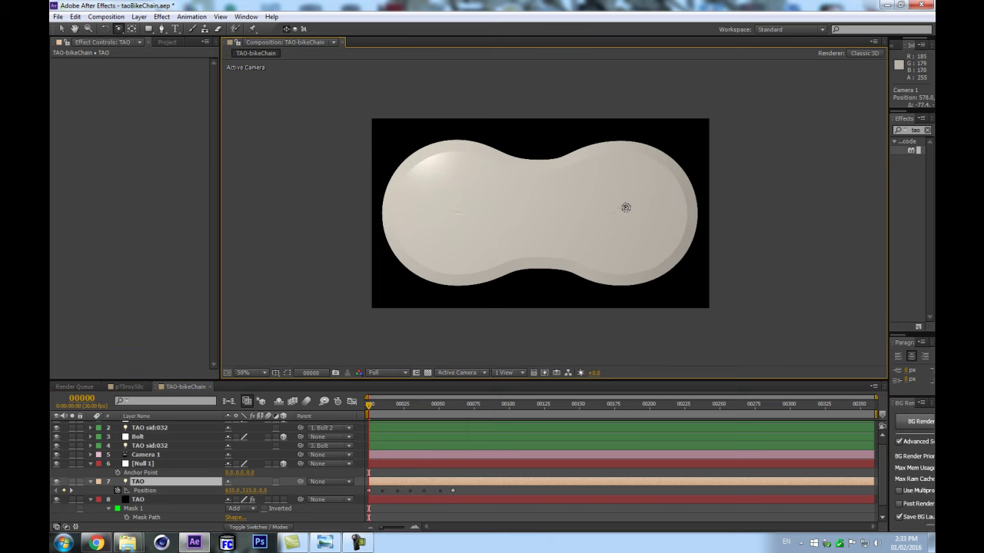
pyautogui.hotkey('ctrl', 's')
# Step: Collapse all layers, then set the Radius of both TAO sid:032 lights to 100 in their light options
pyautogui.hotkey('ctrl', 'a')
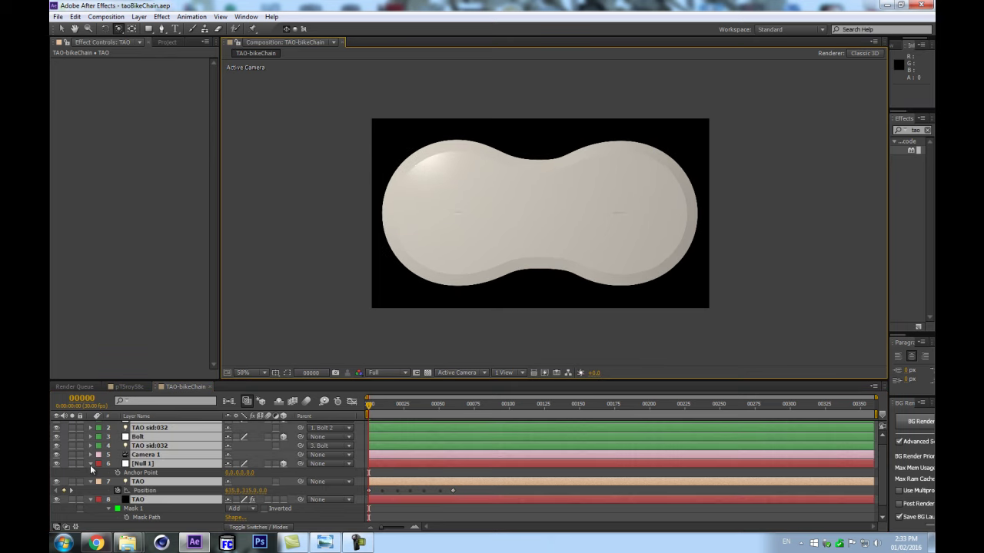
pyautogui.click(90, 466)
pyautogui.click(198, 521)
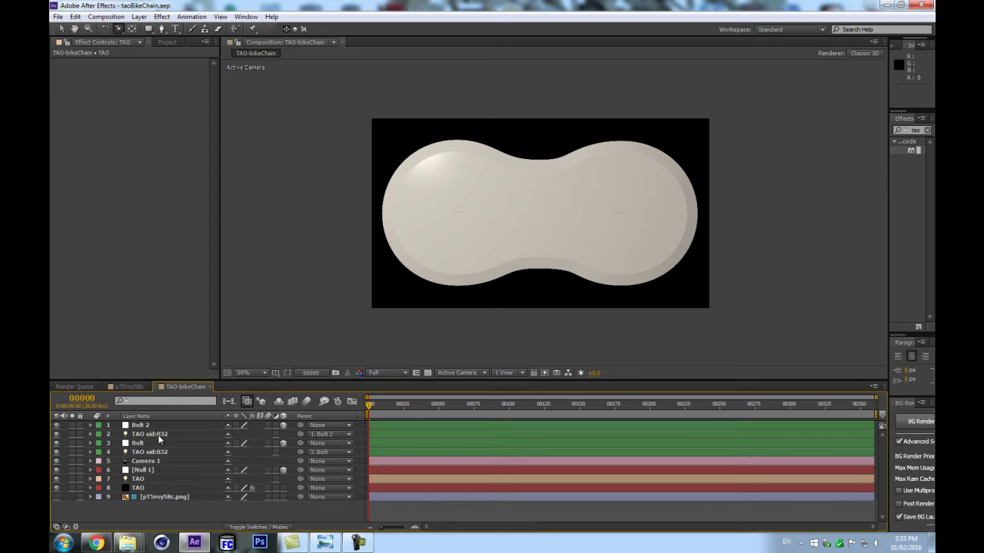
pyautogui.click(157, 435)
pyautogui.keyDown('ctrl'); pyautogui.click(159, 451); pyautogui.keyUp('ctrl')
pyautogui.press('a')
pyautogui.press('a')
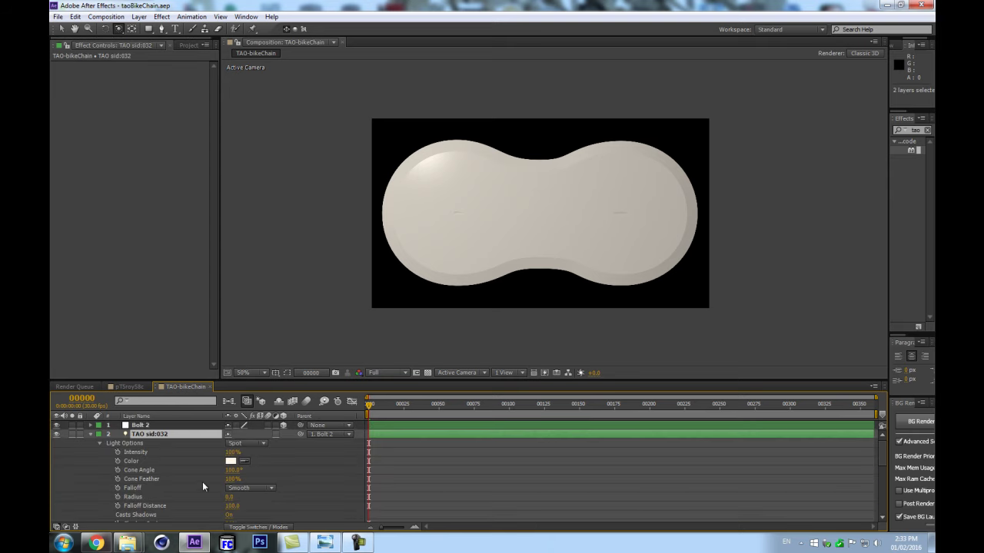
pyautogui.scroll(-3, 352, 494)
pyautogui.scroll(1, 219, 480)
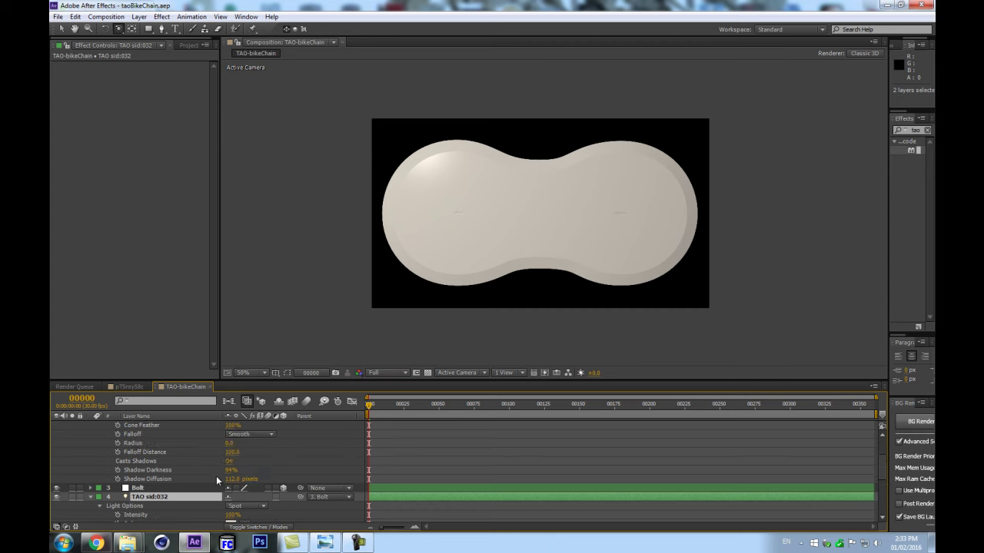
pyautogui.click(235, 443)
pyautogui.press('Return')
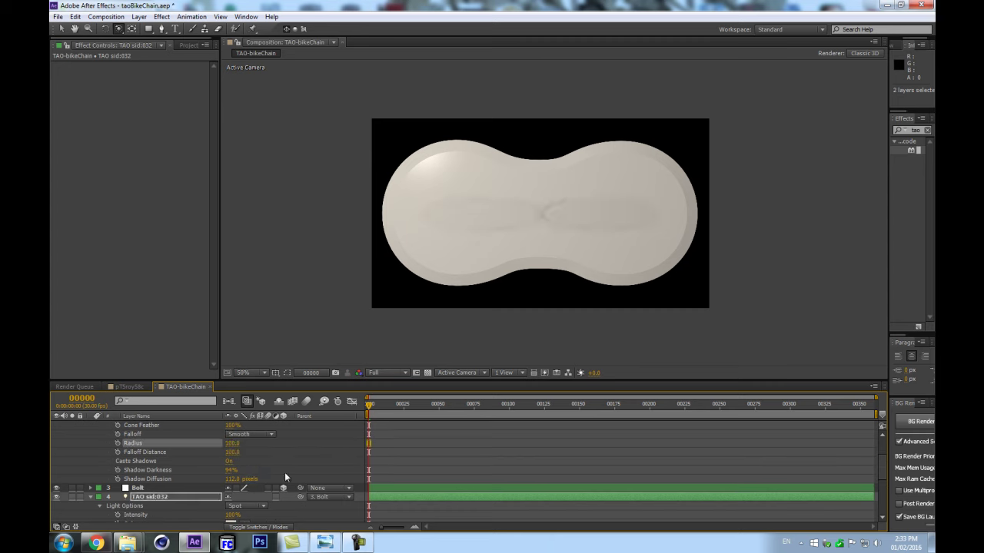
# Step: Inspect the enlarged bolt shapes on the link up close and collapse the expanded light properties
pyautogui.scroll(1, 527, 269)
pyautogui.scroll(1, 560, 241)
pyautogui.scroll(-1, 446, 231)
pyautogui.scroll(-1, 448, 252)
pyautogui.scroll(1, 474, 257)
pyautogui.keyDown('shift'); pyautogui.click(89, 492); pyautogui.keyUp('shift')
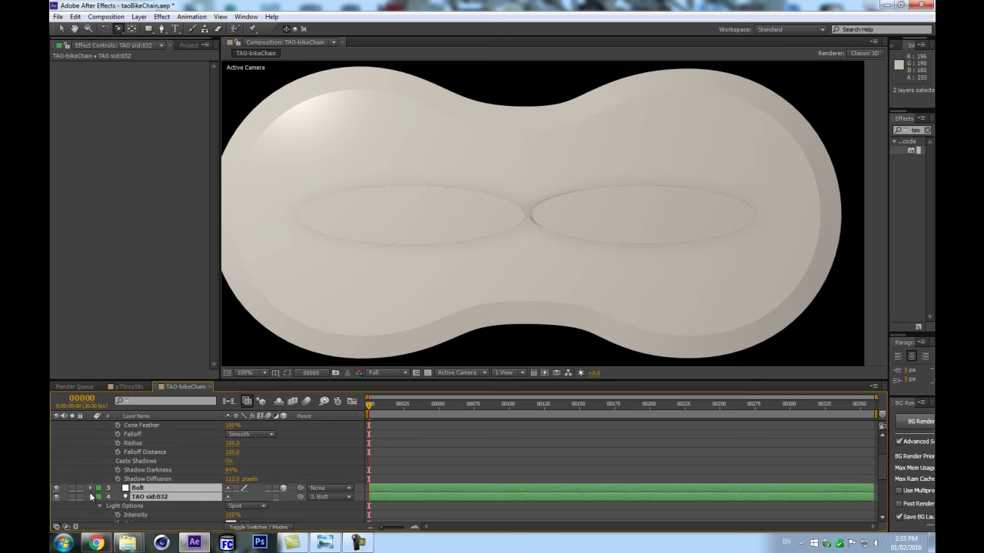
pyautogui.press('F2')
pyautogui.hotkey('ctrl', 'z')
pyautogui.click(91, 497)
pyautogui.click(206, 513)
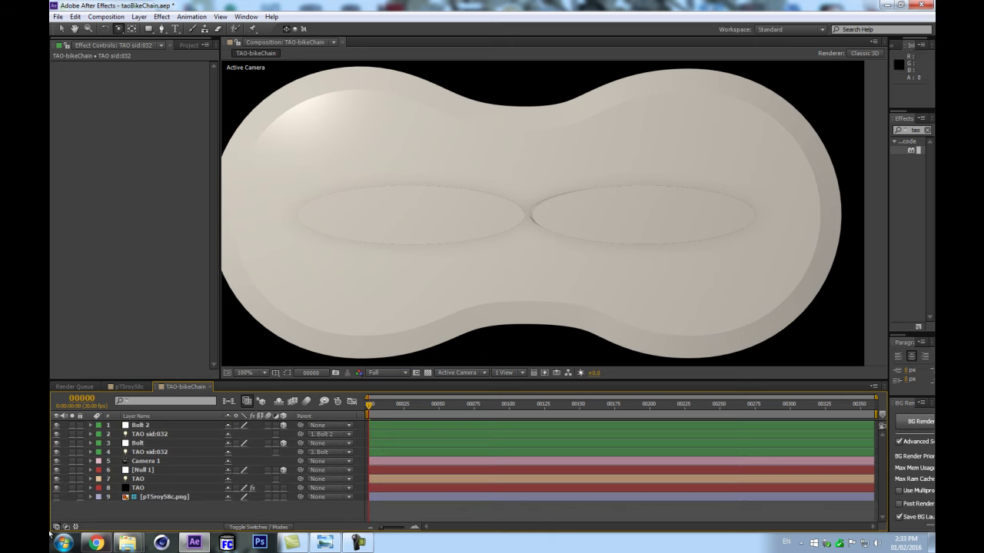
pyautogui.click(165, 452)
pyautogui.press('Return')
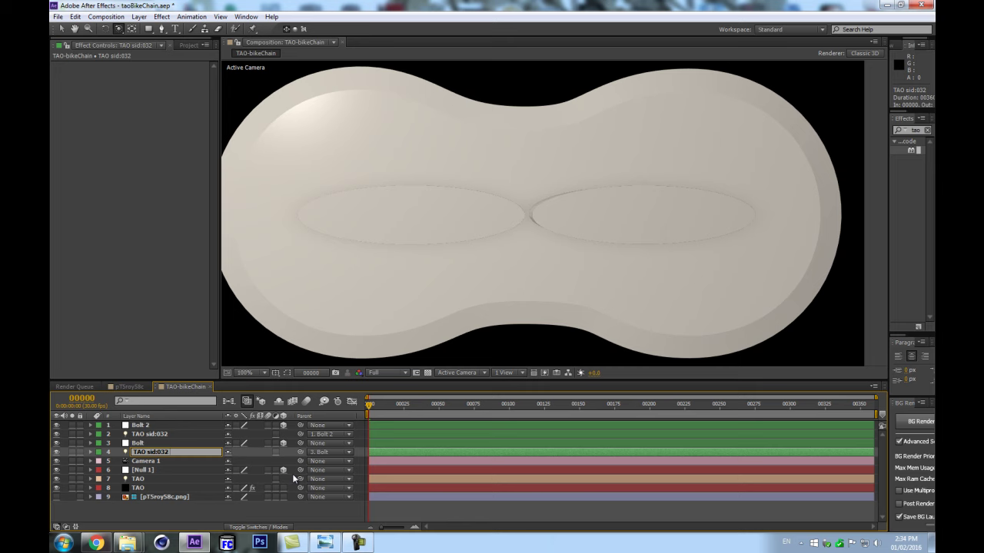
pyautogui.write('sY:050')
pyautogui.press('BackSpace')
pyautogui.press('BackSpace')
pyautogui.press('BackSpace')
pyautogui.write('150')
pyautogui.moveTo(166, 452); pyautogui.dragTo(243, 450)
pyautogui.press('BackSpace')
pyautogui.press('Return')
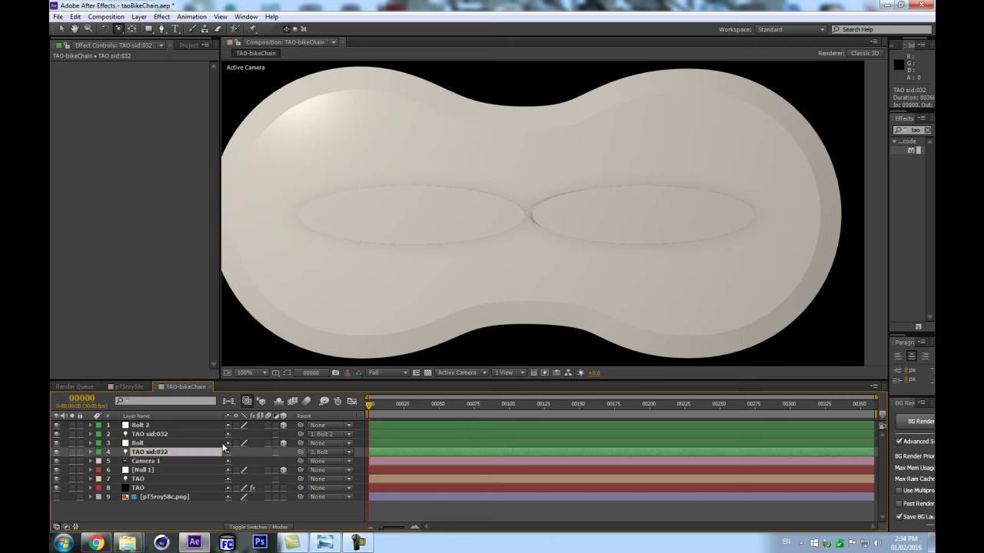
# Step: Show the layer controls, unlink the Bolt null's Scale dimensions and set its Y scale to 30%
pyautogui.click(140, 443)
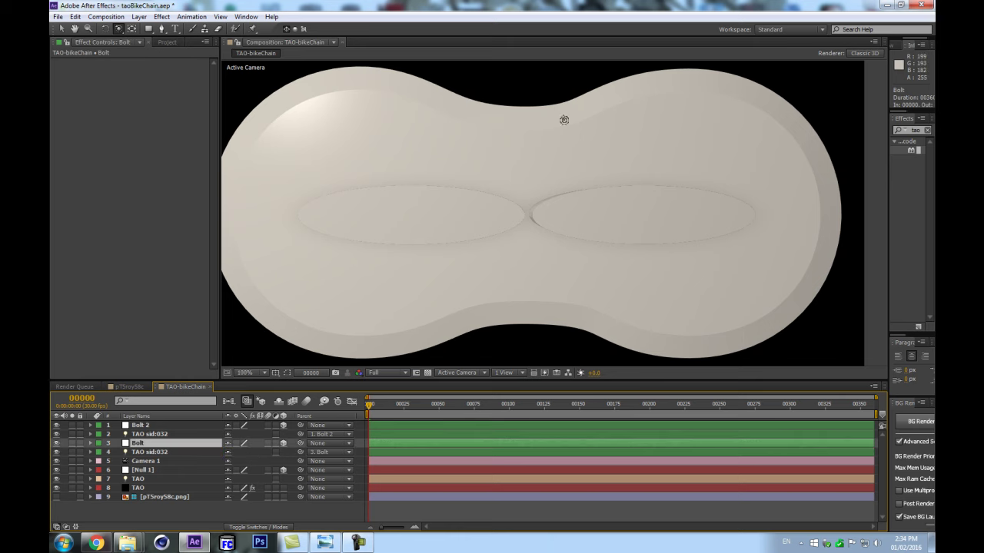
pyautogui.press('s')
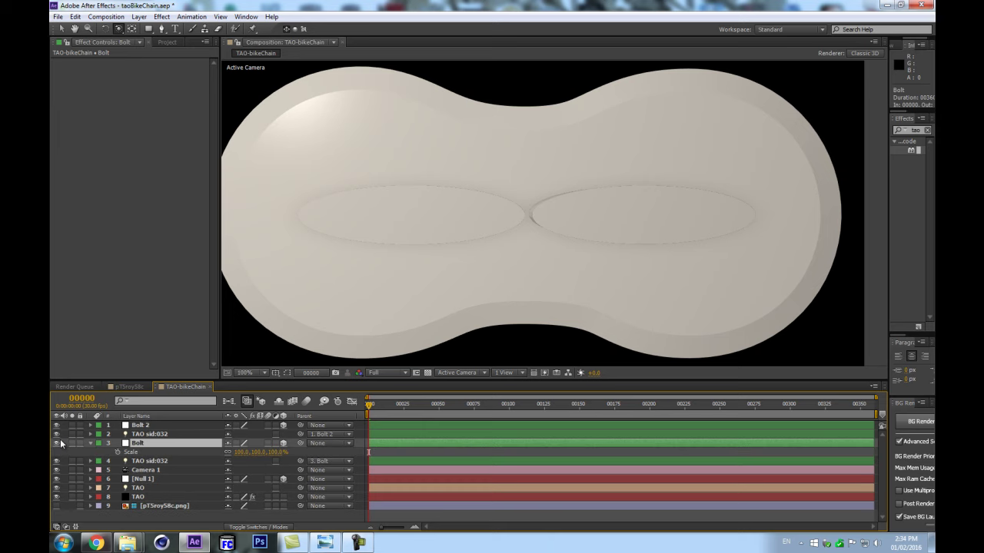
pyautogui.press('v')
pyautogui.press(',')
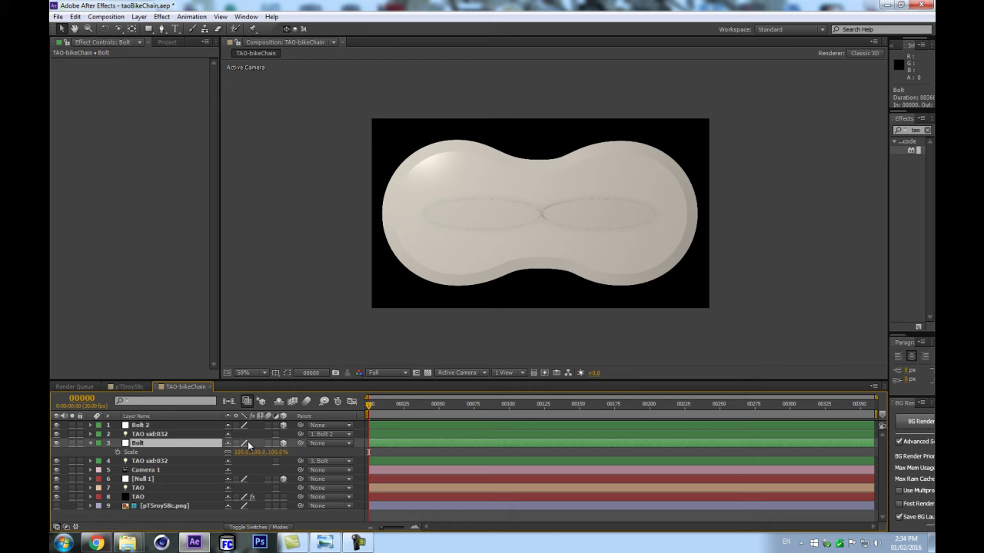
pyautogui.hotkey('ctrl', 'shift', 'h')
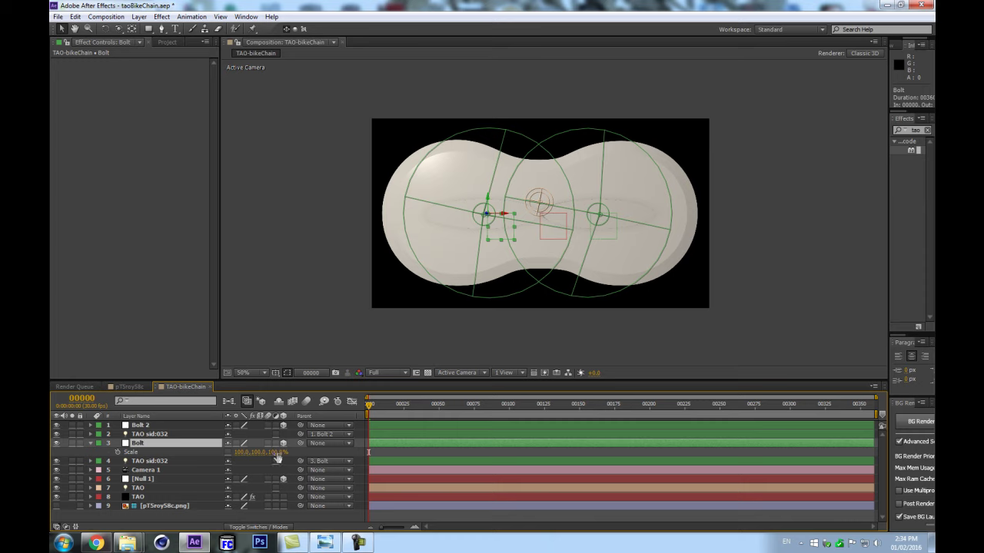
pyautogui.press('/')
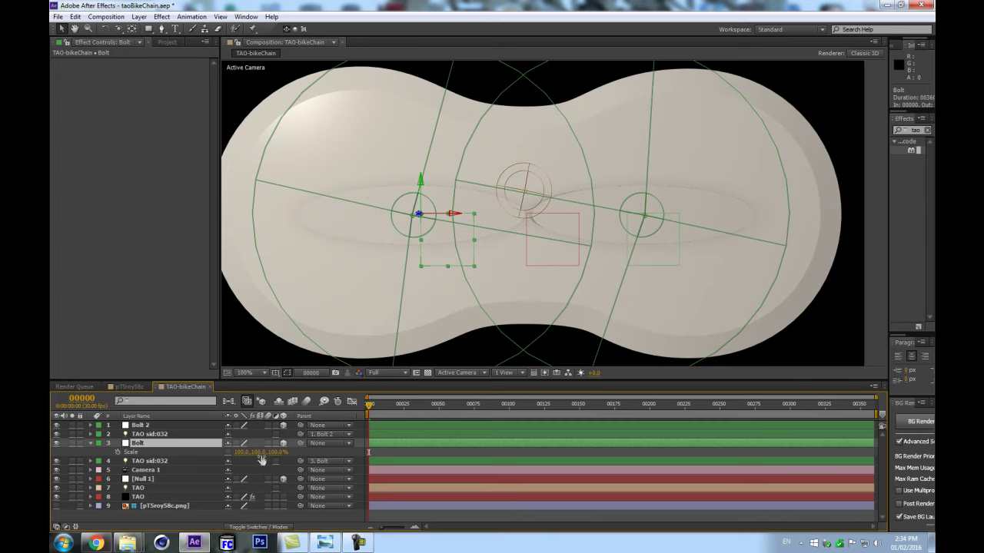
pyautogui.moveTo(261, 453); pyautogui.dragTo(222, 453)
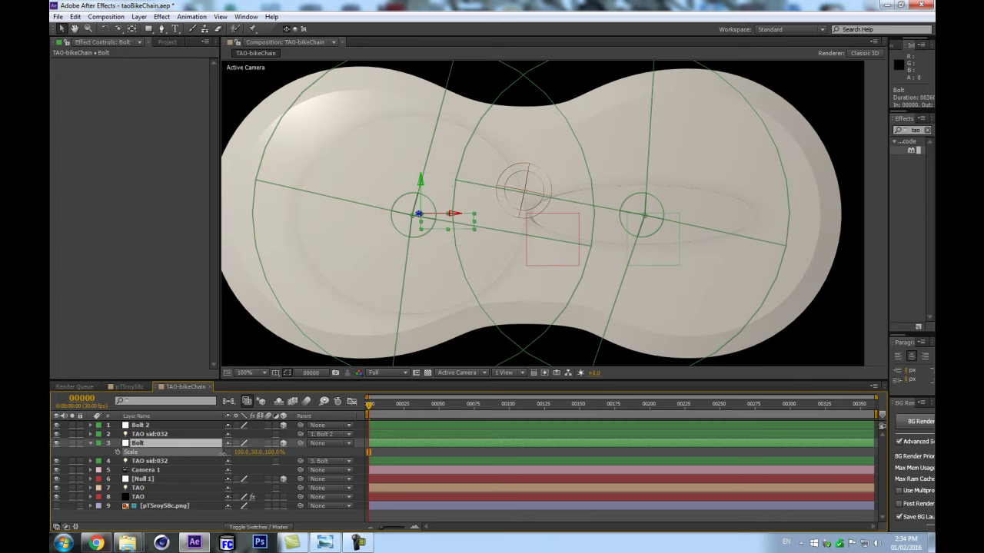
pyautogui.press('Return')
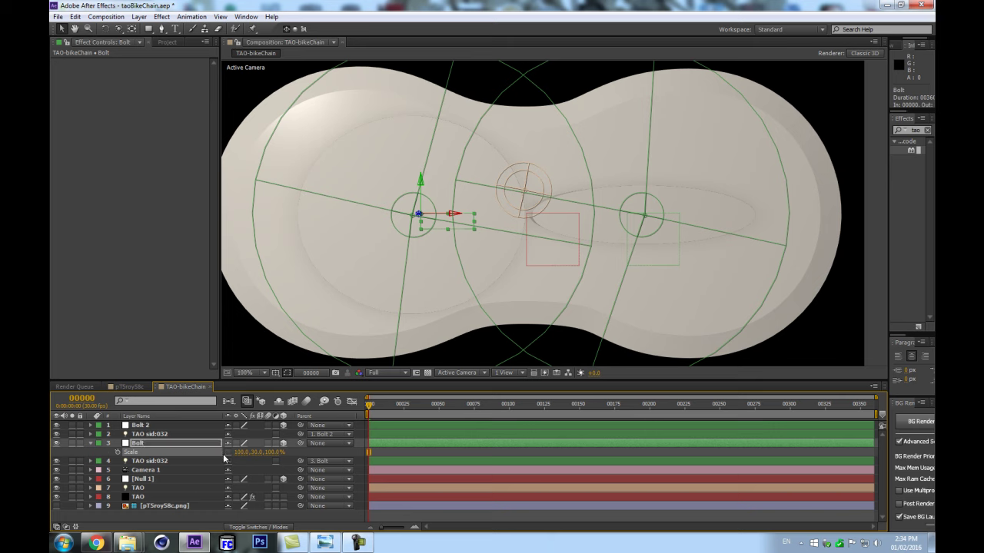
pyautogui.moveTo(256, 453); pyautogui.dragTo(256, 452)
pyautogui.click(260, 452)
pyautogui.write('30')
pyautogui.press('Return')
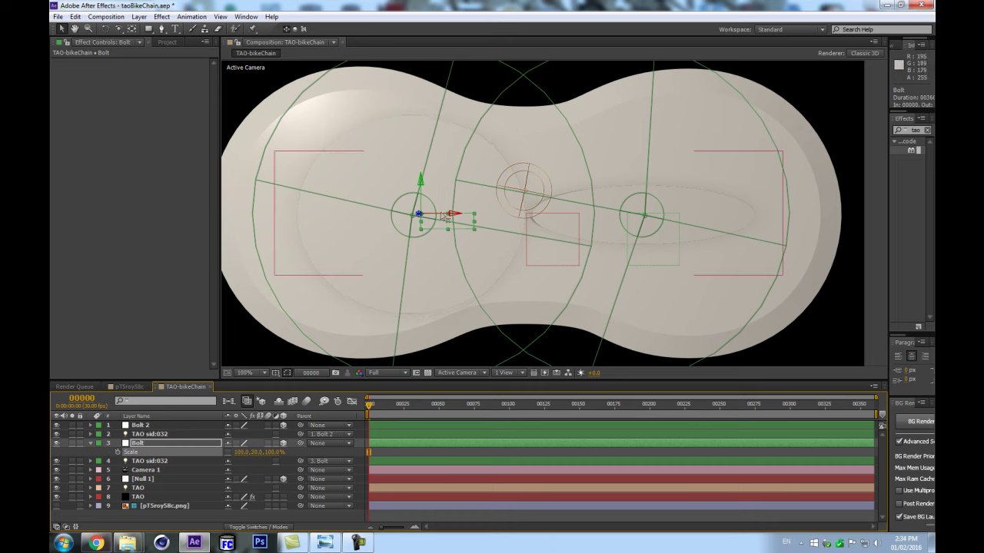
# Step: Set the Bolt 2 null's Y scale to 30%, leaving X and Z at 100%
pyautogui.click(157, 426)
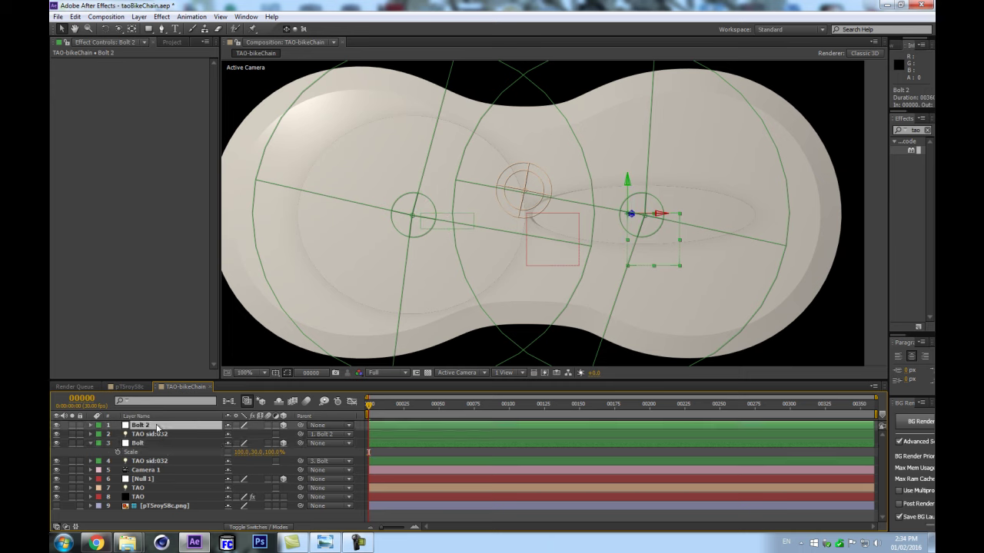
pyautogui.press('s')
pyautogui.click(254, 435)
pyautogui.write('30')
pyautogui.press('Return')
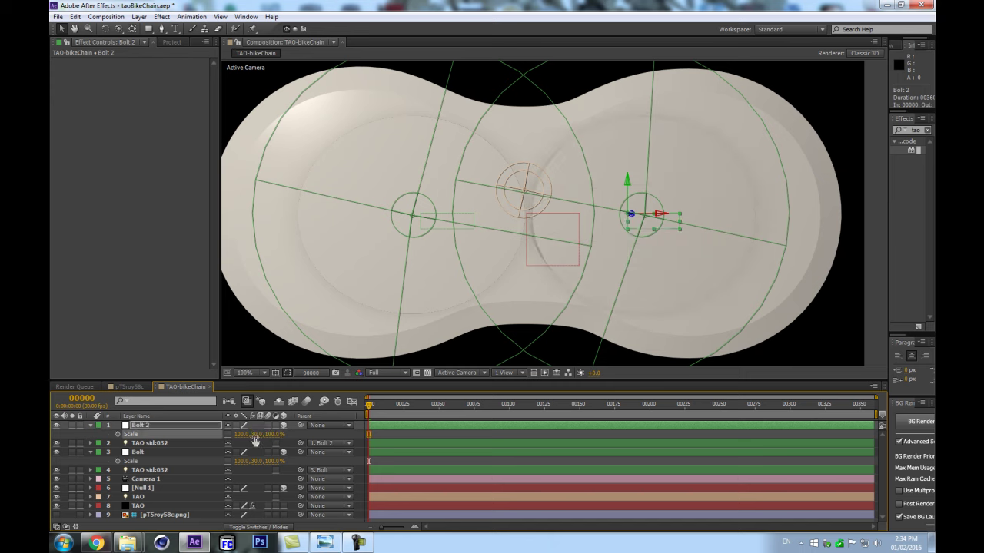
# Step: Set the Radius of both TAO sid:032 lights to 80 in their light options
pyautogui.click(150, 443)
pyautogui.keyDown('ctrl'); pyautogui.click(154, 469); pyautogui.keyUp('ctrl')
pyautogui.press('a')
pyautogui.press('a')
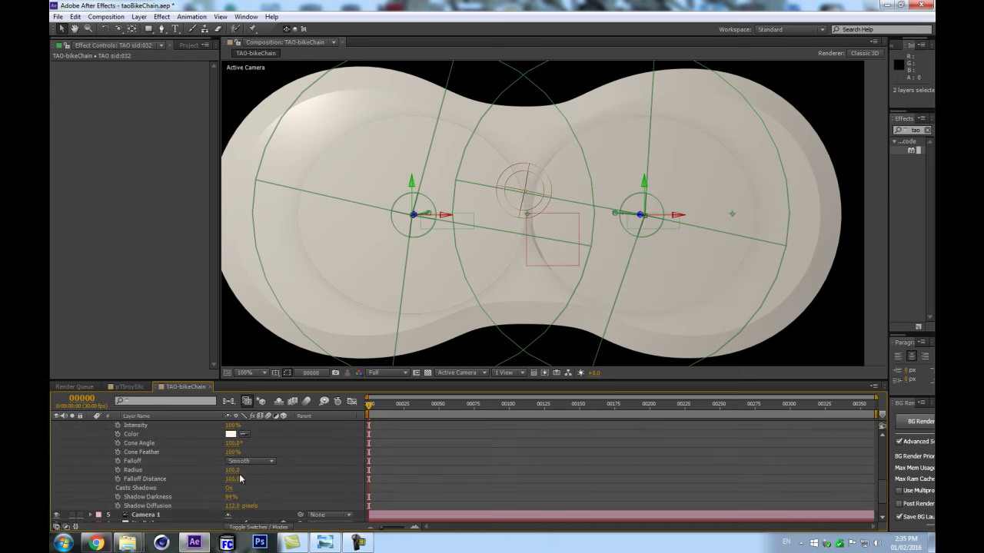
pyautogui.moveTo(235, 473); pyautogui.dragTo(323, 474)
pyautogui.scroll(4, 262, 470)
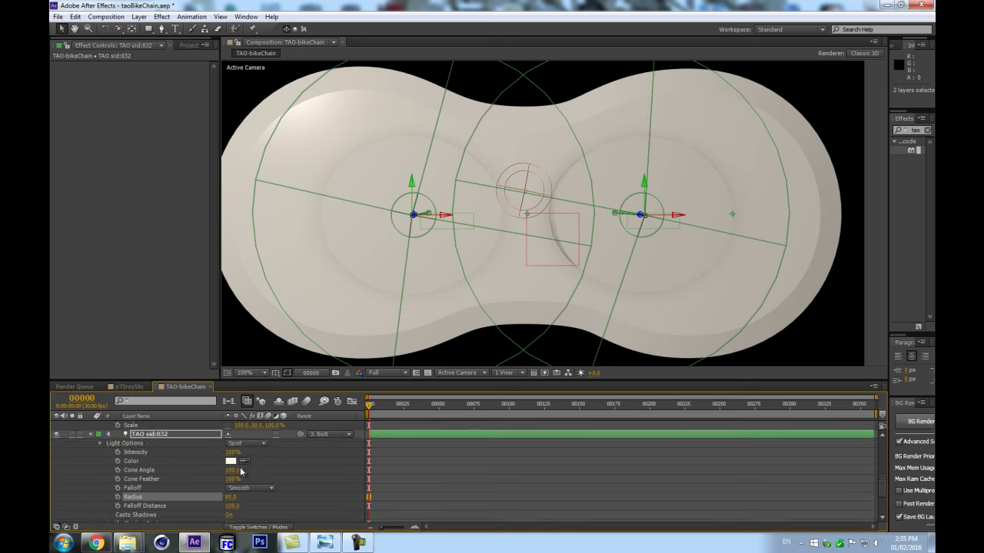
# Step: Set the Y scale of both the Bolt and Bolt 2 nulls to 28%
pyautogui.click(303, 470)
pyautogui.click(255, 505)
pyautogui.write('28')
pyautogui.press('Return')
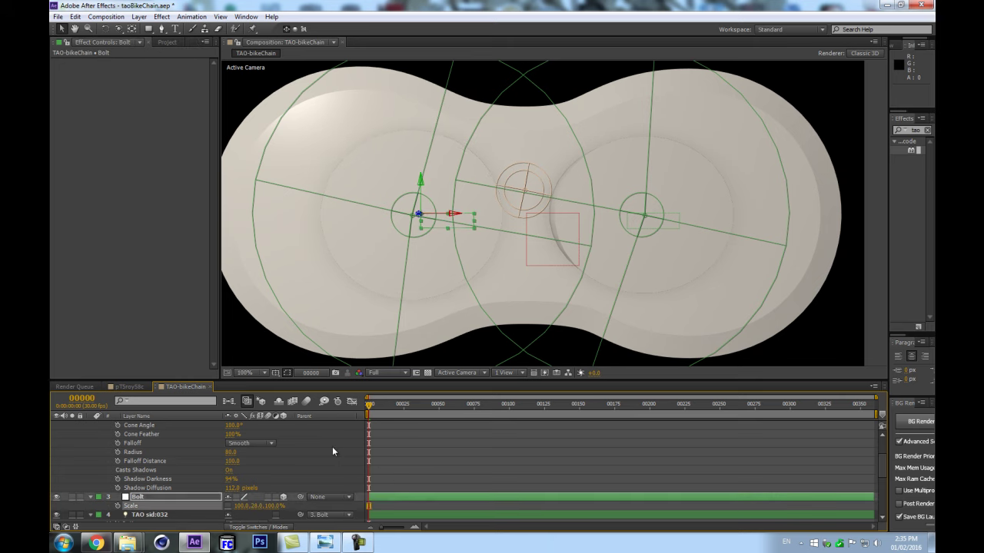
pyautogui.scroll(3, 332, 446)
pyautogui.click(260, 434)
pyautogui.write('28')
pyautogui.press('Return')
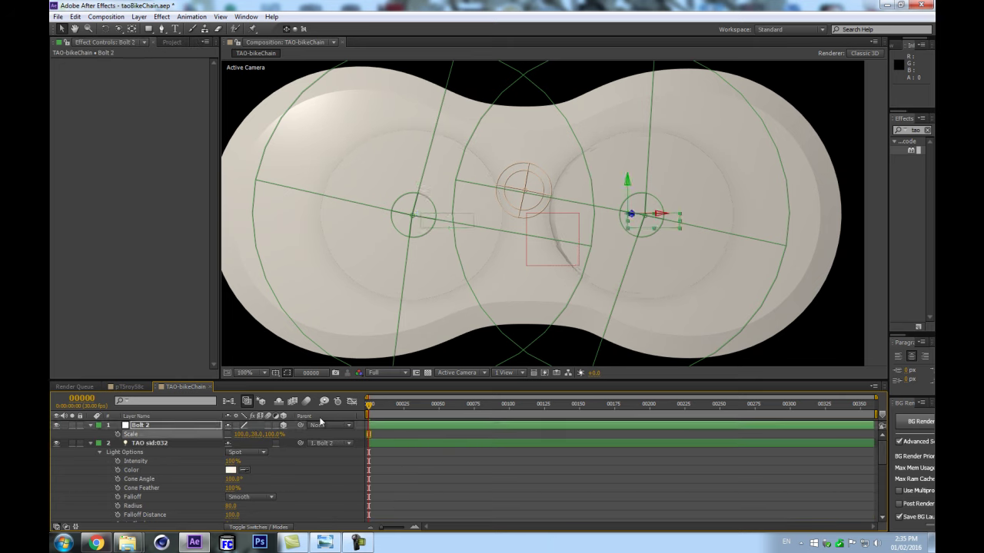
# Step: Save the project and collapse the expanded properties of all layers
pyautogui.hotkey('ctrl', 's')
pyautogui.hotkey('ctrl', 'a')
pyautogui.click(90, 425)
pyautogui.click(234, 517)
# Step: Reveal the Bolt 2 null's Position and set its X value to 935
pyautogui.click(151, 426)
pyautogui.press('p')
pyautogui.moveTo(230, 435); pyautogui.dragTo(309, 435)
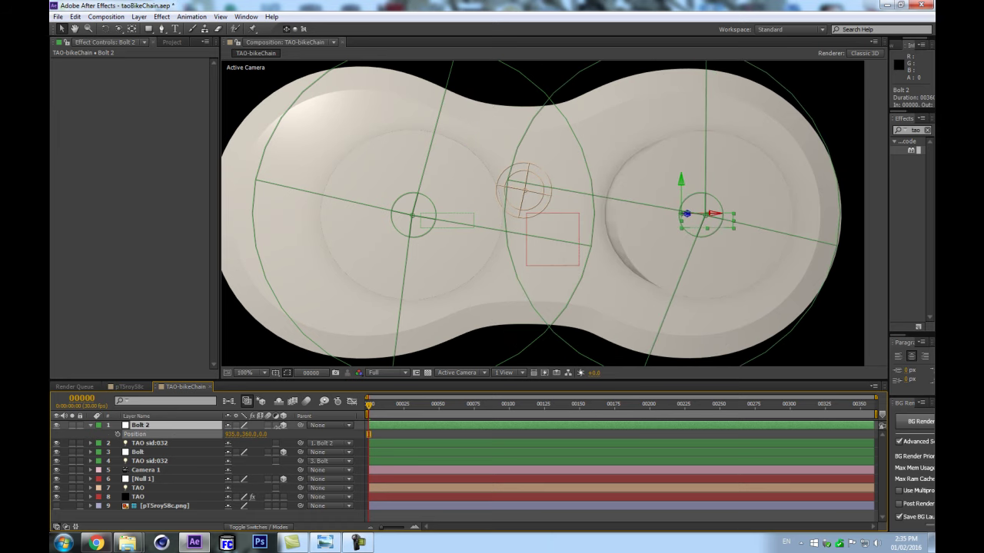
pyautogui.press('Return')
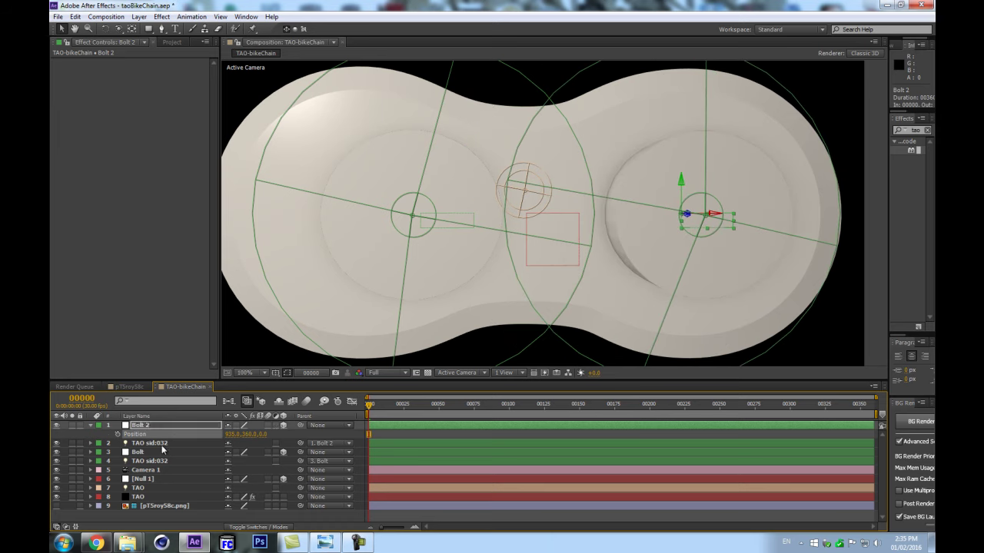
# Step: Set the Bolt null's X position to 356 and hide the layer controls in the viewer
pyautogui.click(165, 452)
pyautogui.press('p')
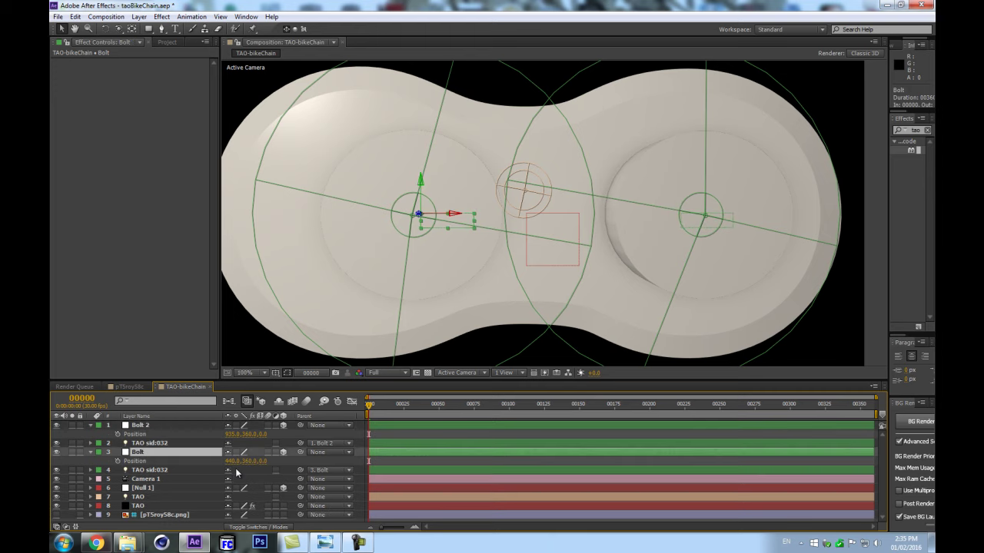
pyautogui.moveTo(231, 461); pyautogui.dragTo(166, 461)
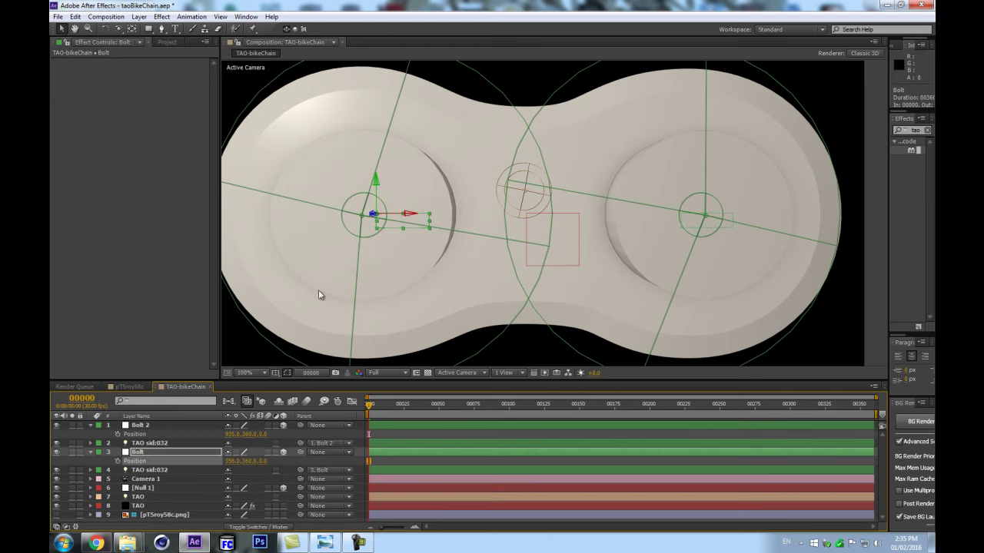
pyautogui.scroll(-1, 455, 221)
pyautogui.hotkey('ctrl', 'shift', 'h')
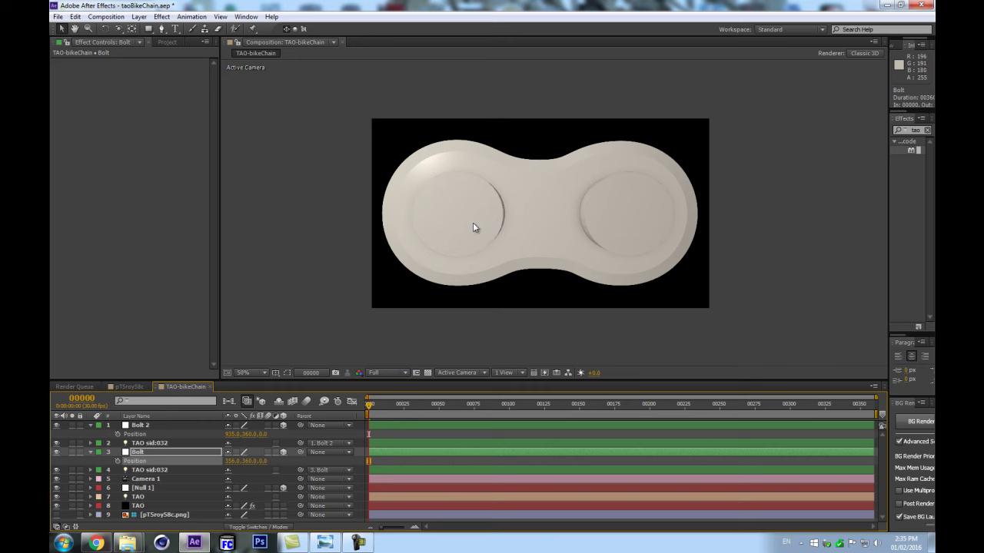
# Step: Orbit the camera to an angled view of the bolts, save the project and collapse all layers
pyautogui.press('c')
pyautogui.moveTo(488, 193); pyautogui.dragTo(533, 222)
pyautogui.hotkey('ctrl', 's')
pyautogui.hotkey('ctrl', 'a')
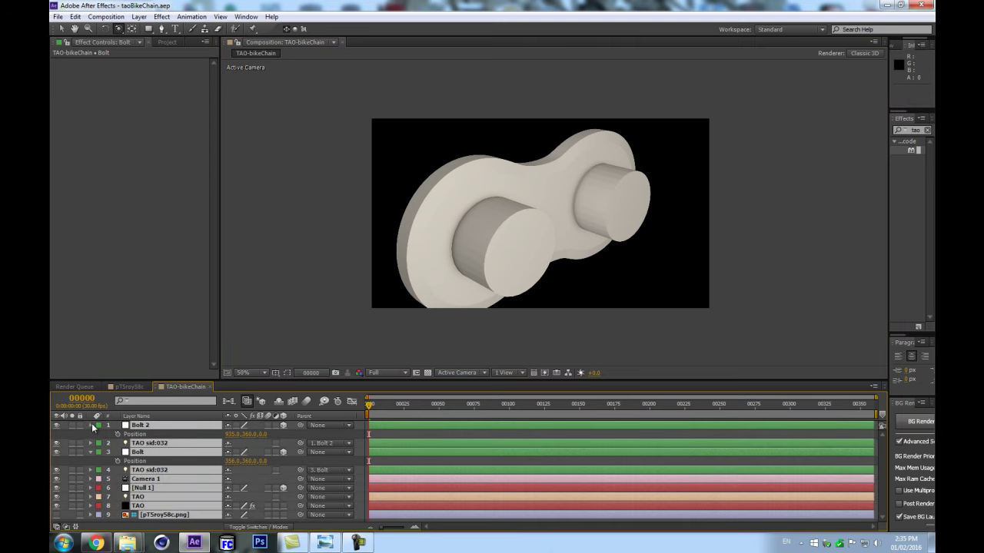
pyautogui.click(90, 425)
pyautogui.click(181, 511)
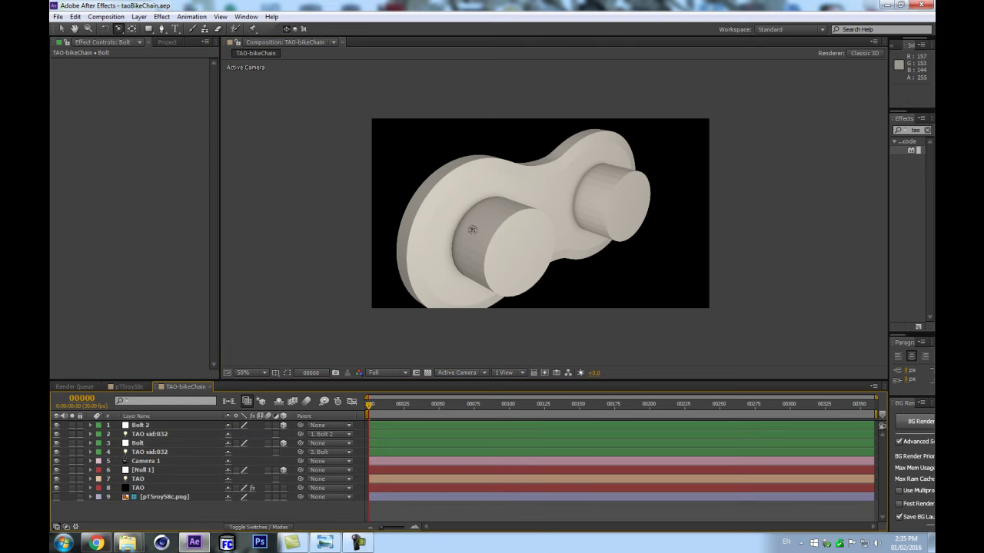
pyautogui.moveTo(459, 176); pyautogui.dragTo(499, 231)
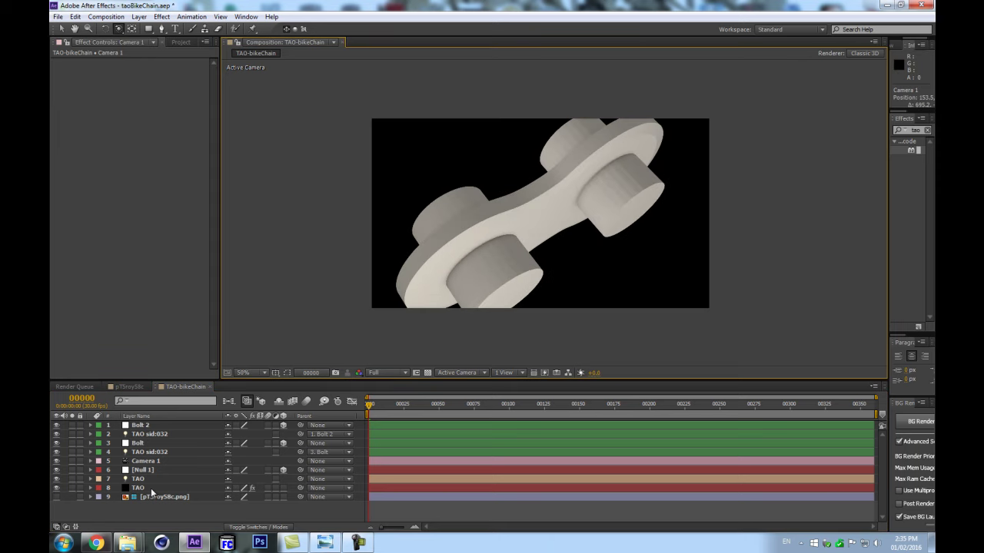
# Step: Set the TAO light's label colour to Purple and duplicate the light
pyautogui.click(146, 479)
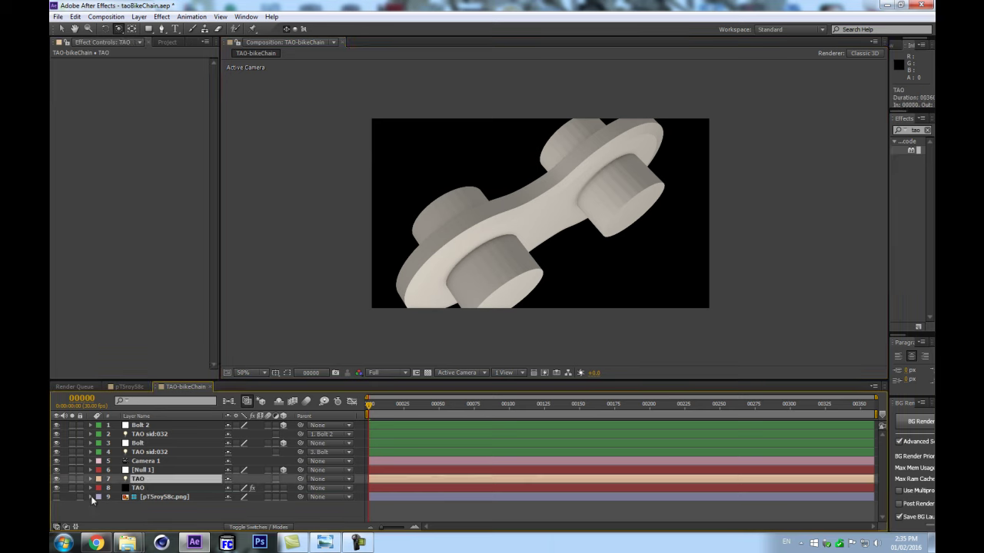
pyautogui.click(100, 480)
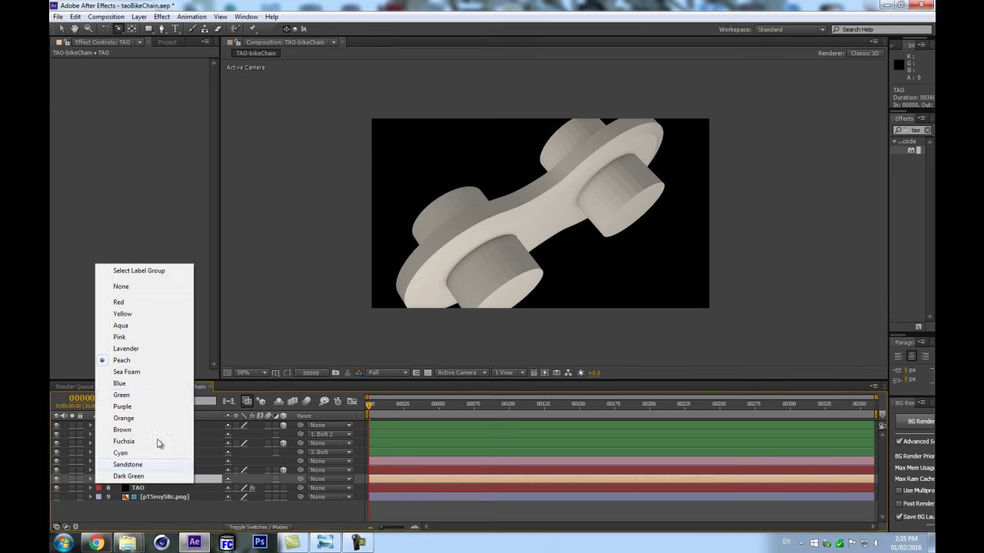
pyautogui.click(127, 408)
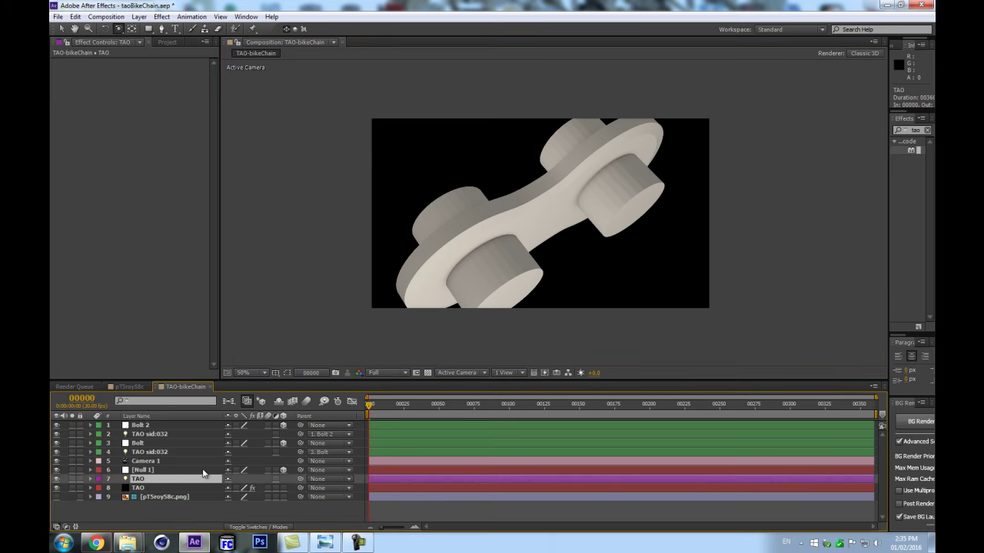
pyautogui.hotkey('ctrl', 'd')
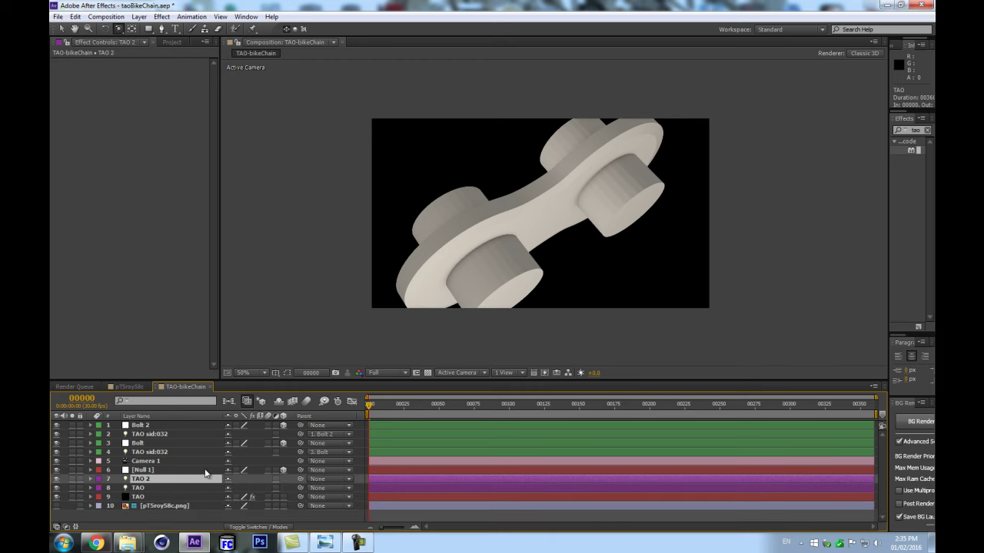
# Step: Shift all Position keyframes of the TAO 2 light to Z -100 and those of the TAO light to Z 100
pyautogui.press('p')
pyautogui.click(169, 505)
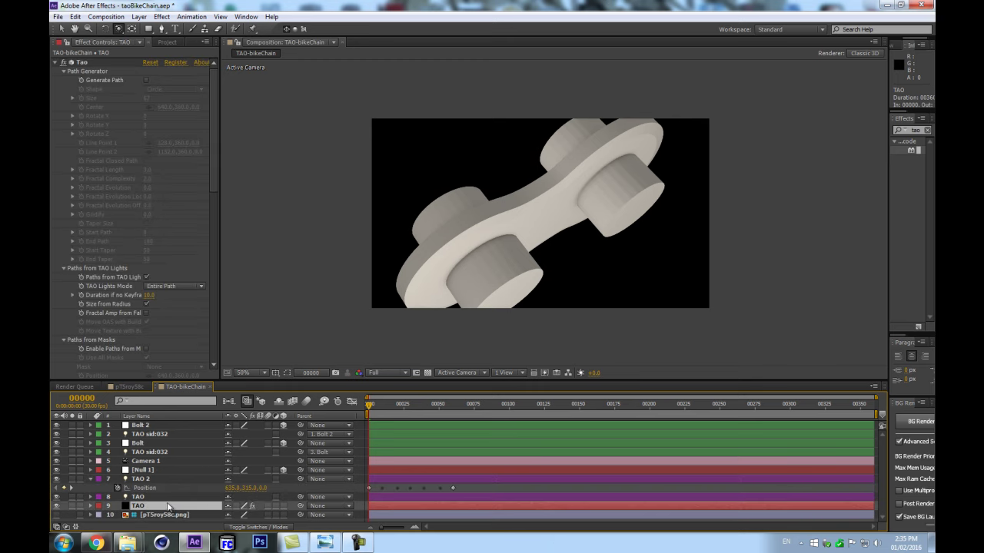
pyautogui.click(181, 498)
pyautogui.press('p')
pyautogui.moveTo(481, 489); pyautogui.dragTo(271, 493)
pyautogui.moveTo(474, 506); pyautogui.dragTo(308, 528)
pyautogui.moveTo(262, 500); pyautogui.dragTo(320, 508)
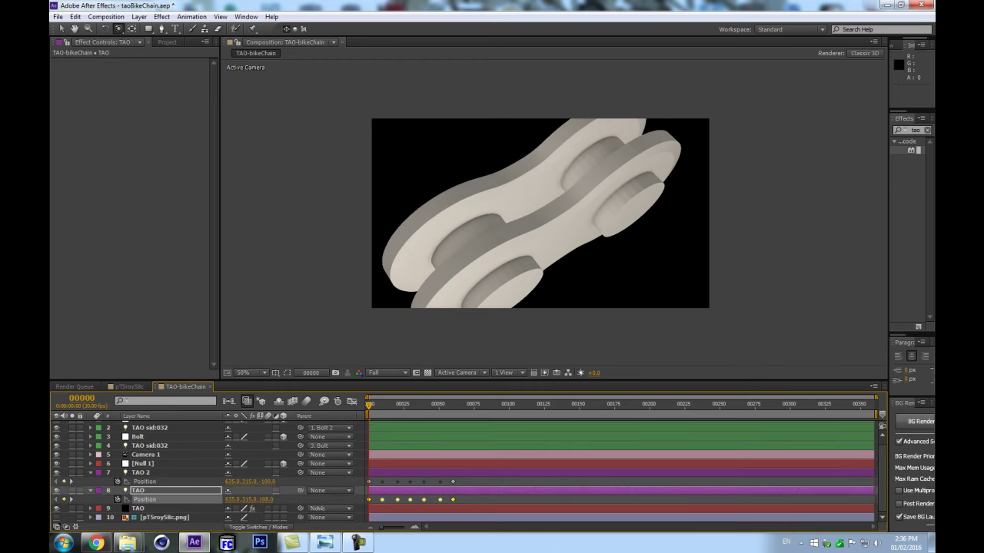
pyautogui.moveTo(479, 211); pyautogui.dragTo(504, 222)
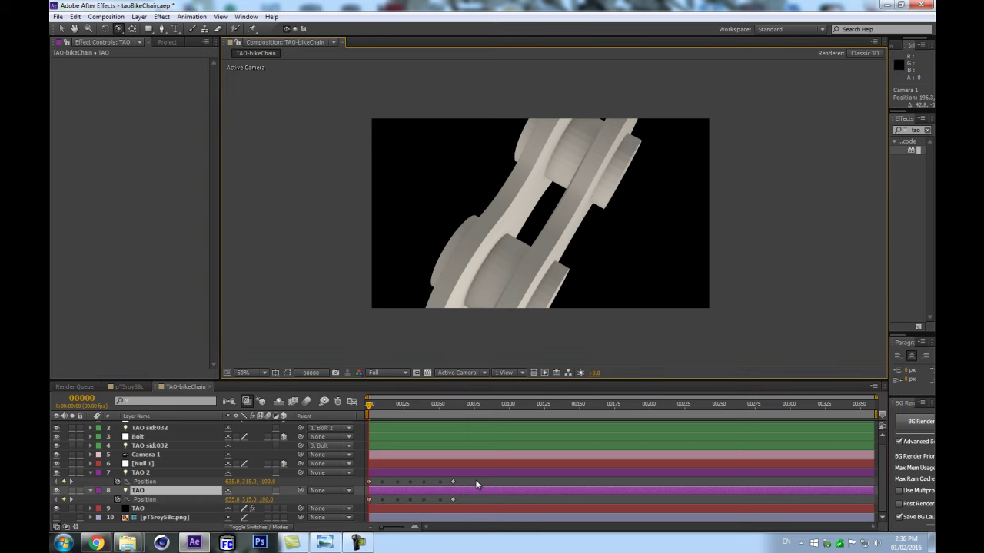
# Step: Widen the link spacing by shifting all Position keyframes to Z -120 on TAO 2 and Z 120 on TAO, and collapse both lights
pyautogui.moveTo(478, 483); pyautogui.dragTo(362, 481)
pyautogui.moveTo(263, 485); pyautogui.dragTo(253, 485)
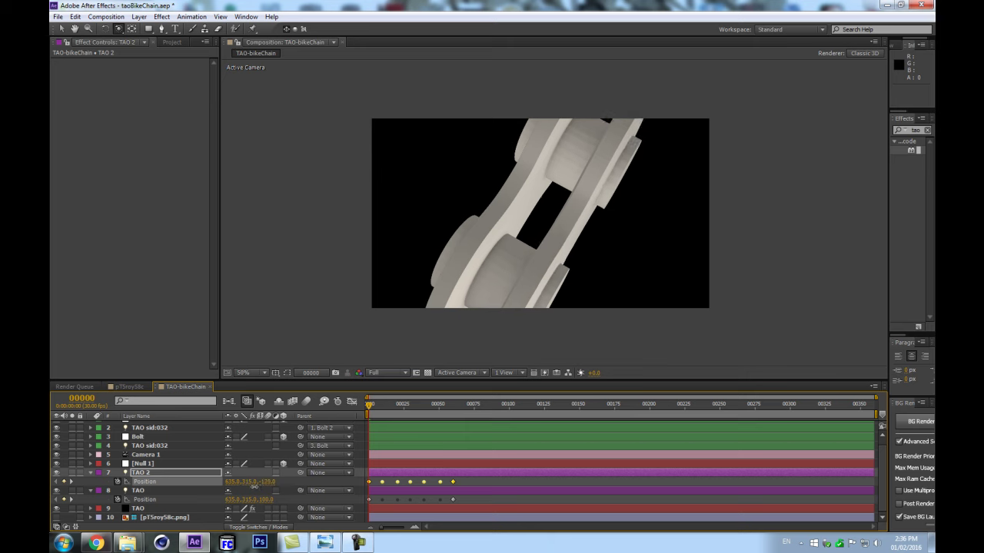
pyautogui.moveTo(476, 500); pyautogui.dragTo(306, 524)
pyautogui.moveTo(263, 500); pyautogui.dragTo(269, 500)
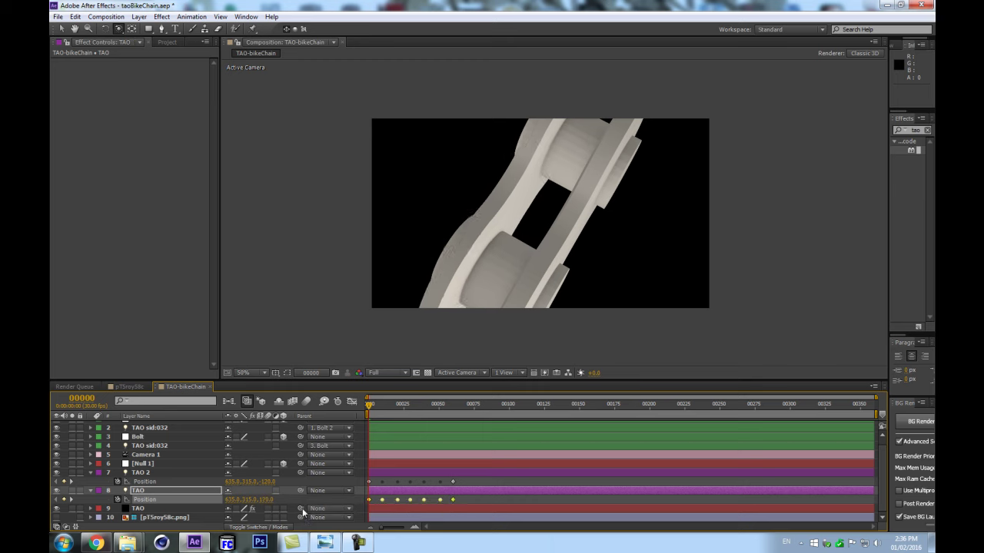
pyautogui.click(353, 244)
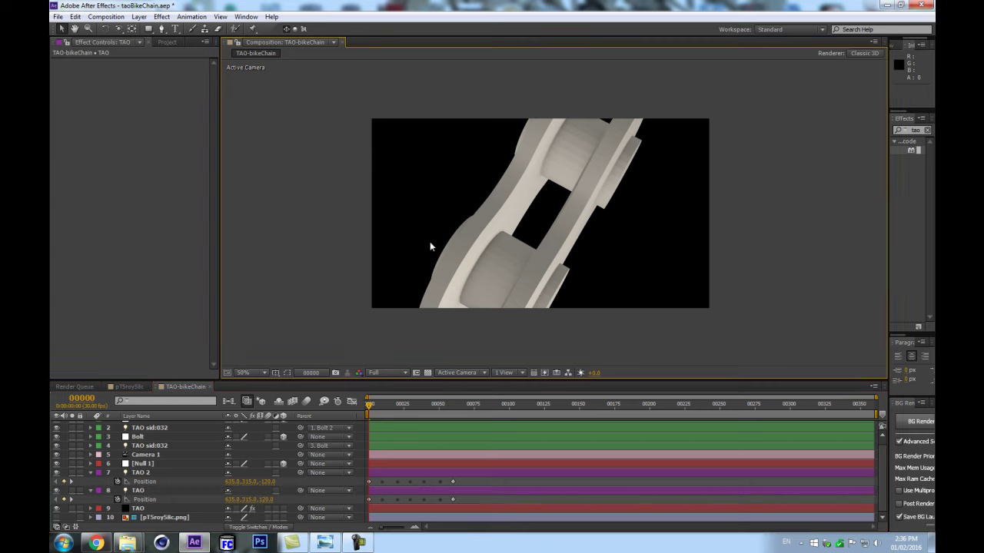
pyautogui.click(90, 474)
pyautogui.click(89, 489)
pyautogui.click(90, 487)
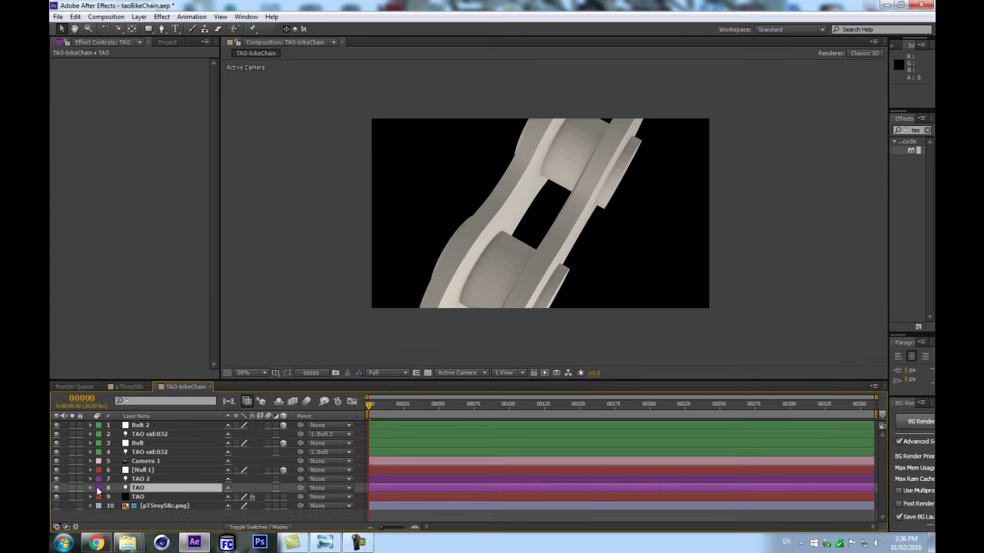
# Step: Duplicate the TAO 2 light and shift all of the copy's Position keyframes to Z 0
pyautogui.click(157, 479)
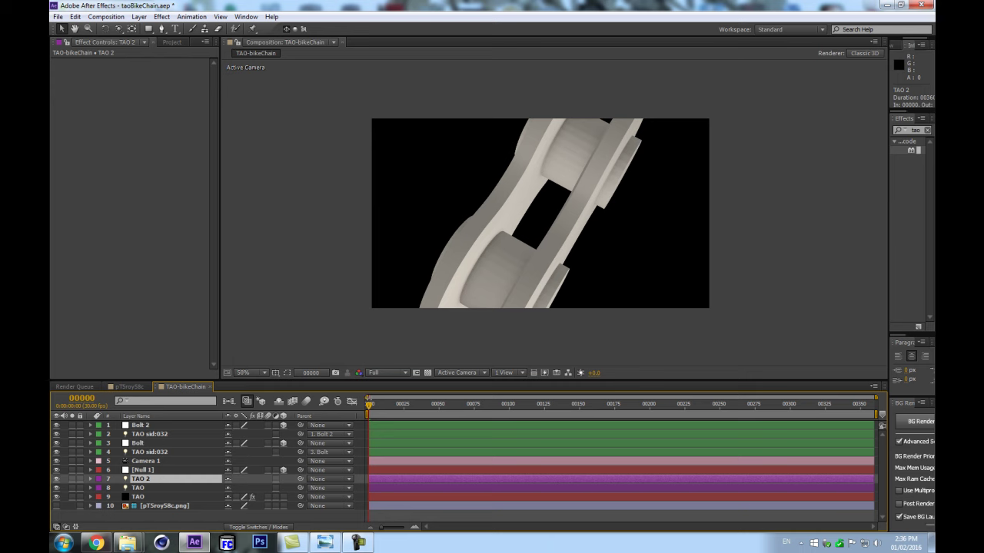
pyautogui.hotkey('ctrl', 'd')
pyautogui.press('p')
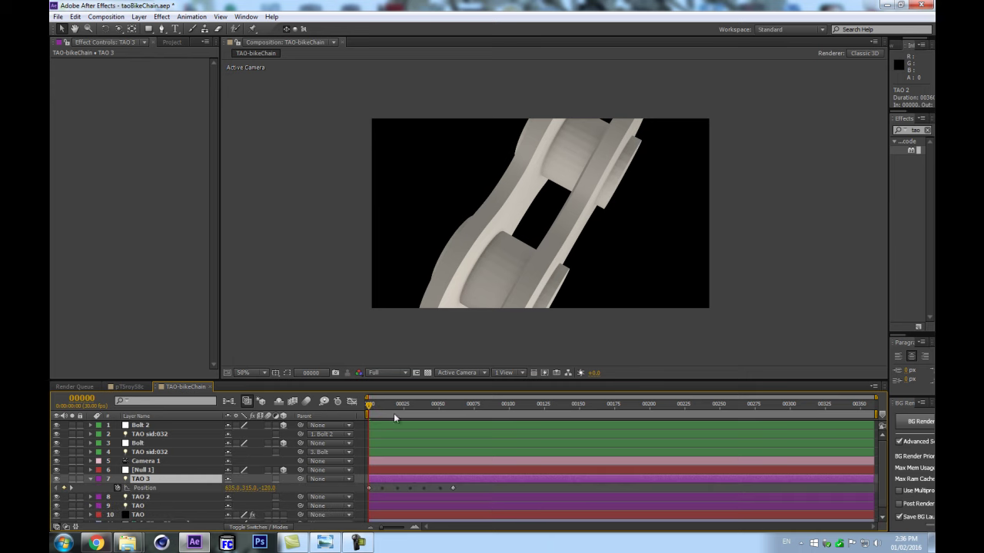
pyautogui.moveTo(468, 487); pyautogui.dragTo(344, 500)
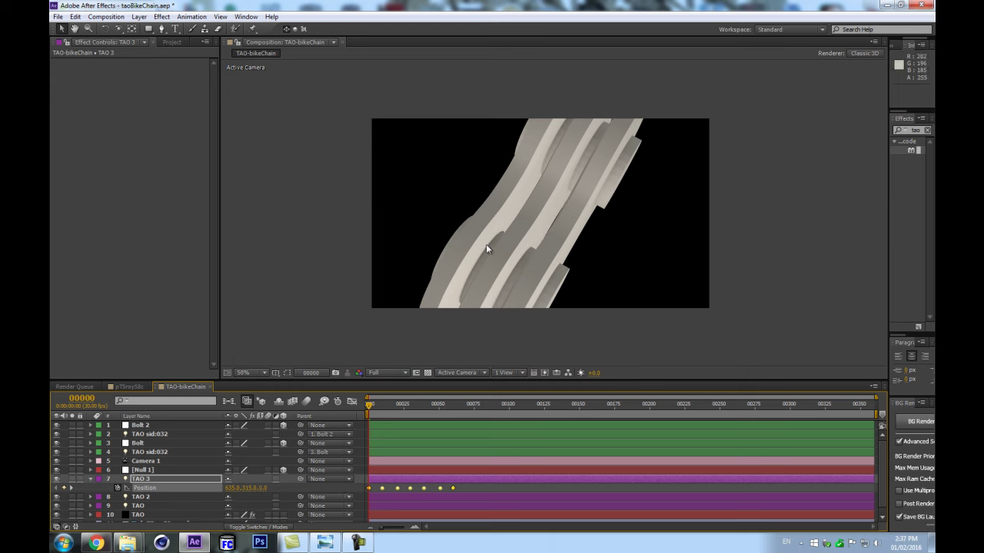
pyautogui.click(91, 479)
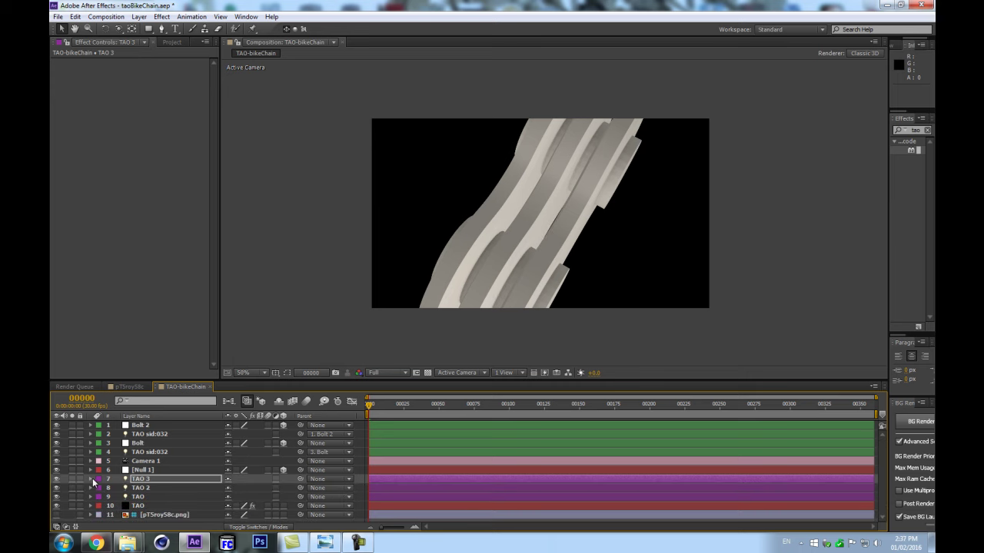
# Step: Shift the TAO 3 light's Position along X to about 1275 so its link extends beyond the outer pair
pyautogui.click(162, 483)
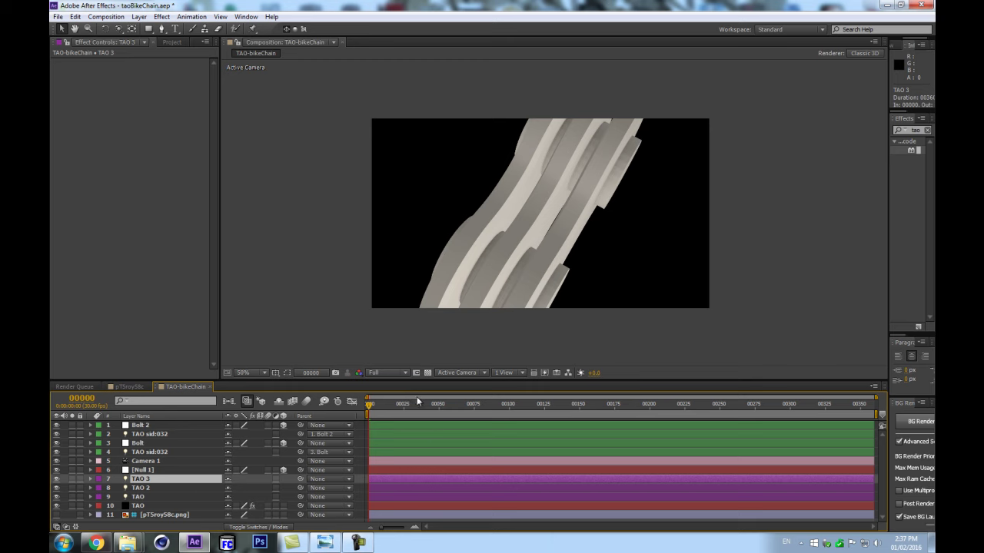
pyautogui.press('p')
pyautogui.moveTo(225, 488); pyautogui.dragTo(315, 488)
pyautogui.moveTo(507, 438); pyautogui.dragTo(513, 435)
# Step: Reframe the camera to an angled view of all three links and collapse all layers
pyautogui.press('c')
pyautogui.moveTo(558, 184); pyautogui.dragTo(511, 169)
pyautogui.moveTo(573, 231); pyautogui.dragTo(569, 135)
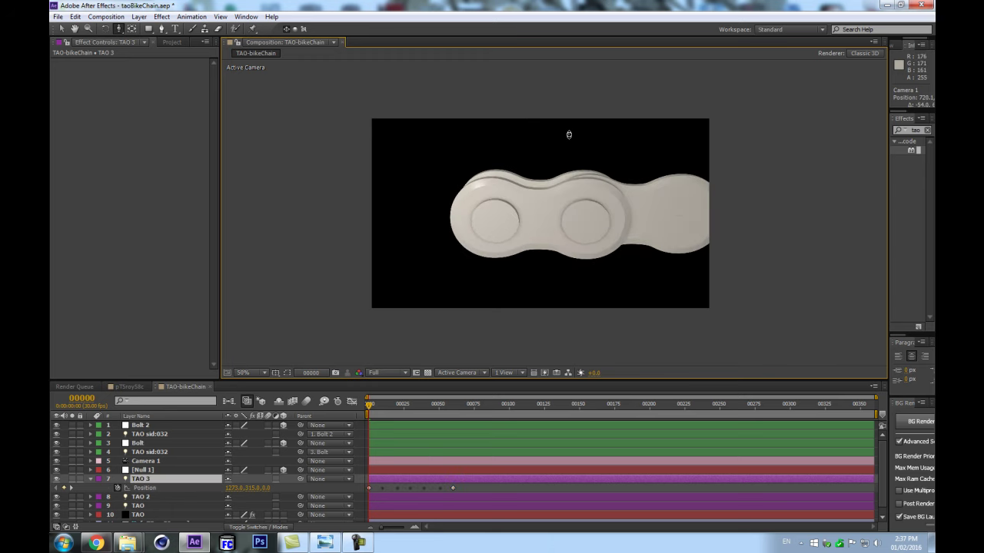
pyautogui.moveTo(560, 208); pyautogui.dragTo(502, 209)
pyautogui.press('c')
pyautogui.hotkey('ctrl', 'a')
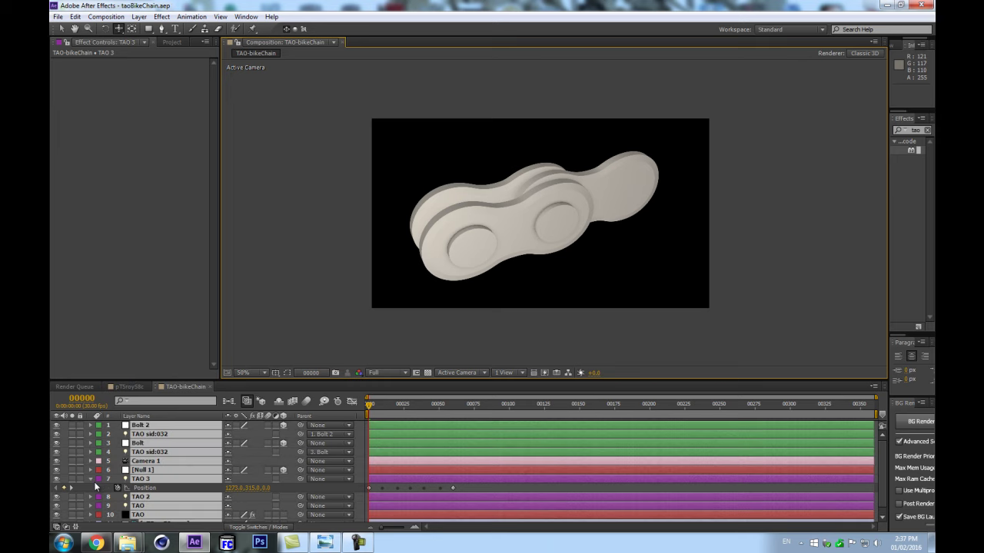
pyautogui.click(94, 481)
pyautogui.click(252, 457)
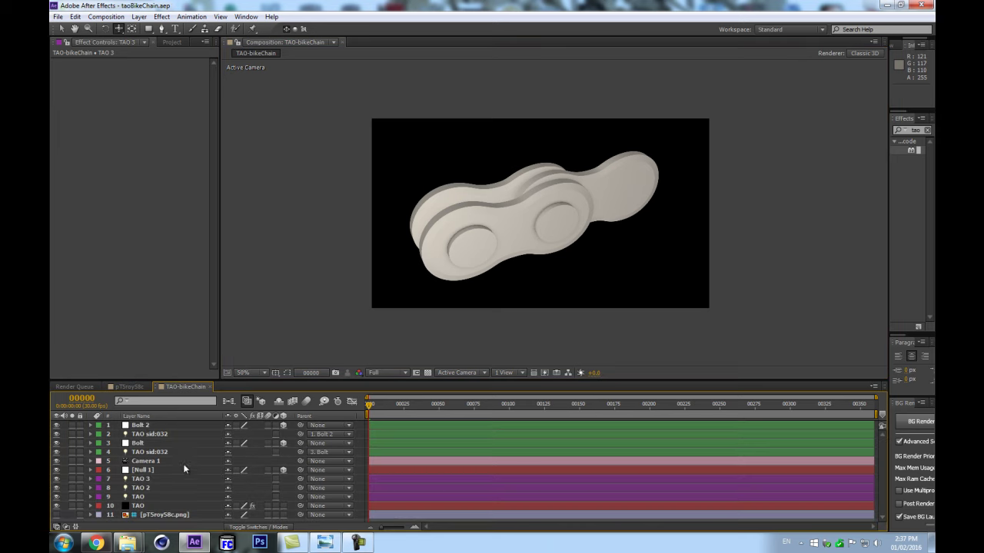
pyautogui.scroll(2, 525, 267)
pyautogui.scroll(-1, 504, 279)
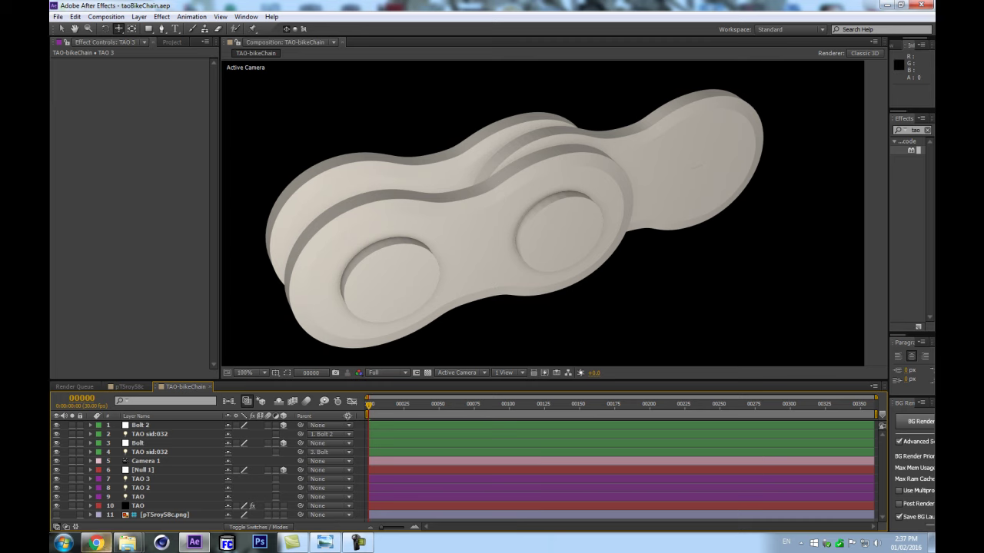
pyautogui.scroll(-2, 570, 247)
pyautogui.scroll(2, 564, 252)
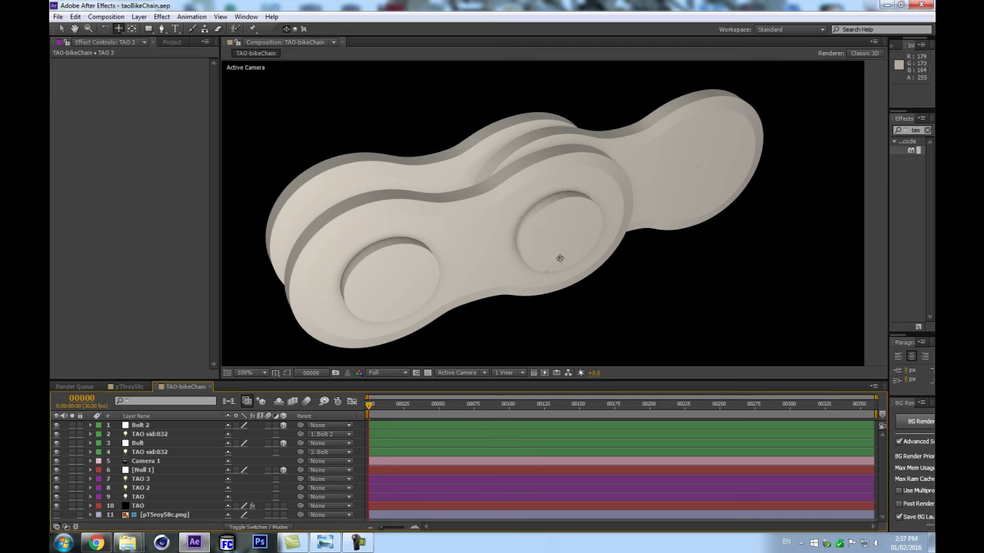
pyautogui.scroll(-2, 536, 268)
# Step: Expand the First Repeater settings under Repeat Paths in the TAO solid's Tao effect, with room for the full parameter names
pyautogui.click(154, 506)
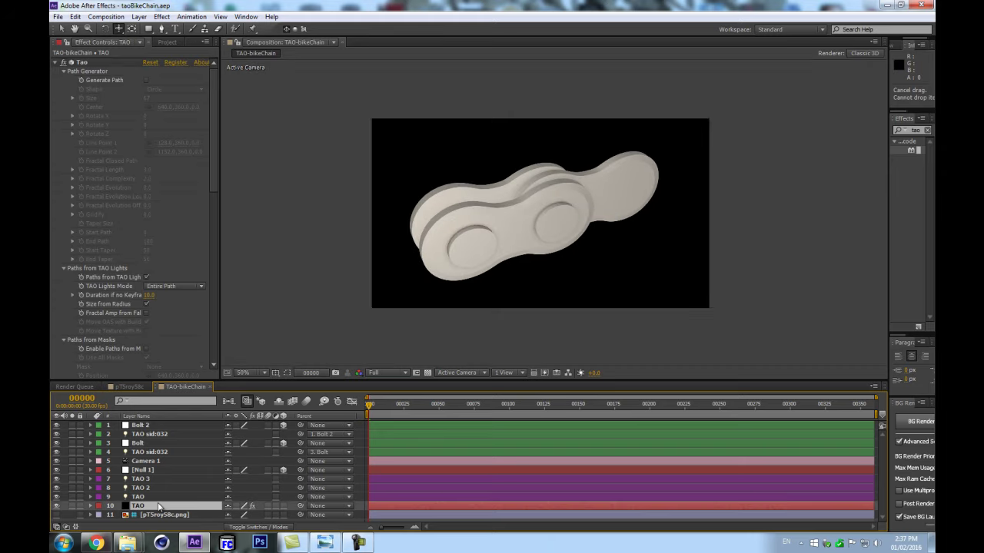
pyautogui.click(64, 71)
pyautogui.click(64, 80)
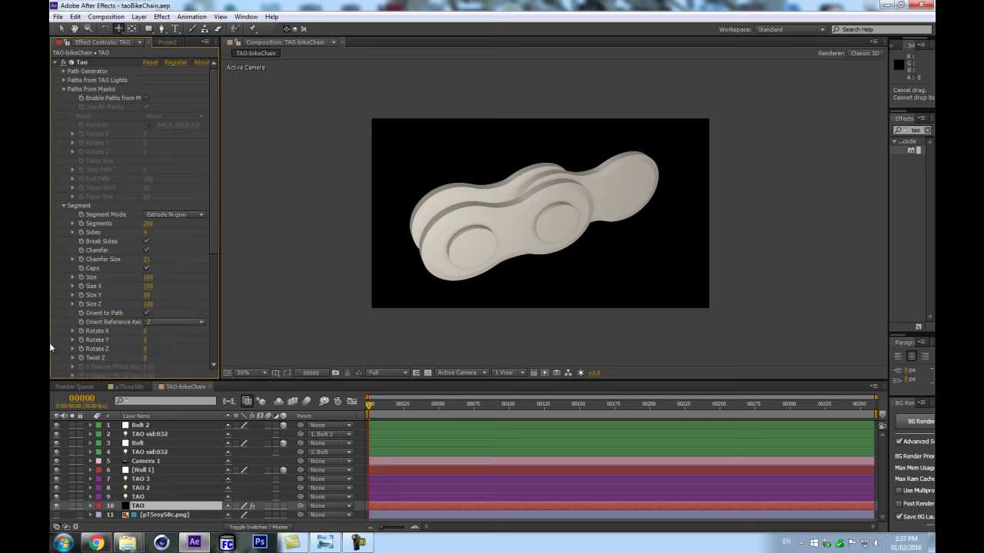
pyautogui.click(63, 206)
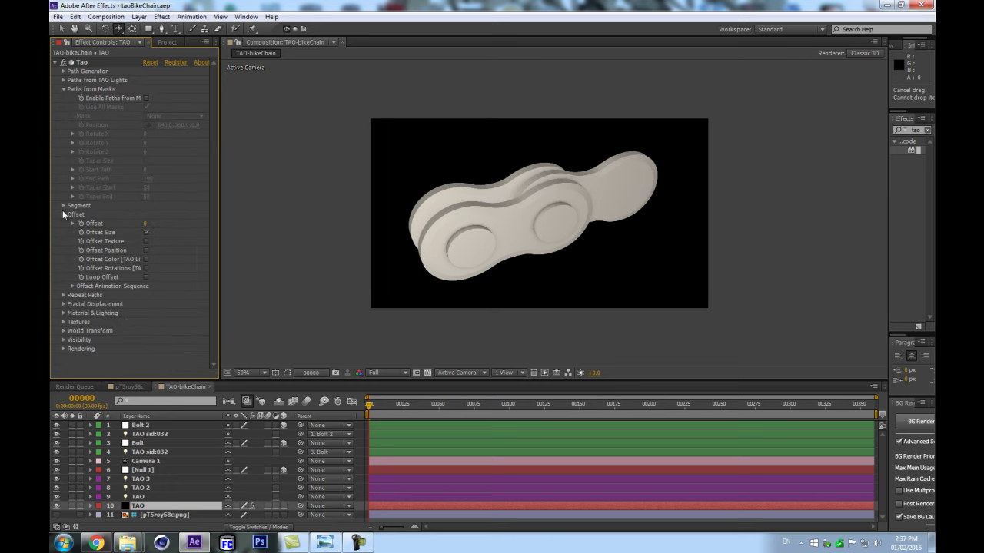
pyautogui.click(64, 295)
pyautogui.scroll(-1, 57, 330)
pyautogui.click(71, 310)
pyautogui.scroll(-8, 211, 305)
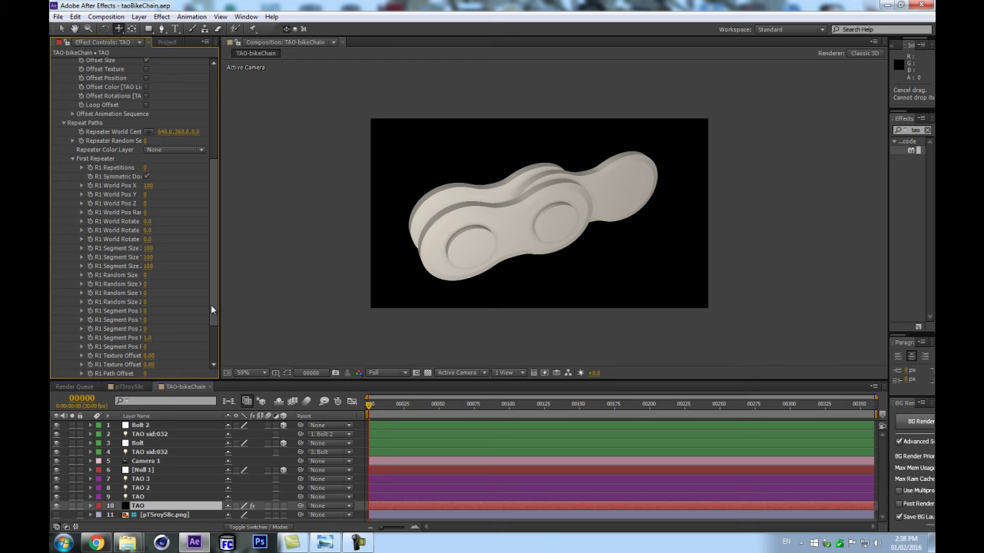
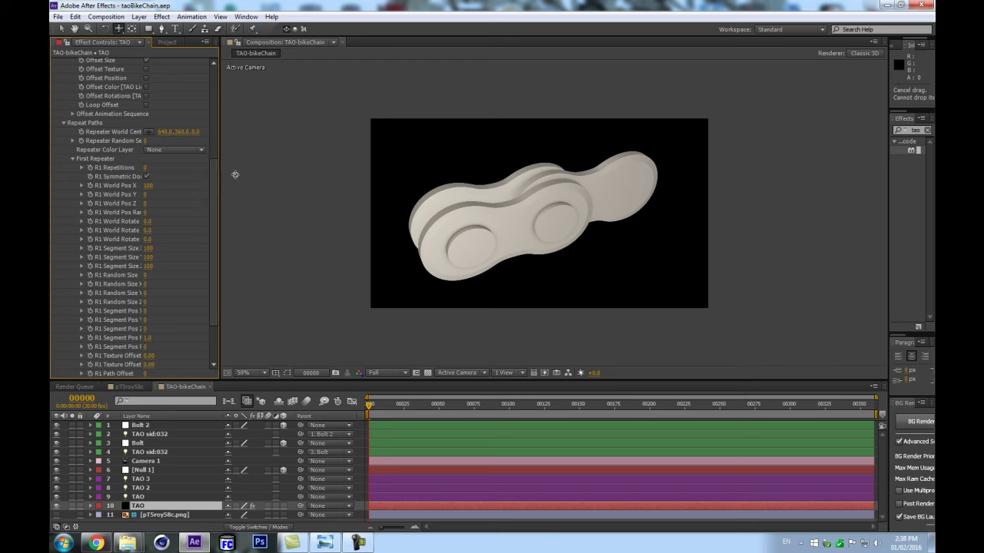
pyautogui.moveTo(220, 176); pyautogui.dragTo(326, 166)
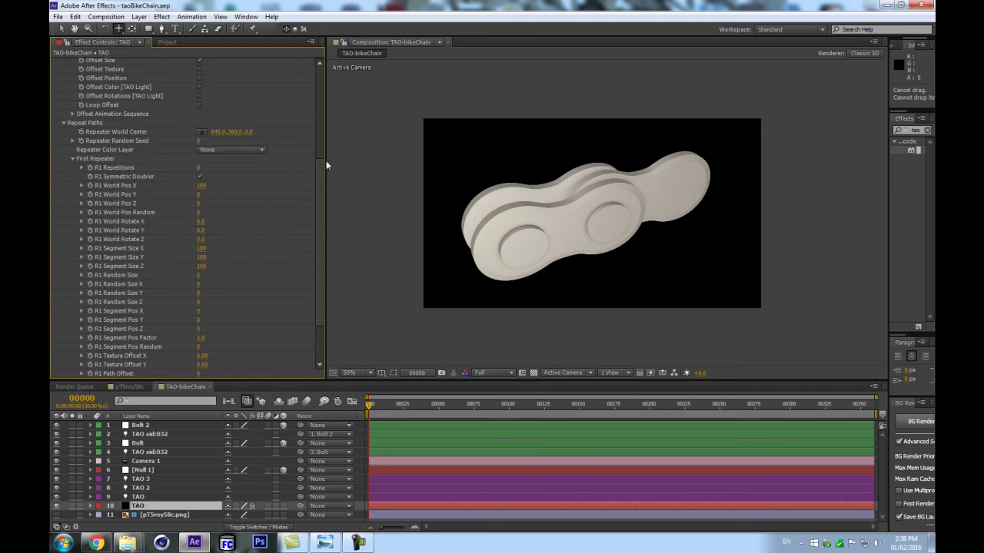
# Step: Set the first repeater's R1 Repetitions to 1 and turn off R1 Symmetric Doubler
pyautogui.click(200, 175)
pyautogui.click(201, 167)
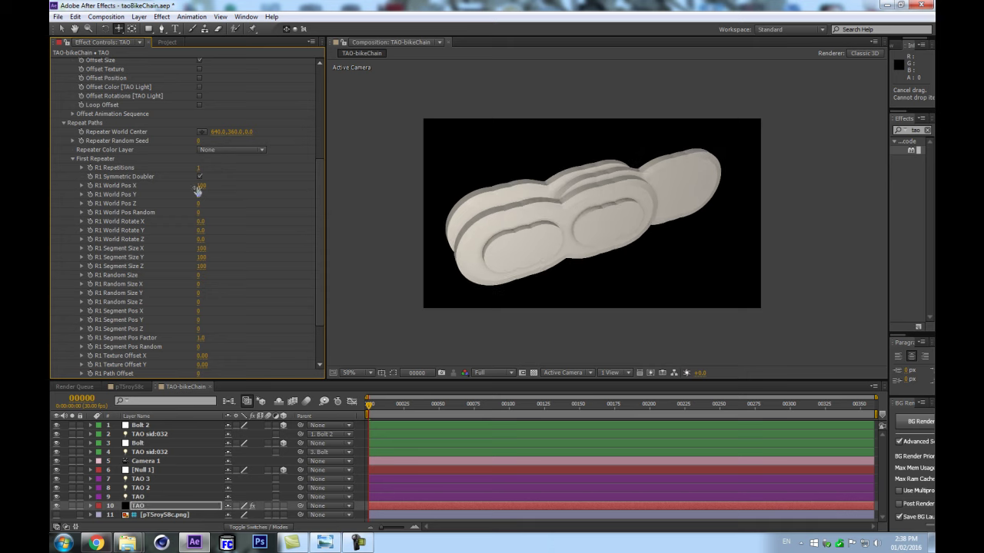
pyautogui.click(200, 177)
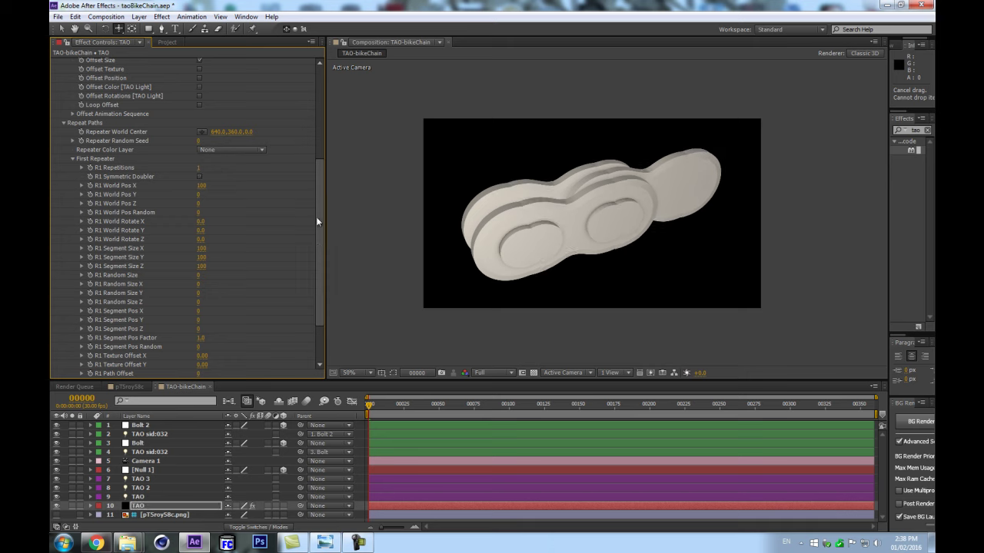
# Step: Set R1 World Pos X to about 1206 so the repeated links continue the chain, and orbit the camera to check the joints
pyautogui.moveTo(200, 185); pyautogui.dragTo(713, 98)
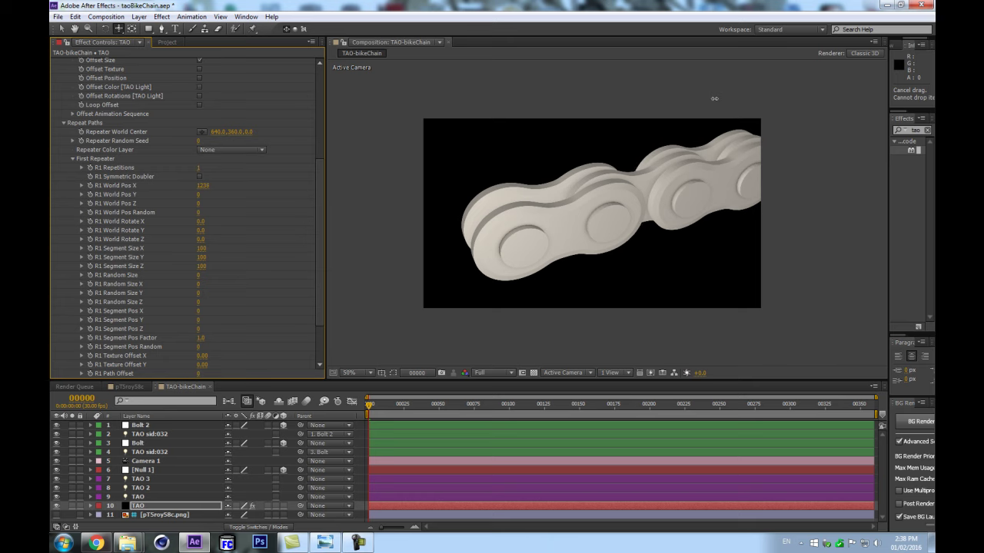
pyautogui.moveTo(714, 98); pyautogui.dragTo(700, 101)
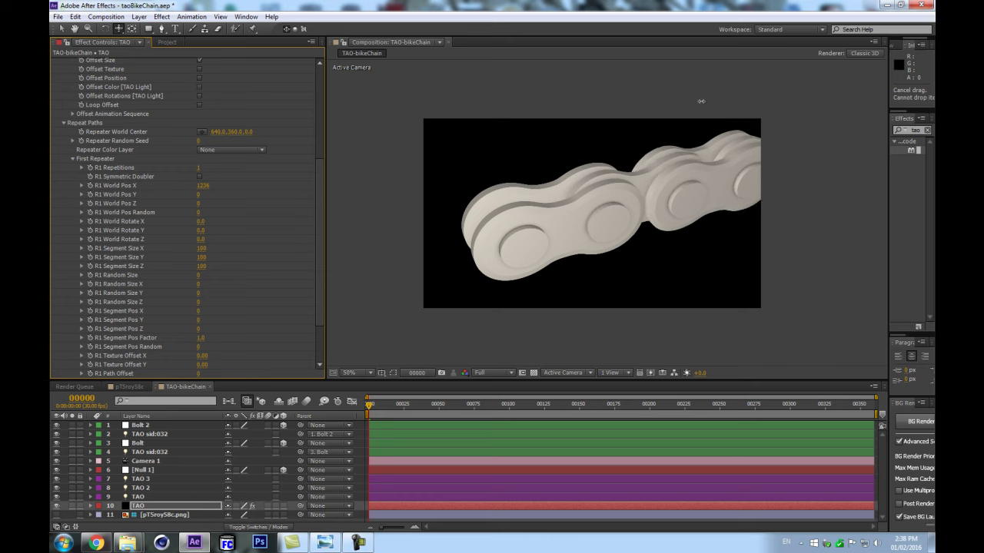
pyautogui.press('c')
pyautogui.moveTo(619, 175); pyautogui.dragTo(640, 220)
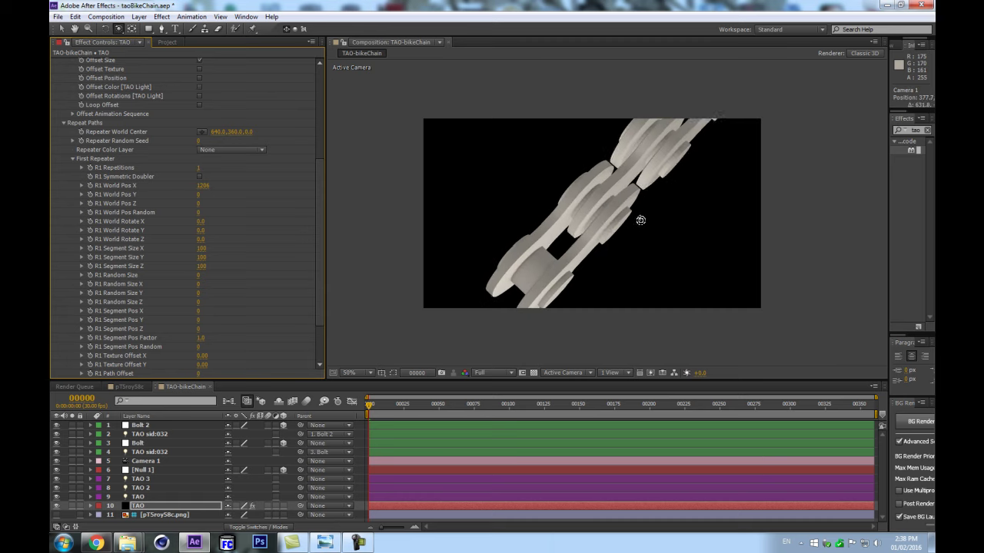
# Step: Add a null object to the composition and place it directly above the TAO light layer
pyautogui.click(146, 489)
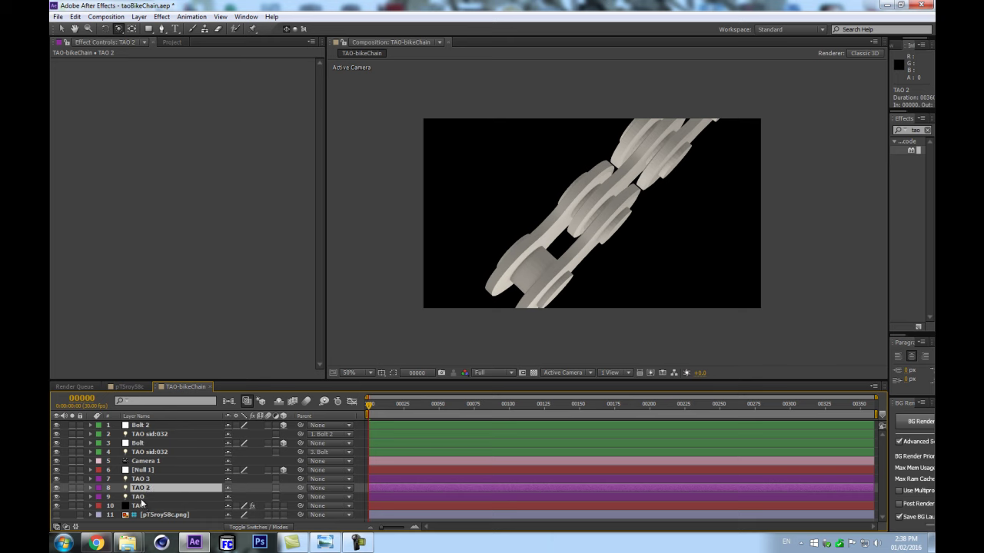
pyautogui.click(140, 497)
pyautogui.hotkey('ctrl', 'alt', 'shift', 'y')
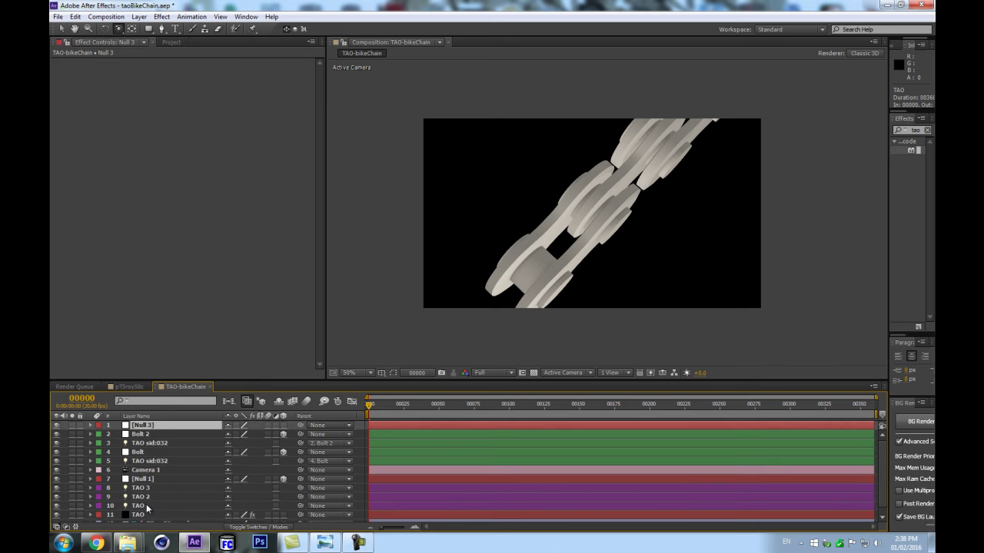
pyautogui.moveTo(150, 497); pyautogui.dragTo(153, 504)
pyautogui.click(152, 479)
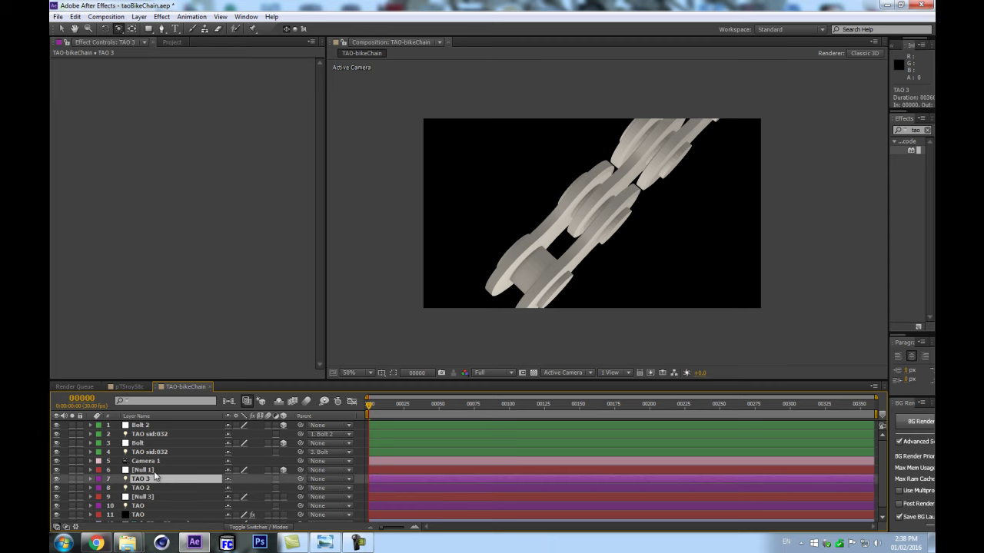
pyautogui.hotkey('ctrl', 'alt', 'shift', 'y')
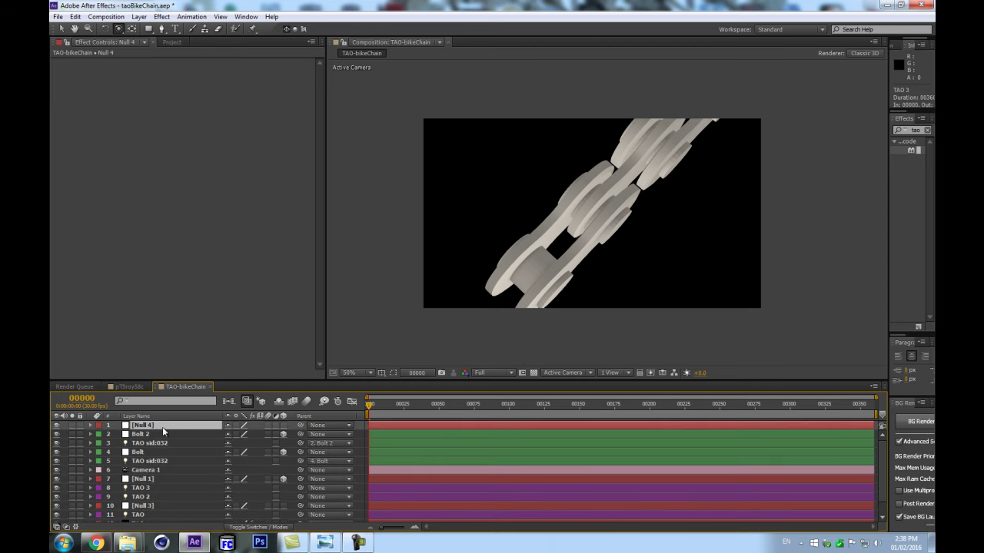
pyautogui.moveTo(174, 426)
pyautogui.mouseDown()
pyautogui.moveTo(162, 504)
pyautogui.moveTo(162, 426)
pyautogui.mouseUp()
pyautogui.hotkey('ctrl', 'z')
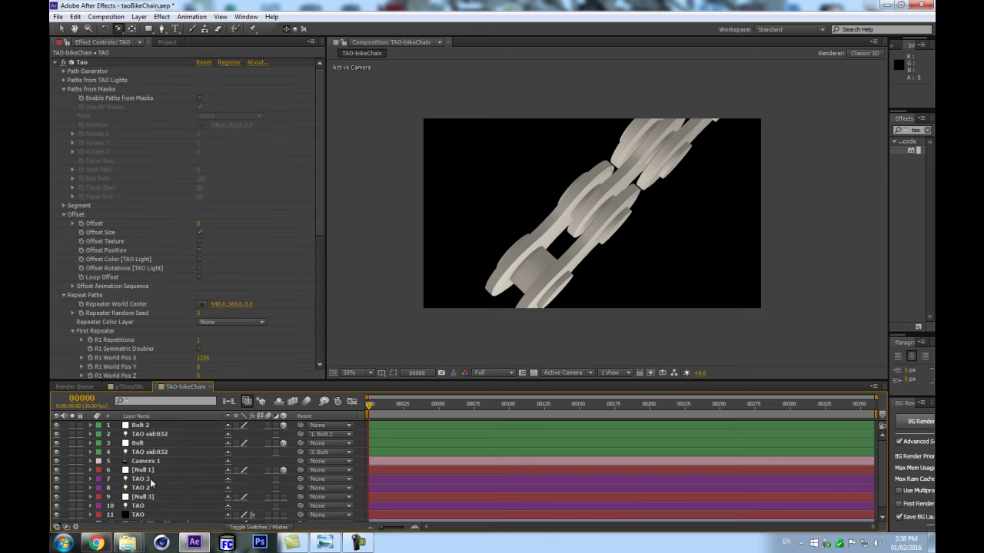
# Step: Move Null 3 up in the layer stack so it sits directly above the TAO 3 light
pyautogui.moveTo(141, 498); pyautogui.dragTo(140, 477)
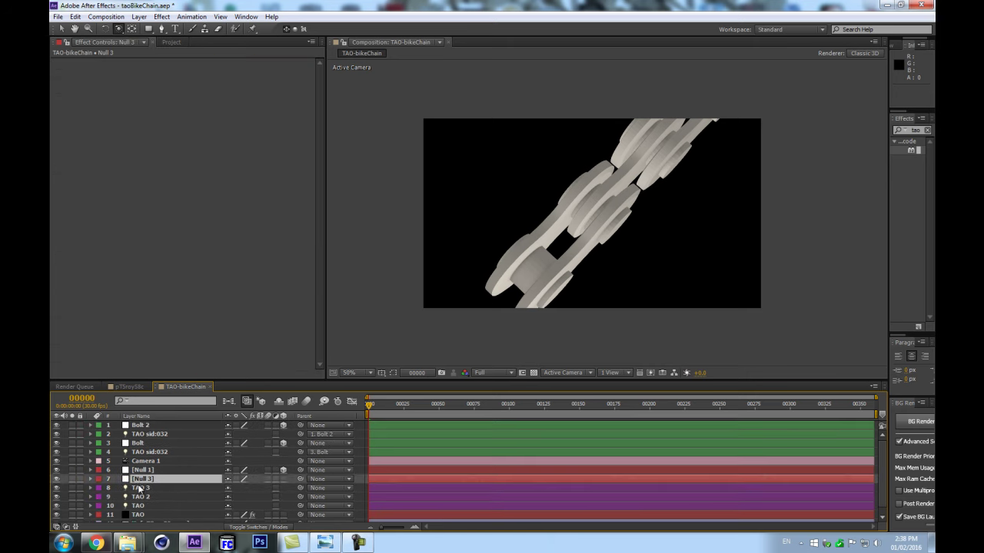
pyautogui.click(139, 489)
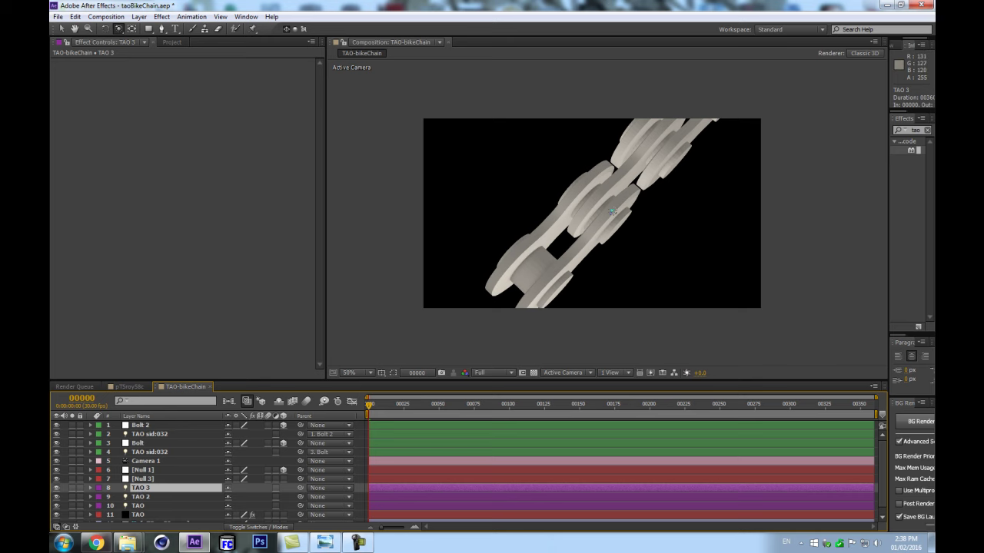
pyautogui.click(154, 479)
pyautogui.press('.')
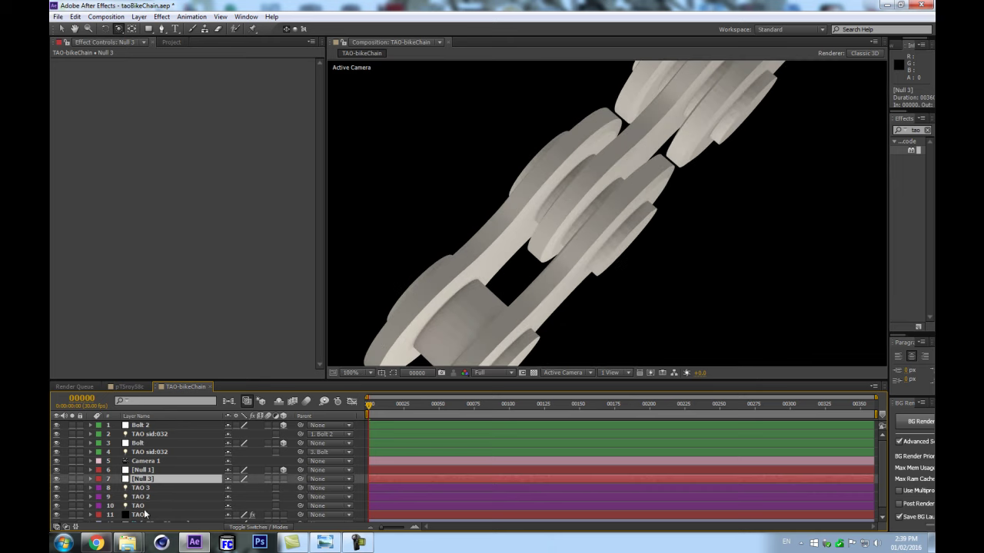
# Step: Set the segment Size Y to 30 in the Tao effect on the TAO solid
pyautogui.click(145, 506)
pyautogui.click(142, 515)
pyautogui.scroll(-5, 282, 228)
pyautogui.scroll(3, 115, 223)
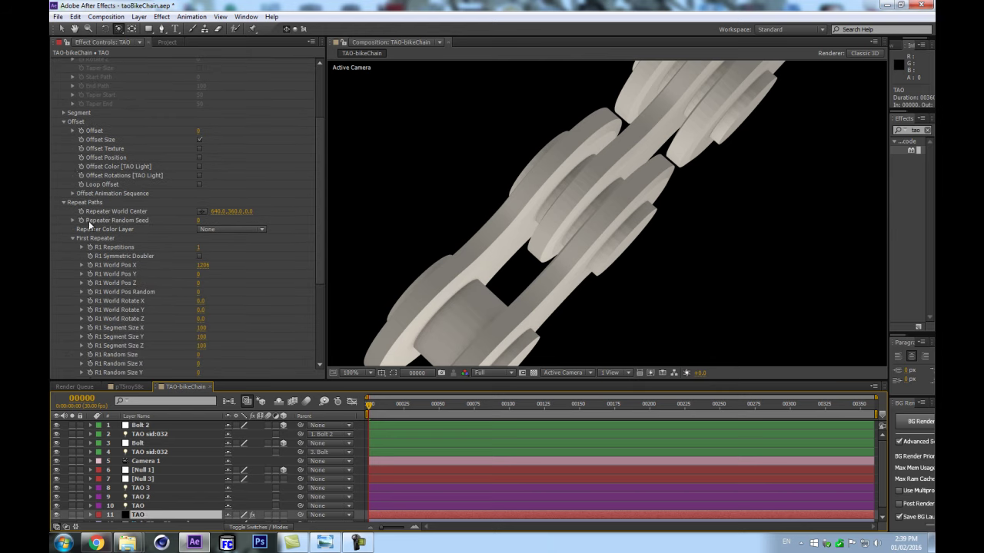
pyautogui.scroll(3, 90, 223)
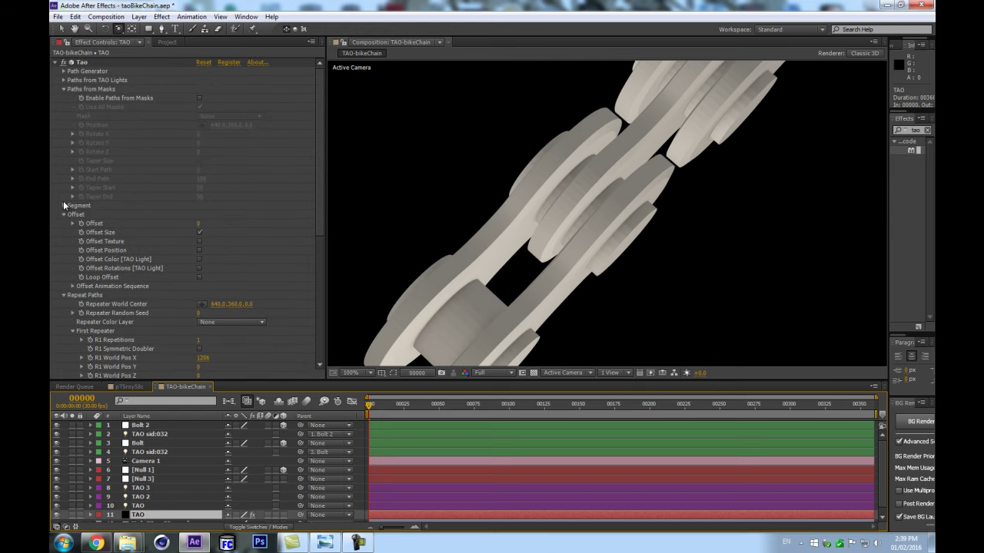
pyautogui.click(65, 205)
pyautogui.scroll(-2, 68, 212)
pyautogui.click(199, 258)
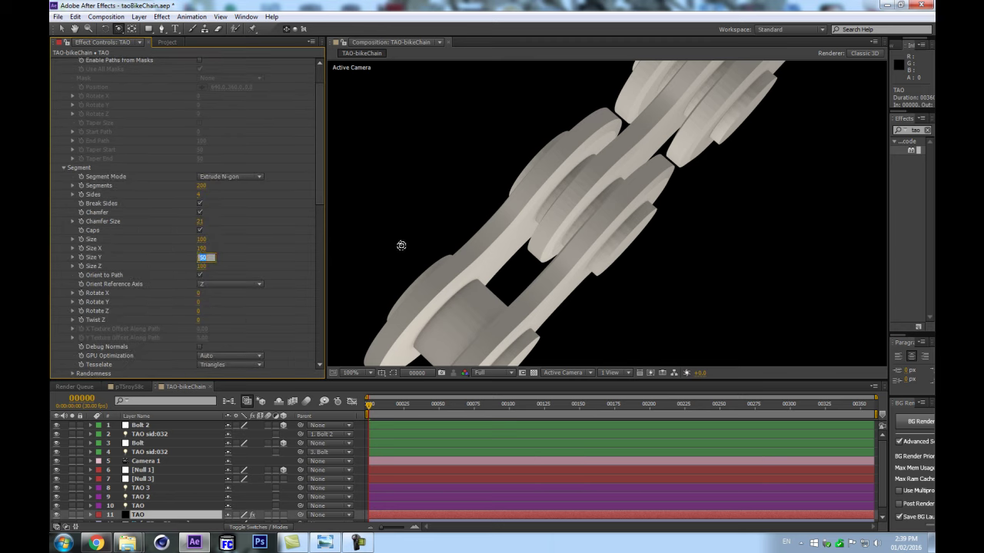
pyautogui.write('30')
pyautogui.press('Return')
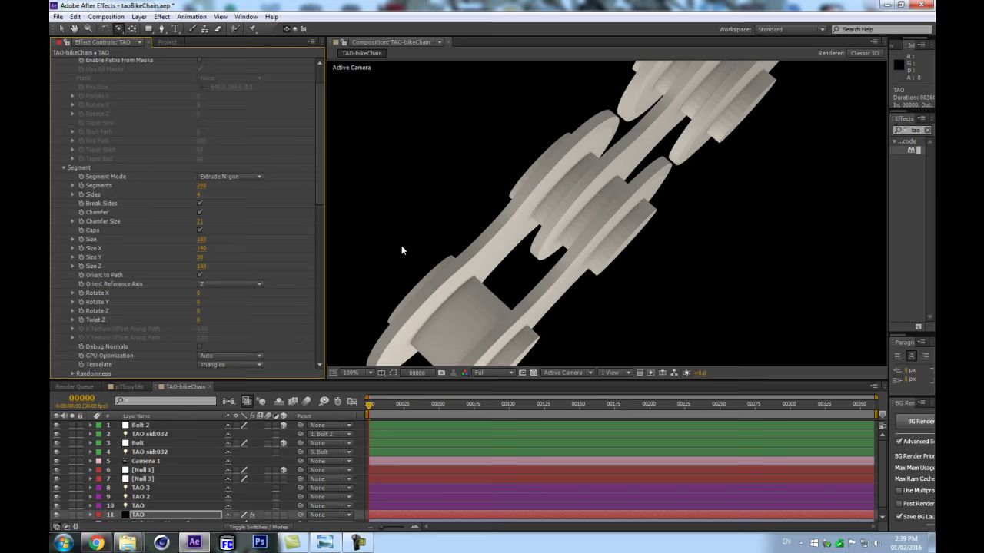
# Step: Change the Y scale of the Bolt and Bolt 2 nulls together to 47% so the oval bolts look round
pyautogui.moveTo(497, 200); pyautogui.dragTo(407, 77)
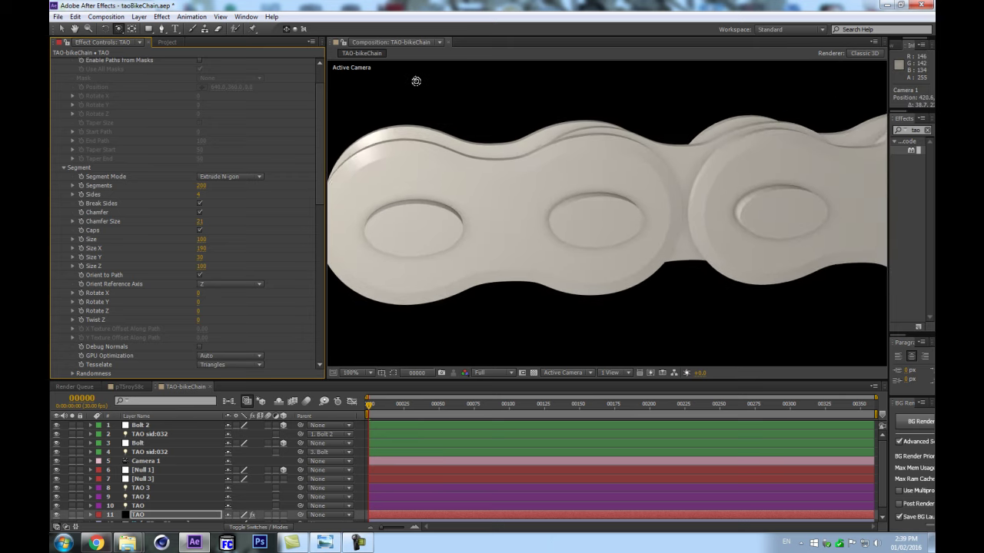
pyautogui.click(150, 425)
pyautogui.keyDown('ctrl'); pyautogui.click(166, 444); pyautogui.keyUp('ctrl')
pyautogui.press('s')
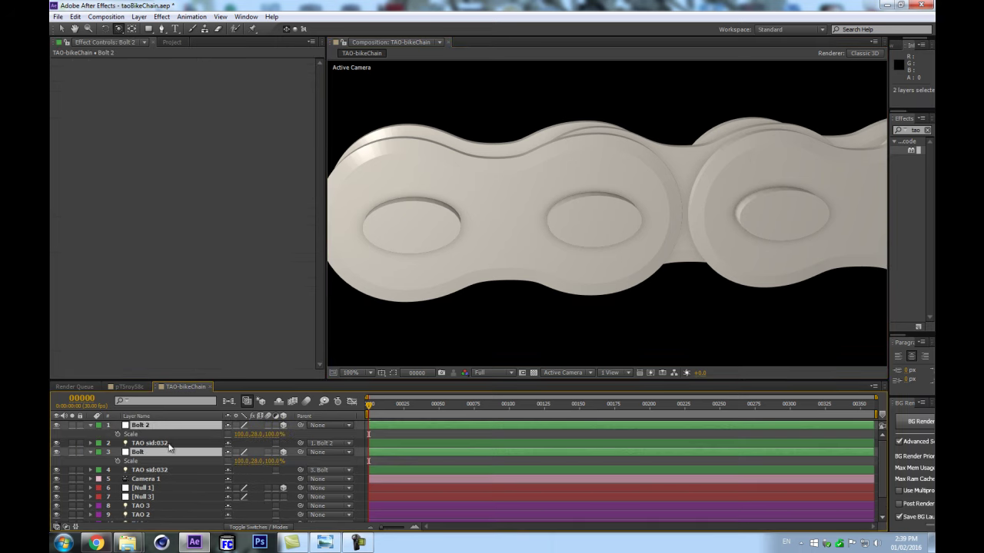
pyautogui.moveTo(263, 463); pyautogui.dragTo(244, 461)
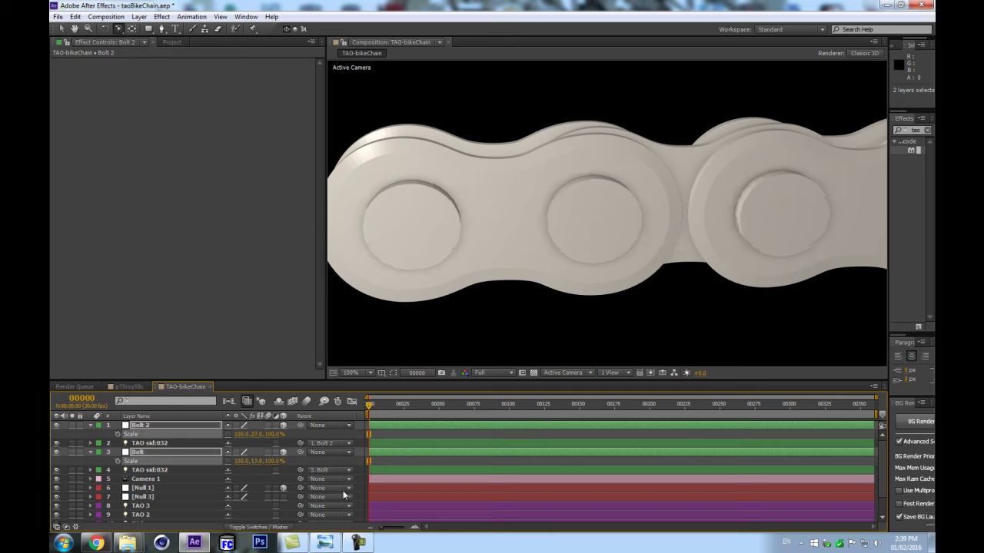
pyautogui.scroll(-1, 472, 253)
pyautogui.press('.')
pyautogui.moveTo(502, 227); pyautogui.dragTo(630, 277)
pyautogui.moveTo(667, 353); pyautogui.dragTo(569, 323)
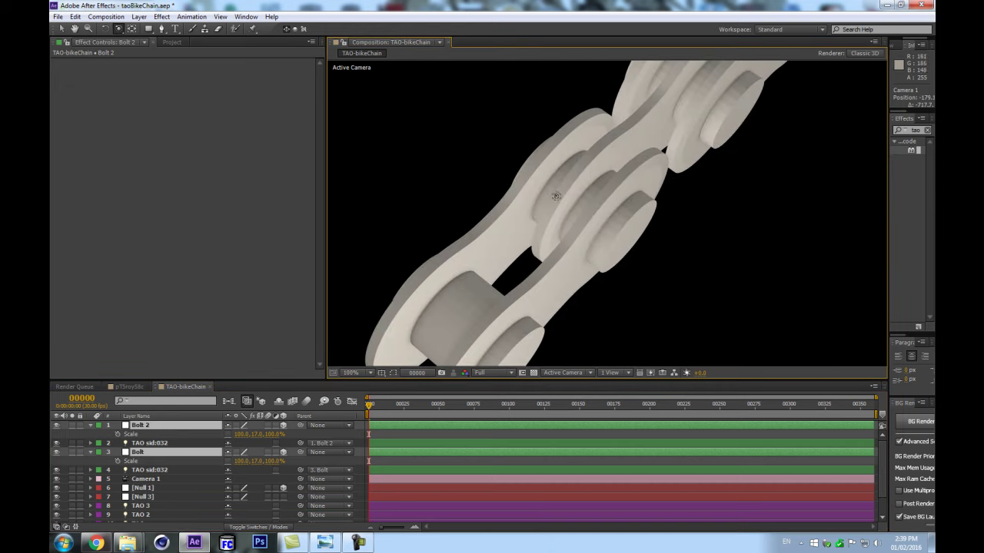
# Step: Make Null 3 a 3D layer and parent the TAO 3 light to it
pyautogui.hotkey('ctrl', 'a')
pyautogui.click(89, 453)
pyautogui.hotkey('ctrl', 'shift', 'a')
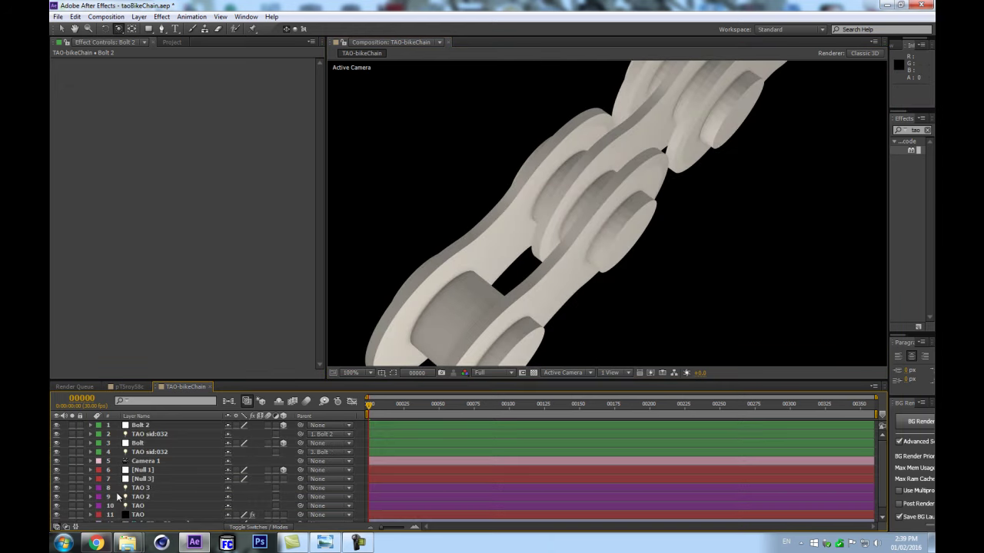
pyautogui.click(157, 479)
pyautogui.click(283, 479)
pyautogui.click(147, 489)
pyautogui.moveTo(300, 488); pyautogui.dragTo(197, 480)
pyautogui.click(197, 480)
# Step: Unlink Null 3's scale proportions and set its scale to 90% in X and 43% in Y
pyautogui.press('s')
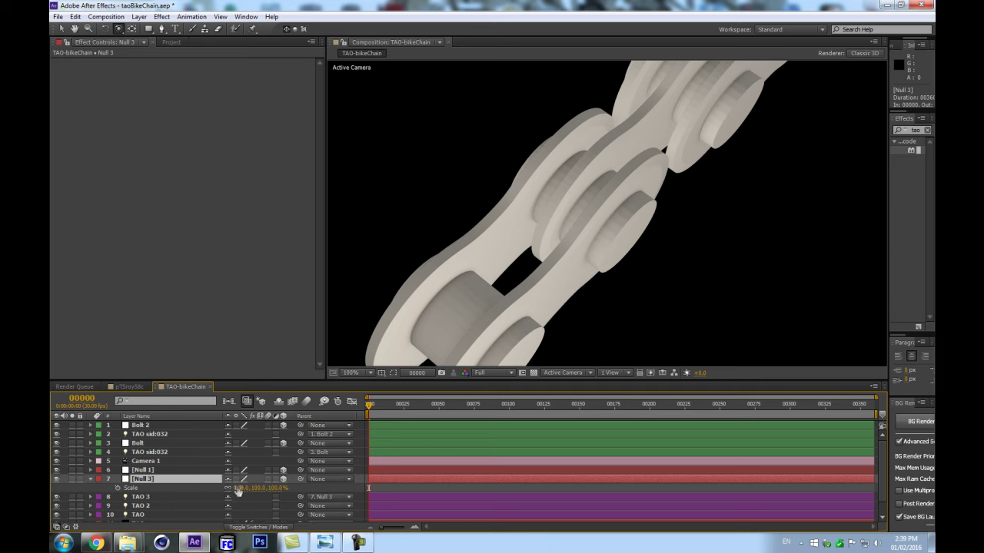
pyautogui.click(225, 494)
pyautogui.moveTo(257, 488); pyautogui.dragTo(226, 490)
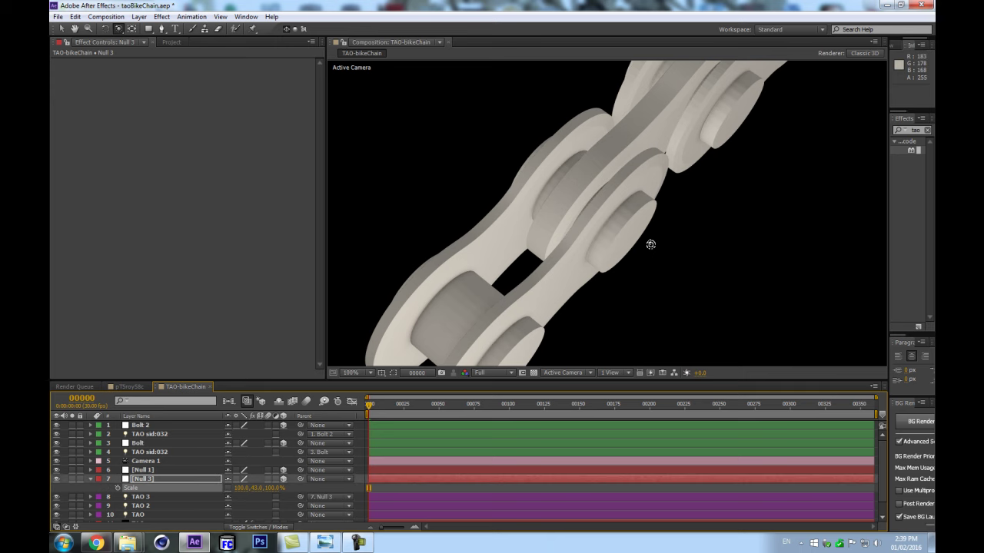
pyautogui.moveTo(622, 244); pyautogui.dragTo(600, 146)
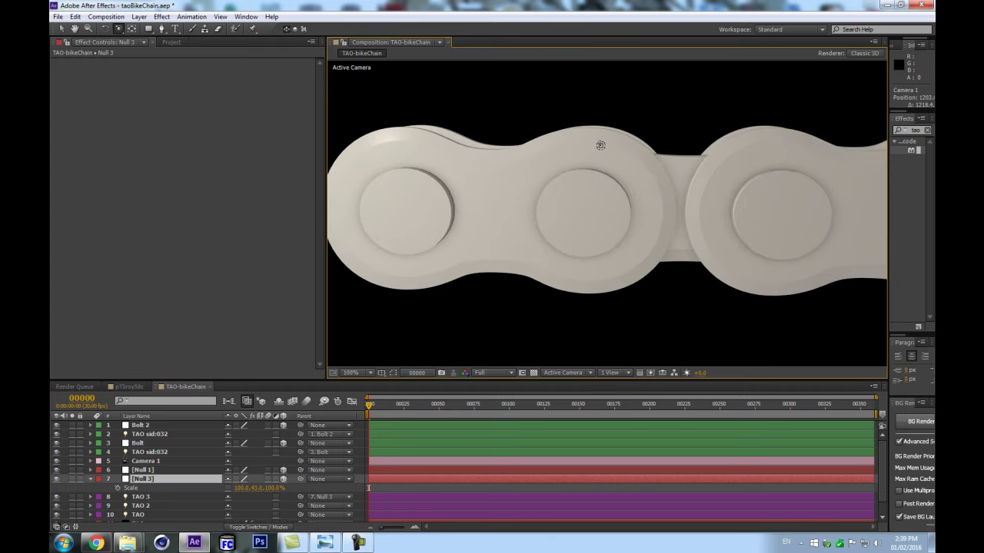
pyautogui.moveTo(241, 488); pyautogui.dragTo(233, 487)
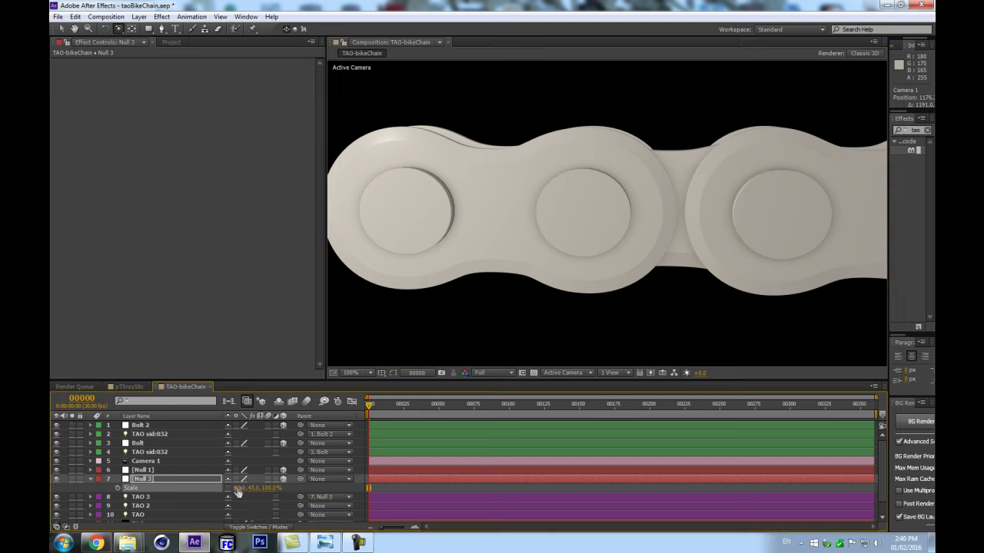
# Step: Orbit the camera and dolly it far back so the whole bike chain fits in the frame
pyautogui.moveTo(651, 223); pyautogui.dragTo(419, 544)
pyautogui.press('v')
pyautogui.press('c')
pyautogui.press('c')
pyautogui.moveTo(688, 131)
pyautogui.mouseDown()
pyautogui.moveTo(582, 402)
pyautogui.moveTo(542, 185)
pyautogui.moveTo(545, 21)
pyautogui.moveTo(570, 1)
pyautogui.mouseUp()
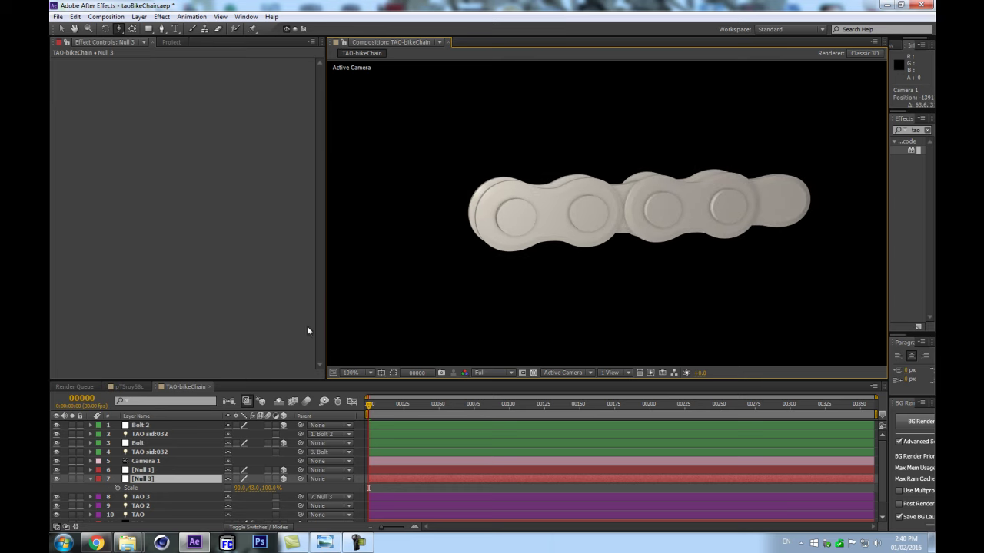
pyautogui.moveTo(691, 186); pyautogui.dragTo(667, 315)
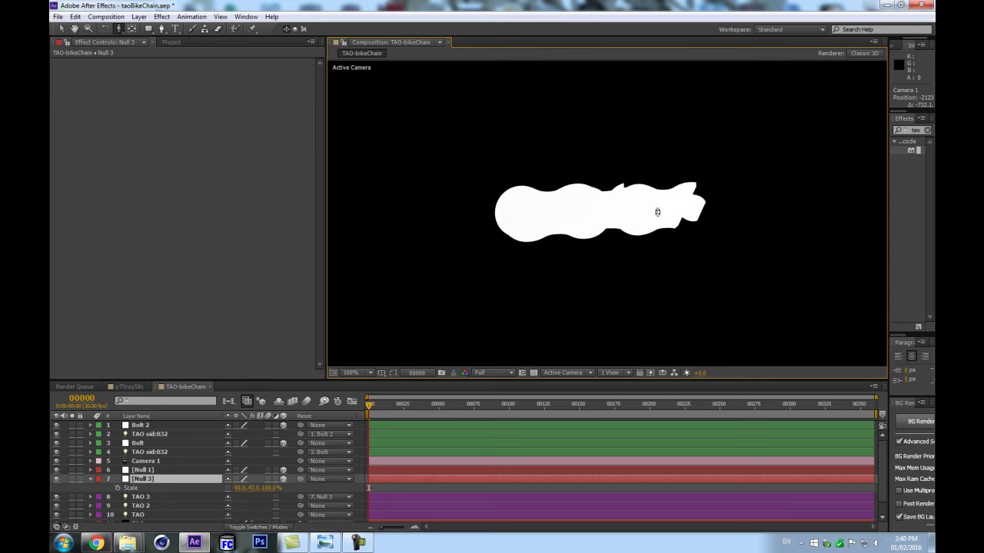
pyautogui.scroll(-1, 656, 212)
# Step: Raise the Far distance in the TAO solid's Visibility settings to 34600
pyautogui.hotkey('ctrl', 'a')
pyautogui.click(87, 476)
pyautogui.hotkey('ctrl', 'a')
pyautogui.click(89, 479)
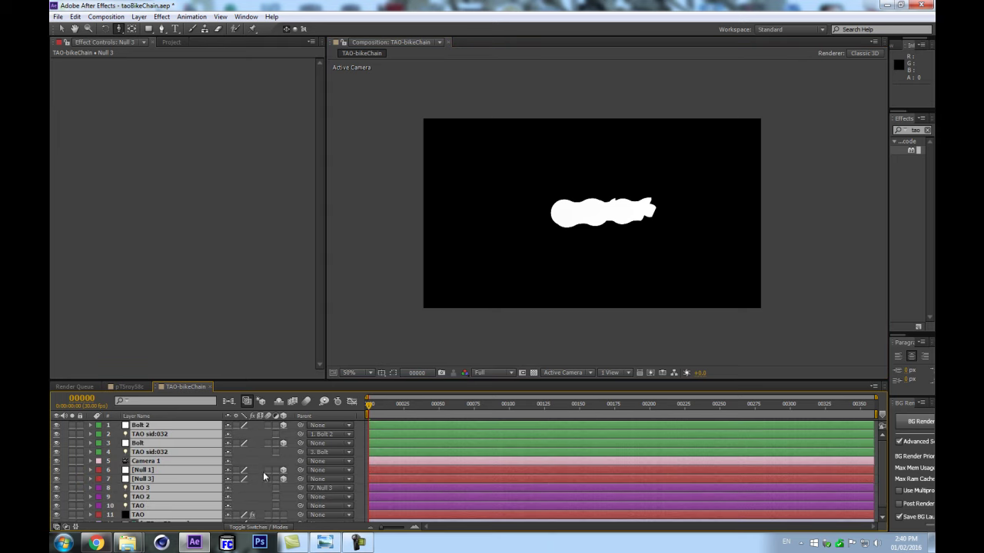
pyautogui.hotkey('ctrl', 'shift', 'a')
pyautogui.scroll(-1, 154, 492)
pyautogui.click(146, 509)
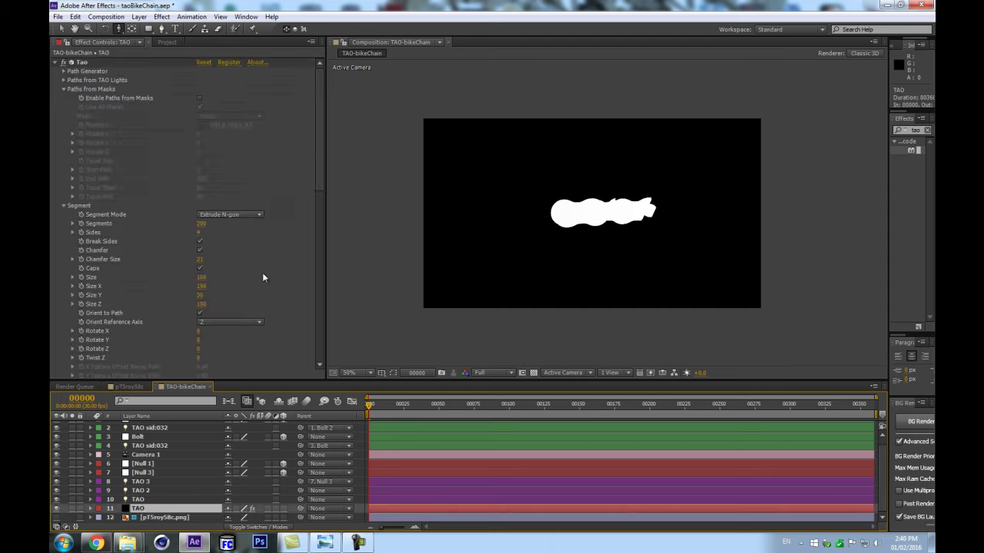
pyautogui.moveTo(316, 166); pyautogui.dragTo(298, 376)
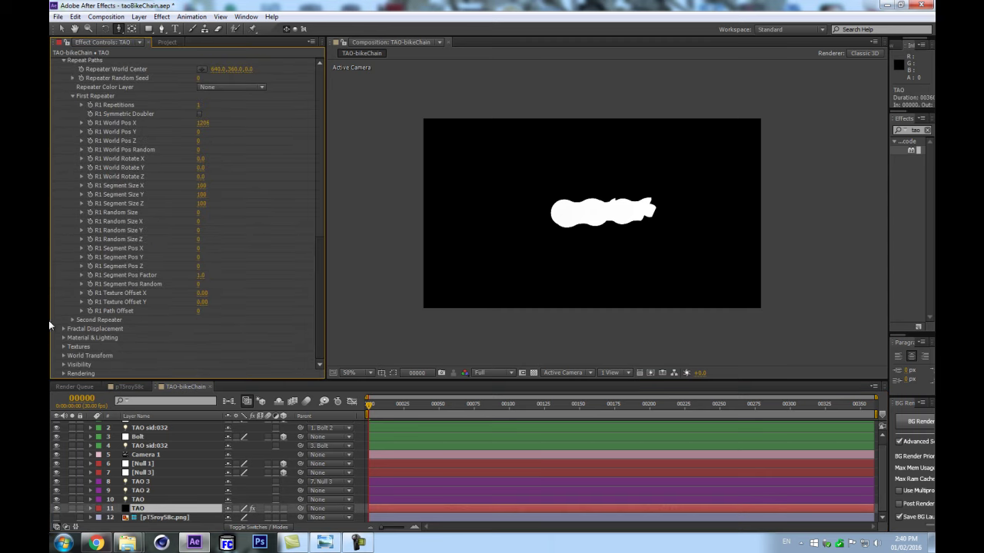
pyautogui.click(63, 374)
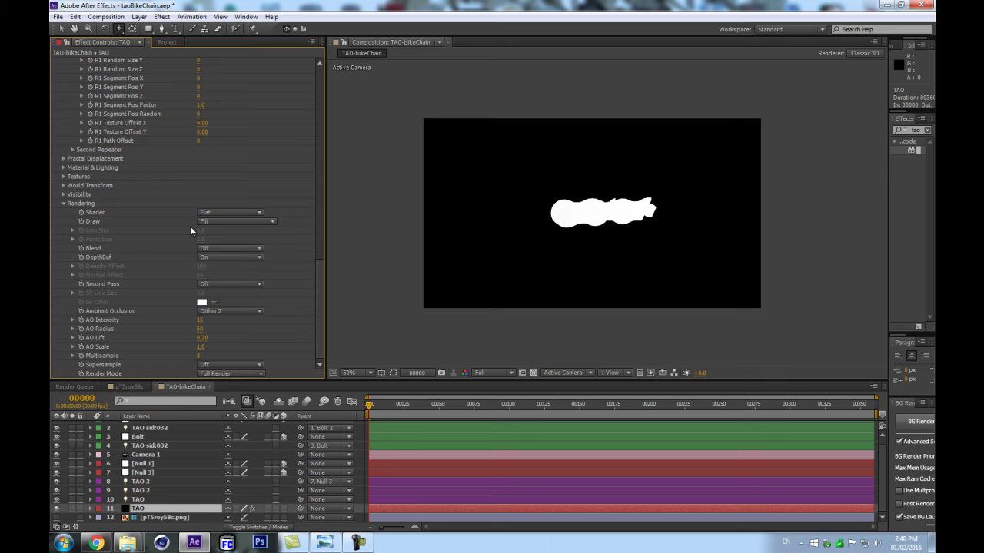
pyautogui.click(63, 195)
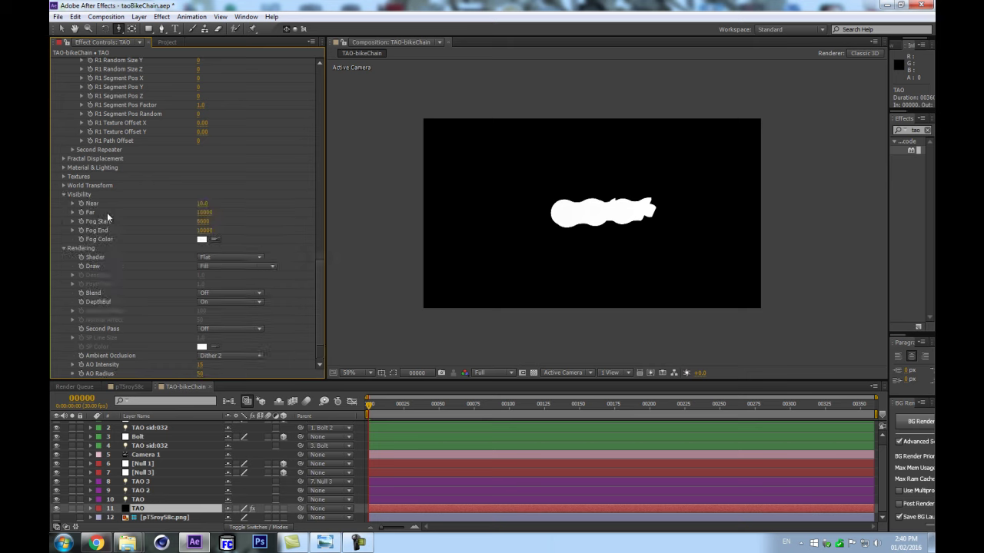
pyautogui.moveTo(214, 210); pyautogui.dragTo(229, 207)
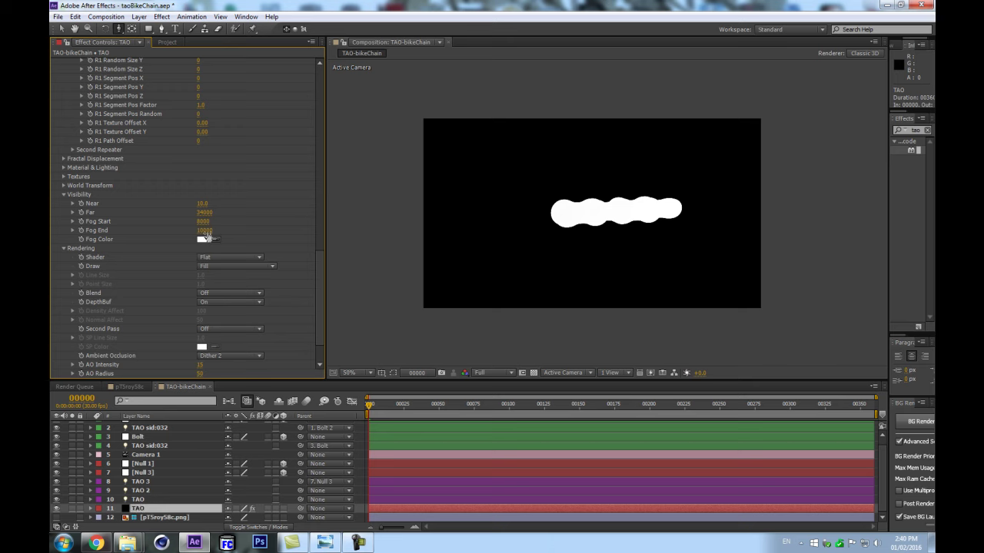
# Step: Set Fog End to 74100 and Fog Start to 27200, and sample black from the composition as the fog color
pyautogui.moveTo(205, 230); pyautogui.dragTo(494, 198)
pyautogui.moveTo(202, 223); pyautogui.dragTo(282, 210)
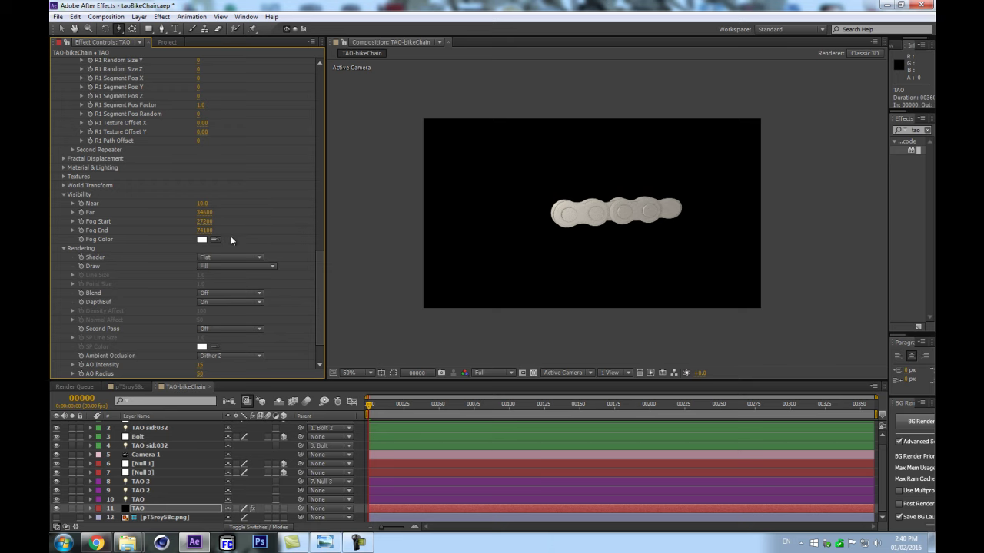
pyautogui.click(214, 239)
pyautogui.click(500, 251)
# Step: Orbit to an angled view of the chain and raise AO Intensity to 65 and AO Scale to about 6
pyautogui.scroll(3, 619, 325)
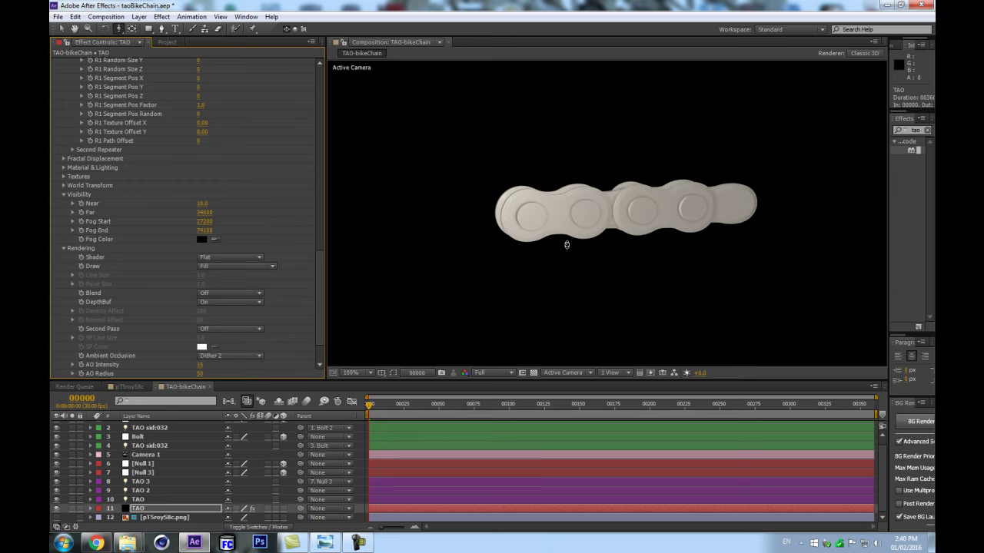
pyautogui.scroll(-6, 596, 262)
pyautogui.scroll(4, 630, 268)
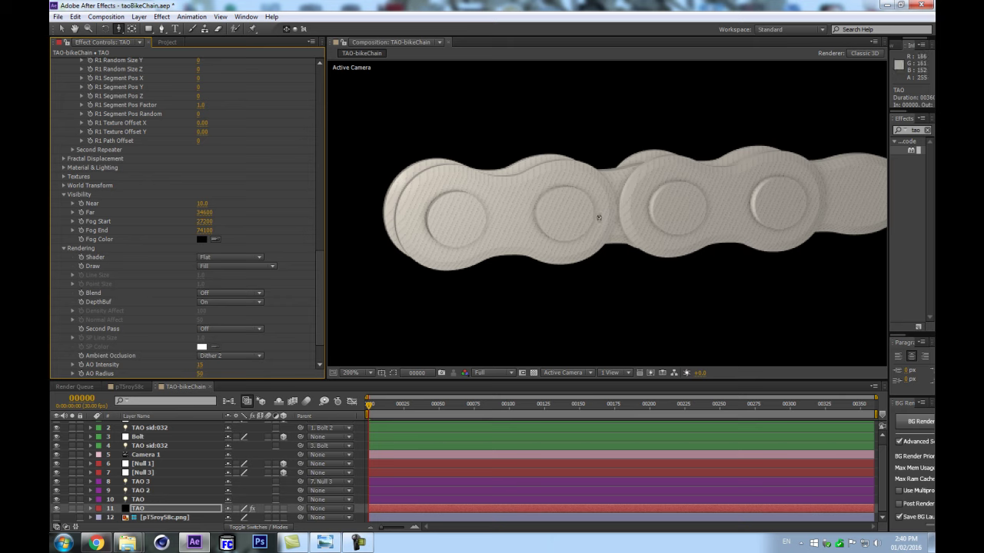
pyautogui.scroll(-2, 87, 323)
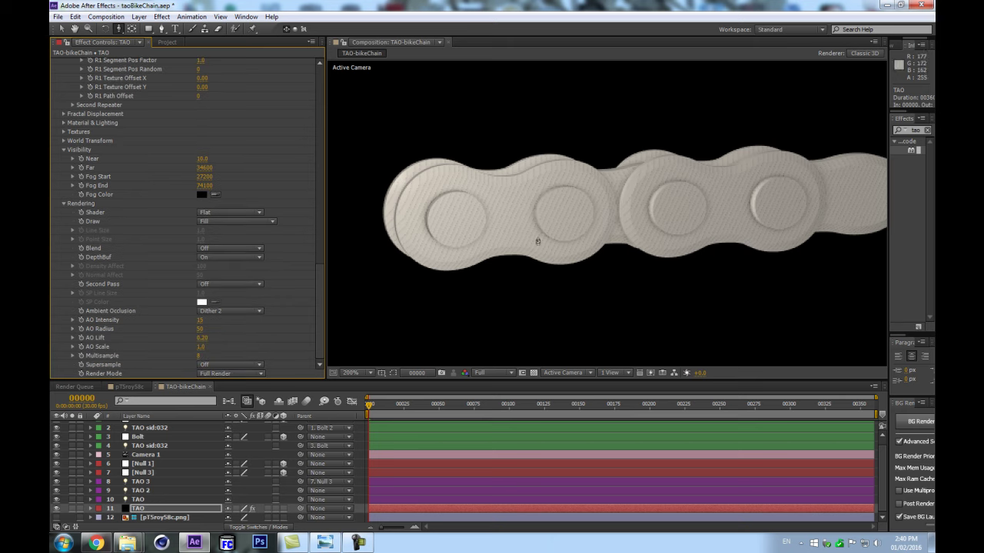
pyautogui.moveTo(514, 208); pyautogui.dragTo(589, 266)
pyautogui.scroll(3, 540, 249)
pyautogui.scroll(-4, 540, 249)
pyautogui.scroll(1, 525, 264)
pyautogui.moveTo(199, 320); pyautogui.dragTo(223, 312)
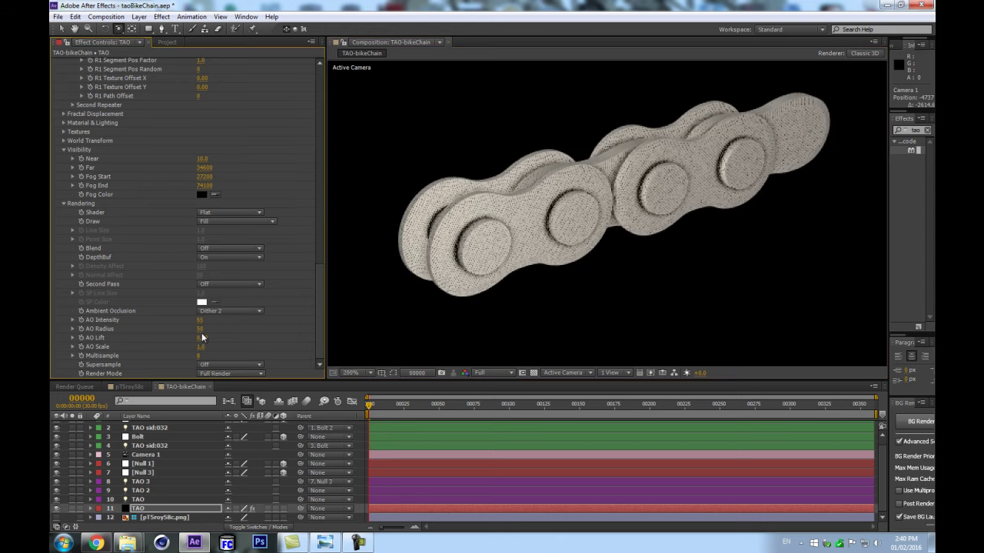
pyautogui.moveTo(200, 347); pyautogui.dragTo(235, 347)
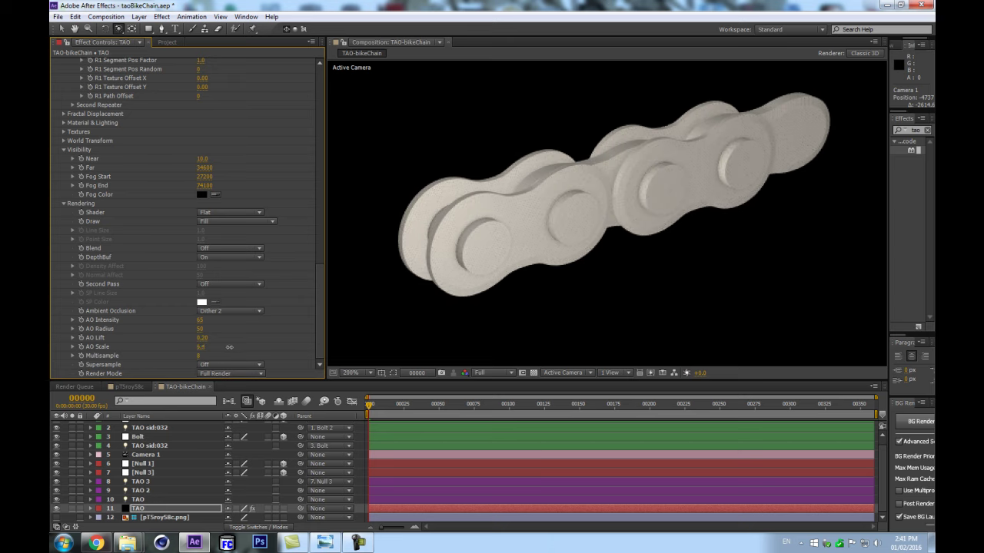
# Step: Set AO Radius to 144, AO Intensity to 273 and AO Lift to 0.24 for the TAO solid's ambient occlusion
pyautogui.scroll(1, 542, 226)
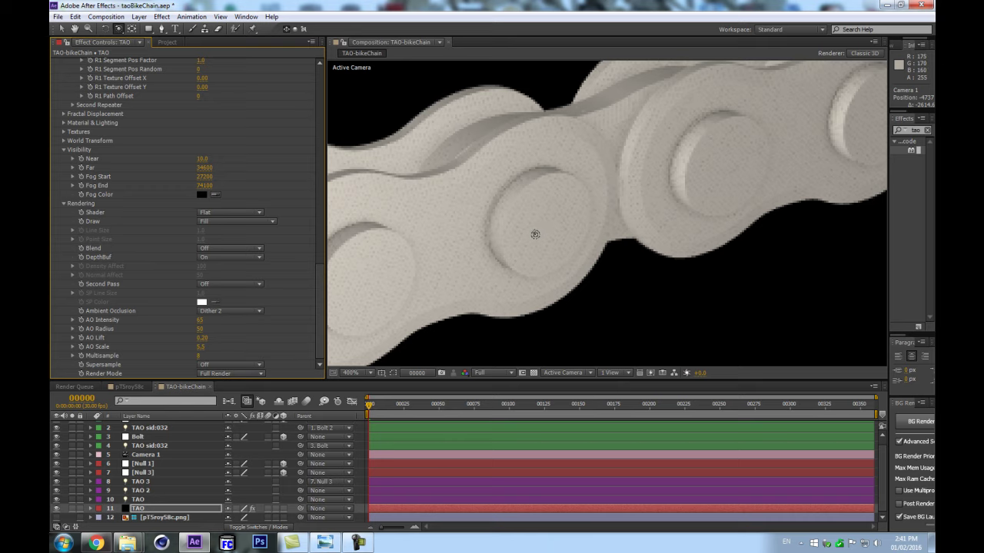
pyautogui.scroll(-1, 536, 230)
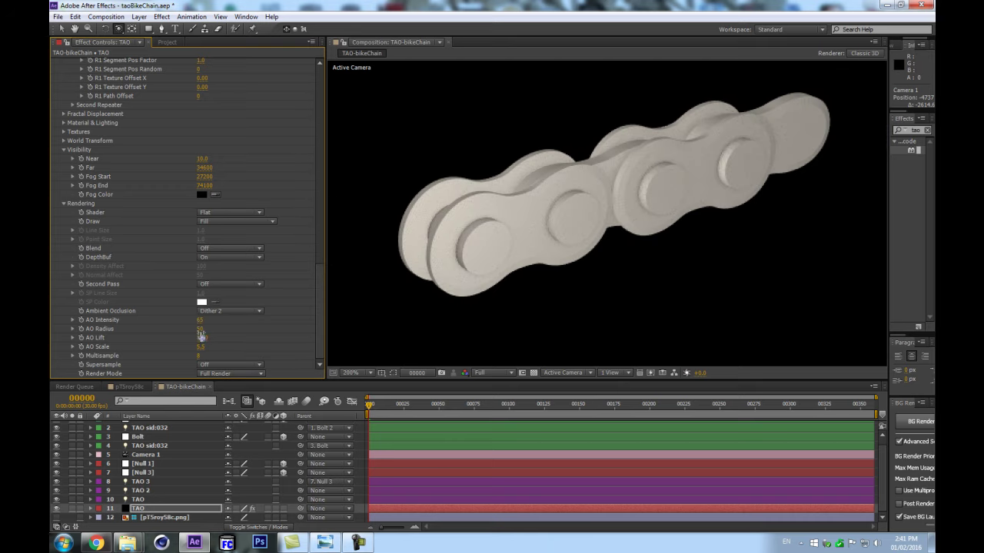
pyautogui.moveTo(227, 325); pyautogui.dragTo(241, 322)
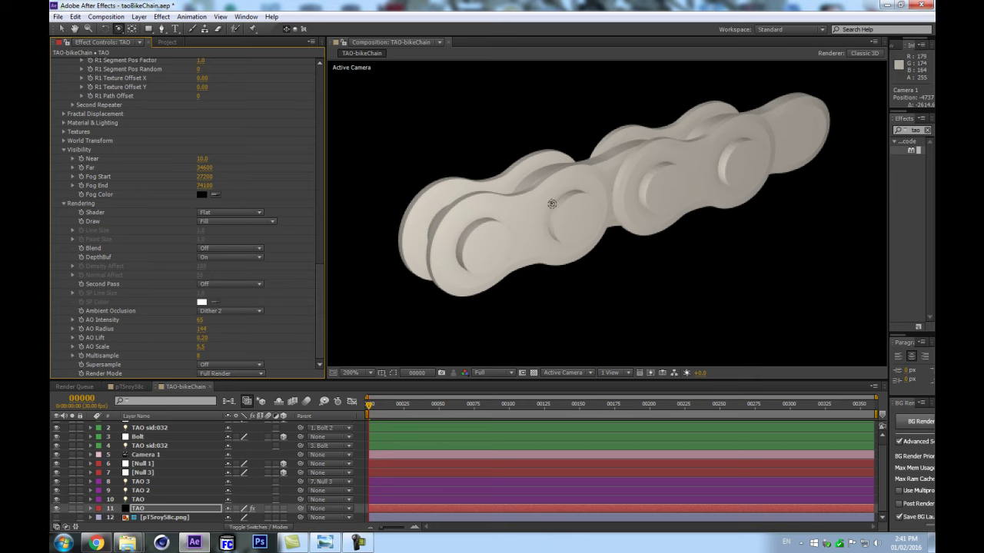
pyautogui.press('.')
pyautogui.moveTo(200, 319); pyautogui.dragTo(304, 301)
pyautogui.press(',')
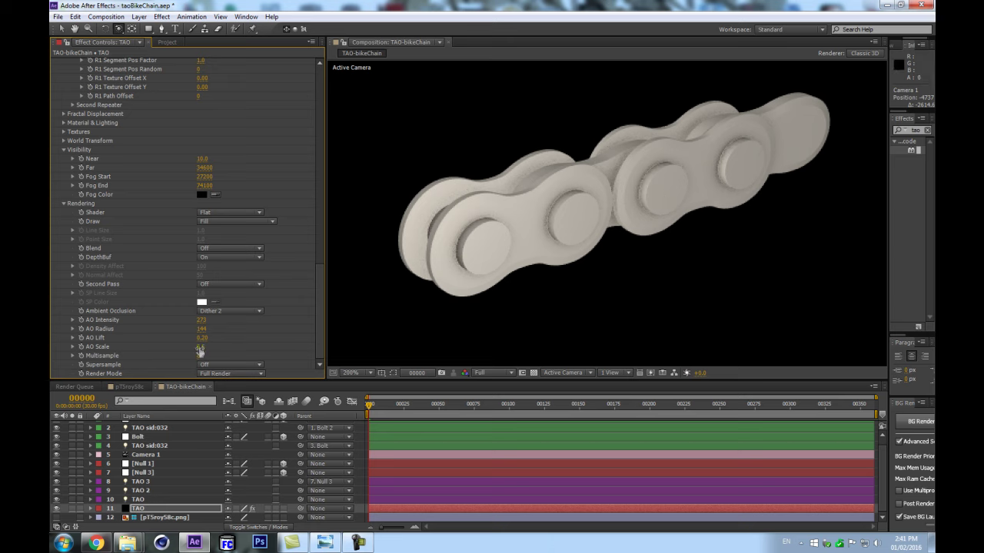
pyautogui.moveTo(202, 339)
pyautogui.mouseDown()
pyautogui.moveTo(217, 336)
pyautogui.moveTo(189, 336)
pyautogui.moveTo(198, 332)
pyautogui.mouseUp()
pyautogui.press(',')
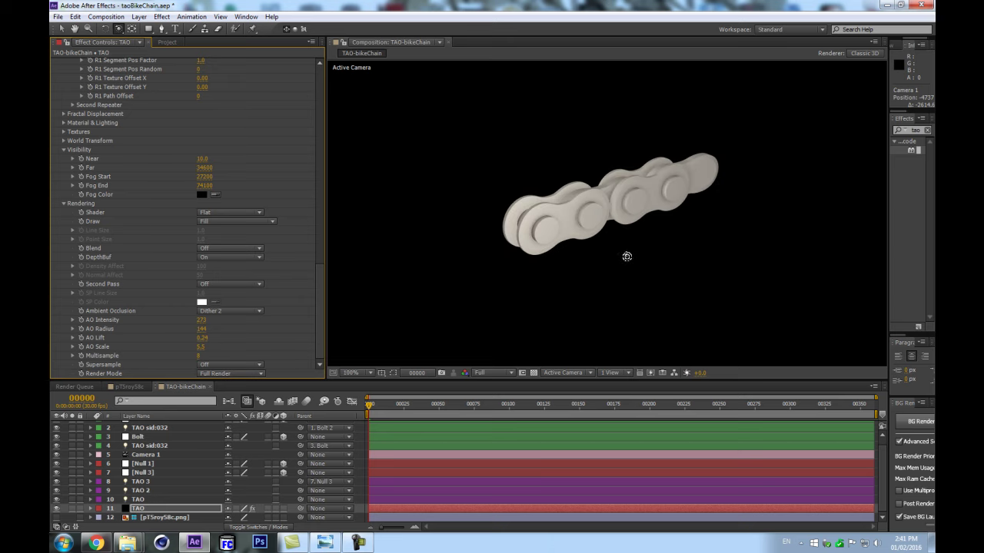
# Step: Set R1 Repetitions to 6 in the TAO solid's First Repeater settings to lengthen the chain
pyautogui.moveTo(639, 240); pyautogui.dragTo(543, 269)
pyautogui.scroll(1, 554, 266)
pyautogui.press(',')
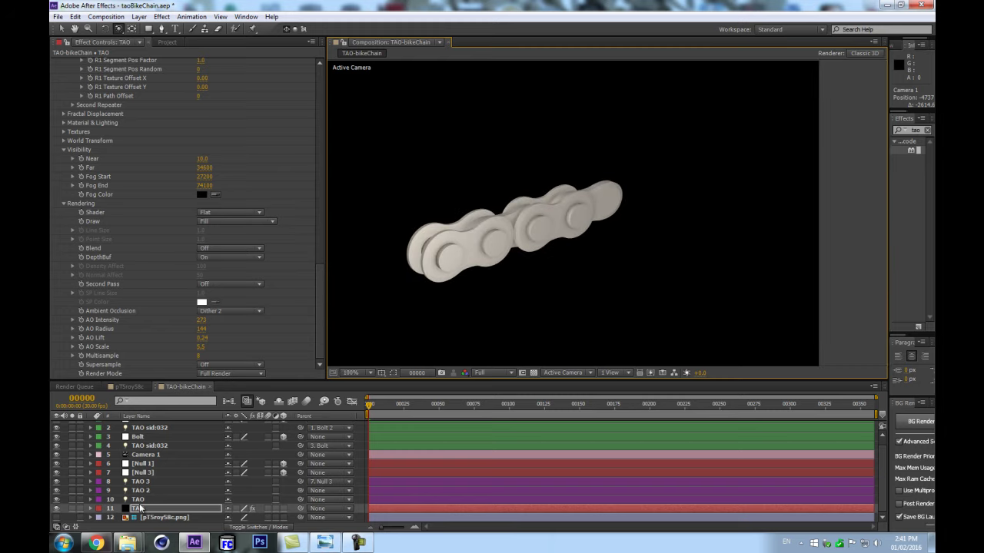
pyautogui.click(187, 389)
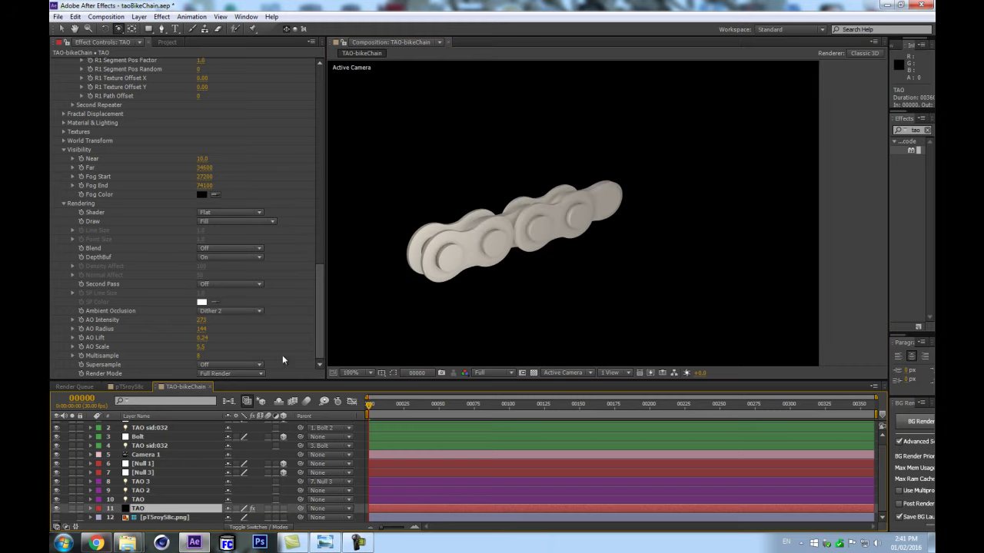
pyautogui.scroll(3, 229, 275)
pyautogui.scroll(4, 140, 208)
pyautogui.scroll(3, 192, 150)
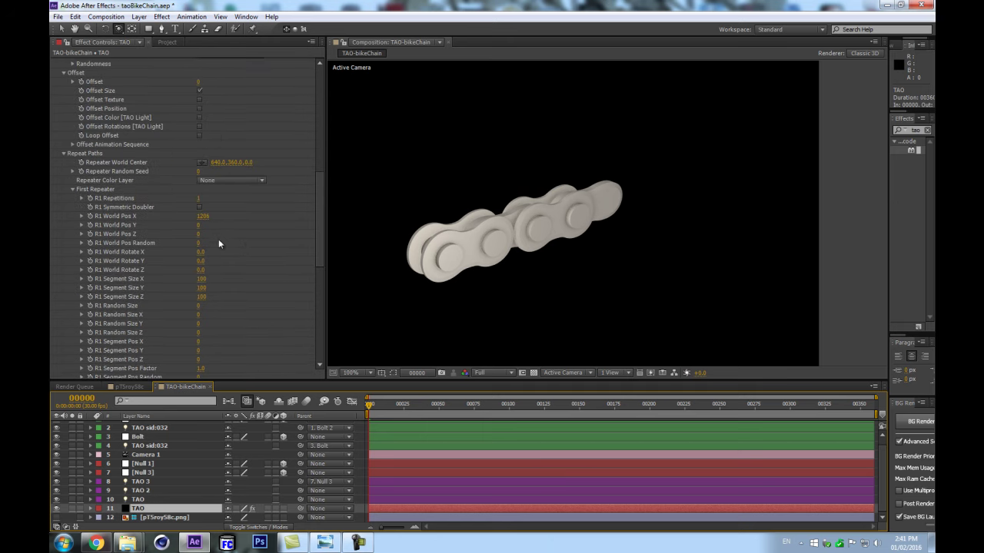
pyautogui.click(199, 198)
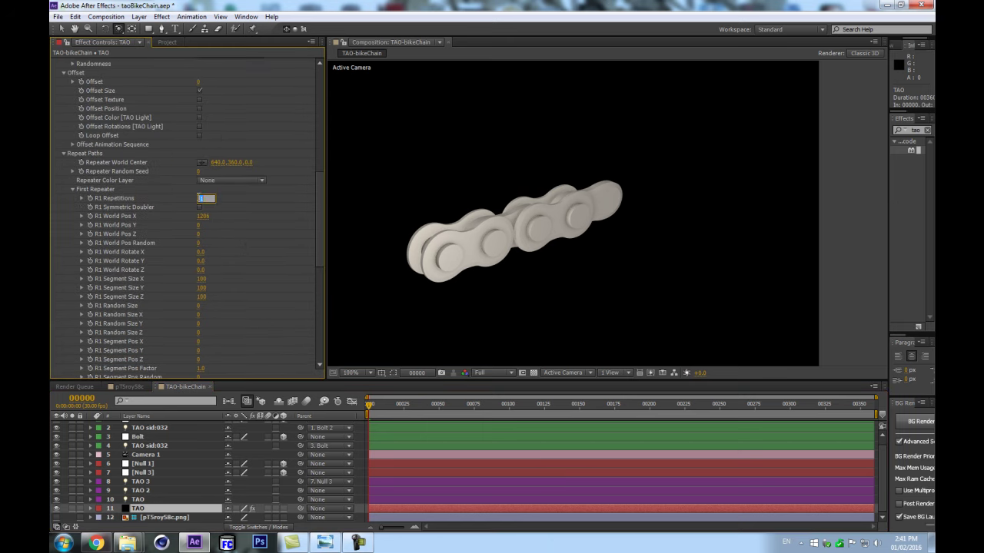
pyautogui.write('6')
pyautogui.press('Return')
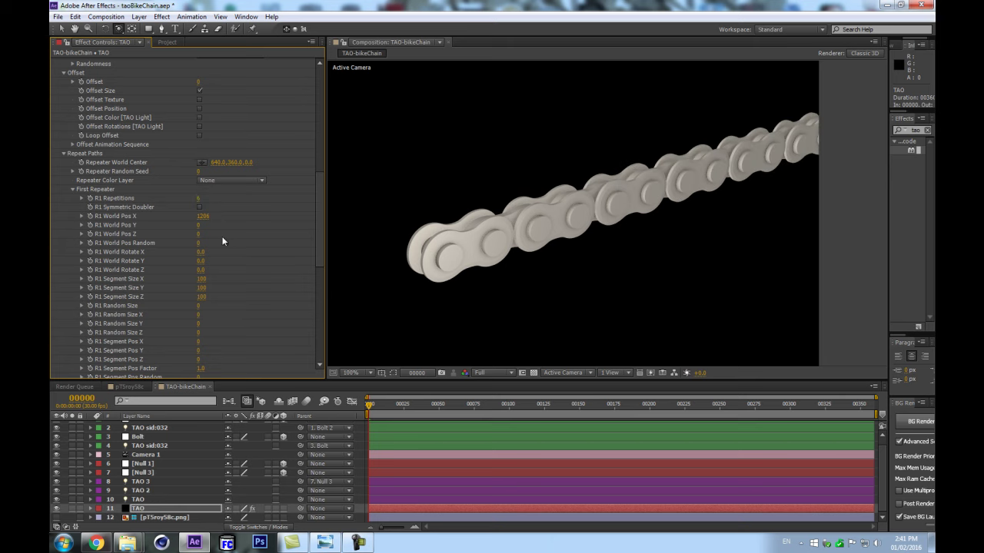
# Step: Curl the chain into a ring with R1 World Rotate Z at 50 and orbit the camera to face it
pyautogui.moveTo(496, 249); pyautogui.dragTo(430, 231)
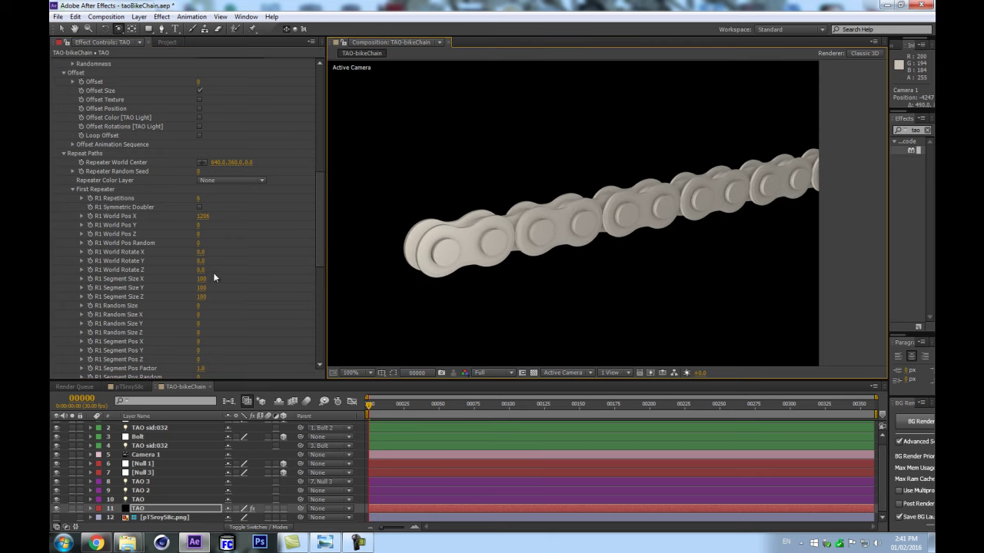
pyautogui.moveTo(204, 251); pyautogui.dragTo(222, 266)
pyautogui.hotkey('ctrl', 'z')
pyautogui.hotkey('ctrl', 'z')
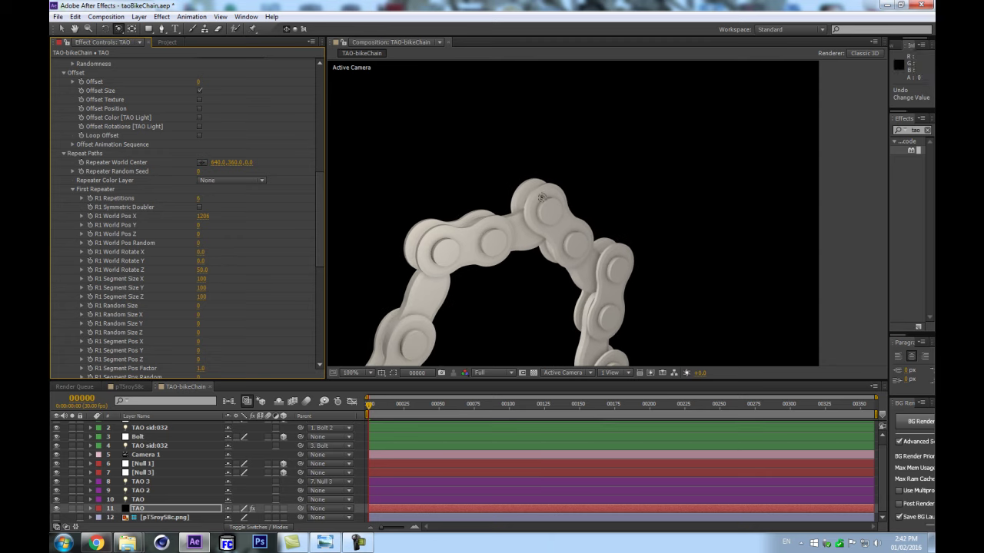
pyautogui.scroll(-2, 484, 249)
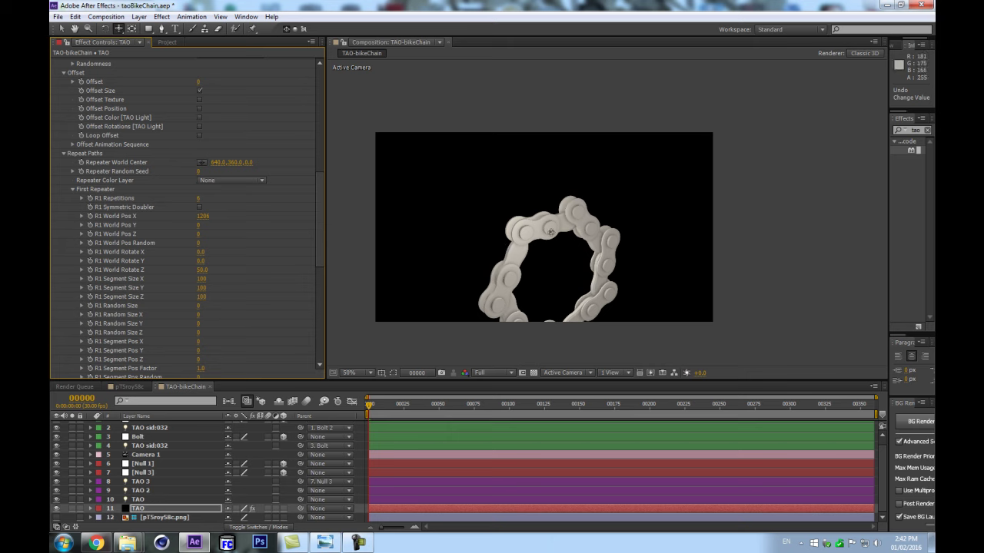
pyautogui.moveTo(548, 265); pyautogui.dragTo(504, 242)
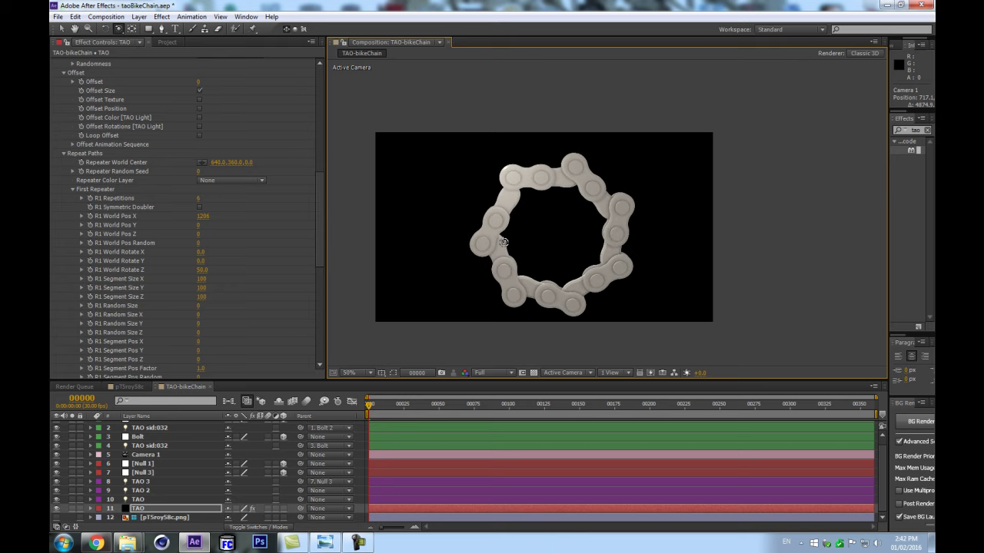
pyautogui.scroll(2, 515, 265)
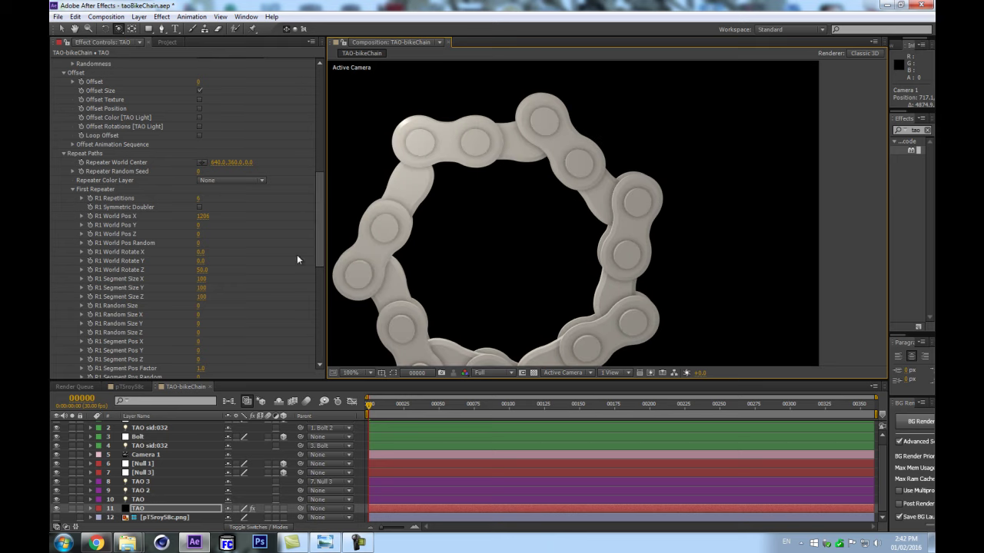
# Step: Set R1 Repetitions to 10 and R1 World Rotate Z to 36, and reframe the camera around the full ring
pyautogui.click(198, 200)
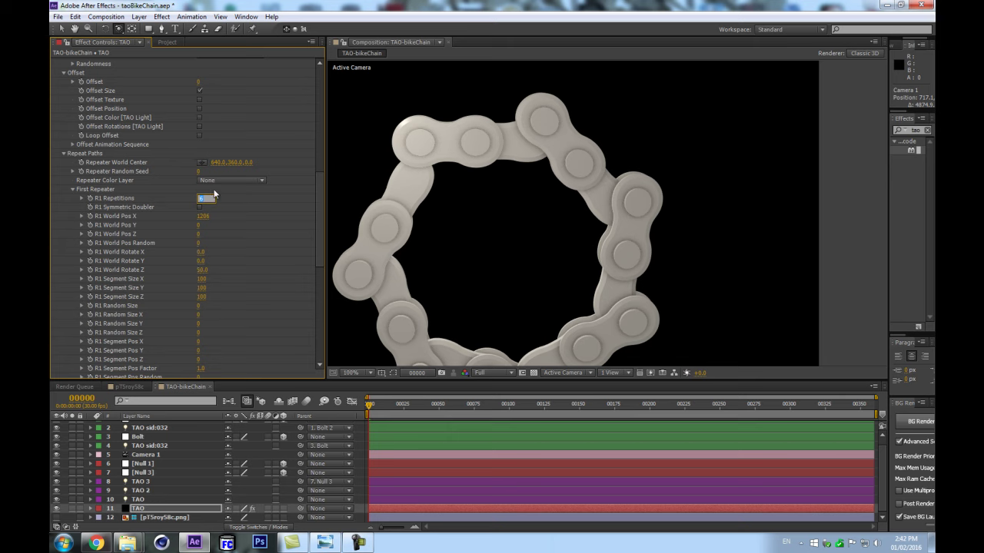
pyautogui.write('10')
pyautogui.press('Return')
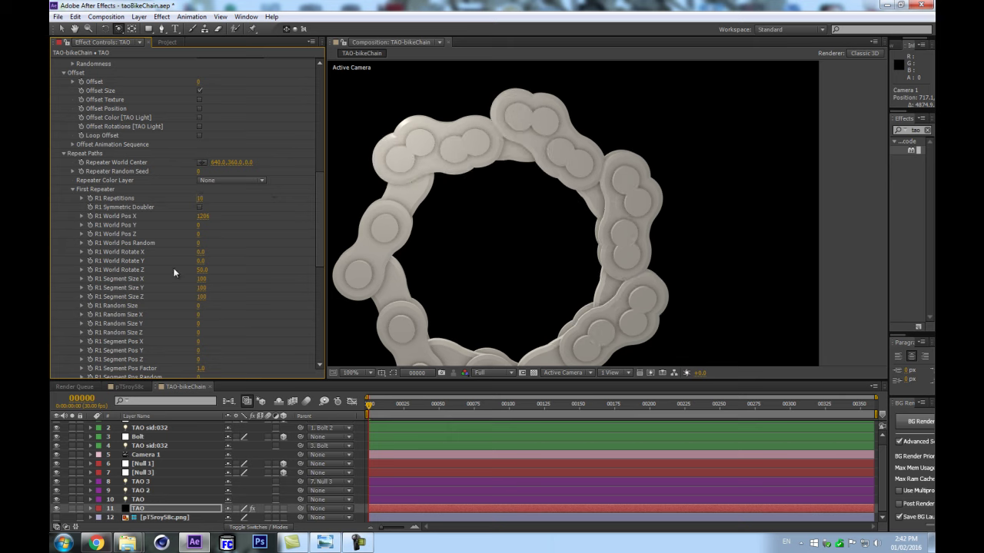
pyautogui.click(199, 271)
pyautogui.write('9')
pyautogui.write('10')
pyautogui.press('Return')
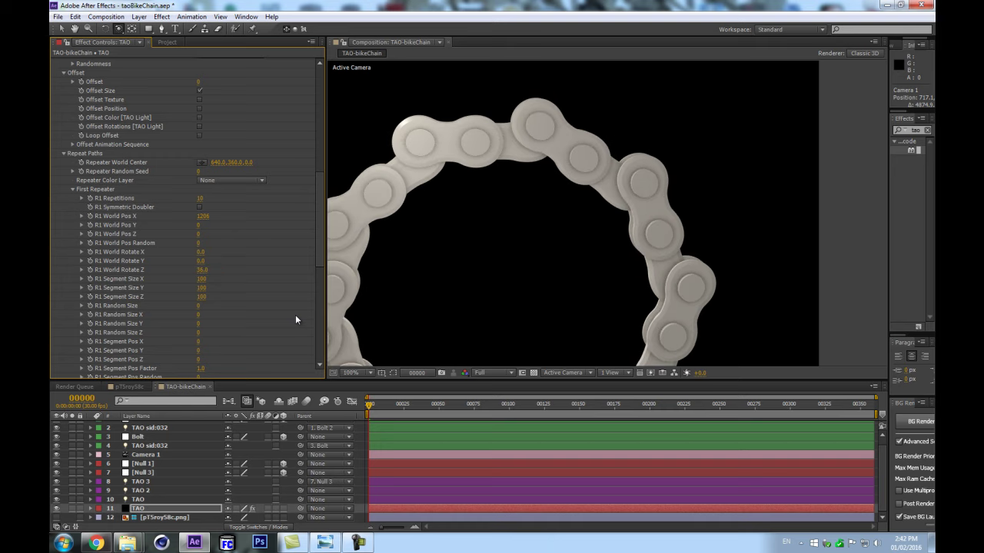
pyautogui.scroll(-2, 442, 197)
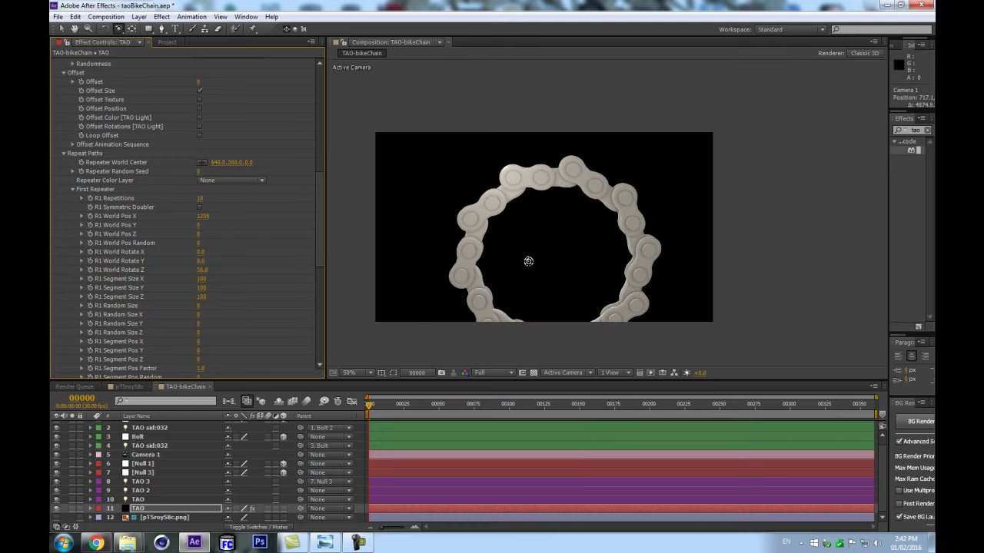
pyautogui.moveTo(545, 256); pyautogui.dragTo(532, 227)
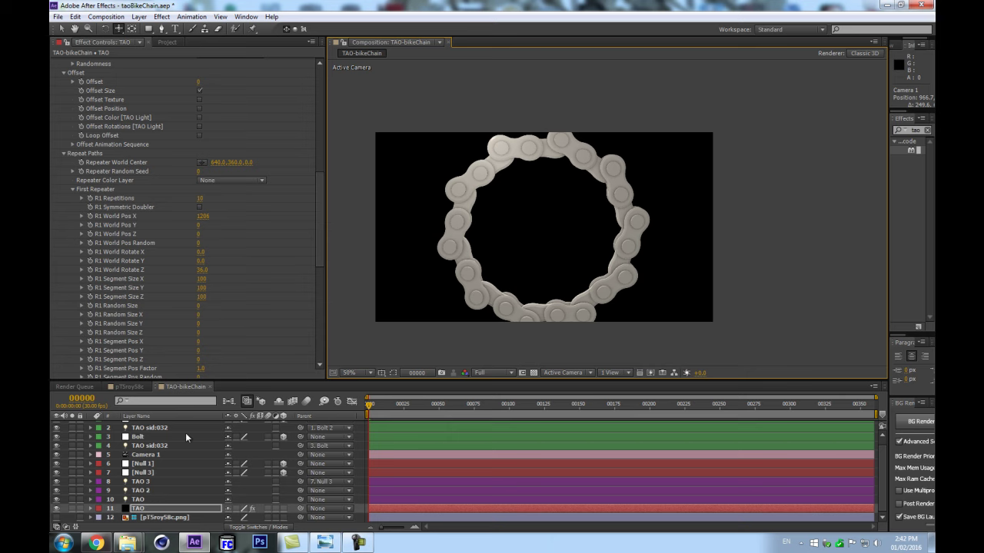
# Step: Enlarge the timeline area and change the label color of the Null 3 layer to Purple
pyautogui.moveTo(272, 379); pyautogui.dragTo(272, 316)
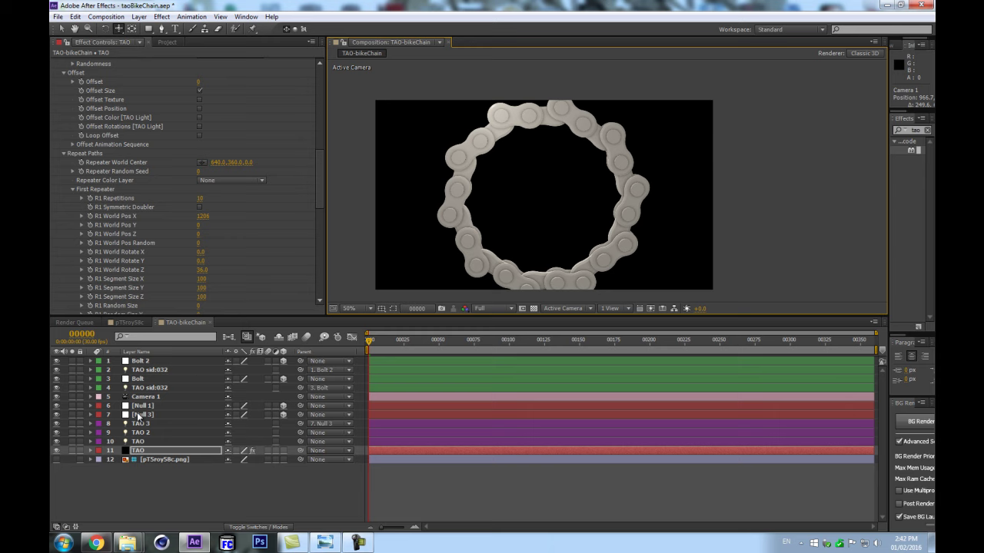
pyautogui.click(141, 407)
pyautogui.keyDown('ctrl'); pyautogui.click(146, 415); pyautogui.keyUp('ctrl')
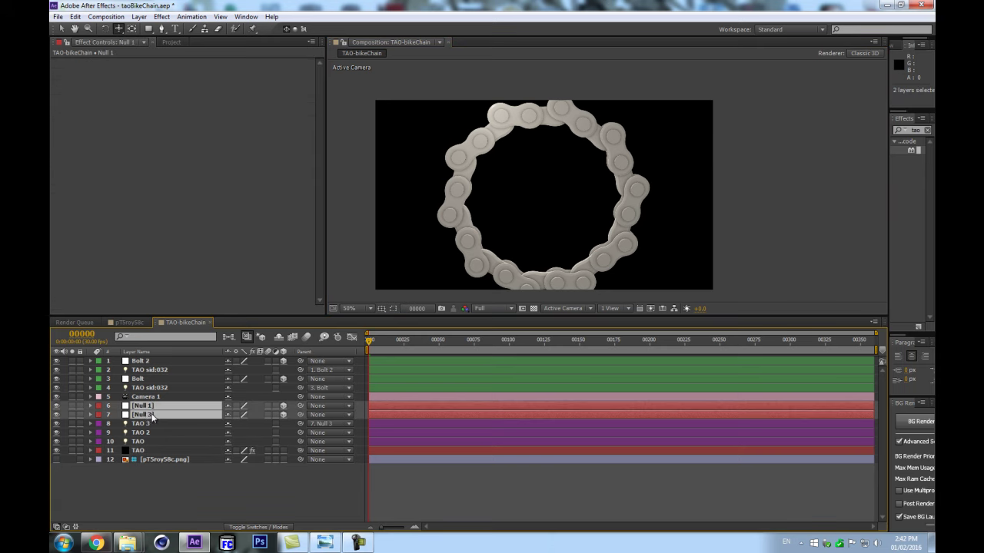
pyautogui.press('p')
pyautogui.press('p')
pyautogui.click(146, 415)
pyautogui.click(99, 415)
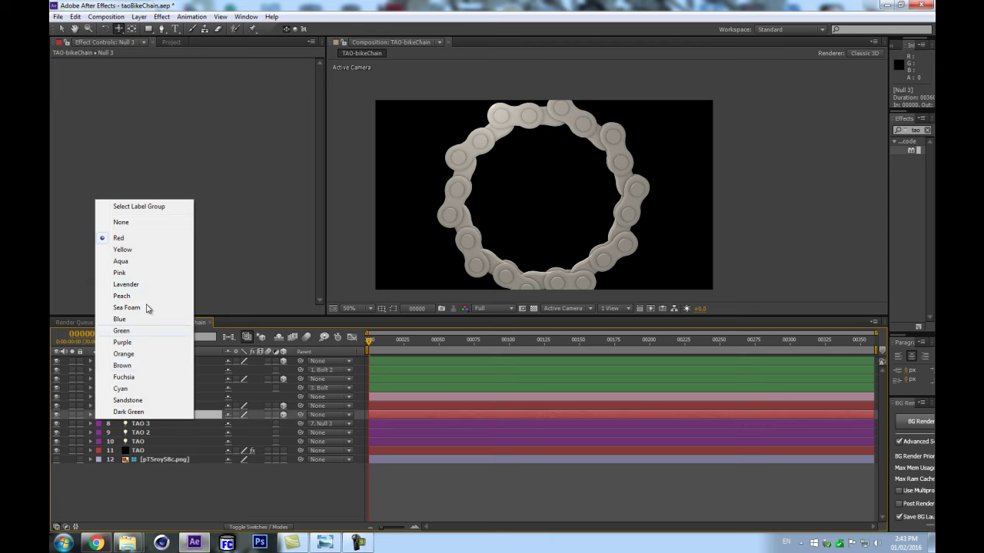
pyautogui.click(131, 342)
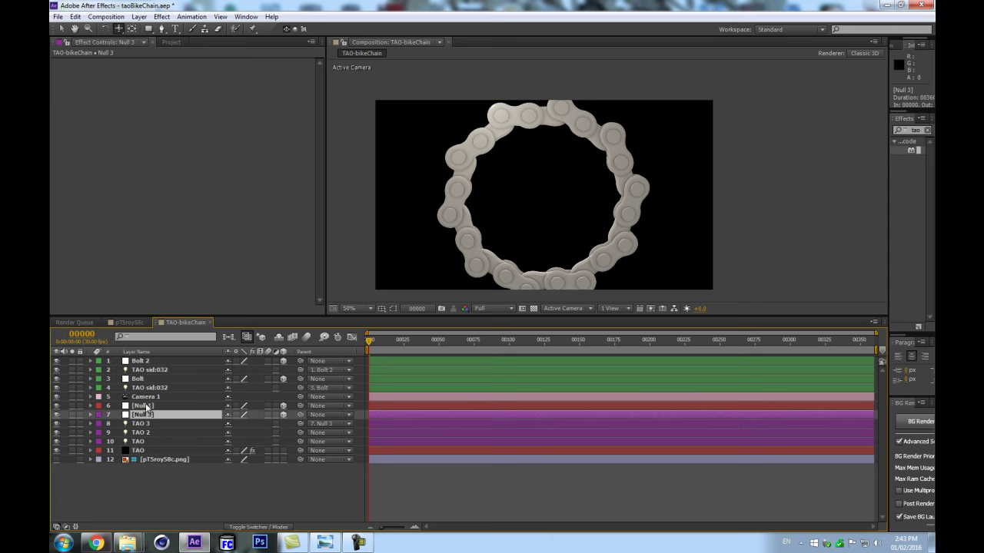
# Step: Move the Camera 1 and Null 1 layers to the top of the layer stack
pyautogui.click(148, 398)
pyautogui.keyDown('shift'); pyautogui.click(138, 406); pyautogui.keyUp('shift')
pyautogui.moveTo(138, 406); pyautogui.dragTo(146, 360)
pyautogui.click(139, 380)
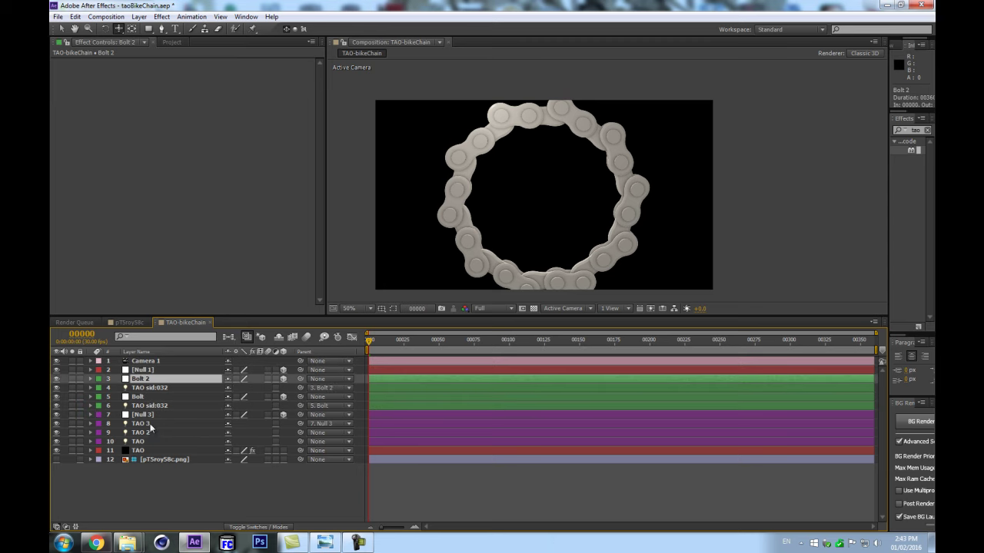
# Step: Rename the Null 1 layer as MAIN
pyautogui.click(143, 370)
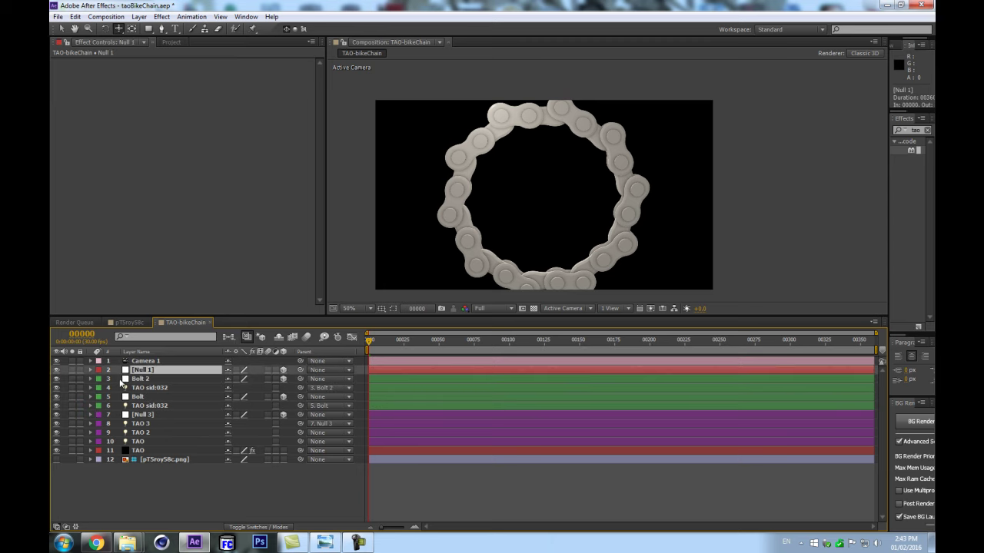
pyautogui.press('Return')
pyautogui.write('MAIN')
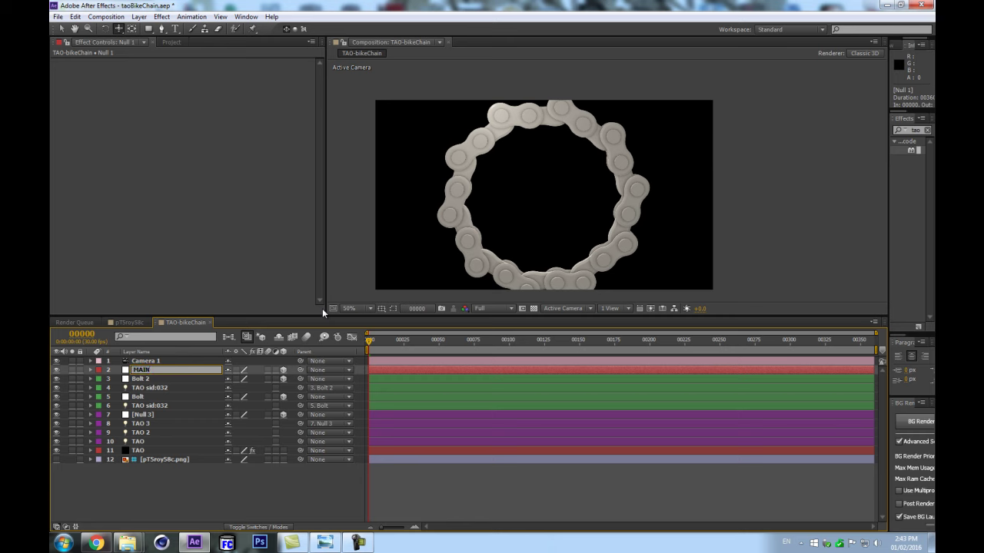
pyautogui.press('Return')
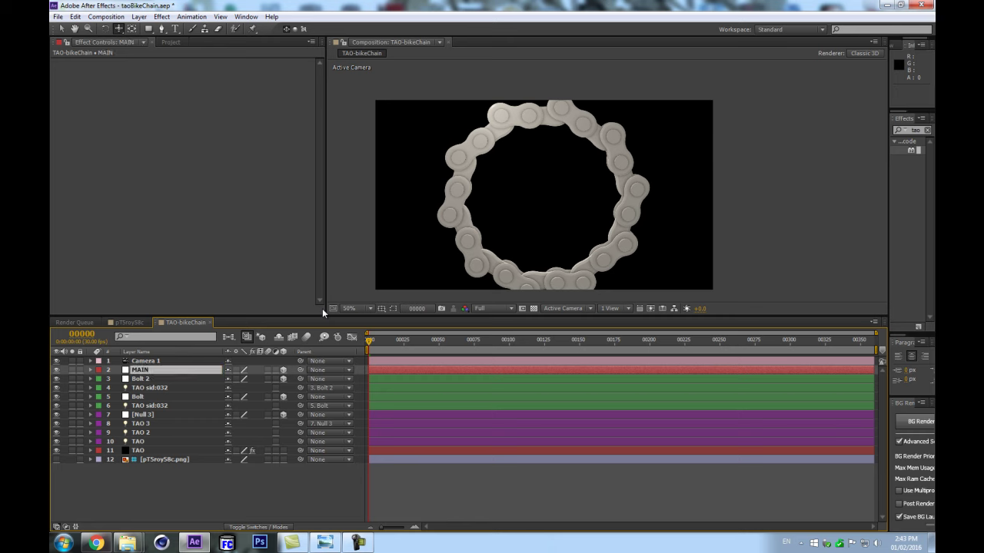
# Step: Parent Bolt 2, Bolt and Null 3 to MAIN, and reveal MAIN's Position property to test moving it
pyautogui.click(150, 379)
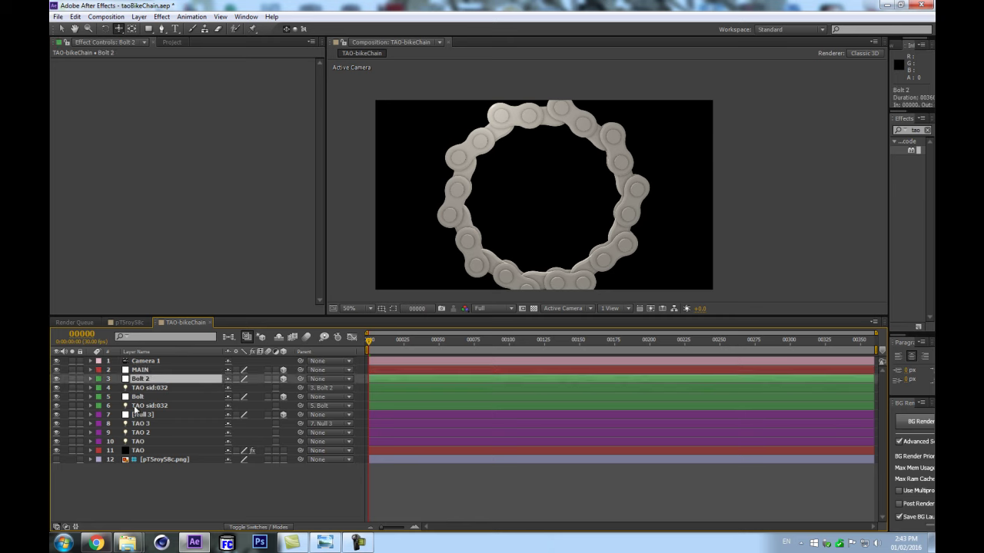
pyautogui.keyDown('ctrl'); pyautogui.click(137, 397); pyautogui.keyUp('ctrl')
pyautogui.keyDown('ctrl'); pyautogui.click(142, 415); pyautogui.keyUp('ctrl')
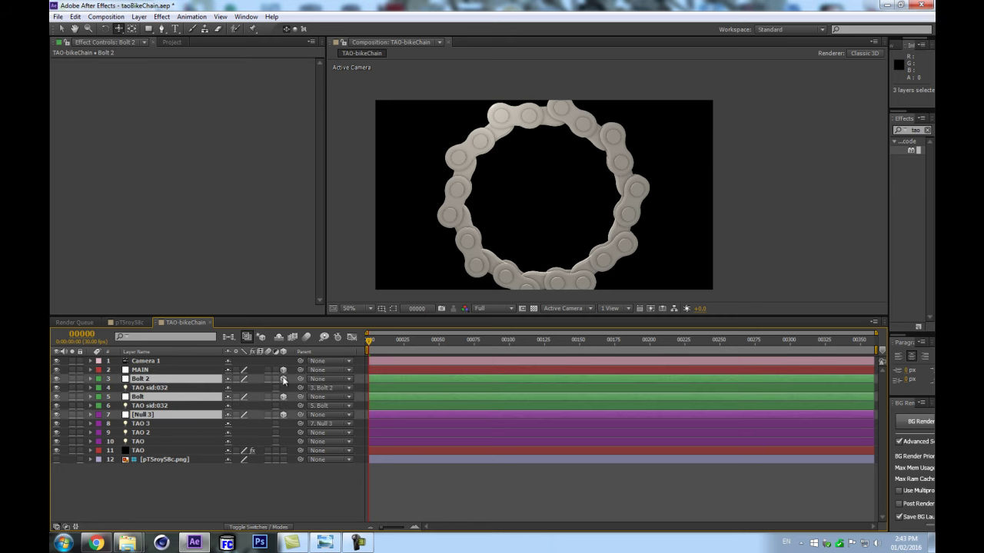
pyautogui.moveTo(299, 379); pyautogui.dragTo(144, 371)
pyautogui.click(148, 372)
pyautogui.press('p')
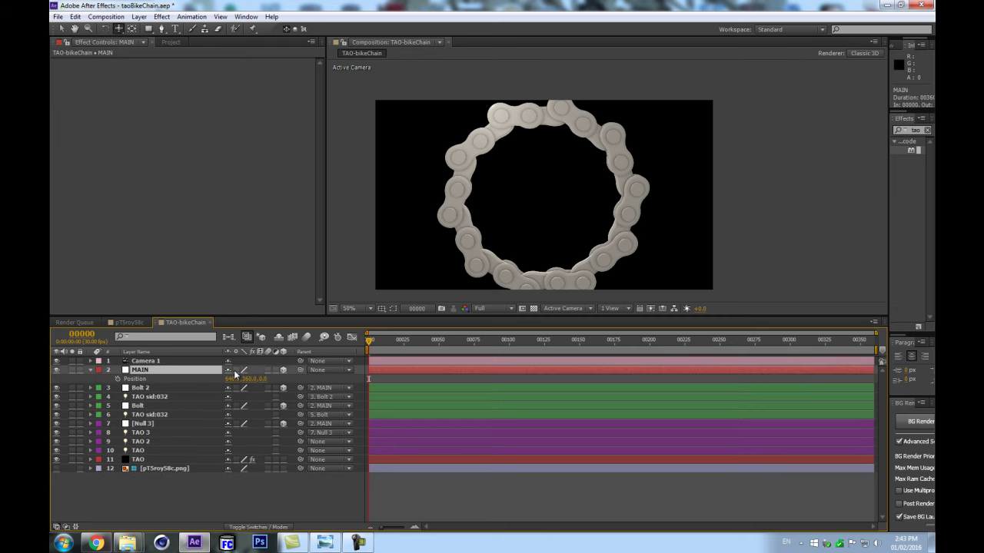
pyautogui.moveTo(259, 379); pyautogui.dragTo(244, 381)
# Step: Parent the TAO and TAO 2 light layers to Null 3
pyautogui.click(146, 450)
pyautogui.keyDown('ctrl'); pyautogui.click(146, 441); pyautogui.keyUp('ctrl')
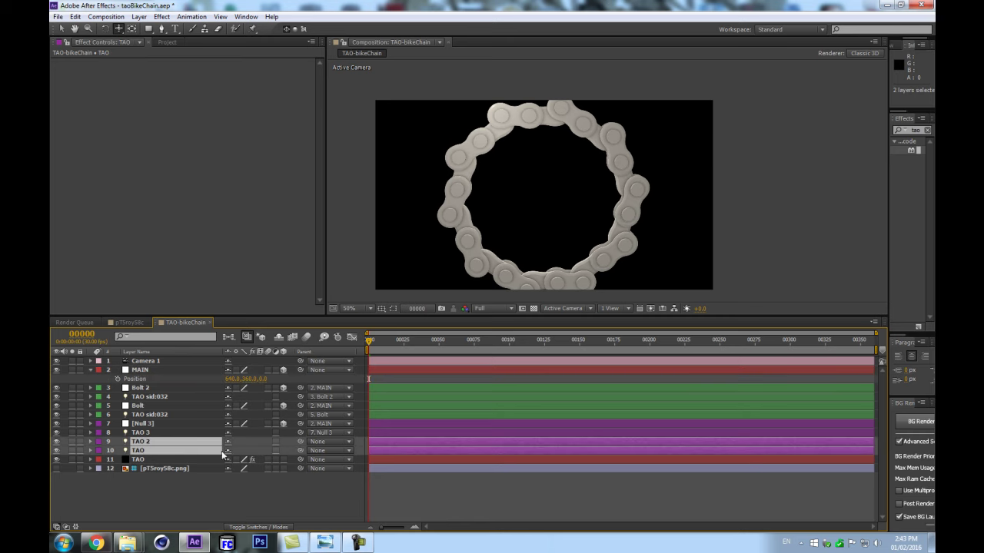
pyautogui.moveTo(299, 444); pyautogui.dragTo(163, 424)
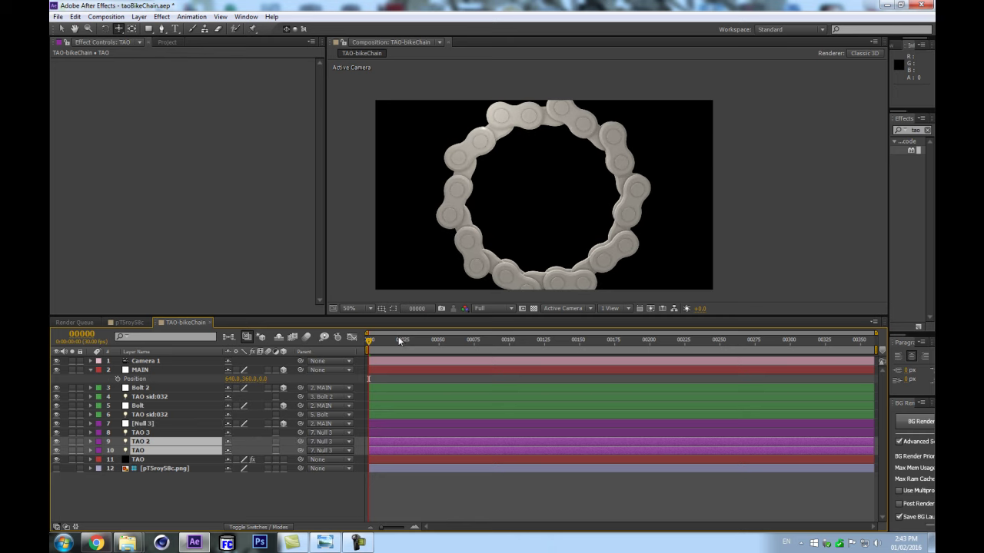
# Step: Set MAIN's X position to 1094 to align the links around the ring, and select the TAO solid for a closer look
pyautogui.moveTo(229, 379); pyautogui.dragTo(420, 335)
pyautogui.moveTo(248, 379)
pyautogui.mouseDown()
pyautogui.moveTo(315, 360)
pyautogui.moveTo(205, 388)
pyautogui.moveTo(236, 388)
pyautogui.mouseUp()
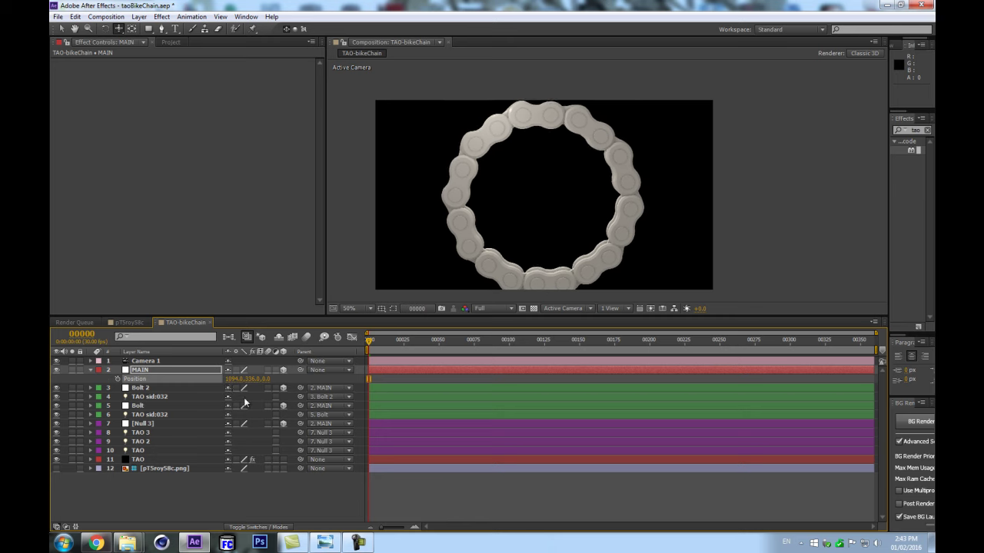
pyautogui.click(158, 460)
pyautogui.scroll(2, 585, 142)
pyautogui.press('h')
pyautogui.moveTo(417, 153); pyautogui.dragTo(593, 202)
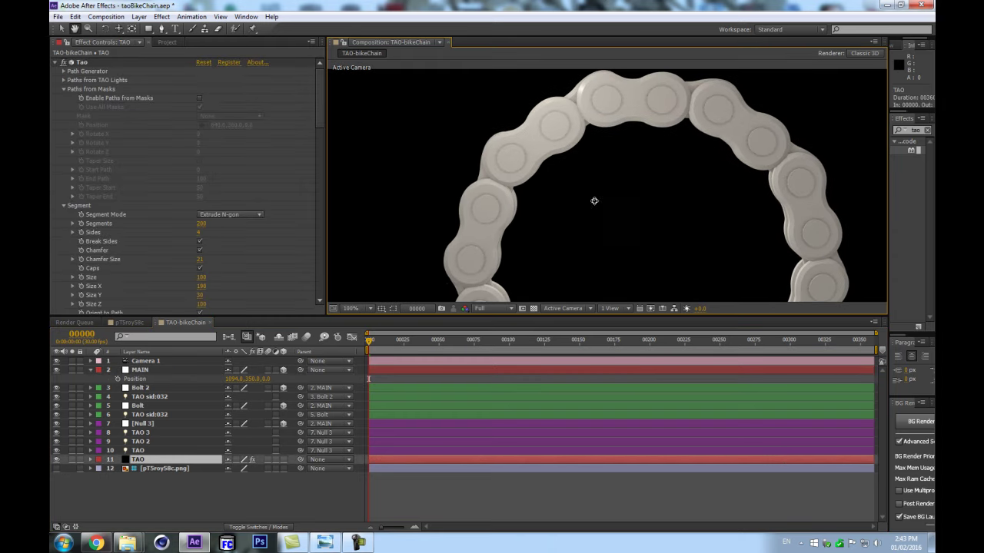
# Step: Try scaling the MAIN null up to 258% to see how the links react, and undo the scale change
pyautogui.click(156, 372)
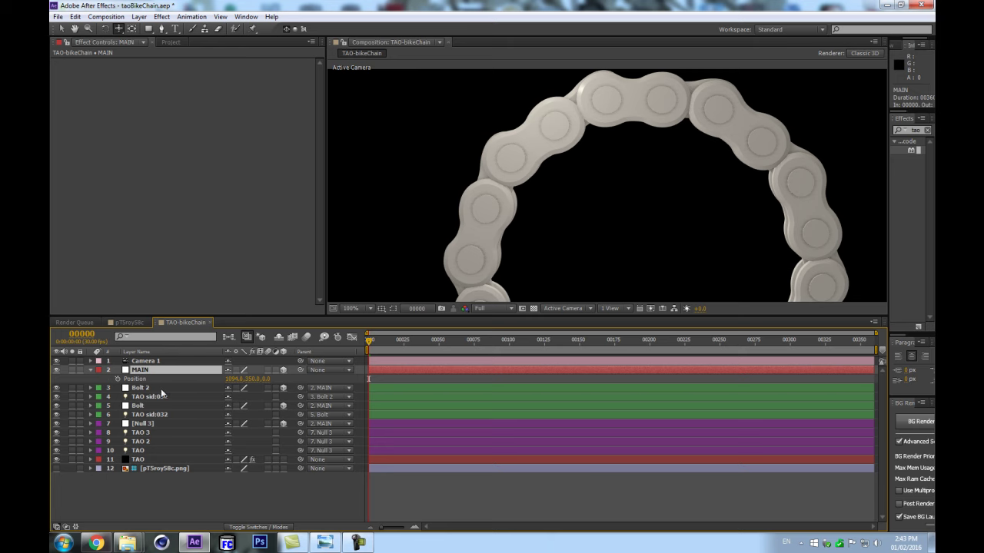
pyautogui.press('s')
pyautogui.moveTo(243, 379); pyautogui.dragTo(306, 360)
pyautogui.click(626, 184)
pyautogui.scroll(-1, 626, 184)
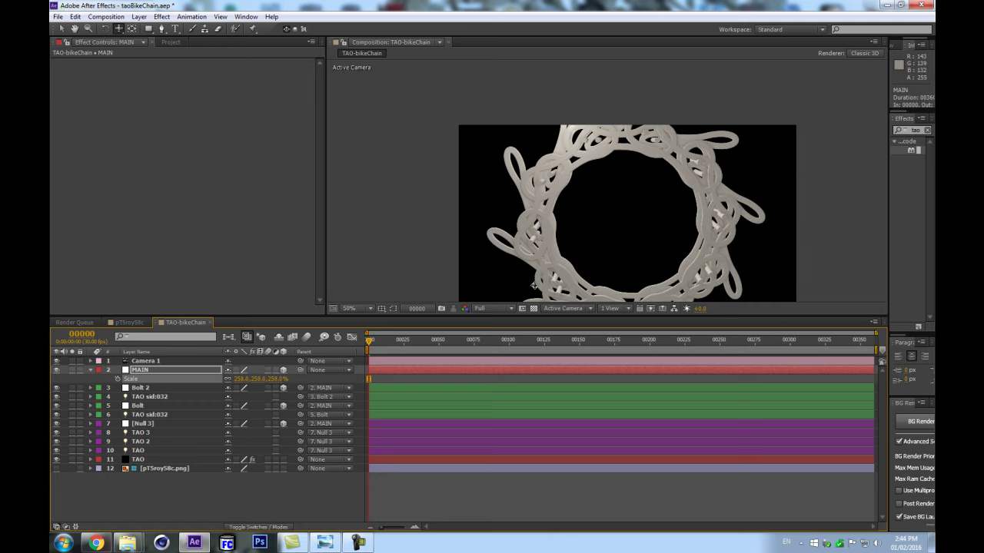
pyautogui.hotkey('ctrl', 'z')
pyautogui.scroll(2, 597, 208)
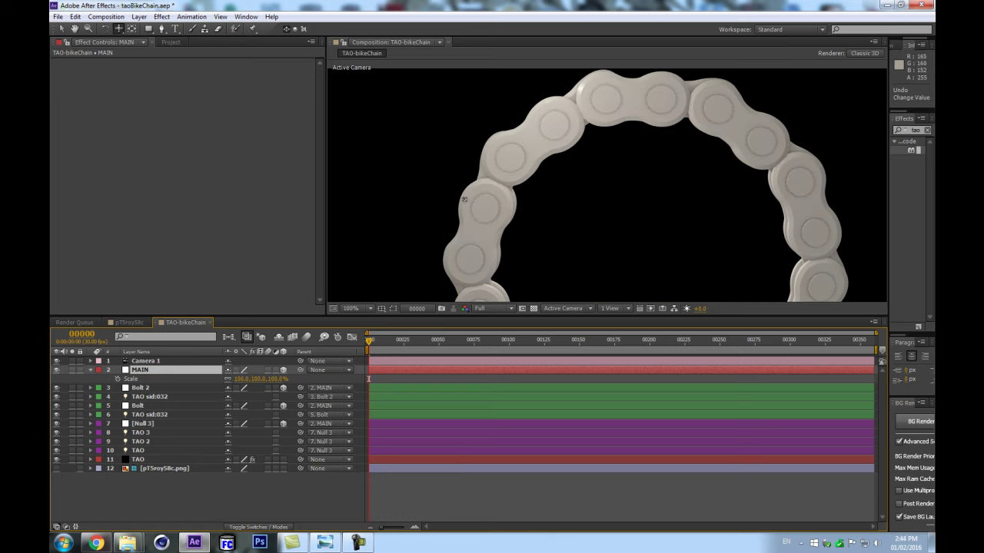
# Step: In the TAO solid's first repeater, set R1 Repetitions to 20 and R1 World Rotate Z to 18
pyautogui.moveTo(547, 225); pyautogui.dragTo(579, 214)
pyautogui.scroll(-1, 600, 226)
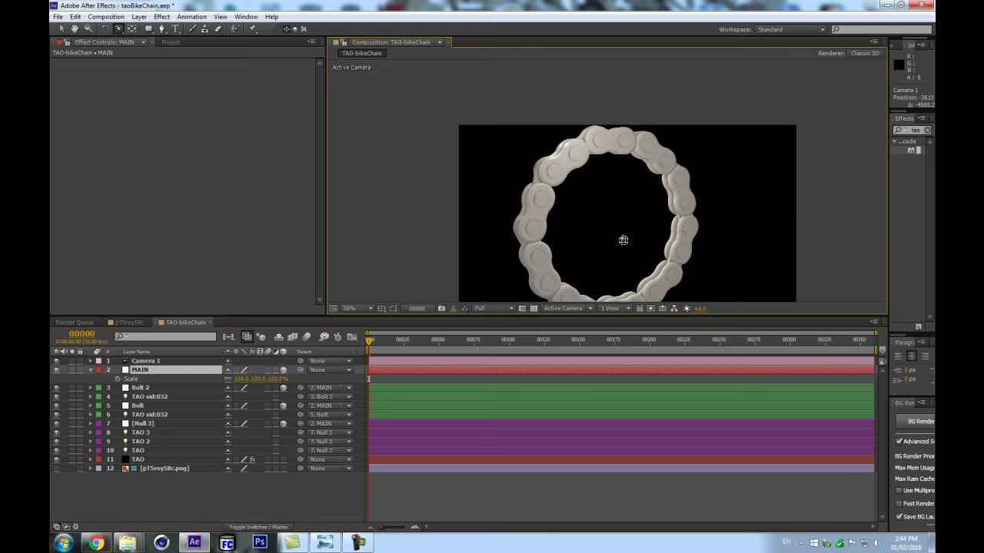
pyautogui.click(161, 461)
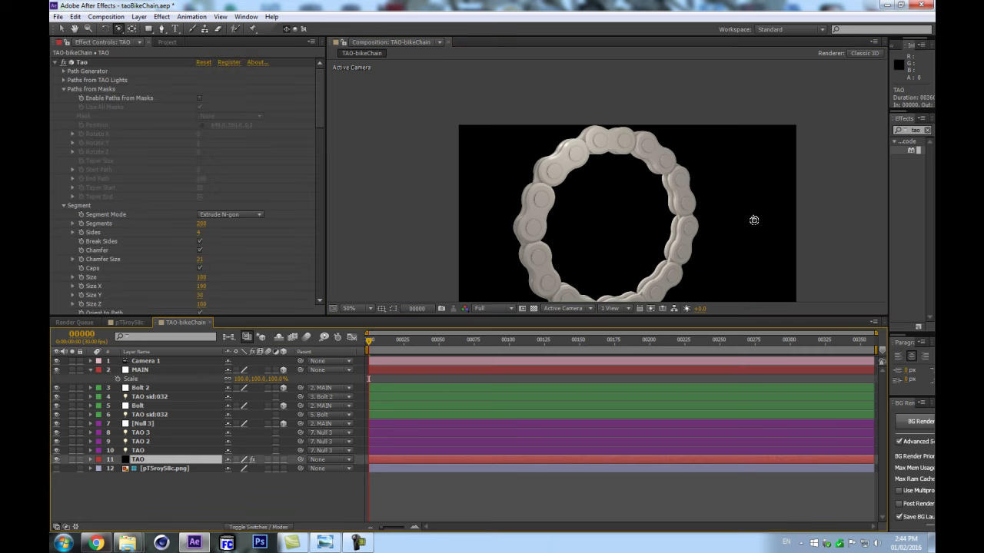
pyautogui.scroll(-3, 246, 204)
pyautogui.scroll(-6, 152, 265)
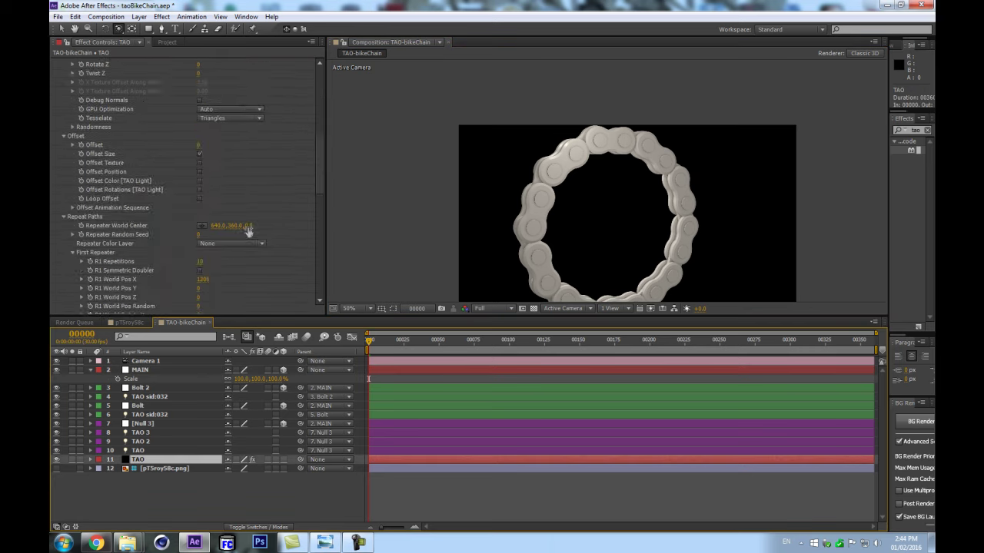
pyautogui.click(200, 119)
pyautogui.write('20')
pyautogui.press('Return')
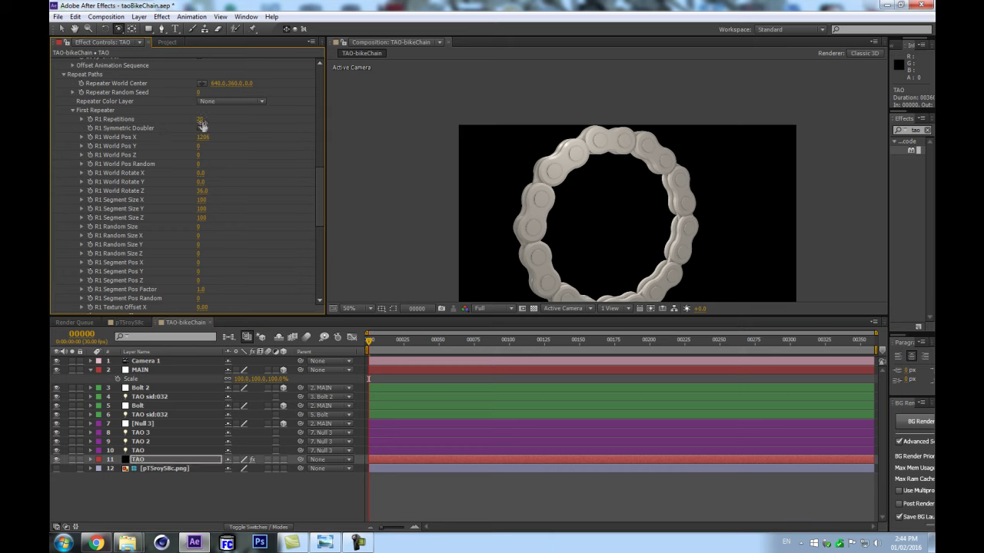
pyautogui.click(200, 191)
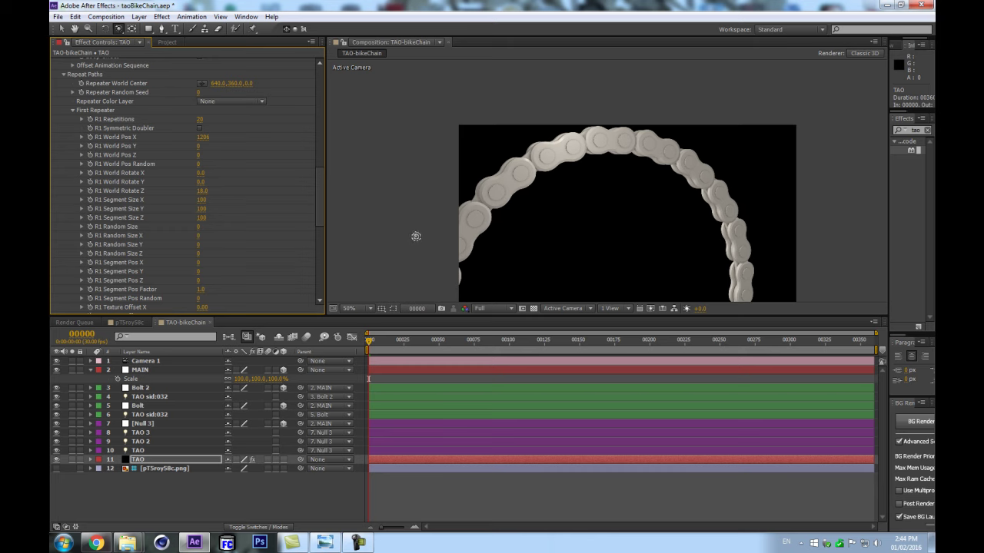
# Step: Reposition Camera 1 farther back and centre it so the enlarged chain ring sits within the frame
pyautogui.click(613, 204)
pyautogui.moveTo(566, 380); pyautogui.dragTo(565, 387)
pyautogui.press('c')
pyautogui.press('c')
pyautogui.press('c')
pyautogui.moveTo(599, 244); pyautogui.dragTo(621, 197)
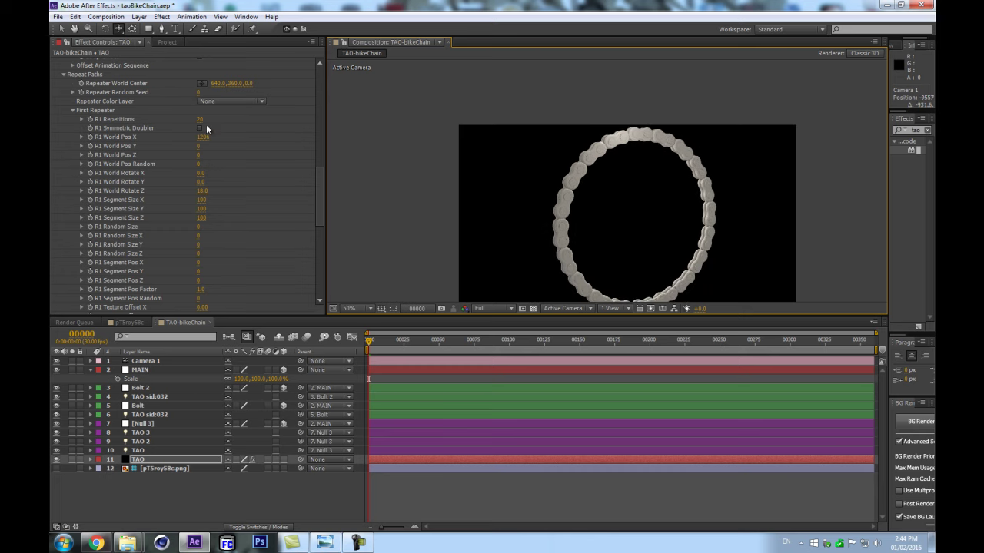
# Step: Expand the Second Repeater settings and set R2 World Pos Y to 0 and R2 Repetitions to 1
pyautogui.scroll(-5, 208, 205)
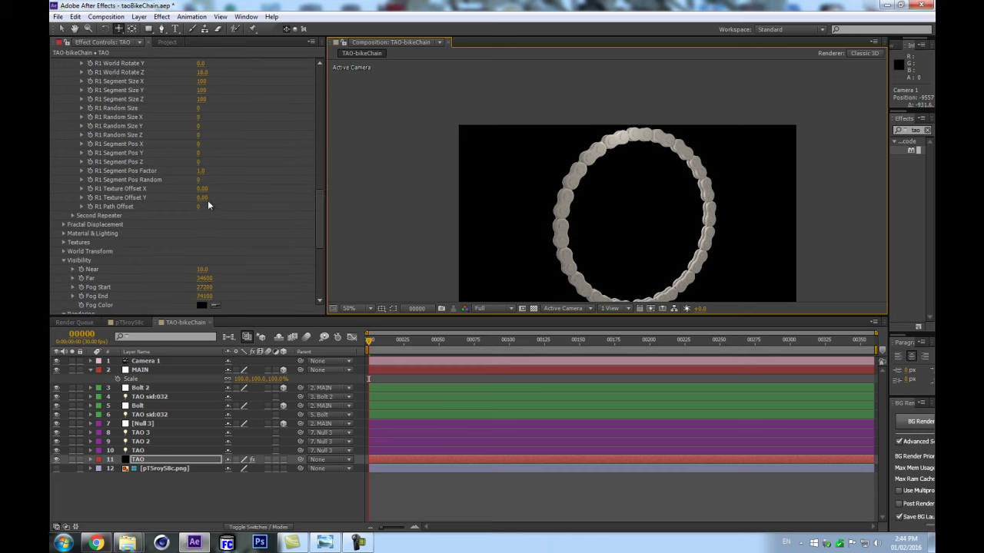
pyautogui.click(72, 215)
pyautogui.scroll(-5, 70, 219)
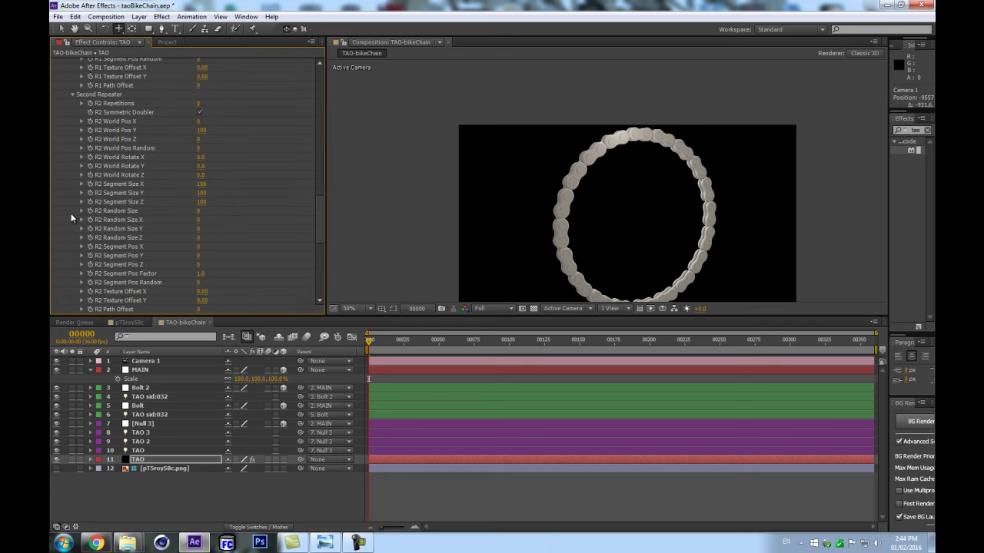
pyautogui.click(202, 131)
pyautogui.write('0')
pyautogui.press('Return')
pyautogui.click(200, 112)
pyautogui.click(200, 103)
pyautogui.write('1')
pyautogui.press('Return')
pyautogui.click(202, 115)
# Step: Test R2 World Rotate X, Z and Y one at a time on the second repeater, undoing each change
pyautogui.click(253, 273)
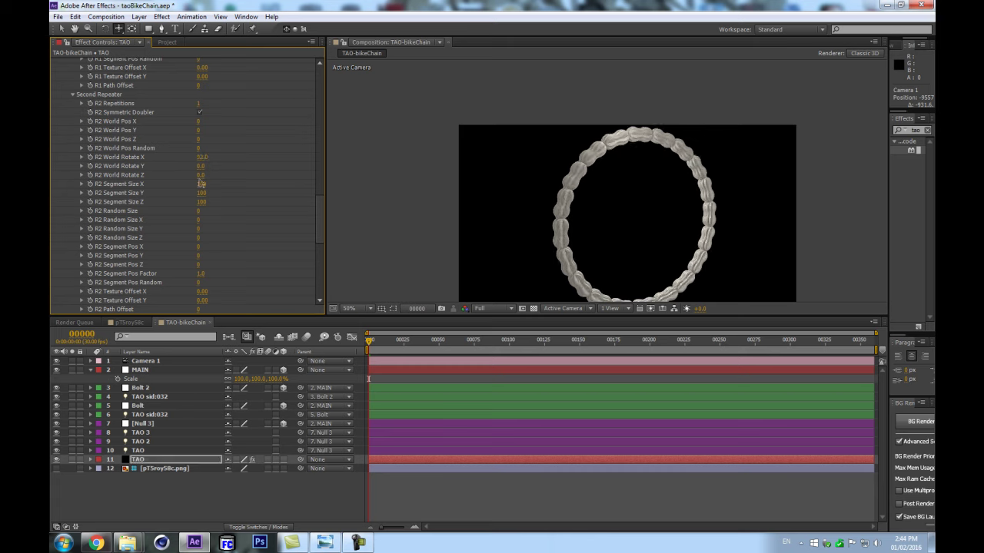
pyautogui.hotkey('ctrl', 'z')
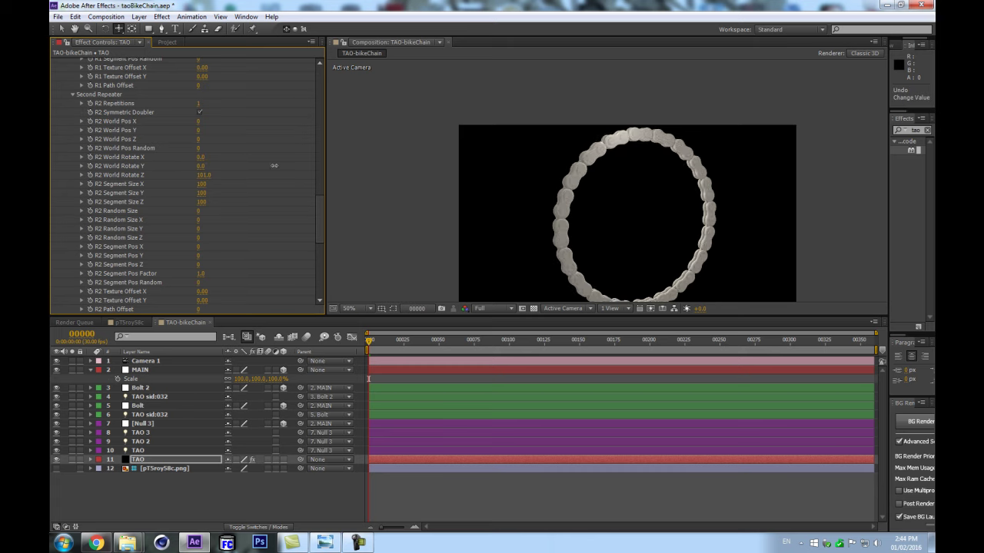
pyautogui.hotkey('ctrl', 'z')
pyautogui.moveTo(202, 166); pyautogui.dragTo(221, 168)
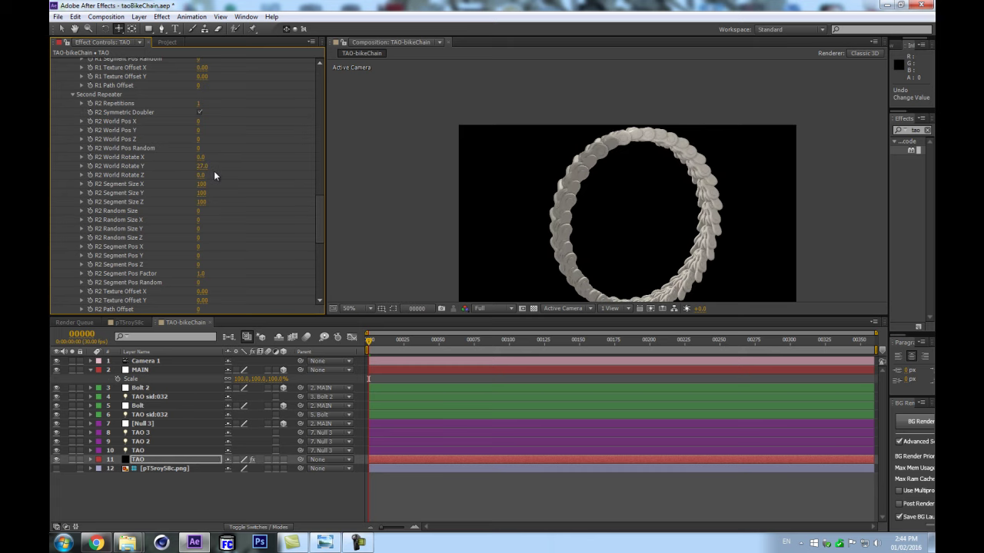
pyautogui.hotkey('ctrl', 'z')
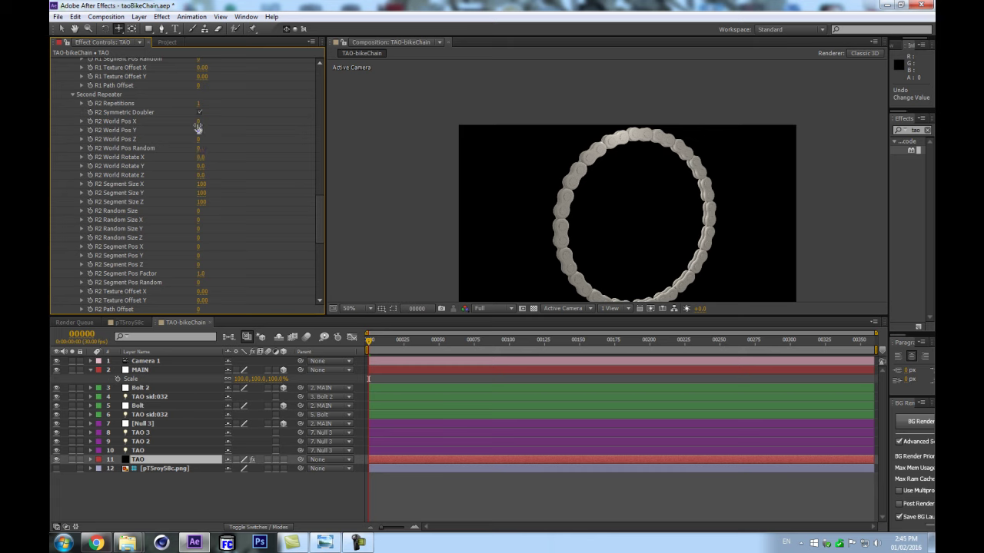
# Step: Test offsetting the second repeater with R2 World Pos X and with R2 World Pos Y up to 970, undoing the offsets
pyautogui.moveTo(199, 121); pyautogui.dragTo(230, 131)
pyautogui.hotkey('ctrl', 'z')
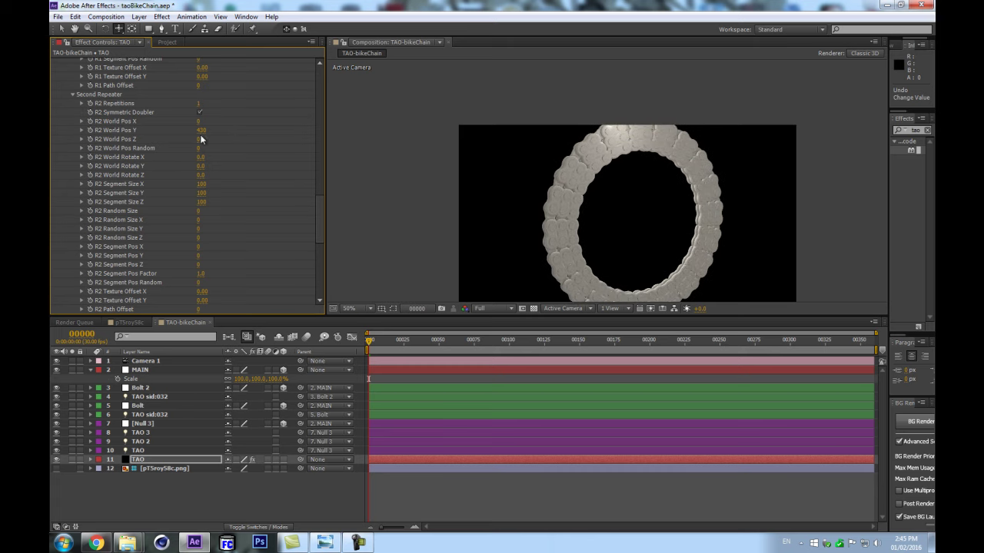
pyautogui.moveTo(202, 135); pyautogui.dragTo(231, 129)
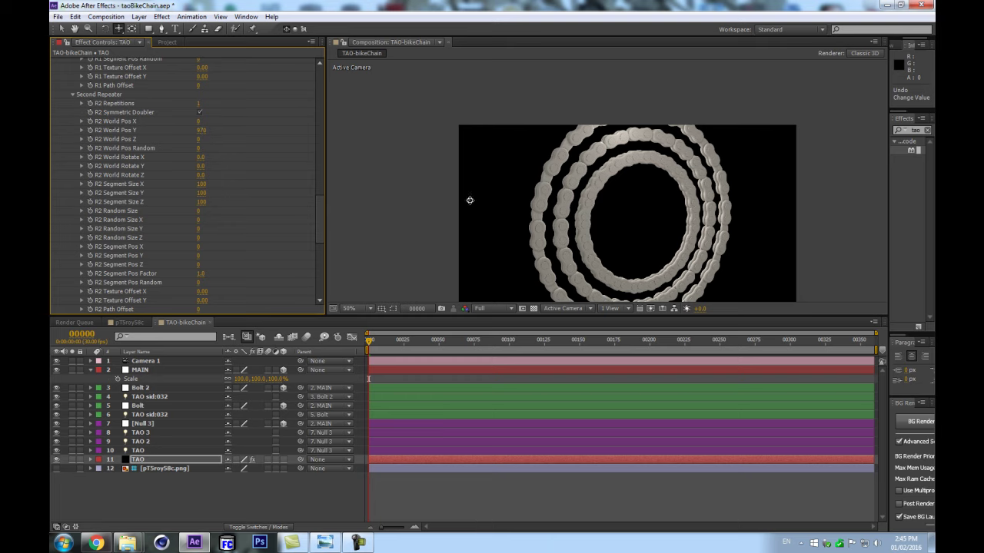
pyautogui.scroll(2, 467, 199)
pyautogui.hotkey('ctrl', 'z')
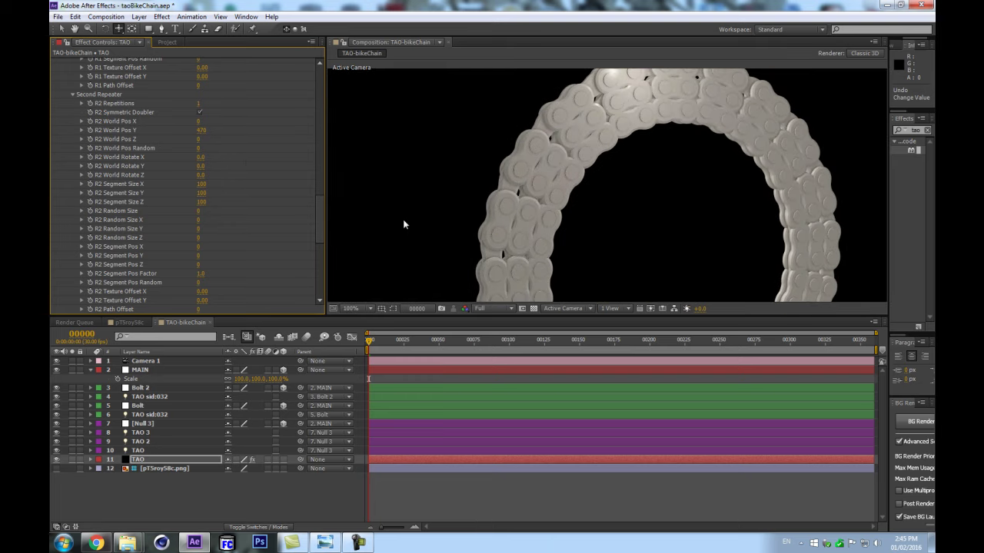
pyautogui.hotkey('ctrl', 'z')
pyautogui.hotkey('ctrl', 'z')
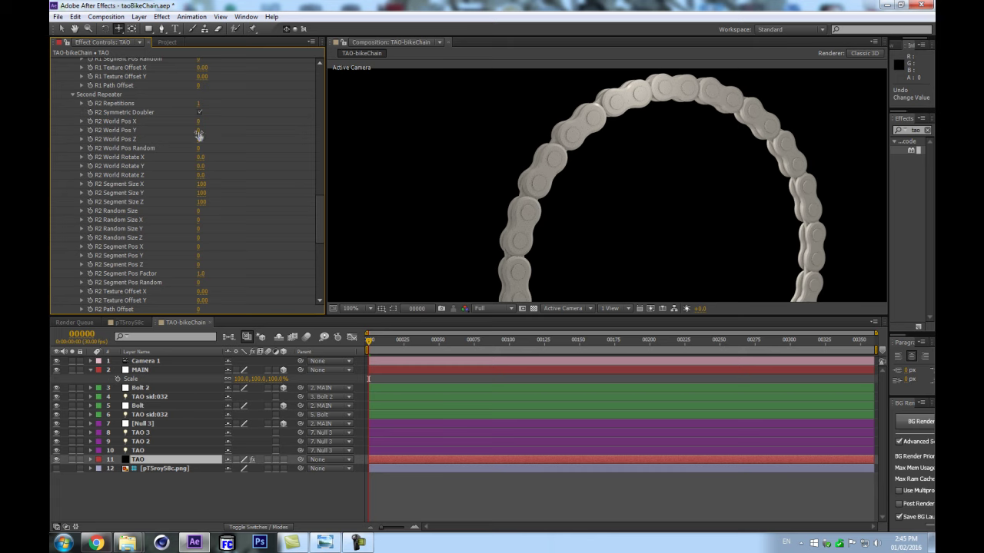
# Step: Try large second-repeater rotations, about 420 on R2 World Rotate X and 680 on R2 World Rotate Y, undoing each
pyautogui.moveTo(201, 158); pyautogui.dragTo(240, 154)
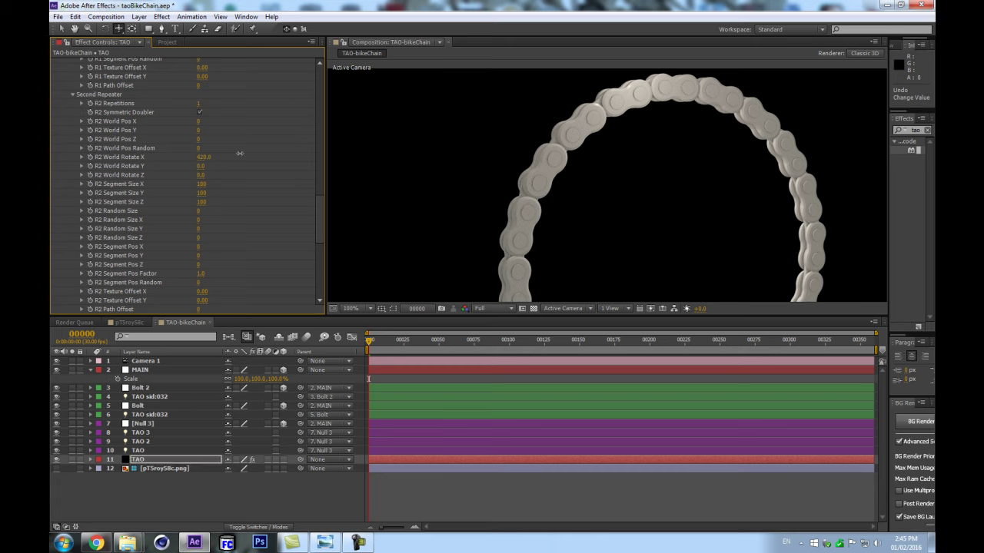
pyautogui.hotkey('ctrl', 'z')
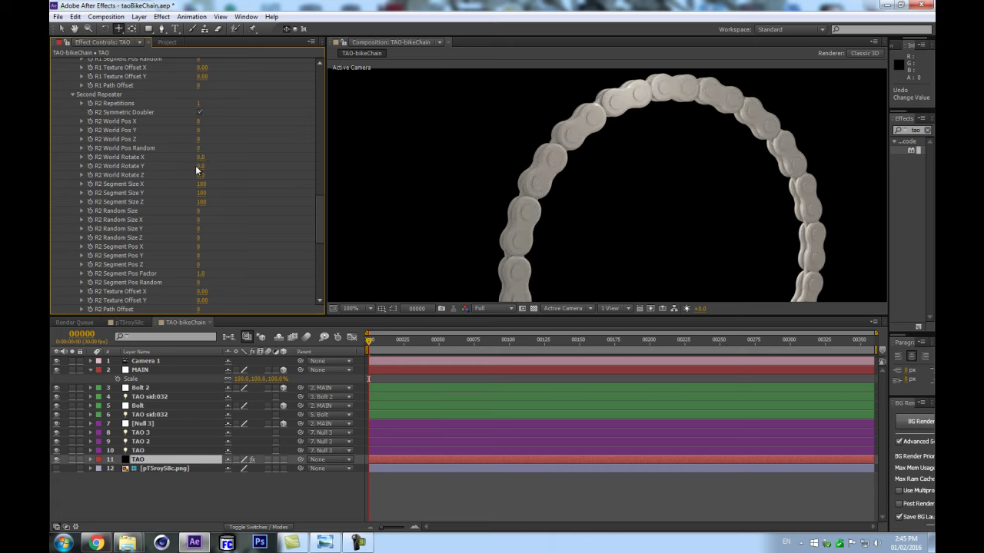
pyautogui.moveTo(201, 166); pyautogui.dragTo(262, 157)
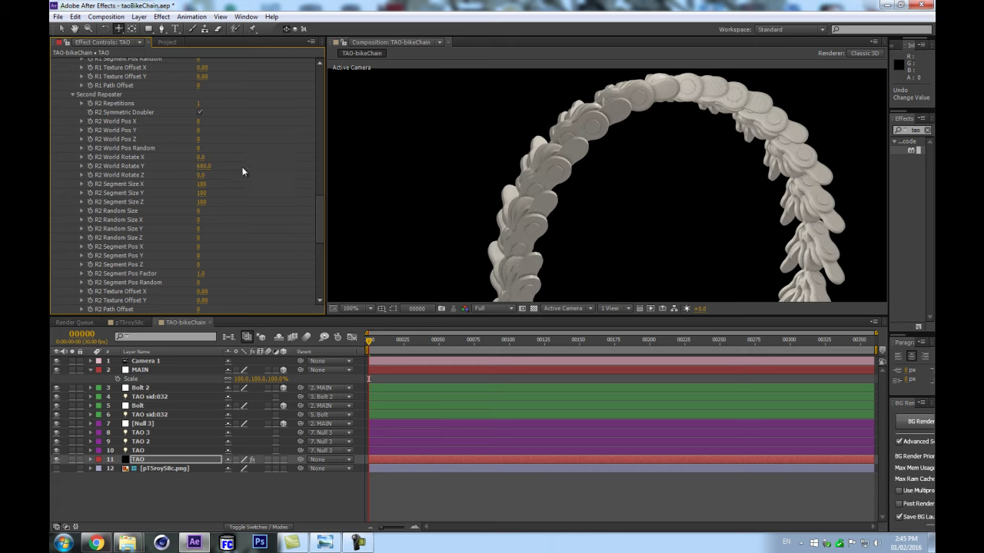
pyautogui.hotkey('ctrl', 'z')
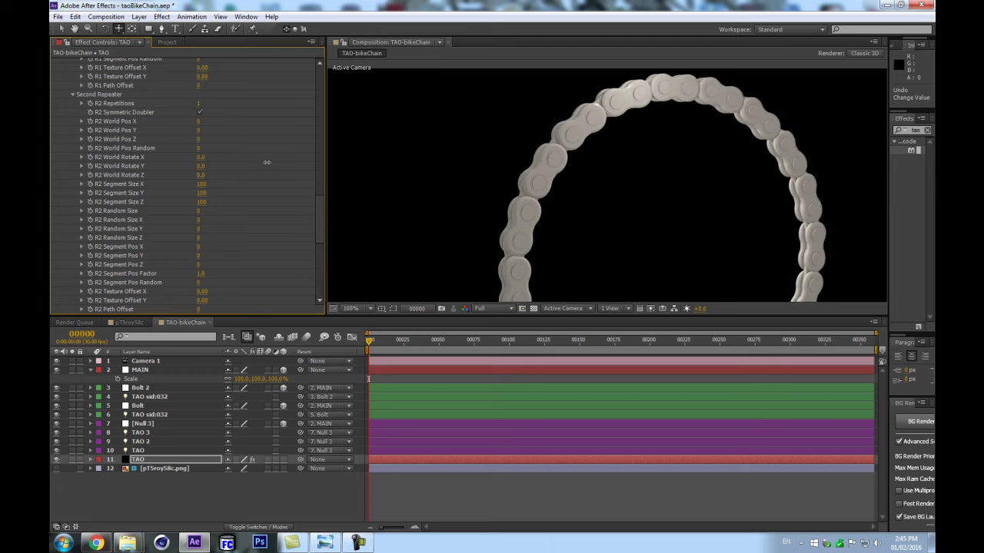
# Step: Turn off R2 Symmetric Doubler and set R2 Repetitions to 20
pyautogui.scroll(-3, 204, 185)
pyautogui.scroll(-1, 431, 215)
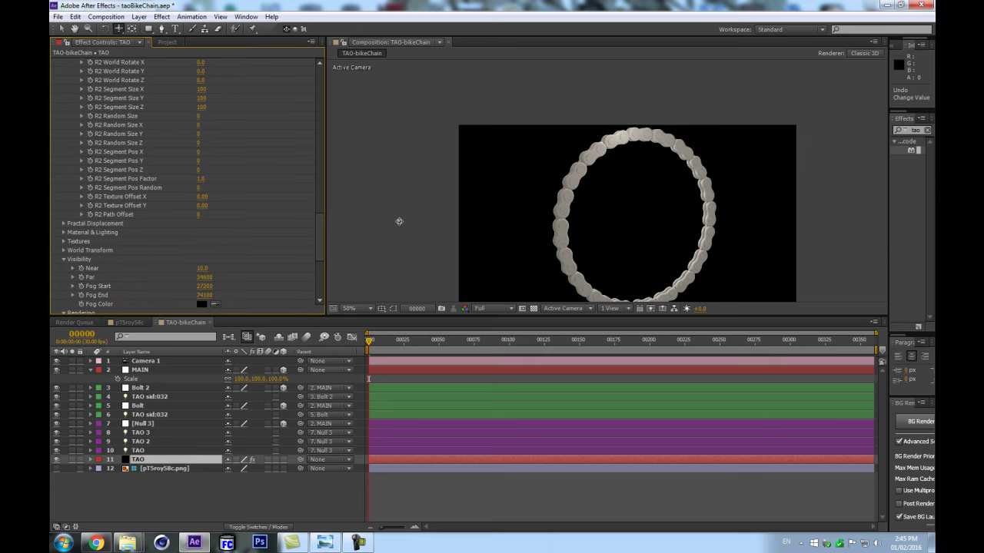
pyautogui.scroll(3, 260, 188)
pyautogui.scroll(2, 238, 206)
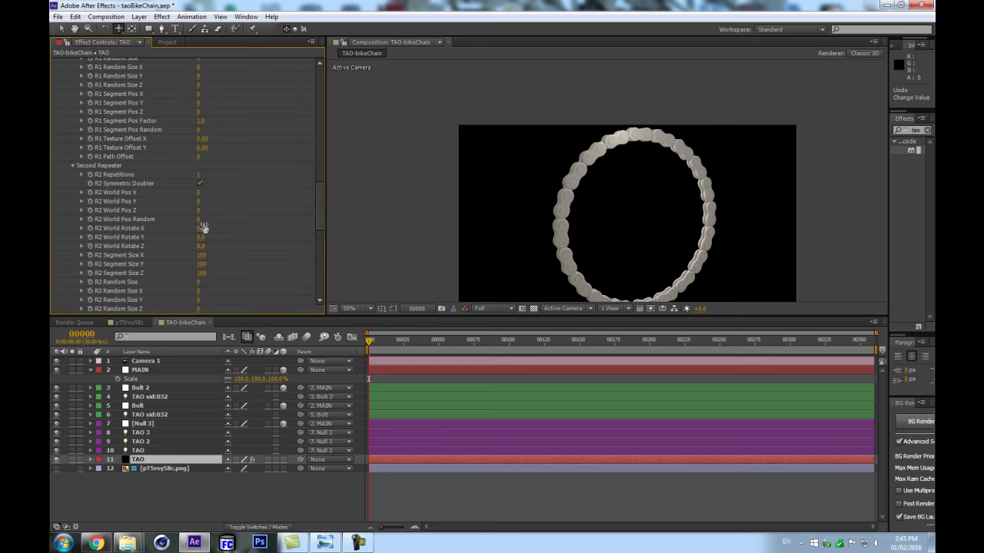
pyautogui.scroll(5, 213, 191)
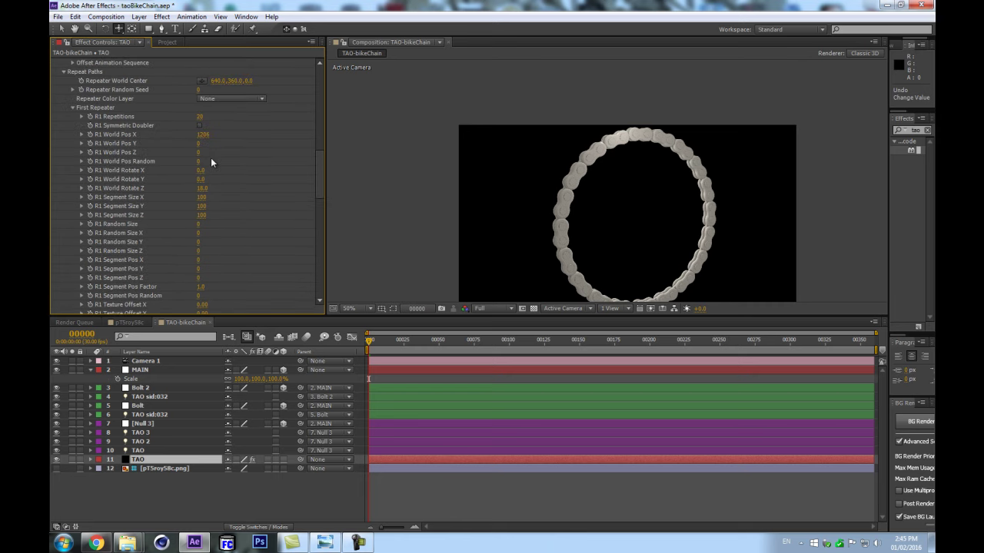
pyautogui.scroll(-4, 234, 182)
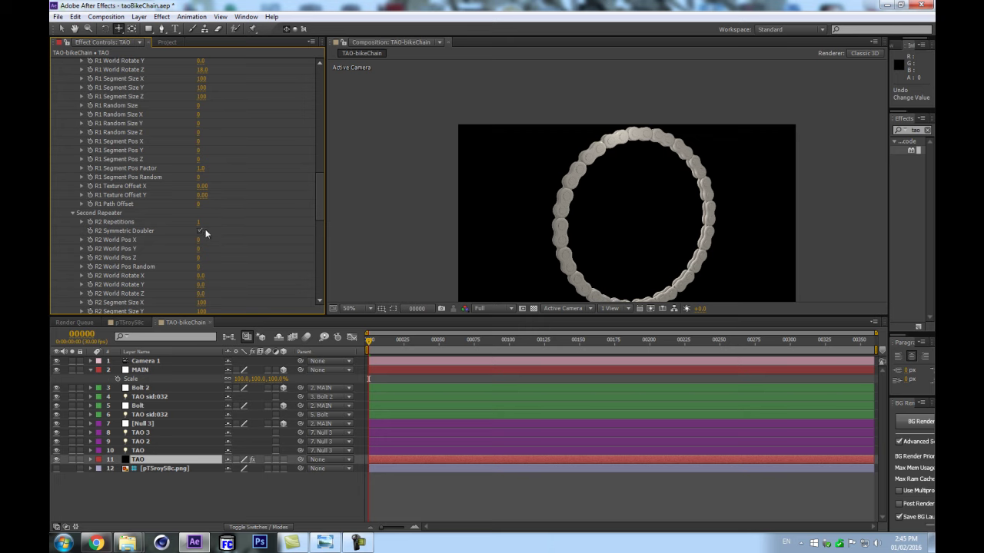
pyautogui.click(201, 221)
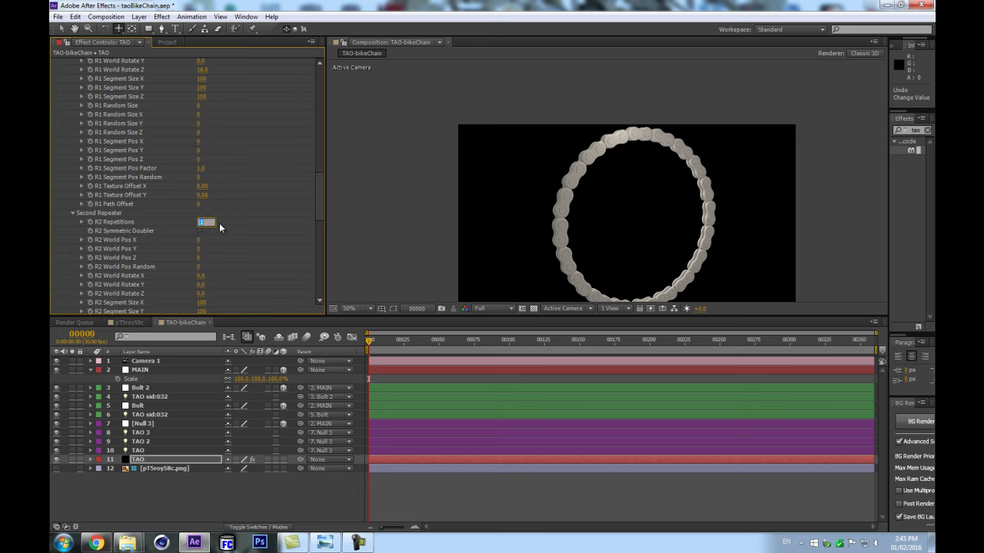
pyautogui.press('Return')
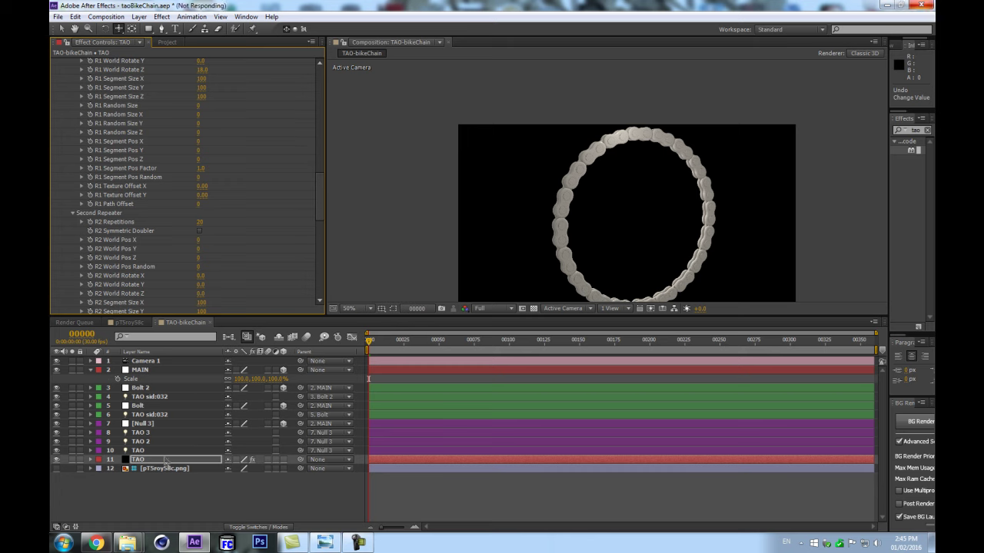
# Step: Disable the composition view's refresh and set R1 Repetitions to 1 in the first repeater
pyautogui.press('capslock')
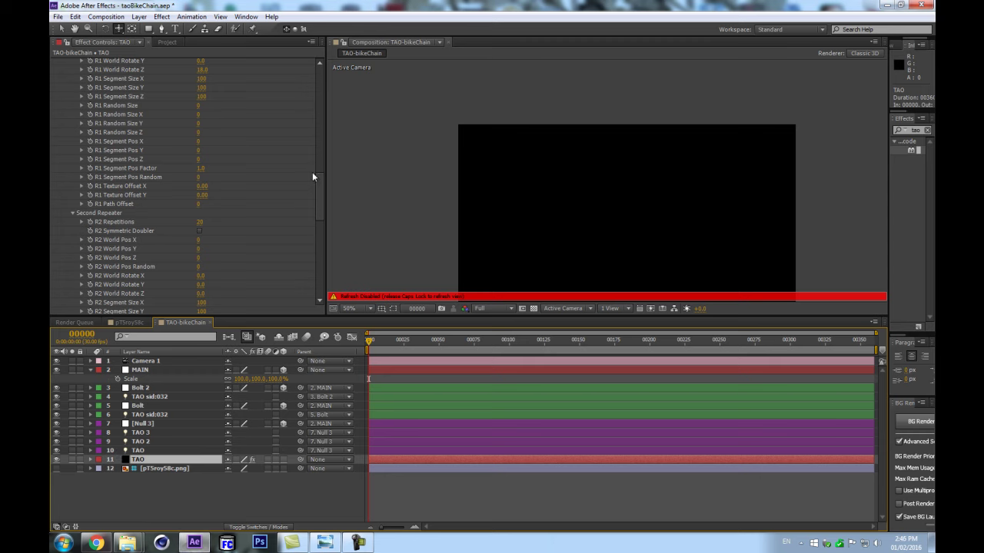
pyautogui.moveTo(318, 198); pyautogui.dragTo(319, 166)
pyautogui.click(200, 164)
pyautogui.write('1')
pyautogui.press('Return')
# Step: Set R2 World Pos X to 1206 and transfer the World Rotate Z of 18 from the first repeater to the second, zeroing R1 World Rotate Z
pyautogui.scroll(-5, 254, 243)
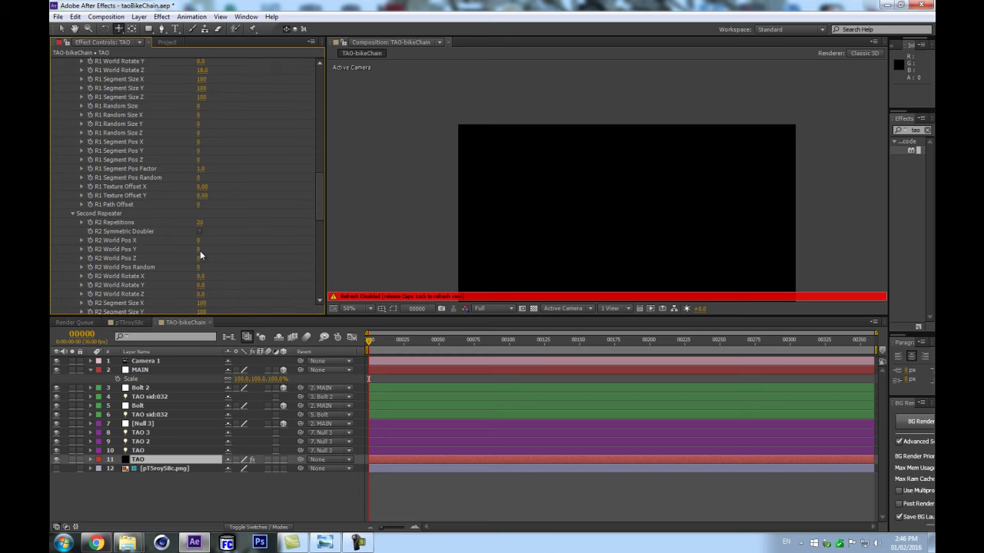
pyautogui.click(199, 241)
pyautogui.write('1206')
pyautogui.press('Return')
pyautogui.click(202, 70)
pyautogui.click(225, 289)
pyautogui.click(201, 294)
pyautogui.write('15')
pyautogui.press('Return')
# Step: Set R1 World Pos X to 0 and re-enable the view refresh to check the ring
pyautogui.scroll(3, 234, 100)
pyautogui.click(201, 112)
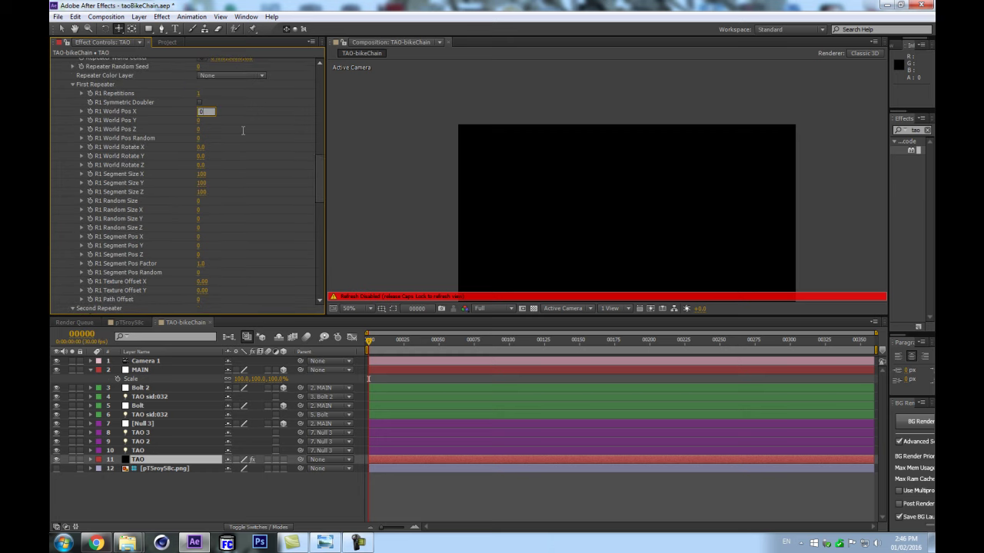
pyautogui.write('0')
pyautogui.press('Return')
pyautogui.press('Return')
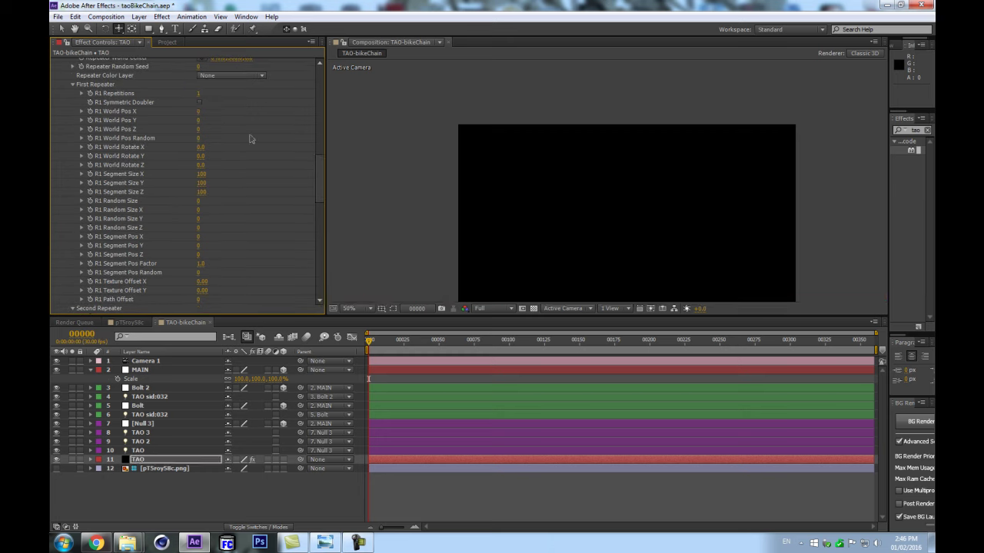
pyautogui.scroll(-2, 246, 176)
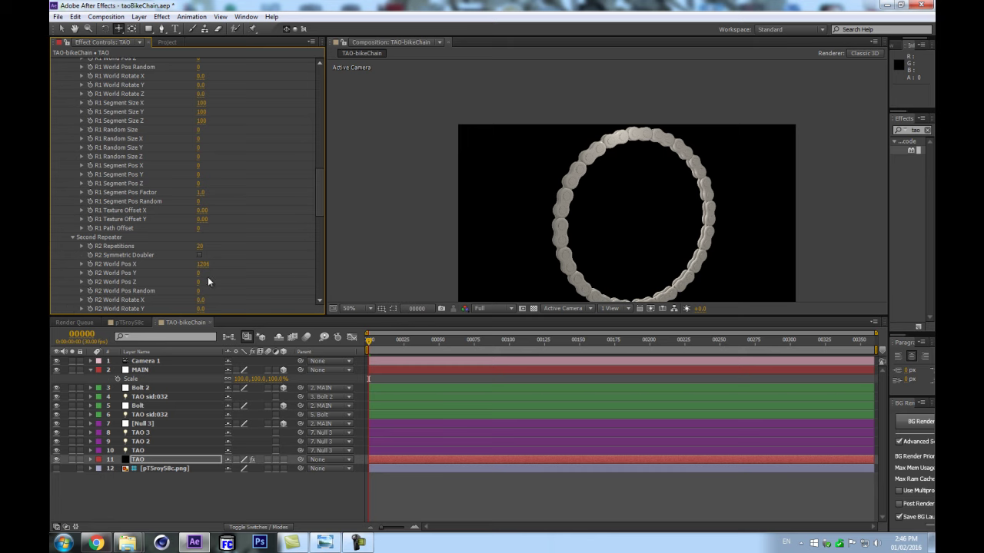
pyautogui.scroll(3, 226, 211)
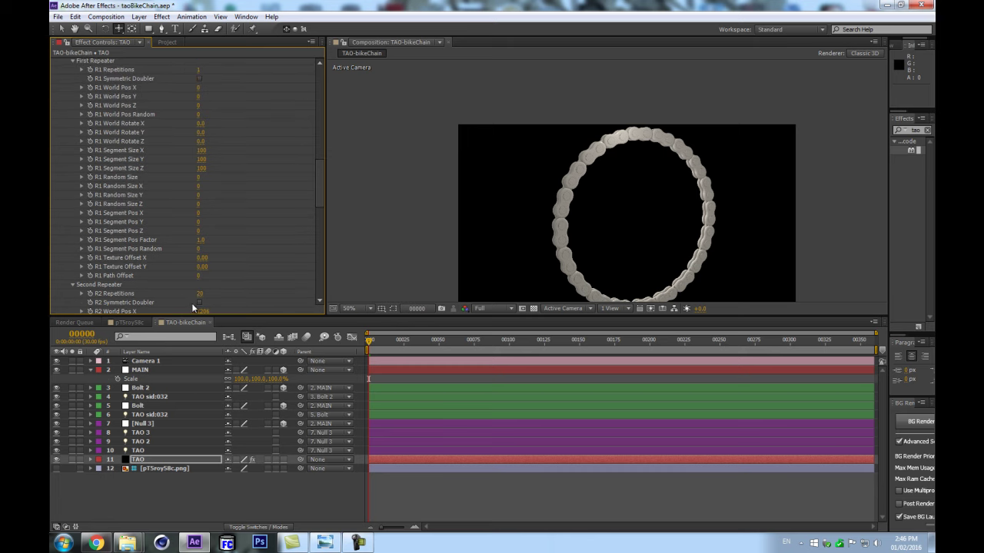
# Step: Set R1 World Rotate X to 30 in the first repeater and enlarge the composition view's height
pyautogui.scroll(3, 217, 199)
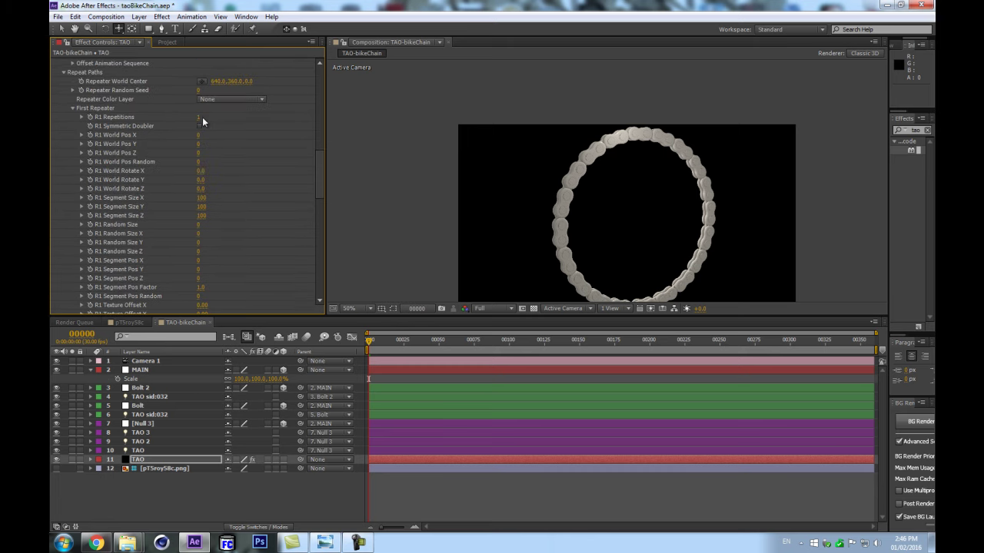
pyautogui.click(234, 169)
pyautogui.moveTo(199, 173)
pyautogui.mouseDown()
pyautogui.moveTo(225, 173)
pyautogui.moveTo(176, 173)
pyautogui.moveTo(200, 176)
pyautogui.mouseUp()
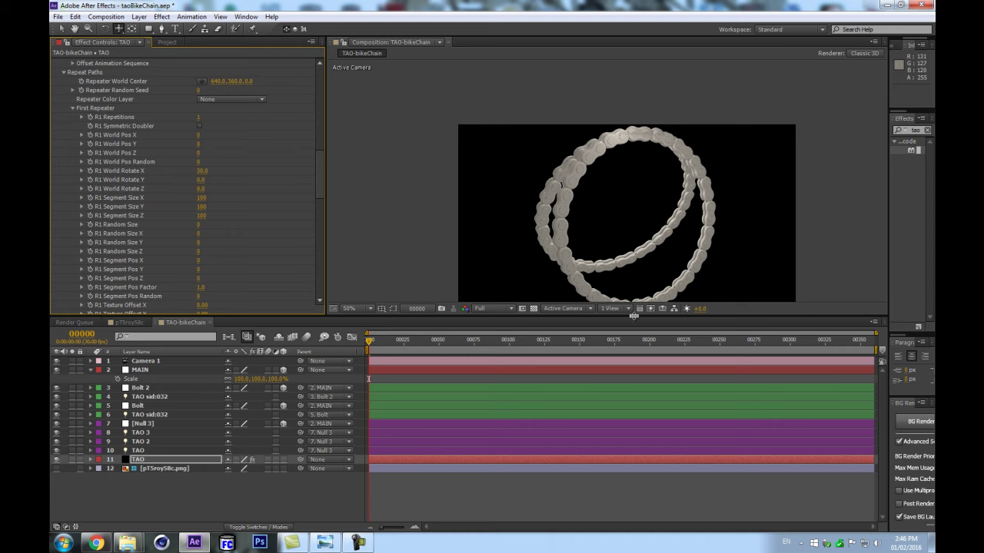
pyautogui.moveTo(631, 315); pyautogui.dragTo(631, 351)
# Step: Try offsetting the second repeater's copies with R2 World Pos Y
pyautogui.moveTo(318, 184); pyautogui.dragTo(357, 204)
pyautogui.scroll(-2, 107, 207)
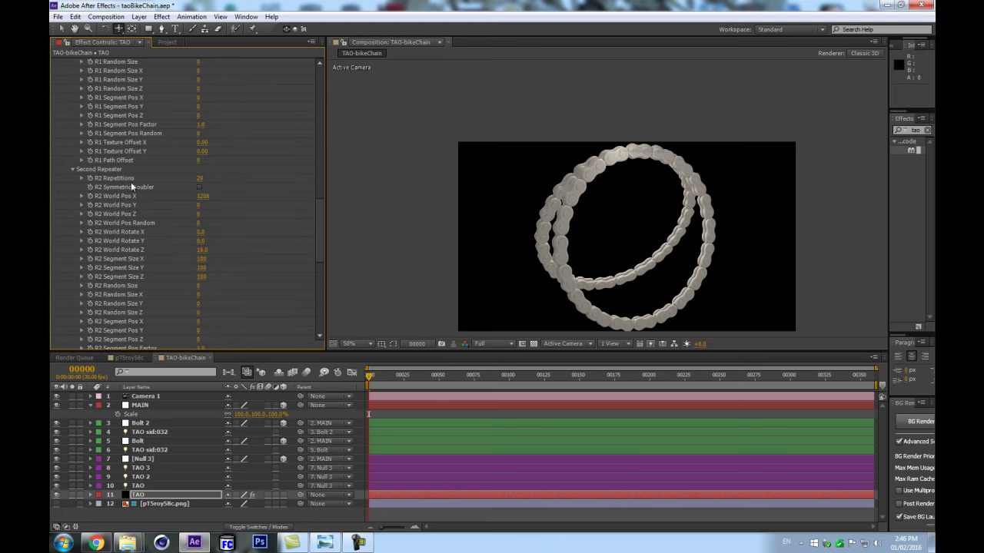
pyautogui.moveTo(323, 225)
pyautogui.mouseDown()
pyautogui.moveTo(326, 168)
pyautogui.moveTo(327, 225)
pyautogui.moveTo(319, 227)
pyautogui.mouseUp()
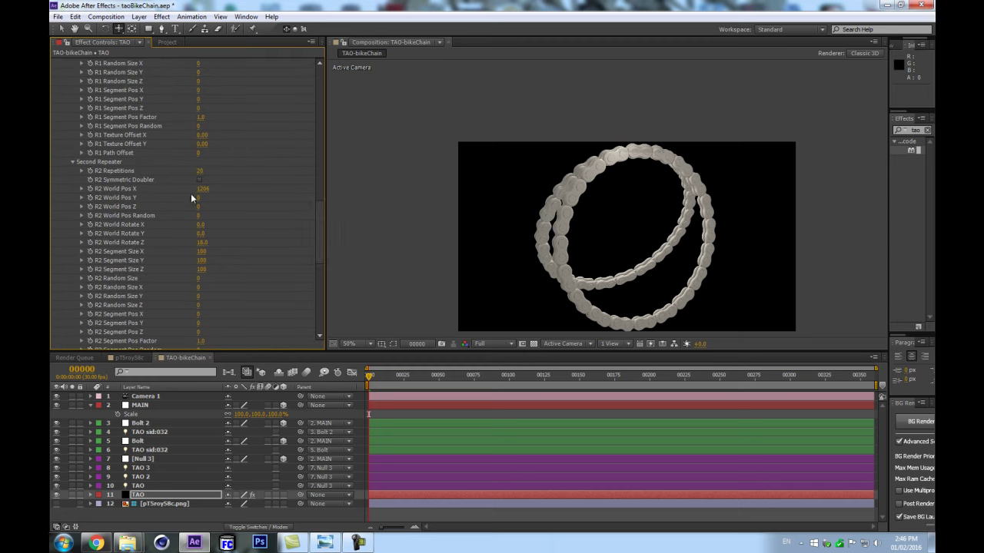
pyautogui.moveTo(239, 190); pyautogui.dragTo(240, 191)
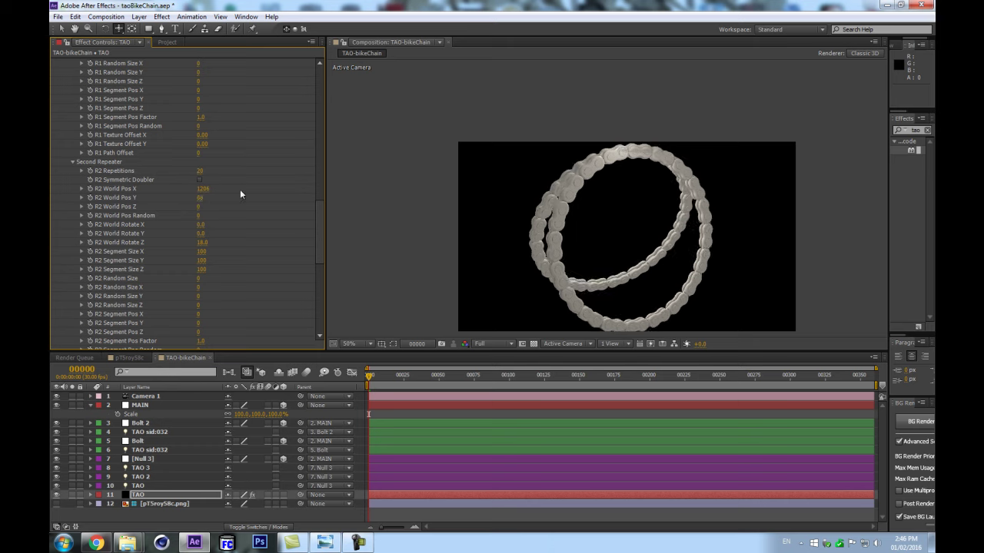
pyautogui.scroll(6, 203, 205)
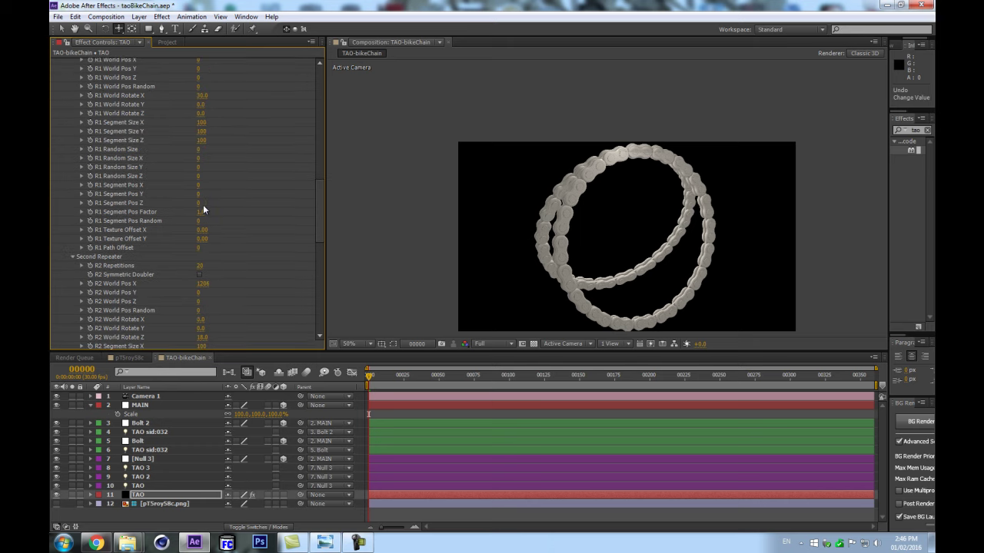
# Step: In the first repeater, set R1 World Pos X to 260, R1 World Pos Z to 610 and R1 Repetitions to 4
pyautogui.moveTo(216, 130); pyautogui.dragTo(229, 146)
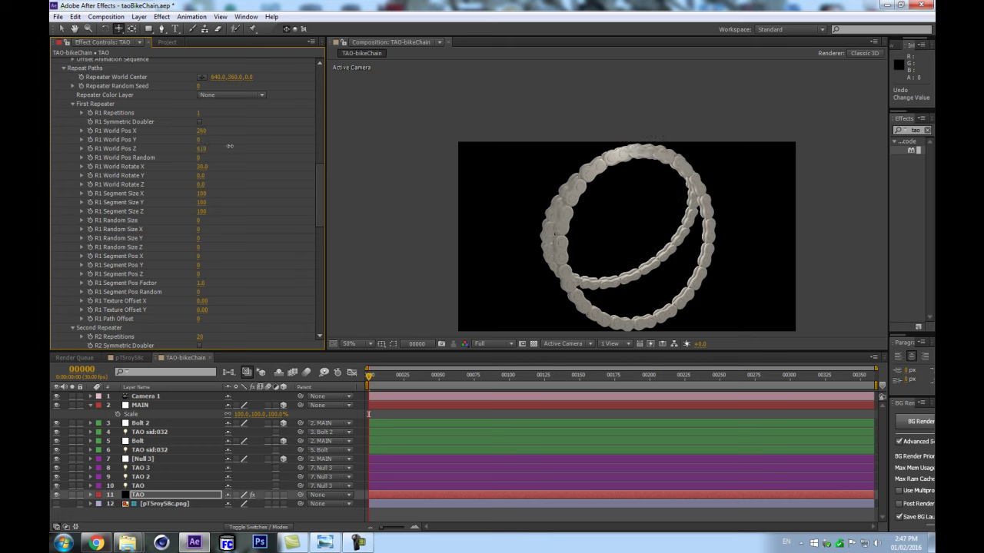
pyautogui.click(200, 121)
pyautogui.click(198, 113)
pyautogui.click(249, 120)
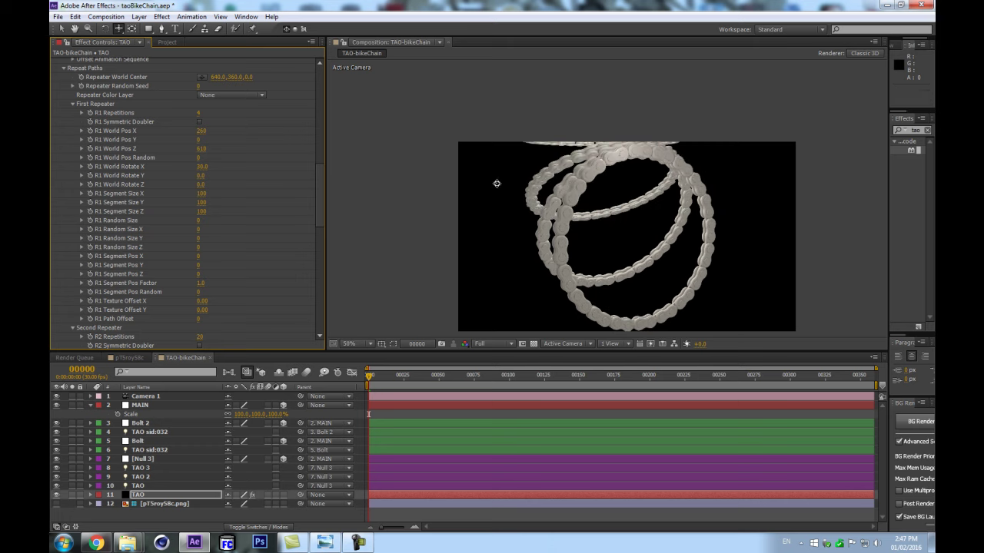
# Step: Orbit the camera around the repeated chain rings and lower the preview resolution to Quarter
pyautogui.press('c')
pyautogui.press('c')
pyautogui.moveTo(615, 246); pyautogui.dragTo(644, 221)
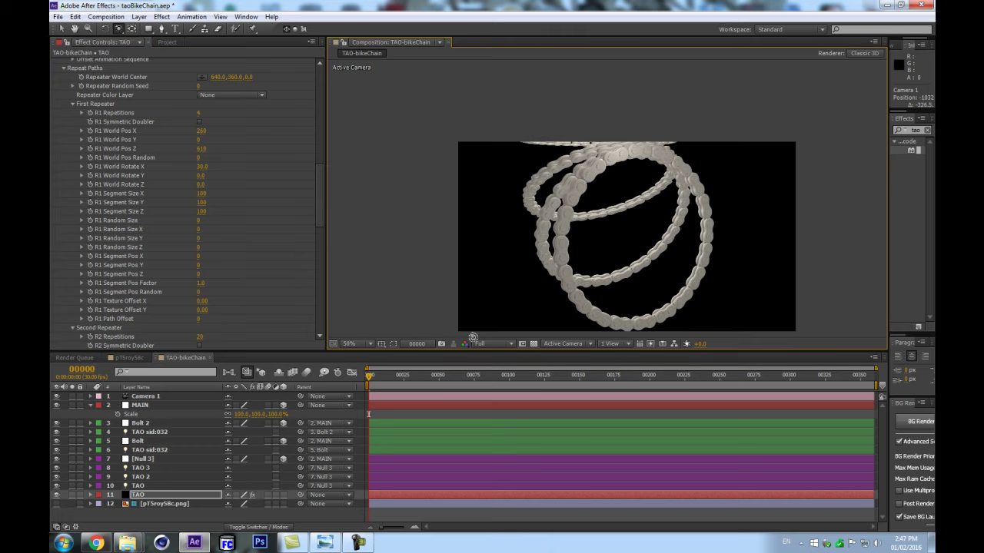
# Step: Set Segments to 20 in the Tao effect on the TAO solid
pyautogui.click(166, 497)
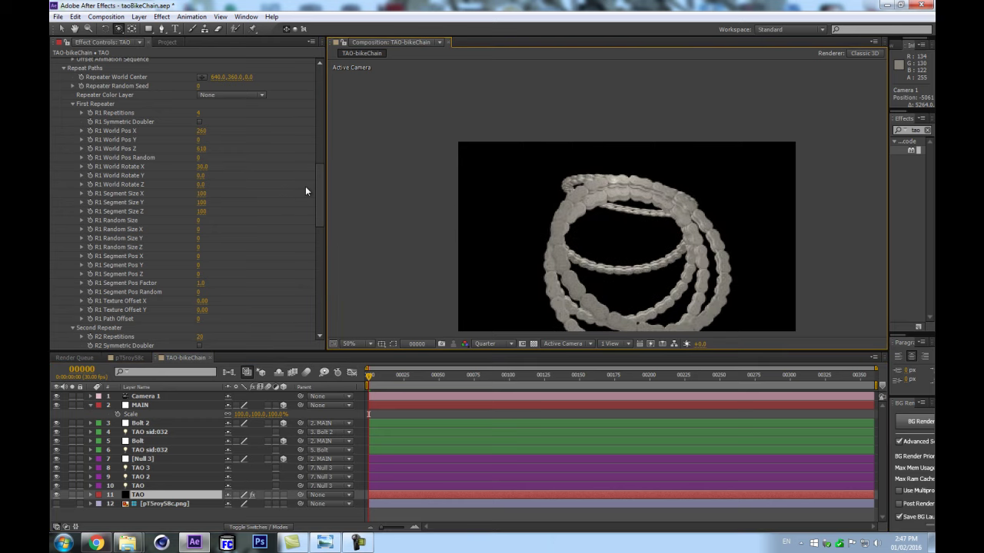
pyautogui.moveTo(317, 204); pyautogui.dragTo(315, 63)
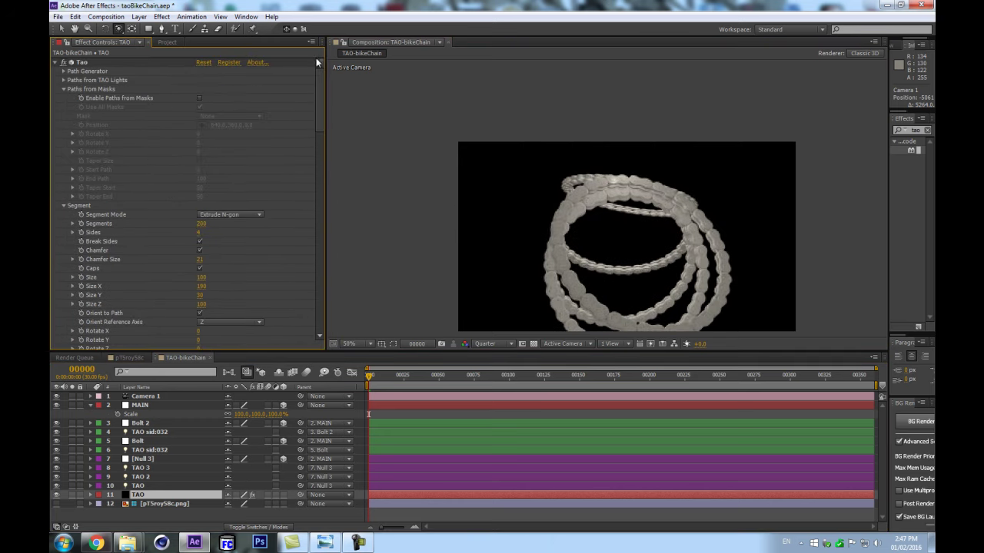
pyautogui.click(201, 223)
pyautogui.write('100')
pyautogui.press('Return')
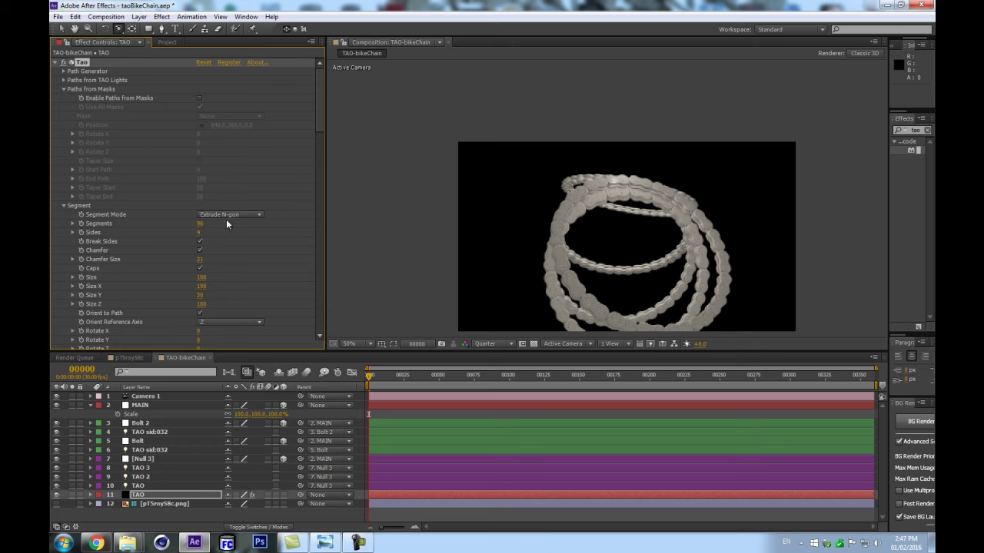
pyautogui.click(200, 223)
pyautogui.press('Return')
# Step: Orbit the existing camera to inspect the rings from the side, and delete Camera 1 from the composition
pyautogui.moveTo(589, 249); pyautogui.dragTo(488, 235)
pyautogui.click(148, 396)
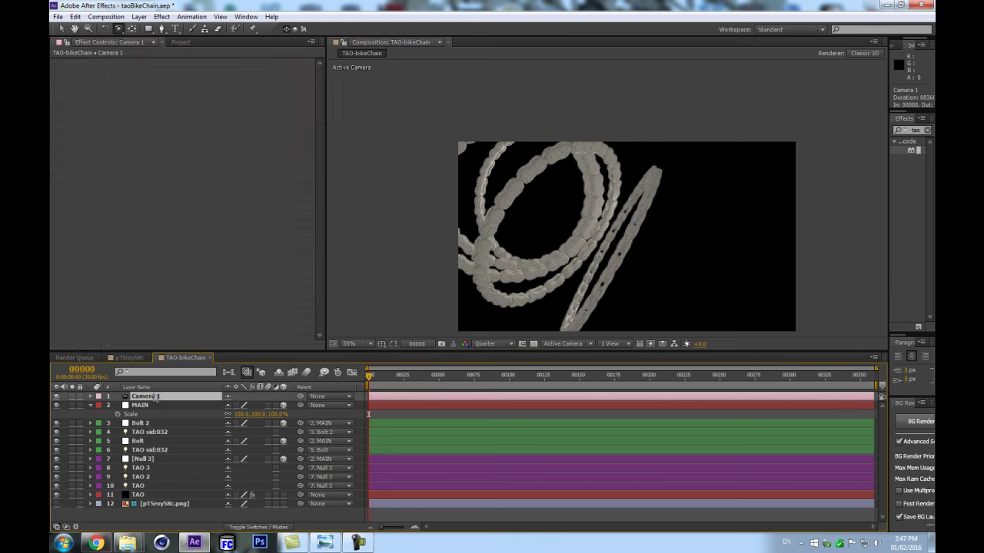
pyautogui.press('Delete')
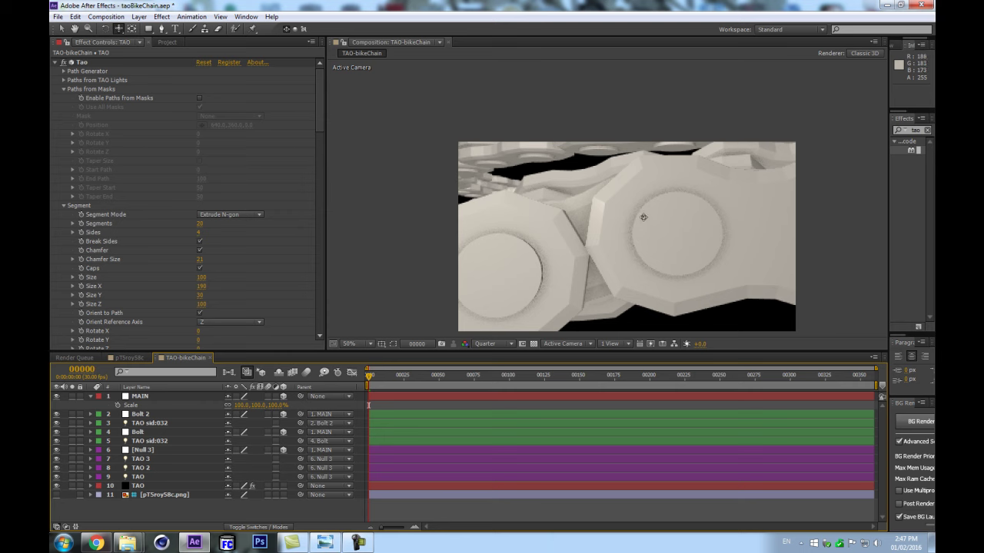
# Step: Create a new camera and parent it to a new 3D null object
pyautogui.click(620, 236)
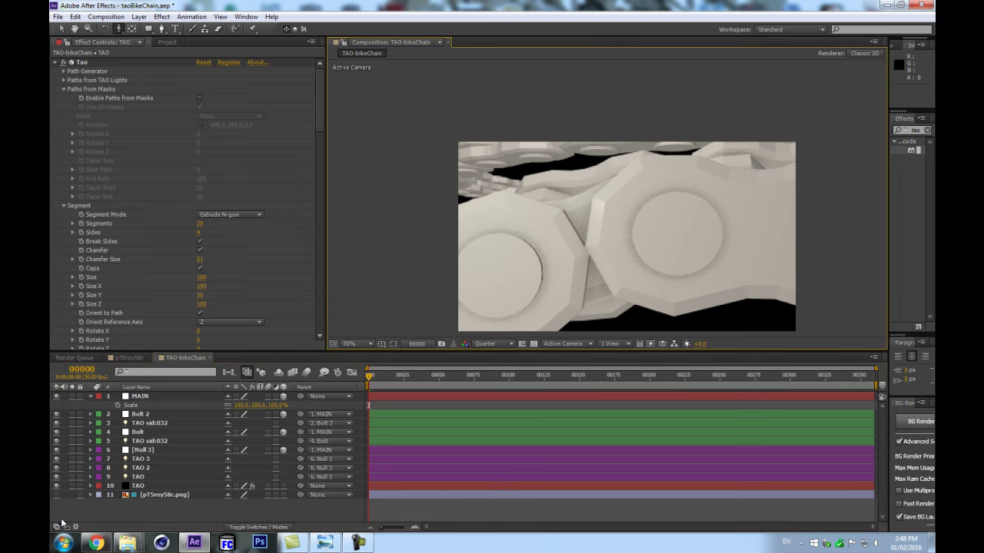
pyautogui.hotkey('ctrl', 'alt', 'shift', 'c')
pyautogui.press('Return')
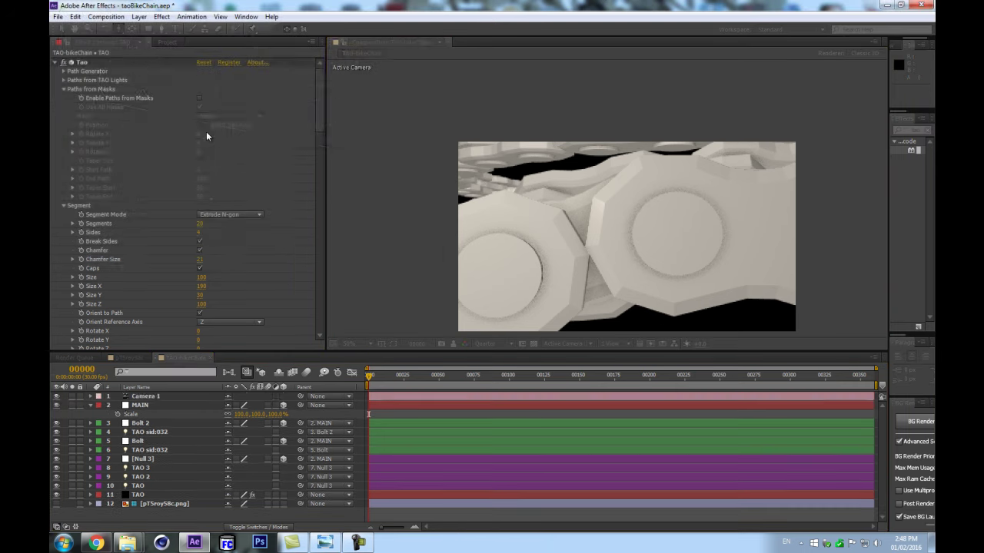
pyautogui.hotkey('ctrl', 'alt', 'shift', 'y')
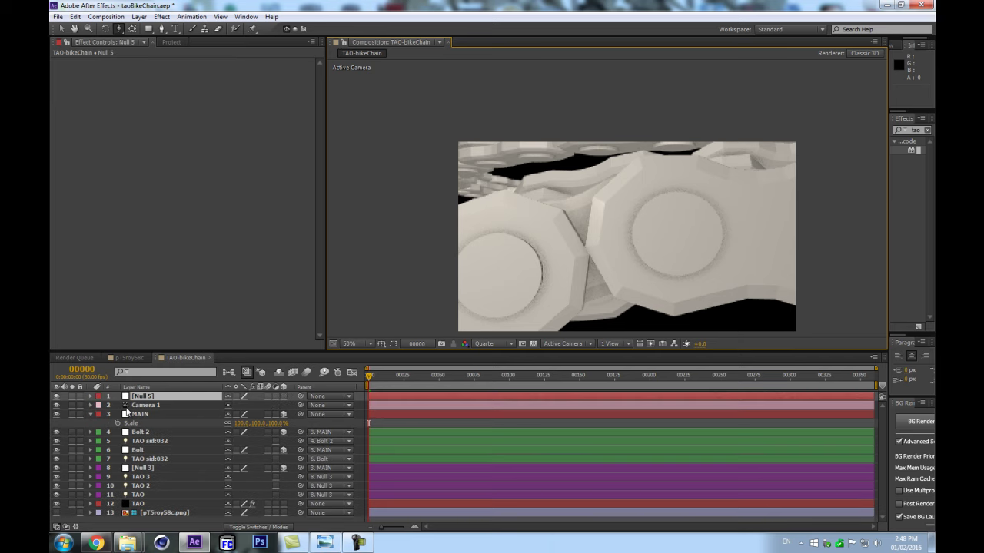
pyautogui.moveTo(300, 405); pyautogui.dragTo(145, 397)
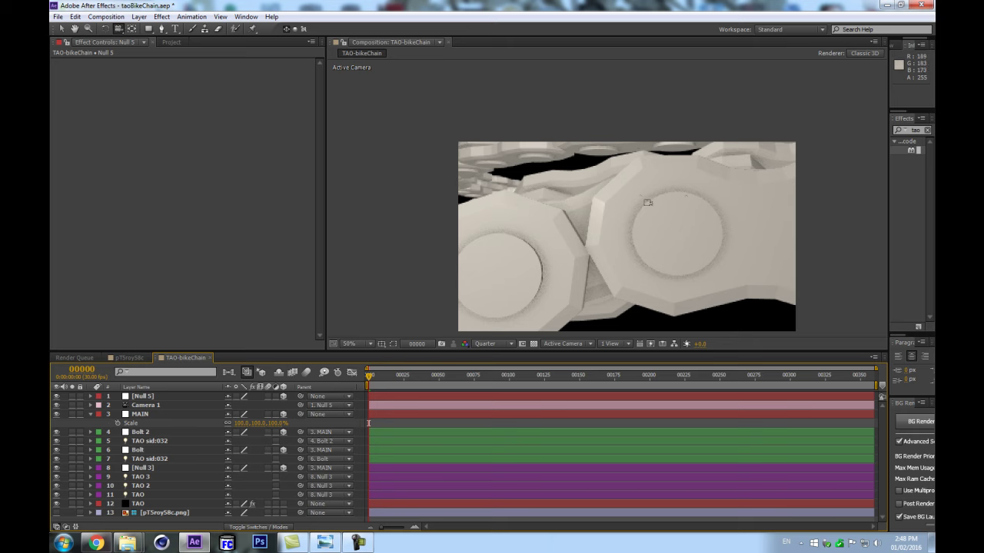
# Step: Pull the new camera back to frame the chain rings and set its Z Rotation to -52°
pyautogui.moveTo(625, 162); pyautogui.dragTo(584, 342)
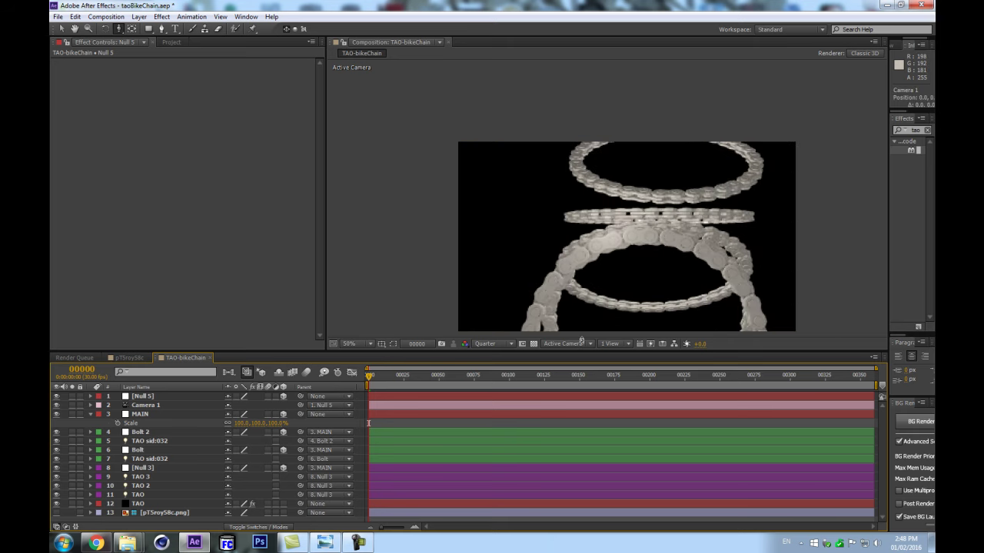
pyautogui.click(173, 406)
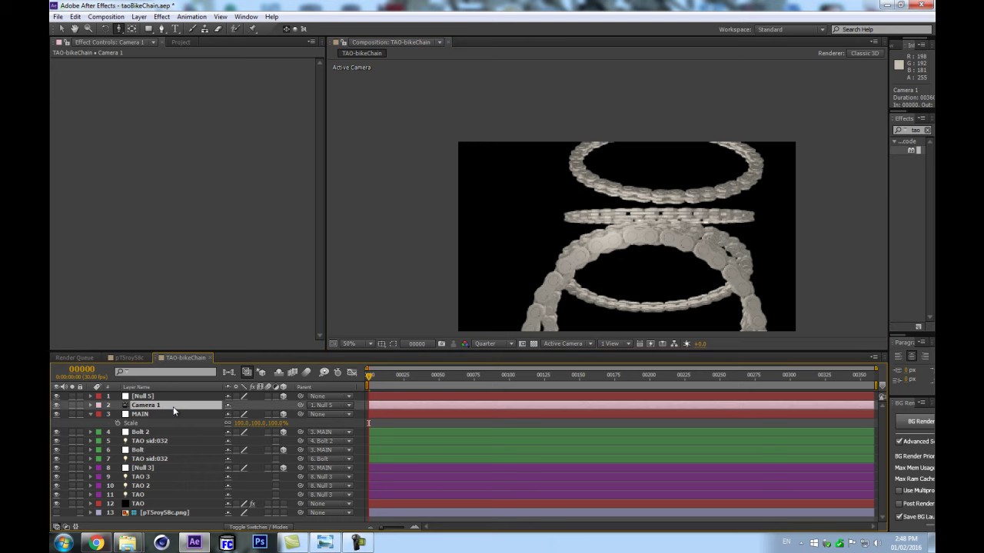
pyautogui.press('r')
pyautogui.moveTo(239, 443); pyautogui.dragTo(230, 461)
pyautogui.moveTo(571, 251); pyautogui.dragTo(606, 224)
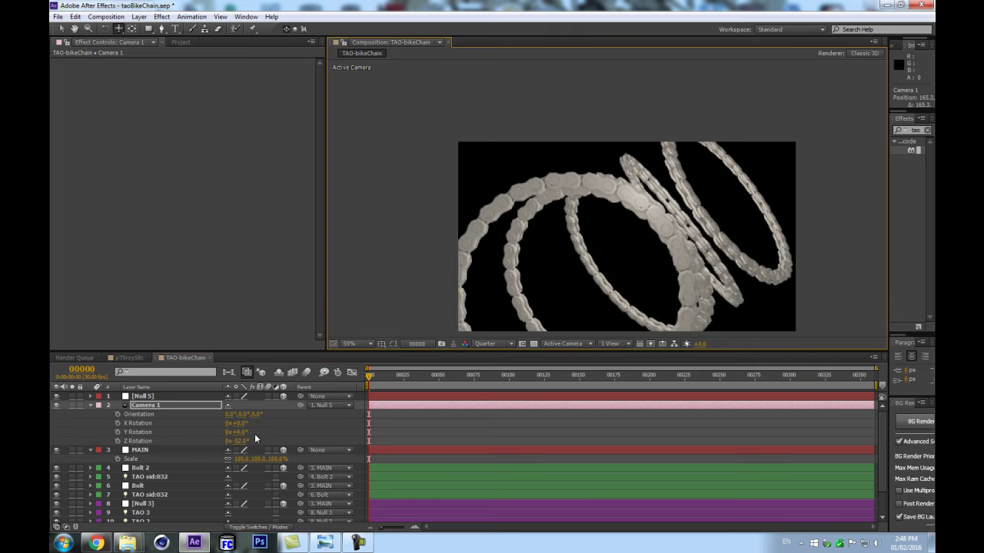
# Step: Rotate the camera's parent null slightly on X and to 89° on Y, and orbit the camera to frame the interlocking chains
pyautogui.click(152, 397)
pyautogui.press('r')
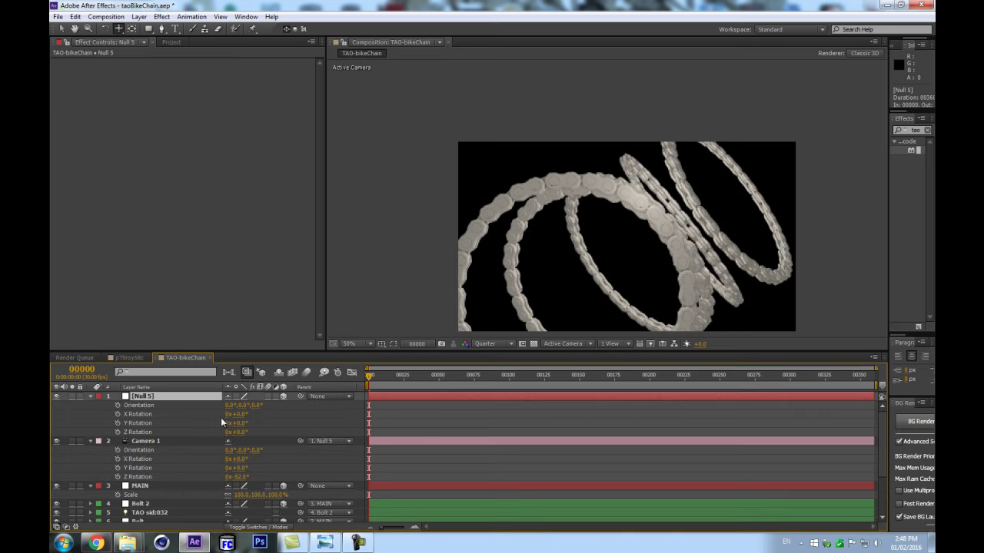
pyautogui.moveTo(240, 415); pyautogui.dragTo(255, 431)
pyautogui.hotkey('ctrl', 'z')
pyautogui.moveTo(644, 209); pyautogui.dragTo(637, 171)
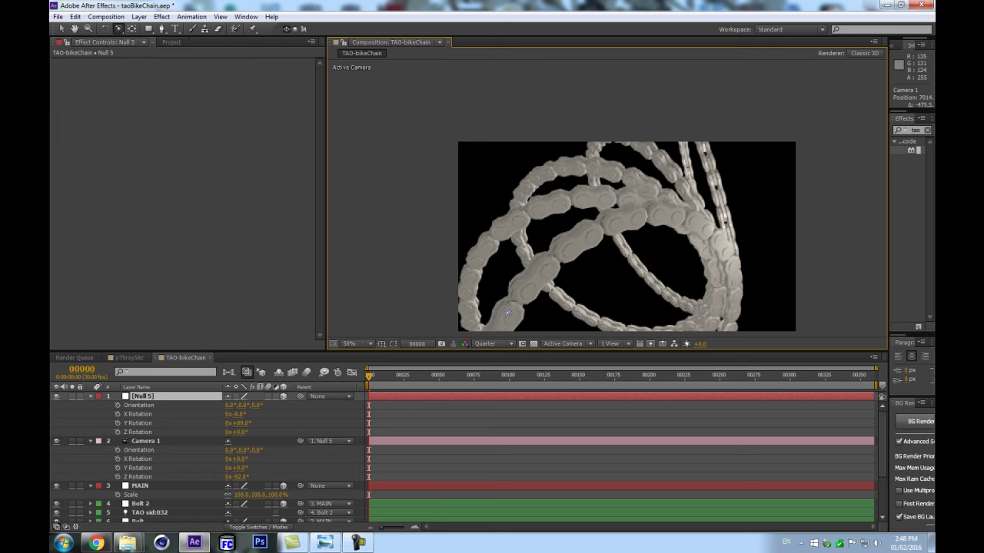
pyautogui.moveTo(570, 269); pyautogui.dragTo(593, 248)
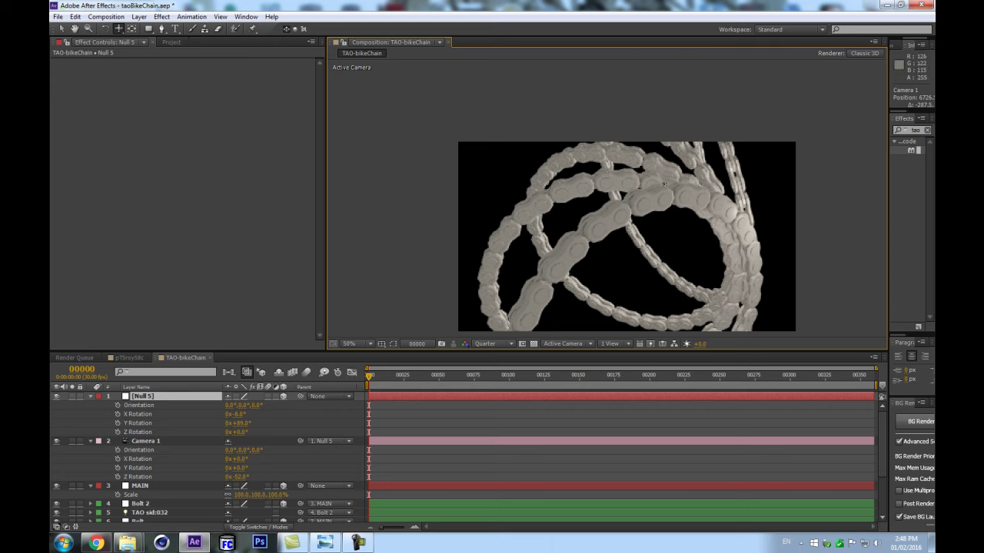
# Step: Save the project and collapse all expanded layer properties in the timeline
pyautogui.hotkey('ctrl', 's')
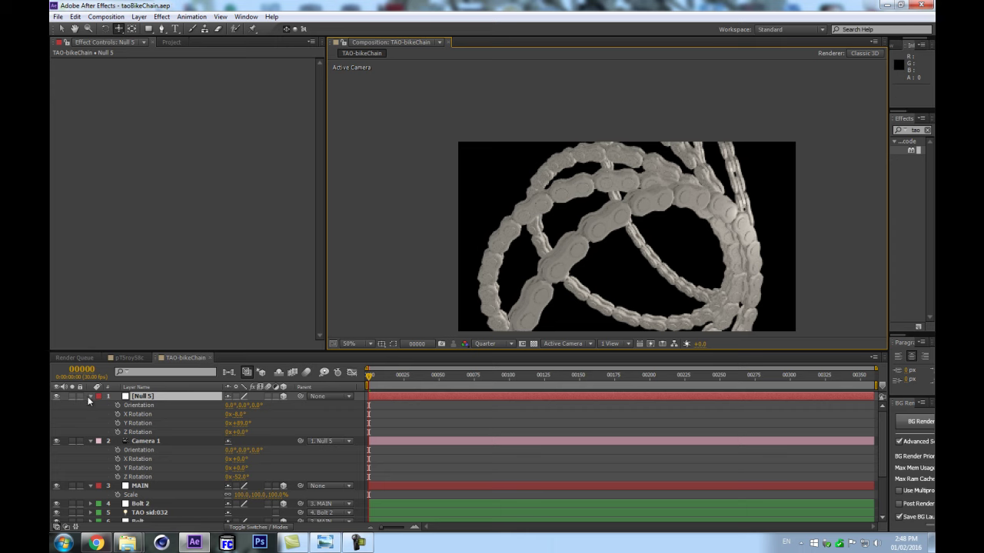
pyautogui.hotkey('ctrl', 'a')
pyautogui.click(90, 397)
pyautogui.moveTo(442, 352); pyautogui.dragTo(442, 345)
pyautogui.click(187, 518)
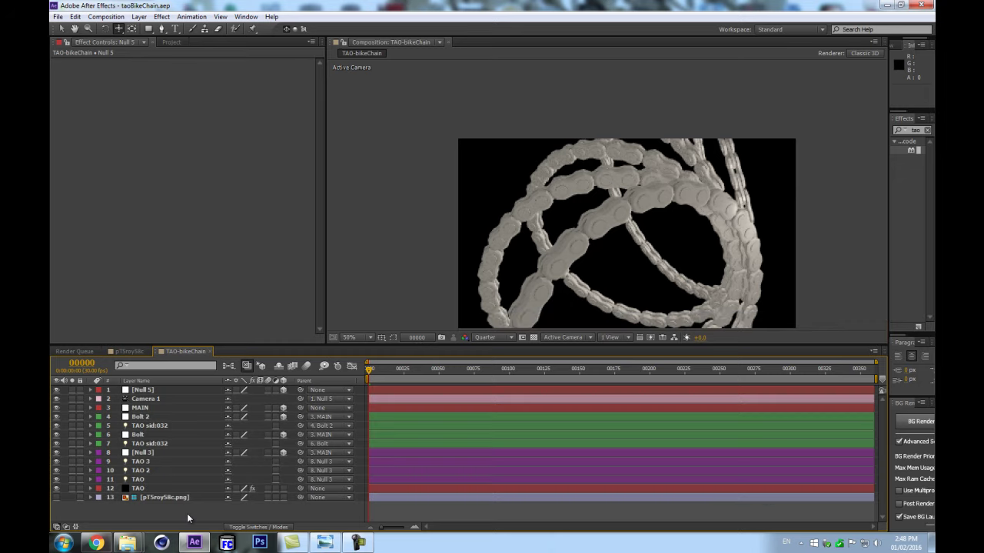
# Step: Centre the composition frame in view, review the TAO layer's Tao effect settings and collapse the effect
pyautogui.press('h')
pyautogui.moveTo(408, 223); pyautogui.dragTo(407, 178)
pyautogui.press('c')
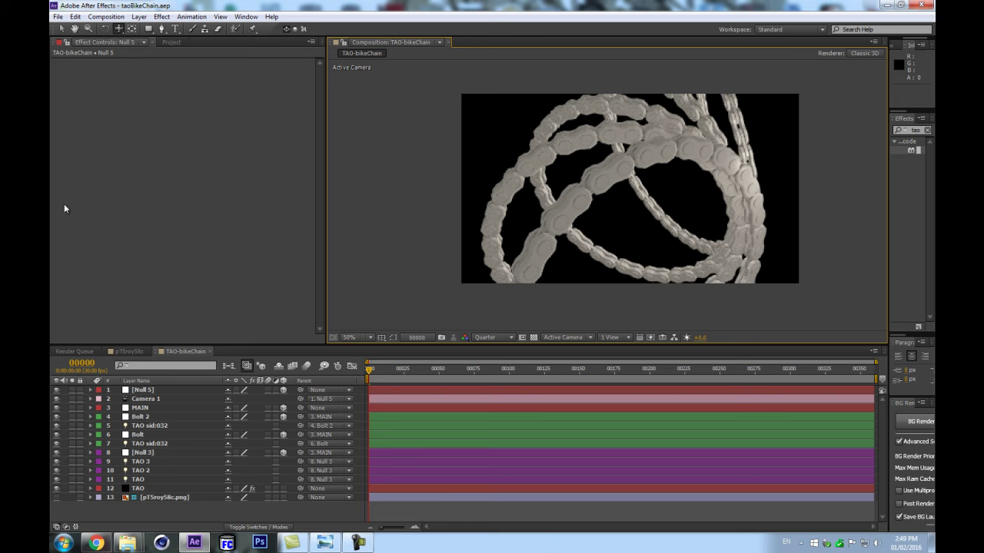
pyautogui.click(139, 489)
pyautogui.moveTo(317, 80); pyautogui.dragTo(253, 234)
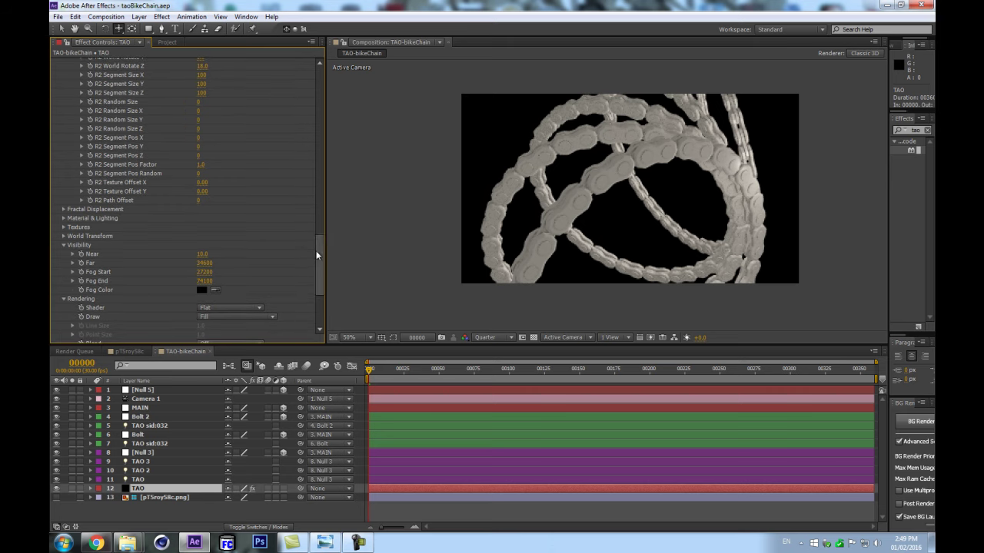
pyautogui.moveTo(318, 252); pyautogui.dragTo(322, 86)
pyautogui.click(55, 62)
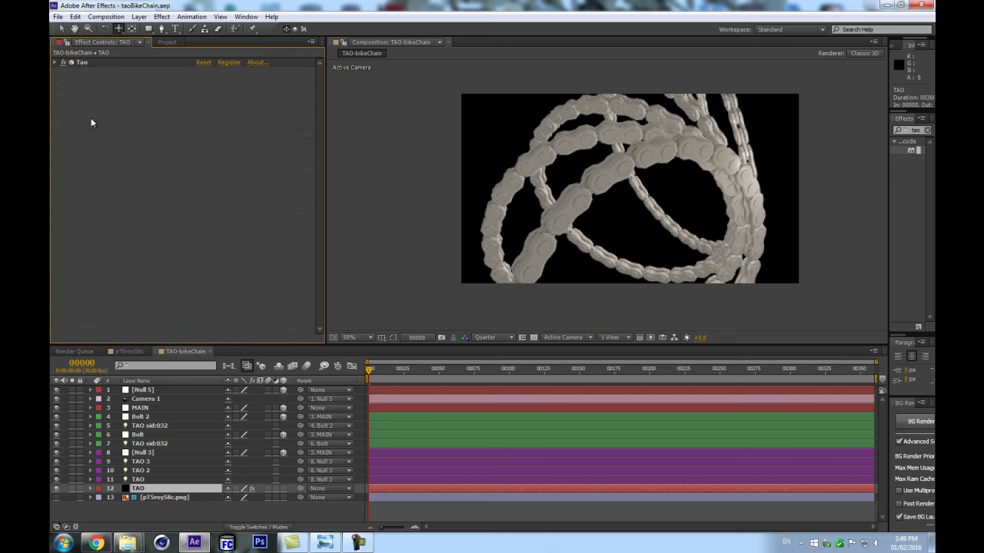
# Step: Import bus_garage_hdrmaps_com_free_055.exr from the TRAPCODE_TAO_HDRI_BUNDLE folder into the project
pyautogui.click(127, 543)
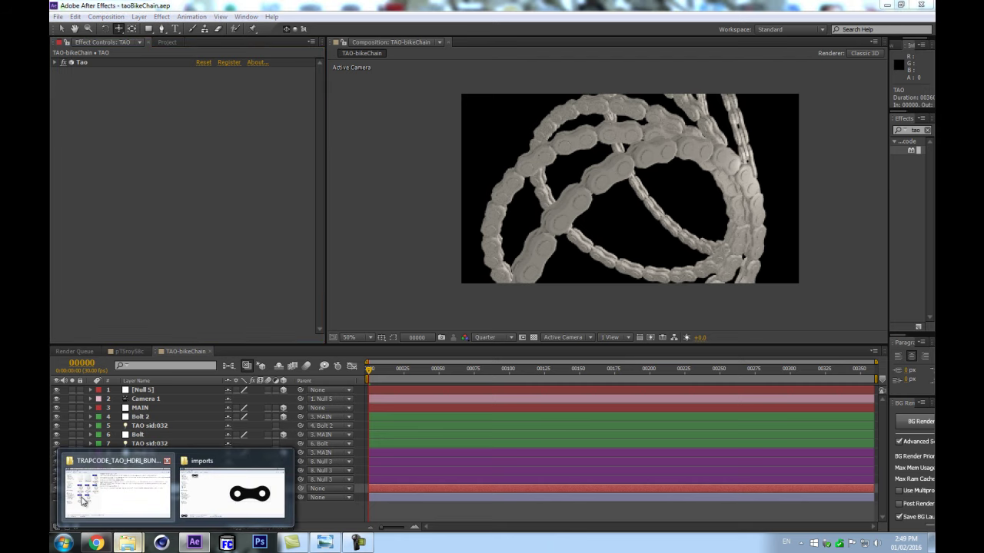
pyautogui.click(83, 501)
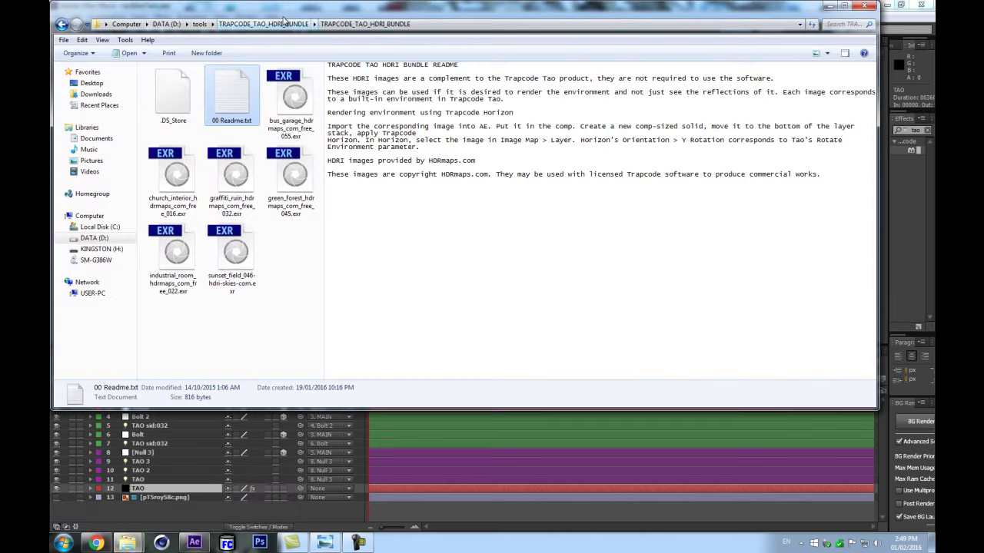
pyautogui.moveTo(269, 8); pyautogui.dragTo(287, 39)
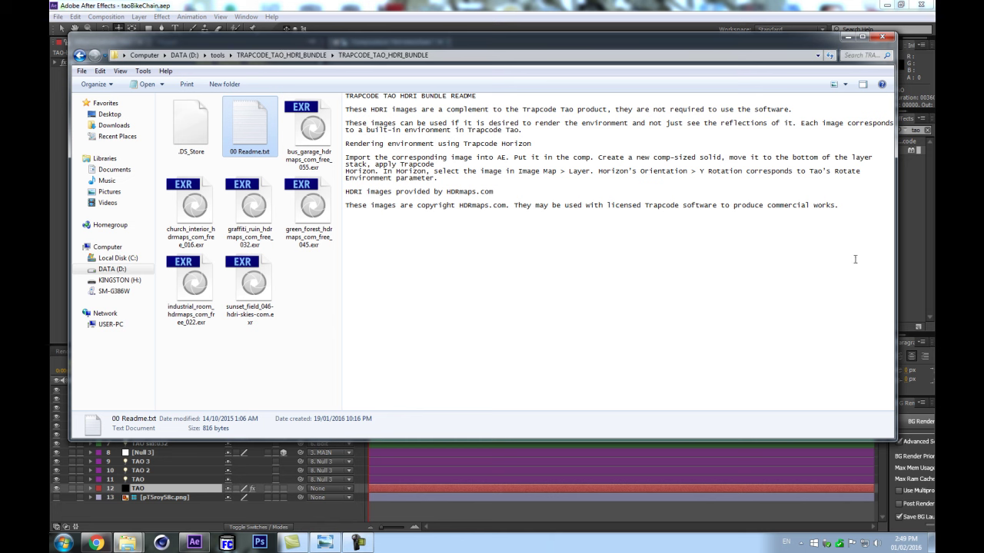
pyautogui.moveTo(521, 47); pyautogui.dragTo(760, 48)
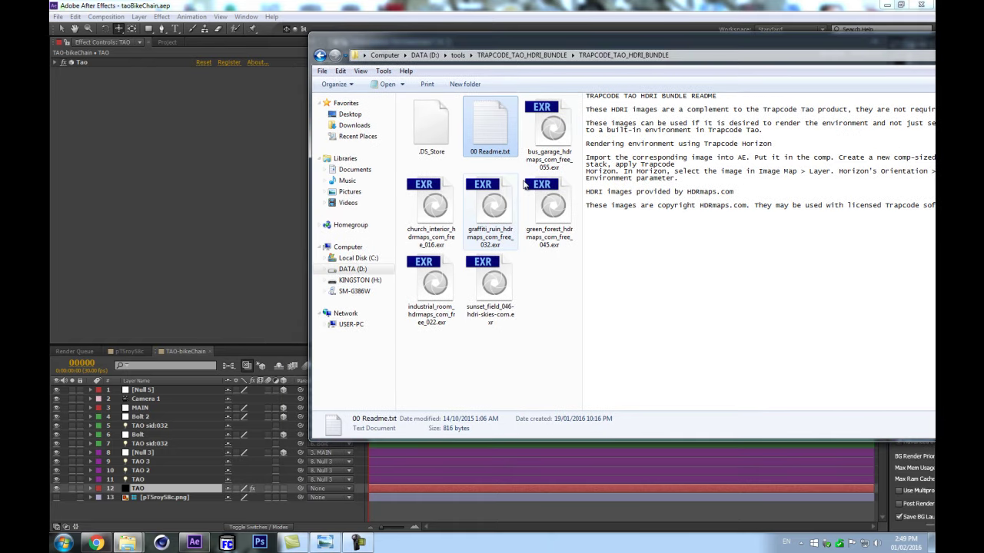
pyautogui.click(555, 117)
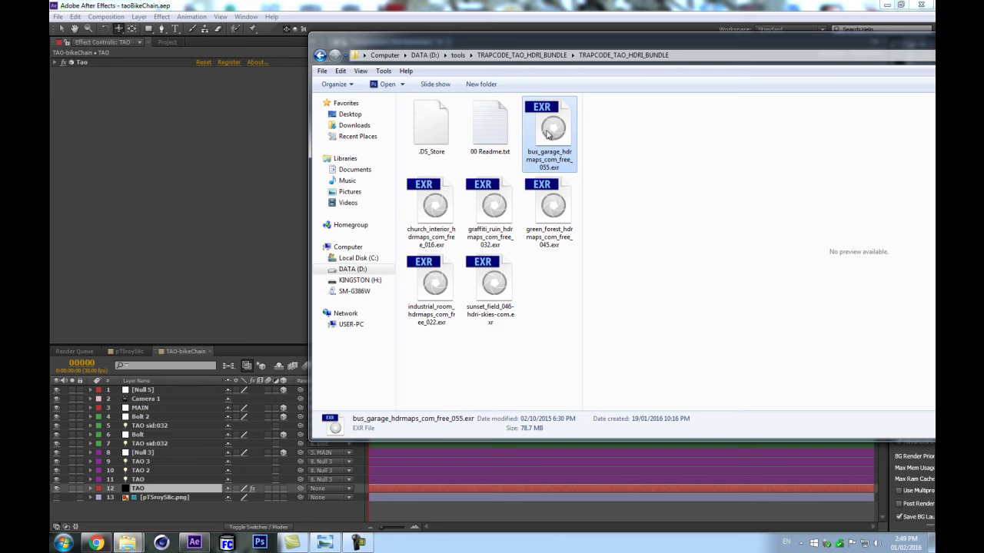
pyautogui.click(166, 42)
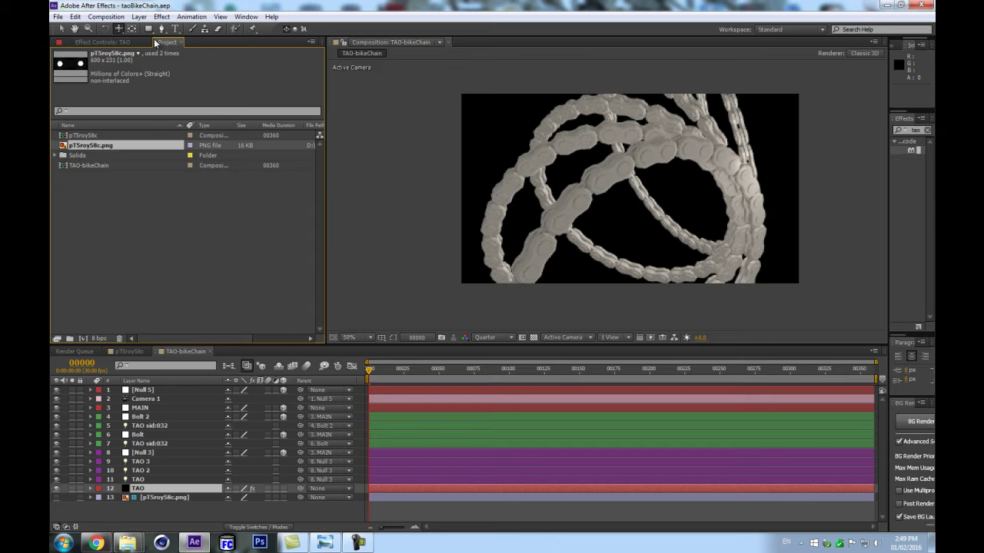
pyautogui.moveTo(129, 544)
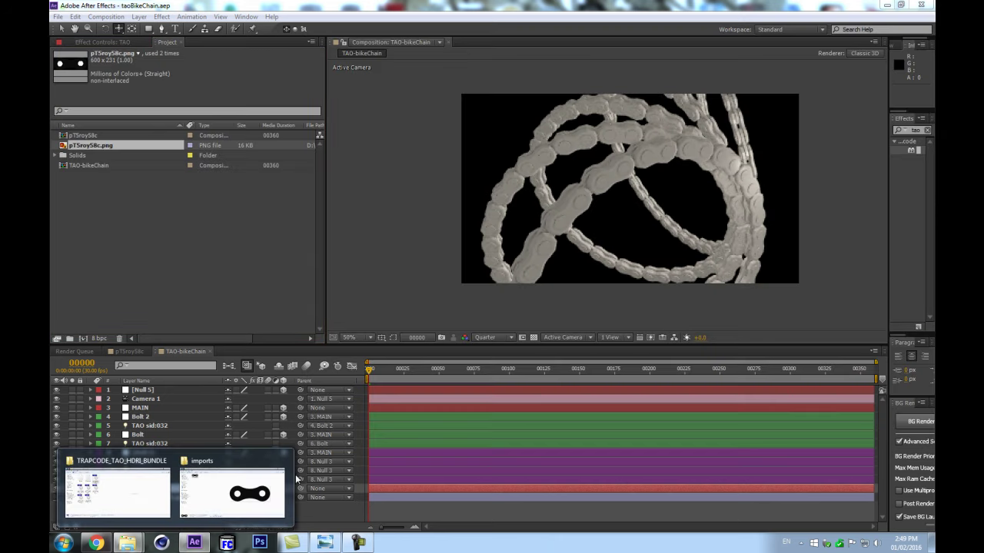
pyautogui.click(149, 496)
pyautogui.moveTo(550, 129); pyautogui.dragTo(236, 181)
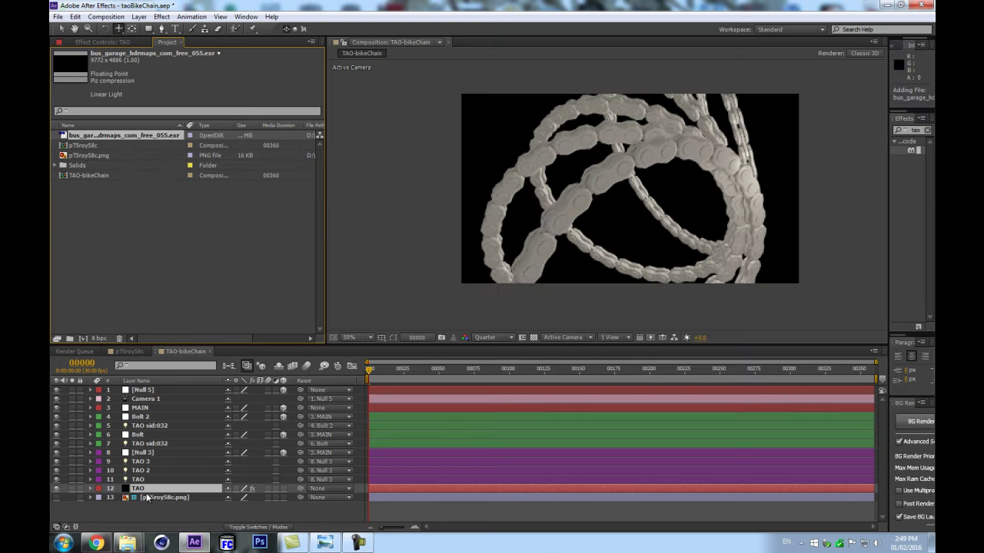
# Step: Set the Tao effect's Built-in Environment to Bus Garage in the TAO layer's Image Based Lighting settings
pyautogui.click(96, 41)
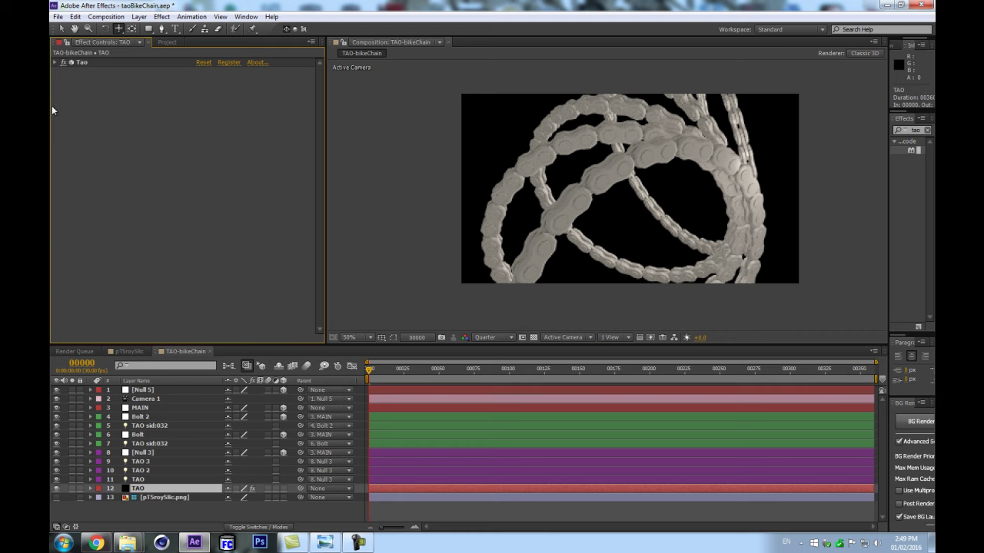
pyautogui.click(53, 62)
pyautogui.scroll(-10, 71, 208)
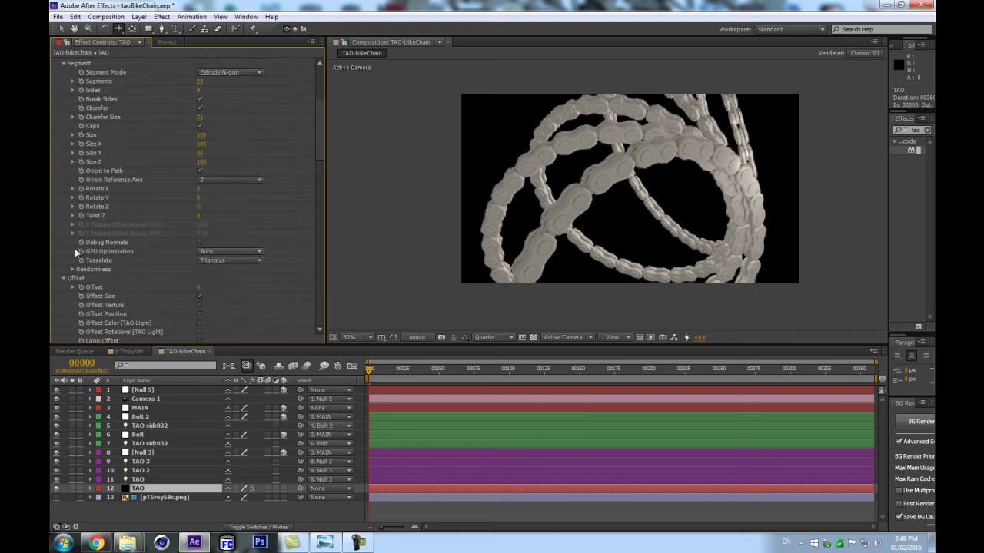
pyautogui.scroll(-15, 74, 272)
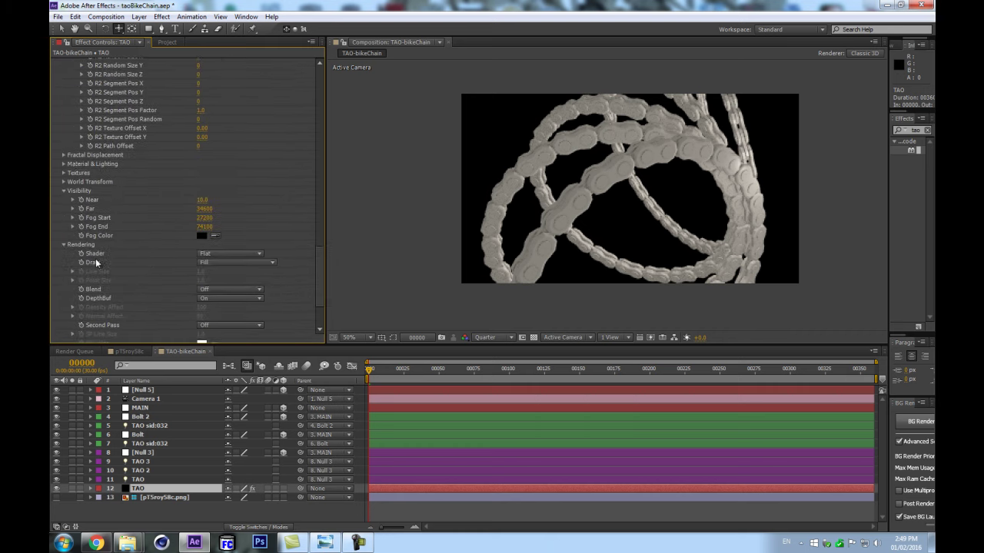
pyautogui.click(64, 164)
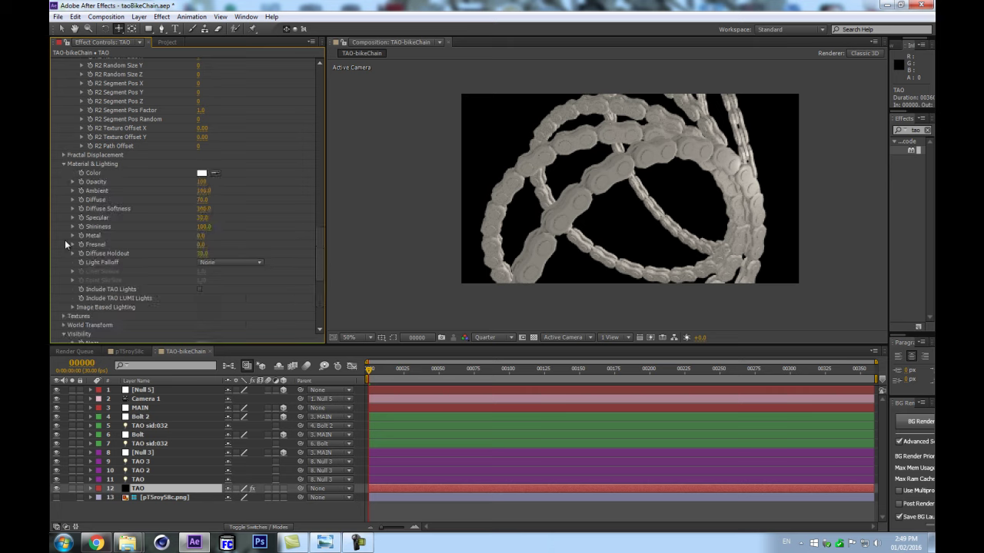
pyautogui.click(71, 306)
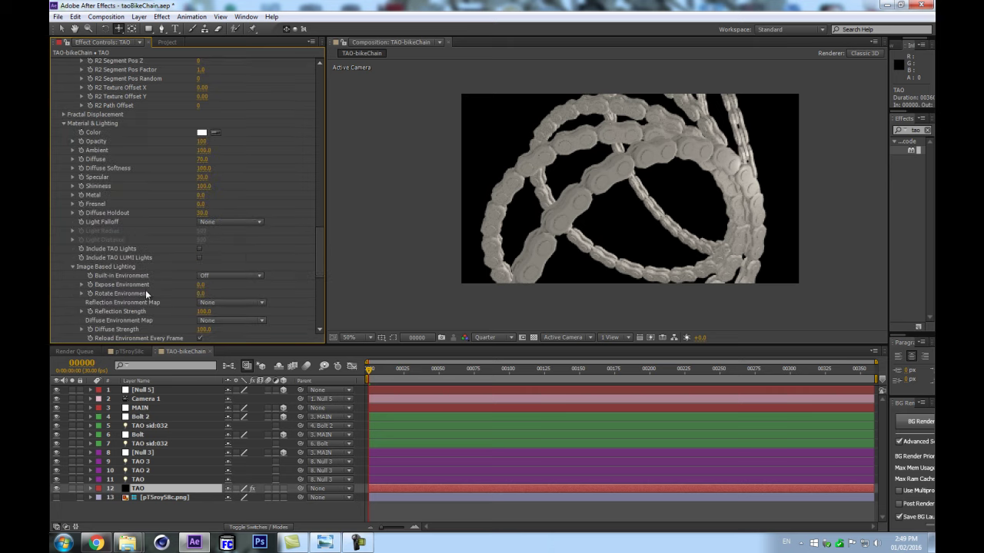
pyautogui.click(222, 278)
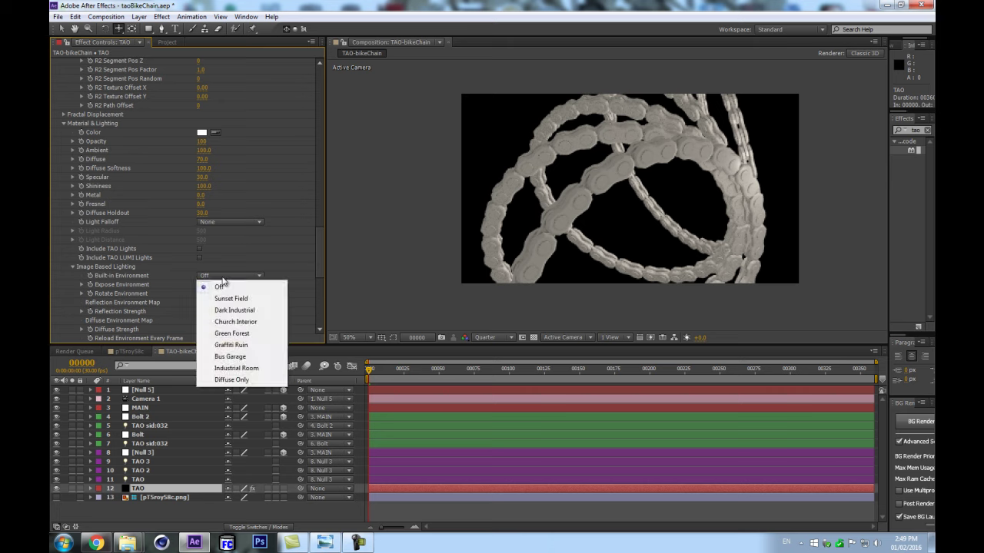
pyautogui.click(223, 357)
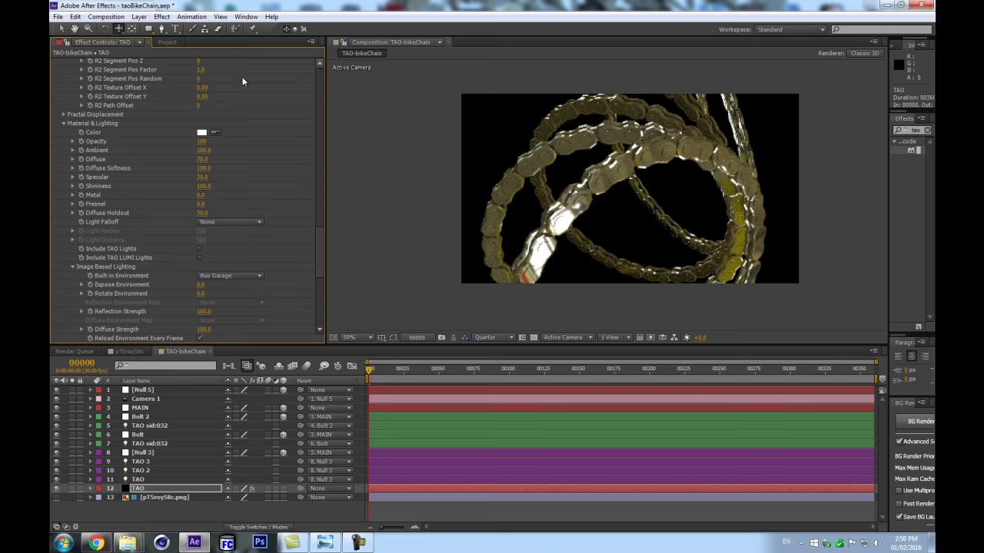
# Step: Add the bus garage EXR beneath all layers of TAO-bikeChain and pre-compose it as Reflection, leaving all attributes in place
pyautogui.click(176, 43)
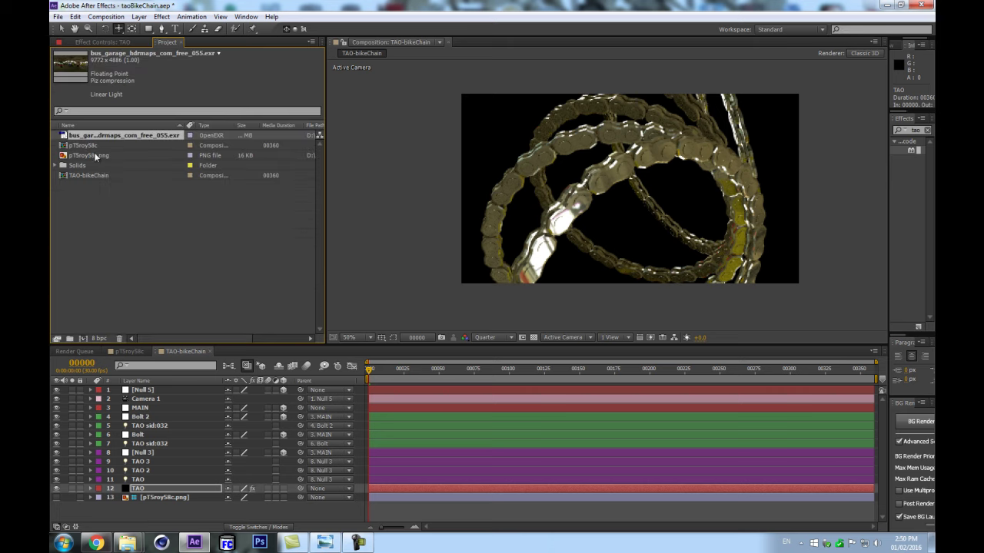
pyautogui.moveTo(140, 136); pyautogui.dragTo(202, 515)
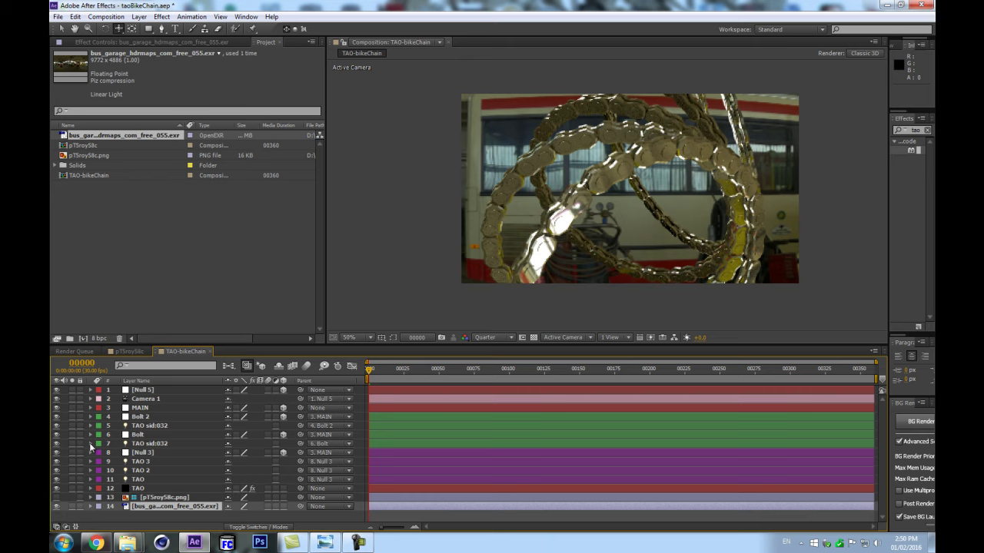
pyautogui.hotkey('ctrl', 'shift', 'c')
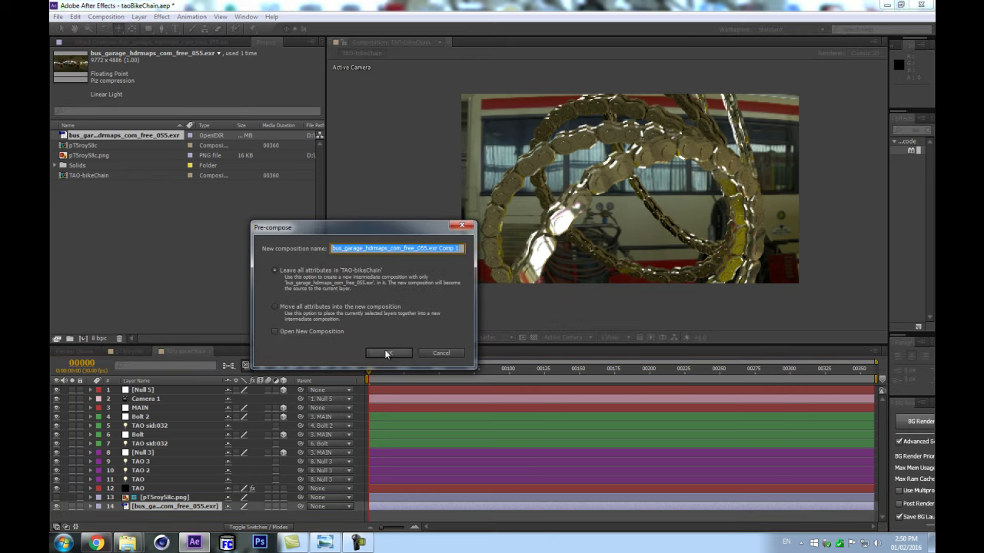
pyautogui.write('Reflection')
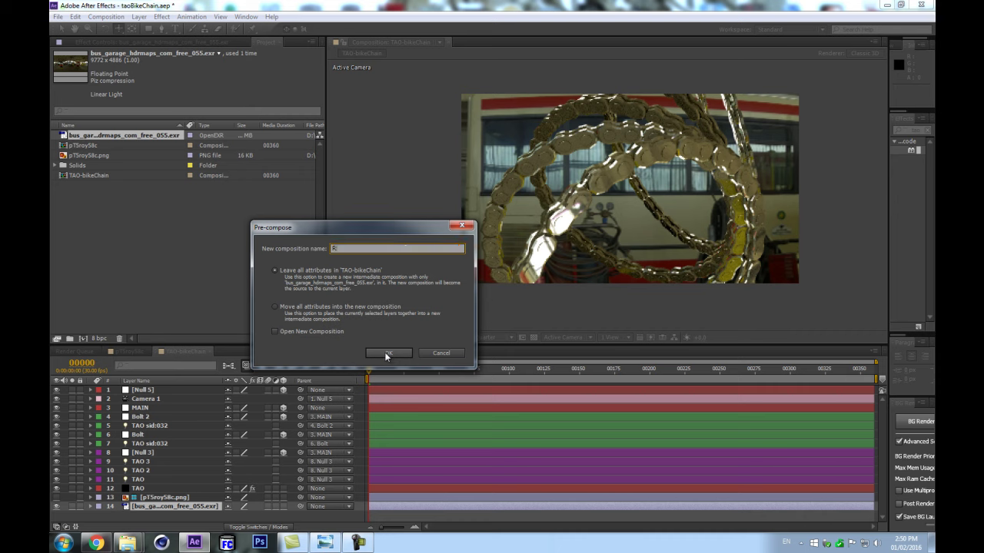
pyautogui.click(384, 351)
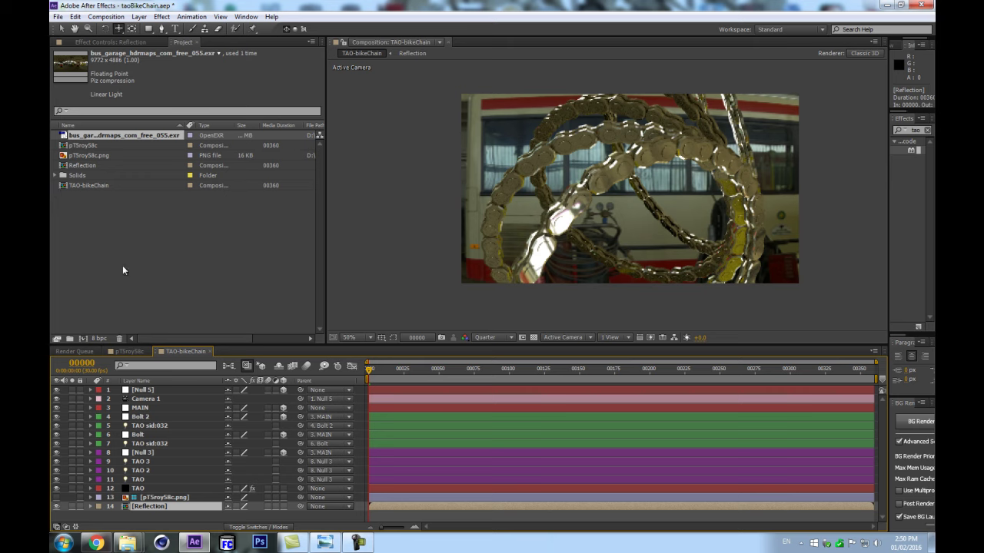
# Step: Create a new composition from the Reflection composition and resize it to 400 x 200 px with the 2:1 aspect ratio locked
pyautogui.click(117, 230)
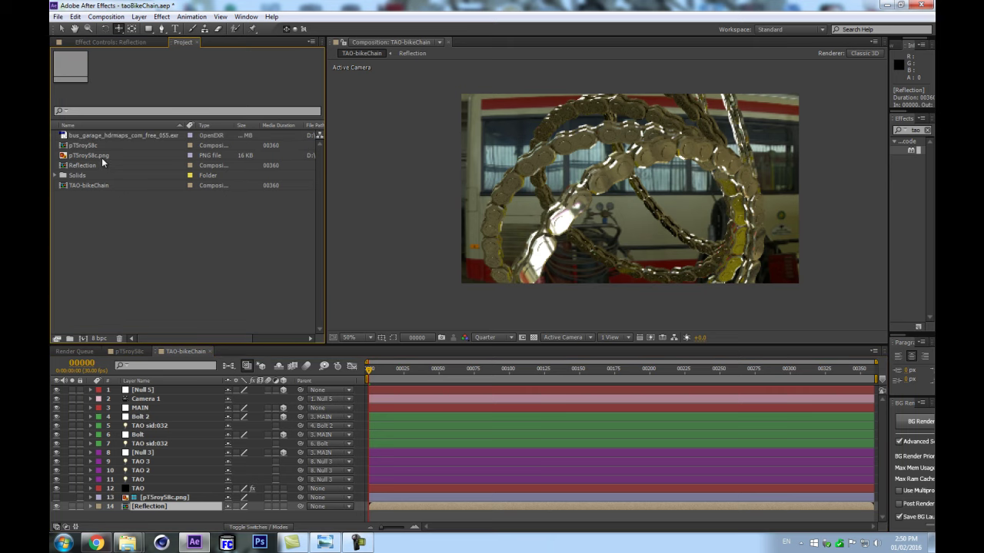
pyautogui.click(77, 165)
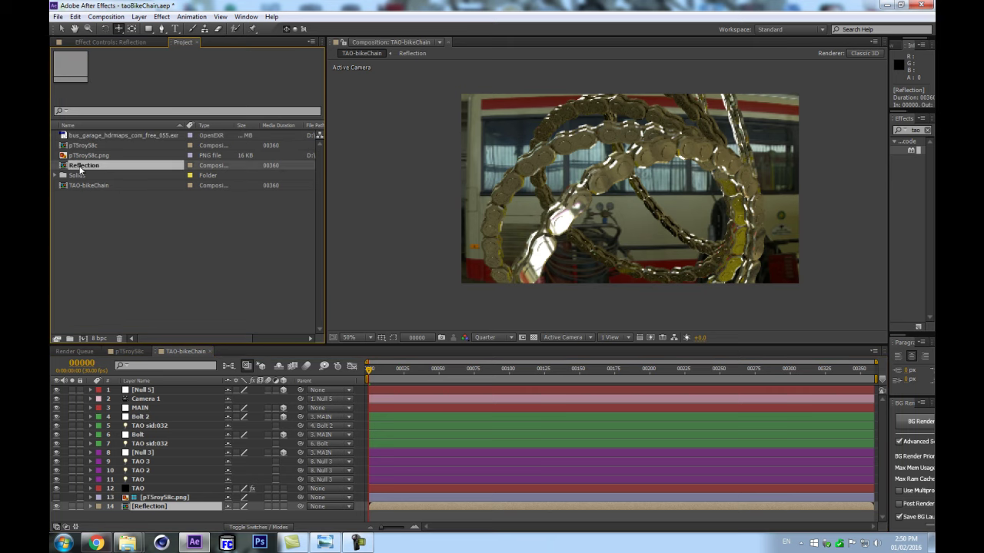
pyautogui.click(84, 339)
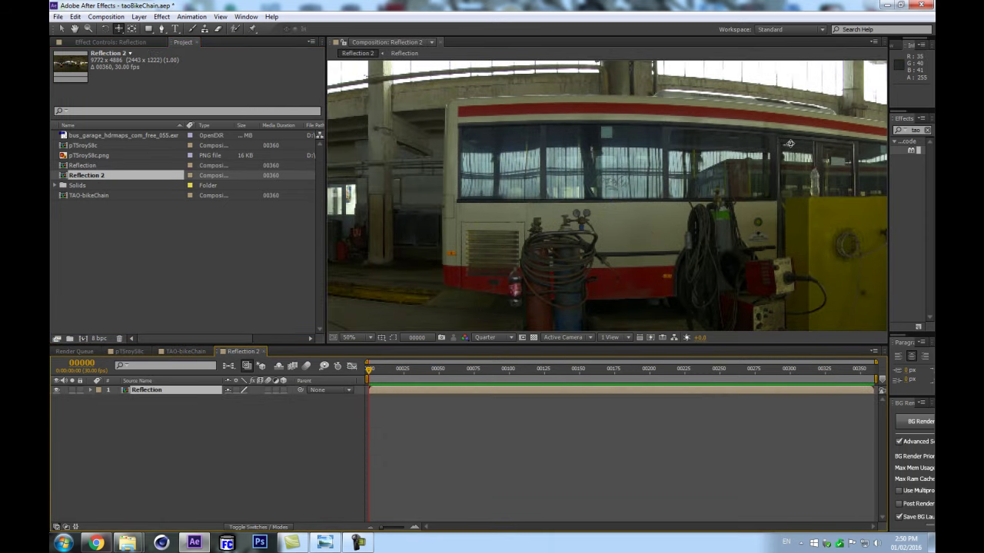
pyautogui.click(106, 16)
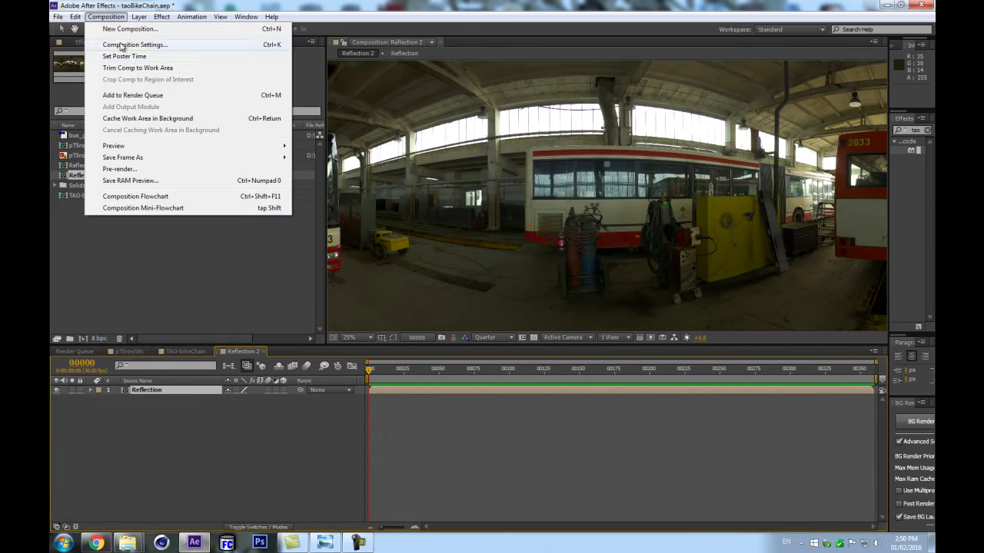
pyautogui.click(127, 43)
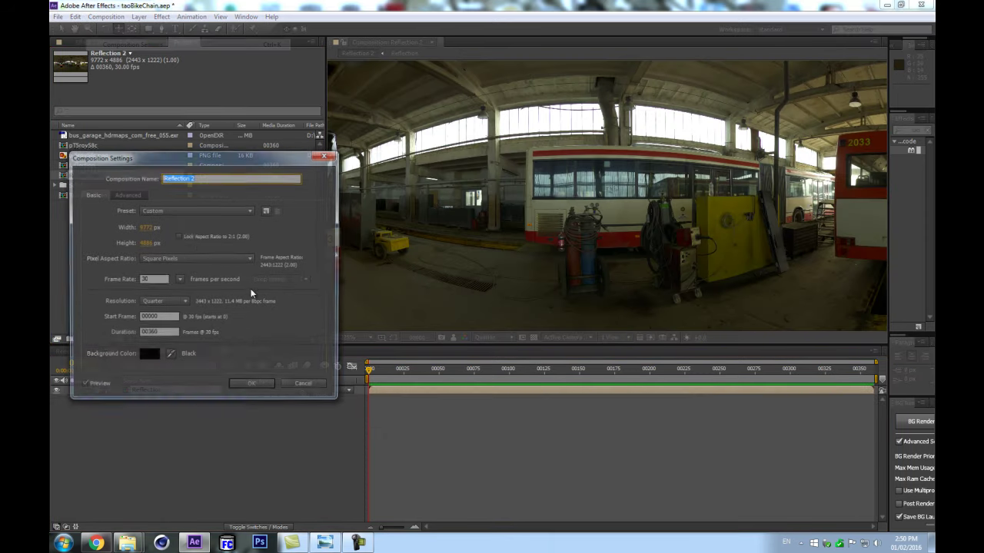
pyautogui.click(145, 243)
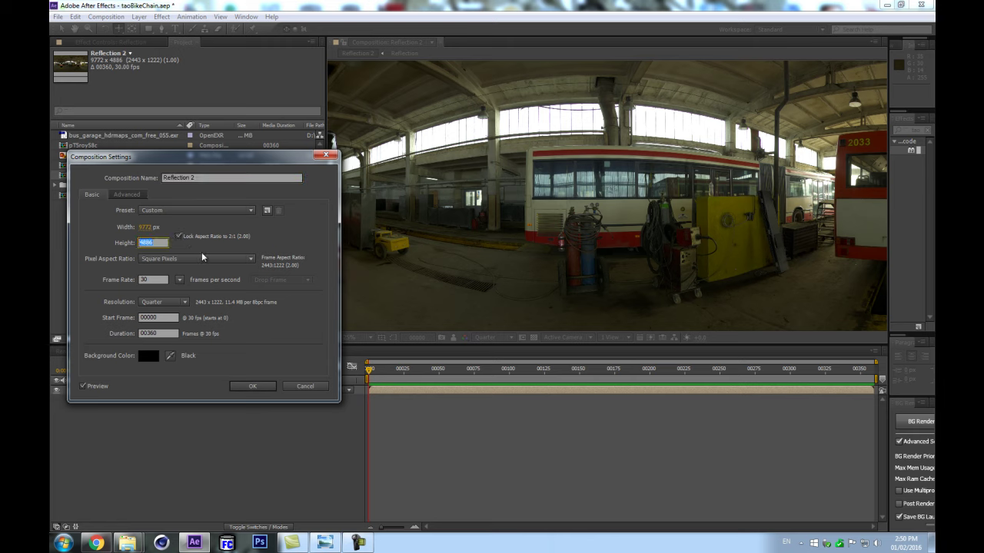
pyautogui.write('200')
pyautogui.click(254, 386)
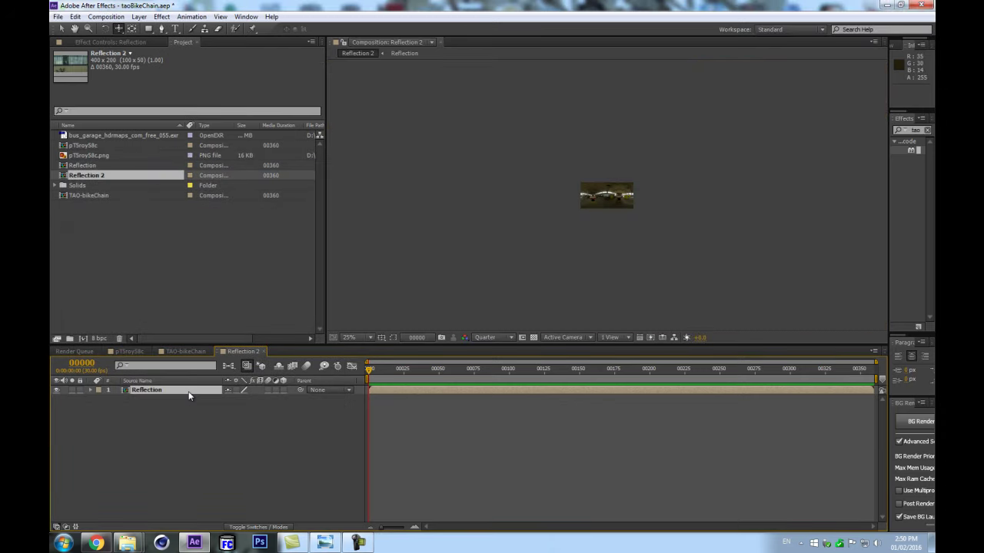
# Step: Apply Fast Blur to the Reflection layer in Reflection 2 and enable Repeat Edge Pixels
pyautogui.press('/')
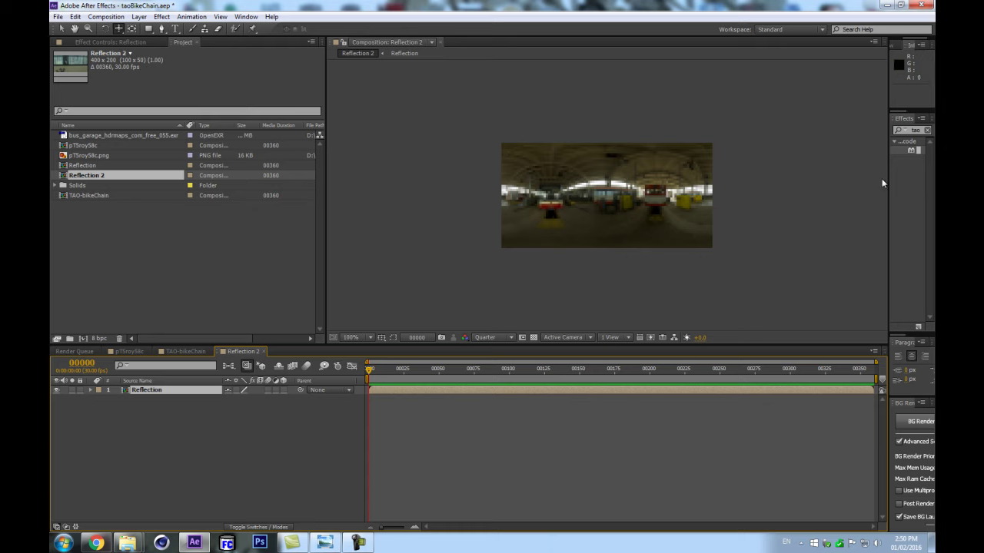
pyautogui.moveTo(889, 163); pyautogui.dragTo(769, 185)
pyautogui.hotkey('ctrl', '5')
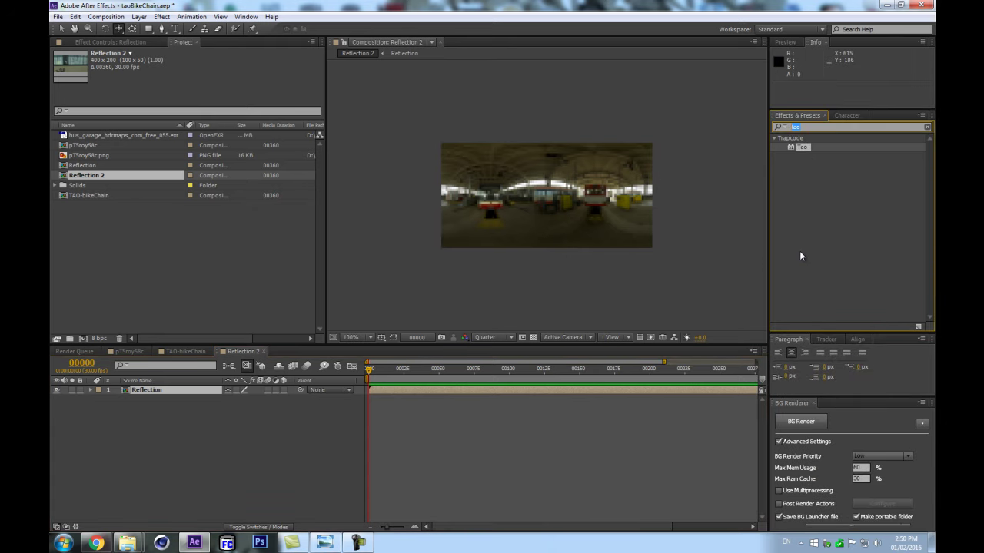
pyautogui.write('fast')
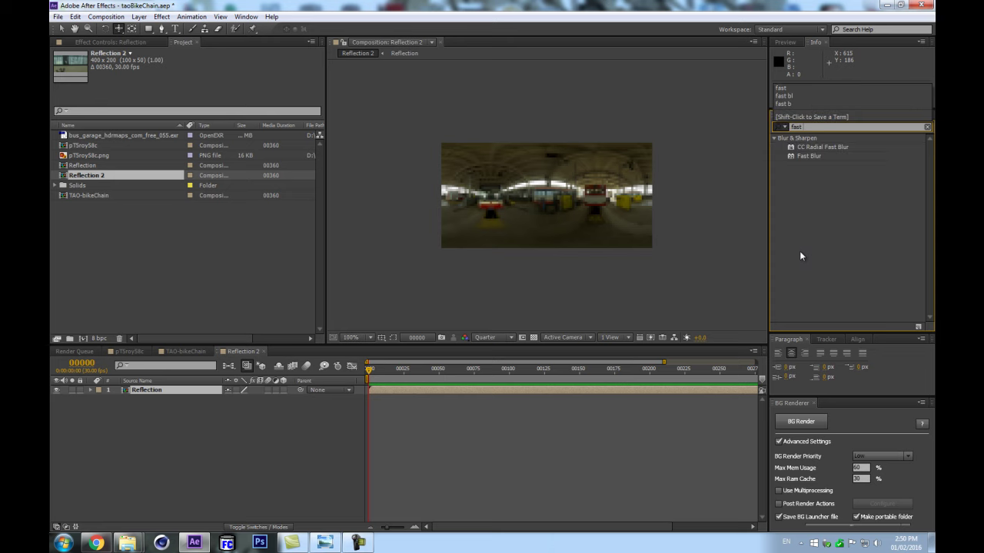
pyautogui.moveTo(804, 156); pyautogui.dragTo(161, 389)
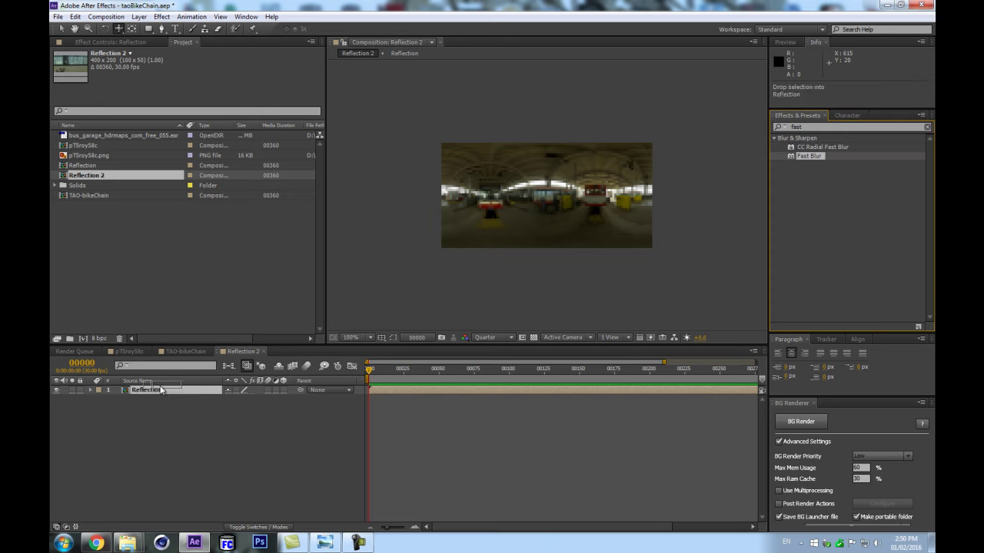
pyautogui.click(200, 89)
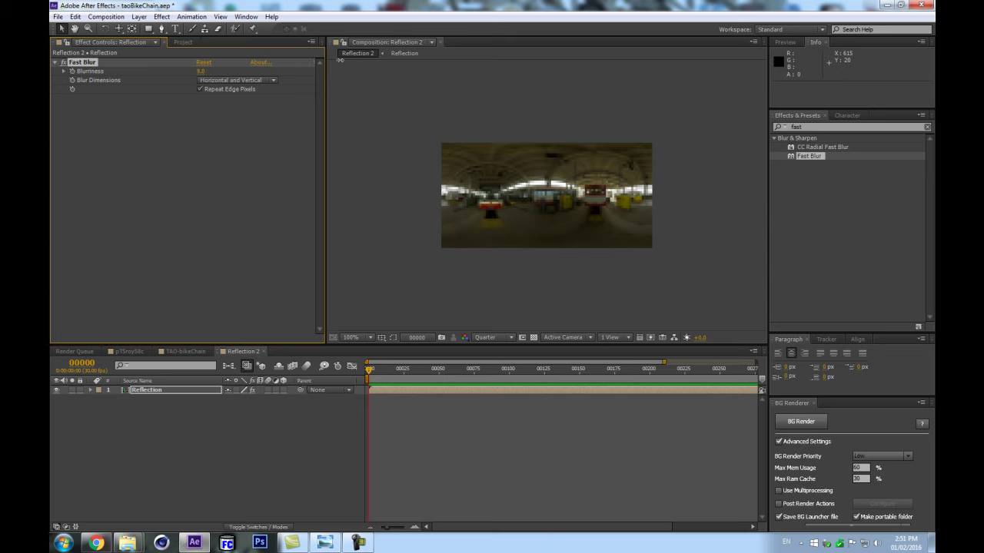
# Step: Set the Fast Blur's Blurriness to about 1655 and return to the TAO-bikeChain composition
pyautogui.click(203, 71)
pyautogui.write('2800')
pyautogui.press('Return')
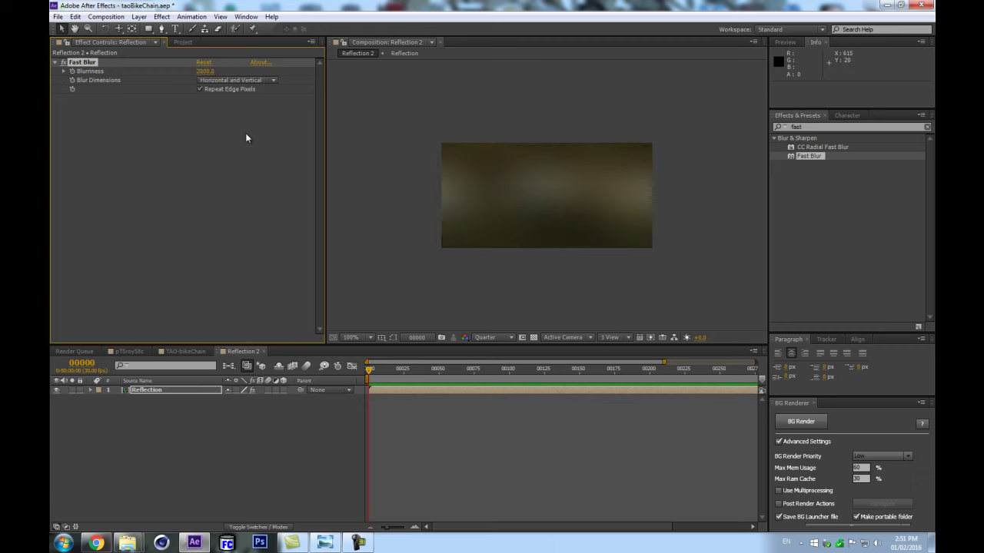
pyautogui.moveTo(202, 70); pyautogui.dragTo(181, 74)
pyautogui.click(246, 366)
pyautogui.click(85, 354)
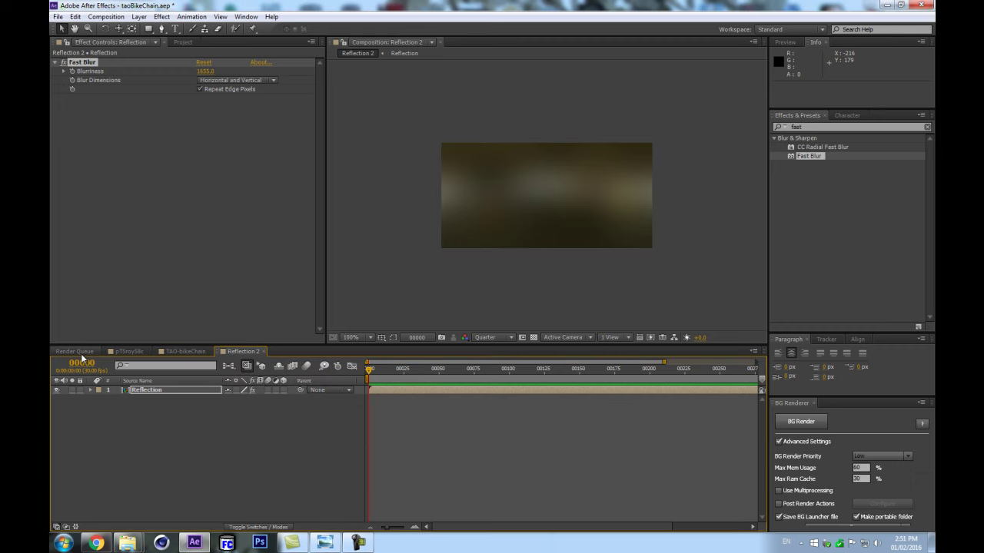
pyautogui.click(179, 351)
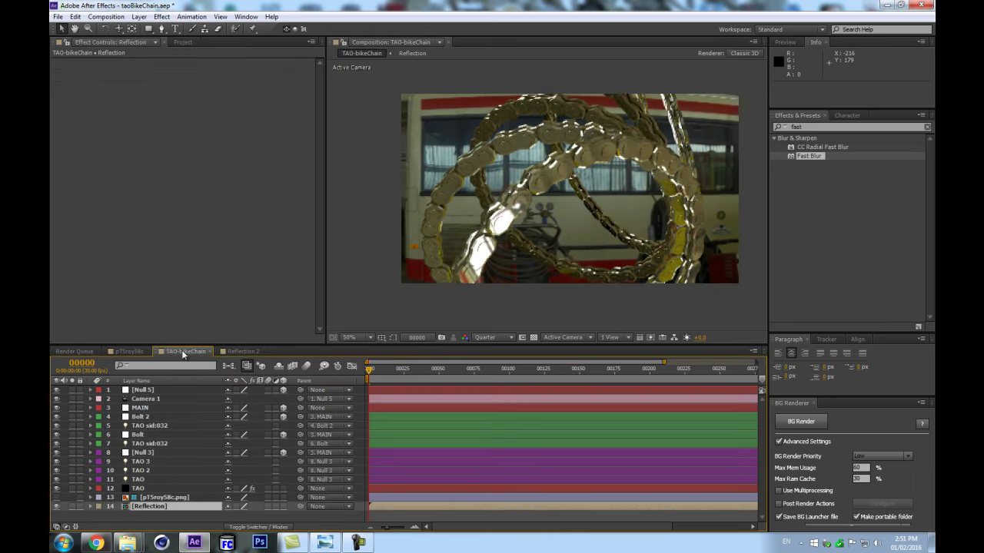
# Step: Set the project's color depth to 32 bits per channel
pyautogui.click(185, 42)
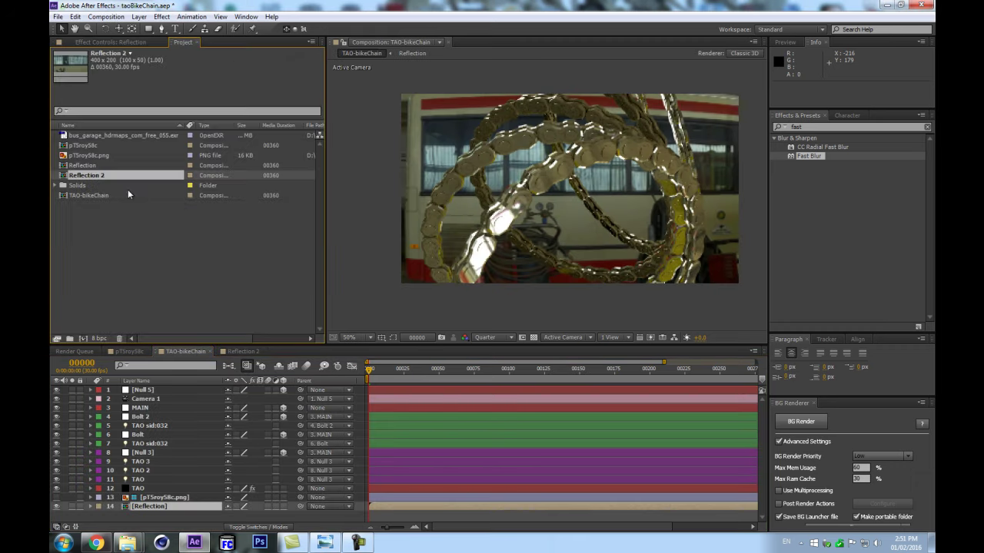
pyautogui.keyDown('alt'); pyautogui.click(98, 342); pyautogui.keyUp('alt')
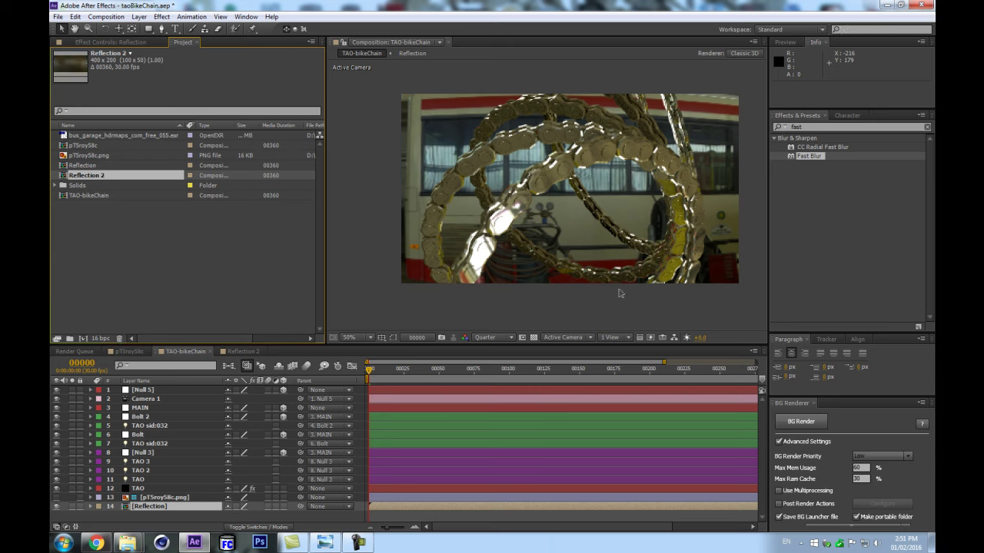
pyautogui.keyDown('alt'); pyautogui.click(98, 338); pyautogui.keyUp('alt')
# Step: Rename the Reflection 2 composition to Diffuse and add it beneath all TAO-bikeChain layers, keeping the Reflection and Diffuse layers hidden
pyautogui.press('Return')
pyautogui.write('Diffus')
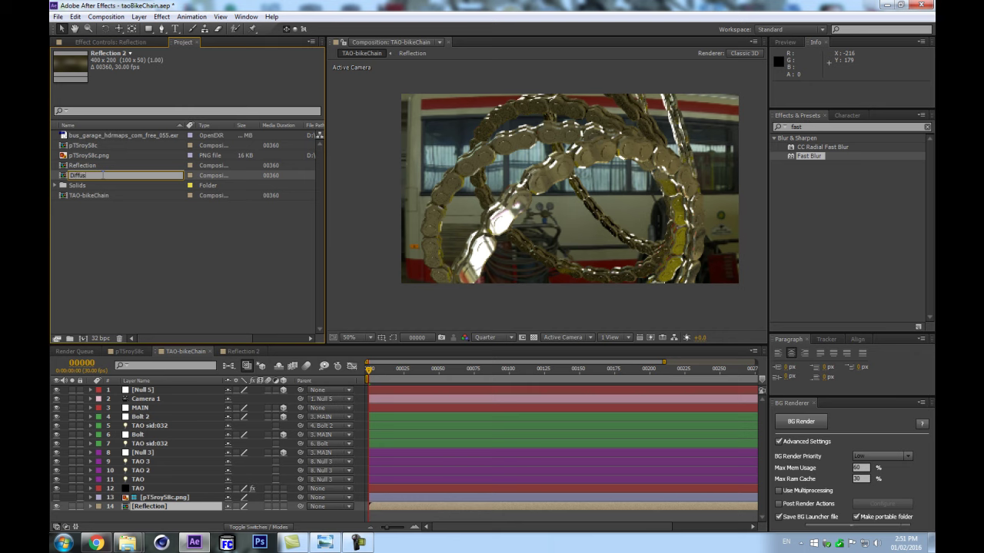
pyautogui.write('e')
pyautogui.press('Return')
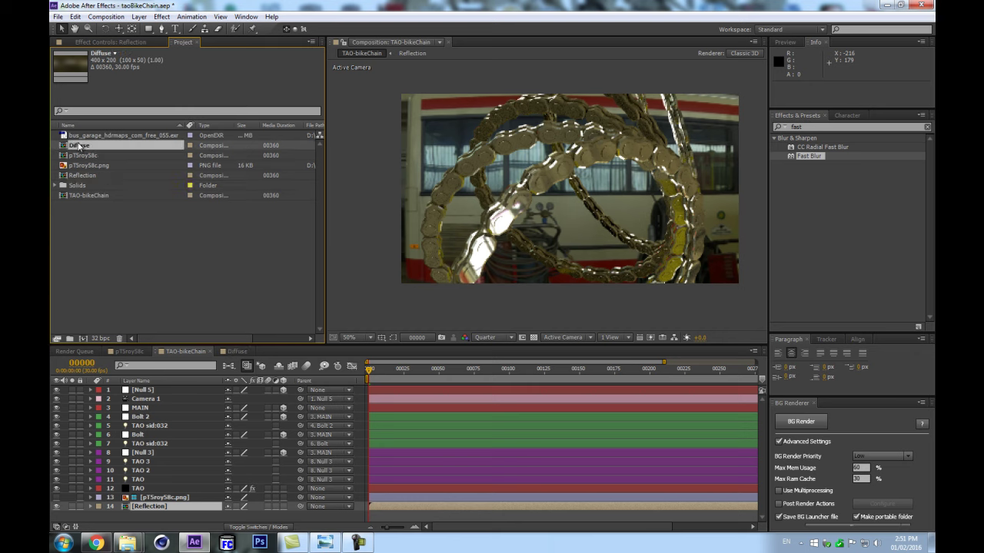
pyautogui.moveTo(83, 146); pyautogui.dragTo(131, 517)
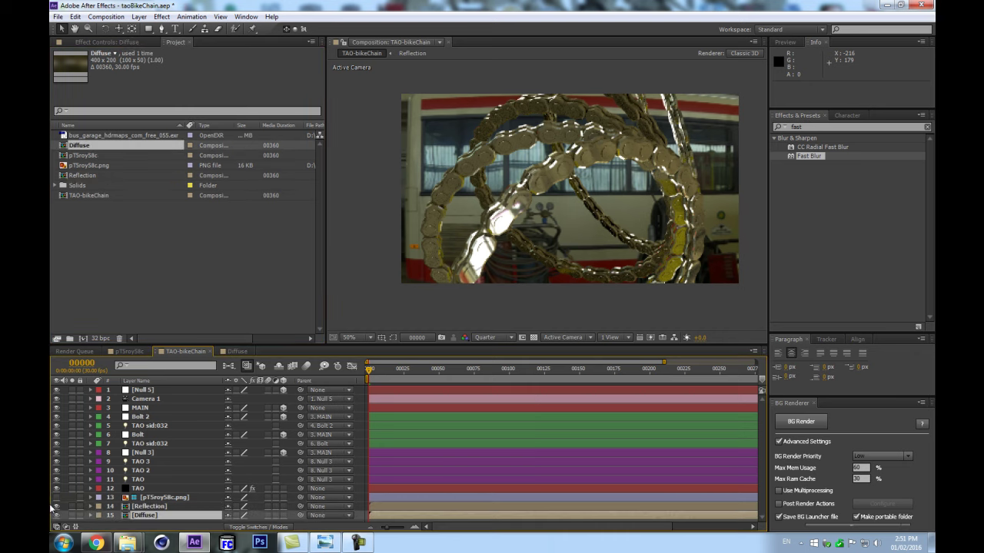
pyautogui.click(55, 507)
# Step: Create a 1280 x 720 px black solid named Horizon and place it directly beneath the TAO solid layer
pyautogui.click(144, 499)
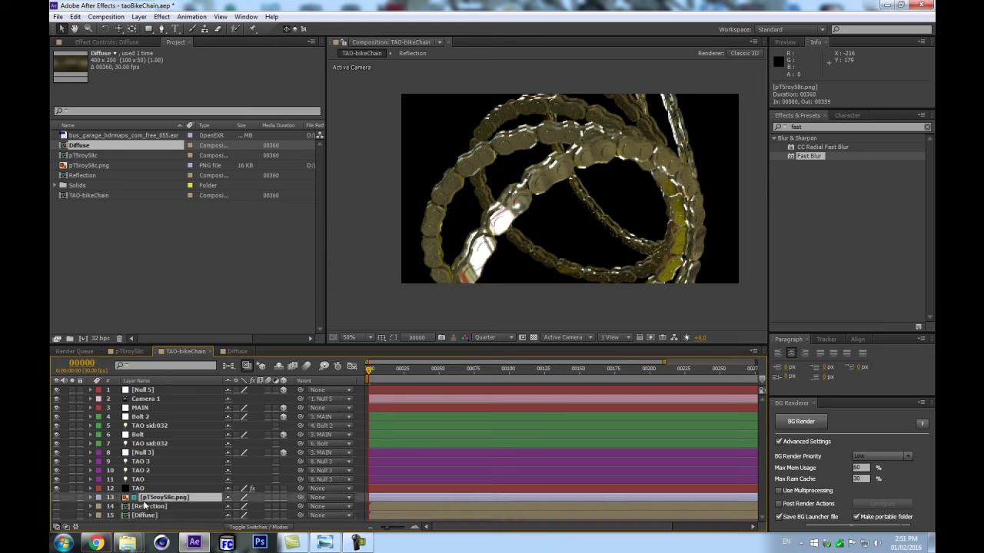
pyautogui.hotkey('ctrl', 'y')
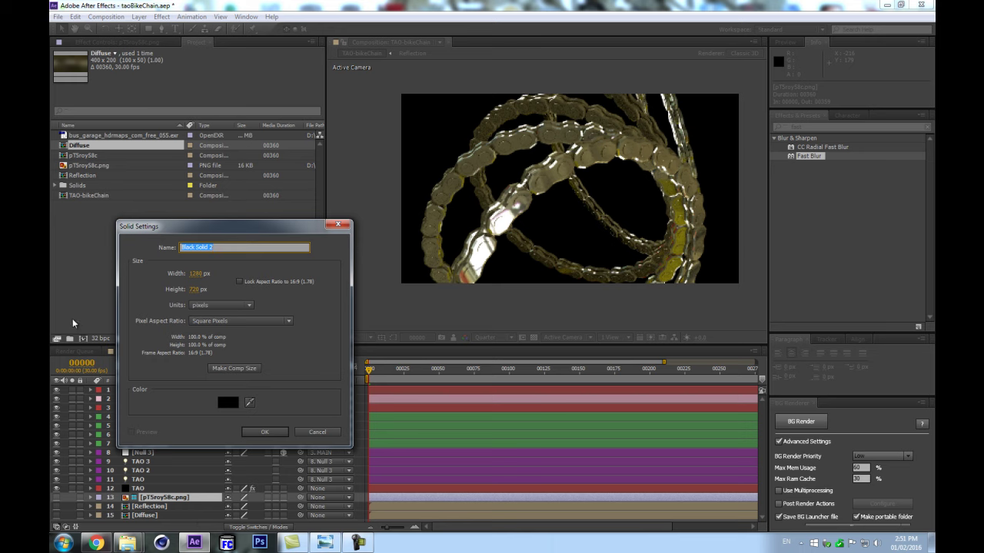
pyautogui.write('Horizon')
pyautogui.press('Return')
pyautogui.moveTo(143, 391); pyautogui.dragTo(134, 501)
# Step: Apply the Trapcode Horizon effect to the Horizon solid
pyautogui.moveTo(827, 125); pyautogui.dragTo(706, 131)
pyautogui.write('horiz')
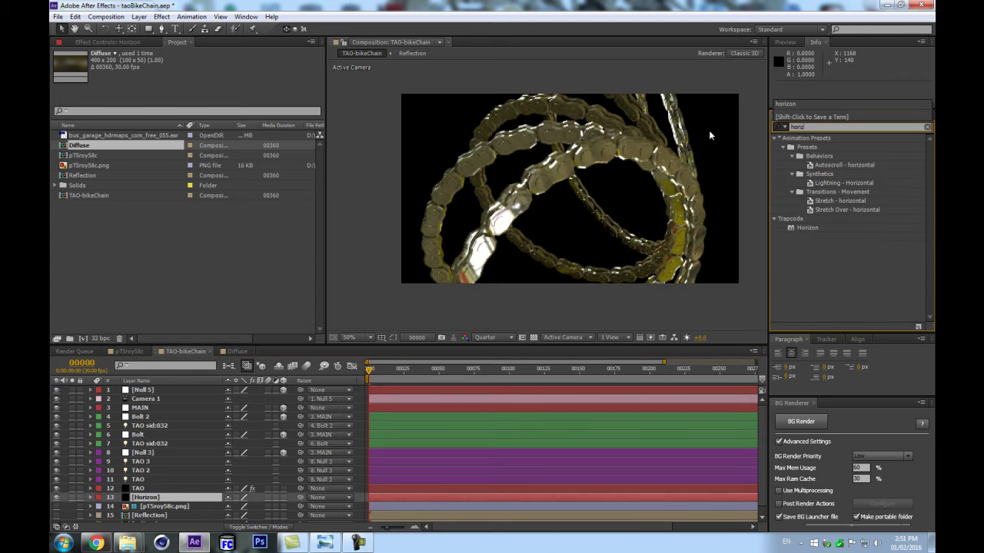
pyautogui.moveTo(807, 228); pyautogui.dragTo(162, 496)
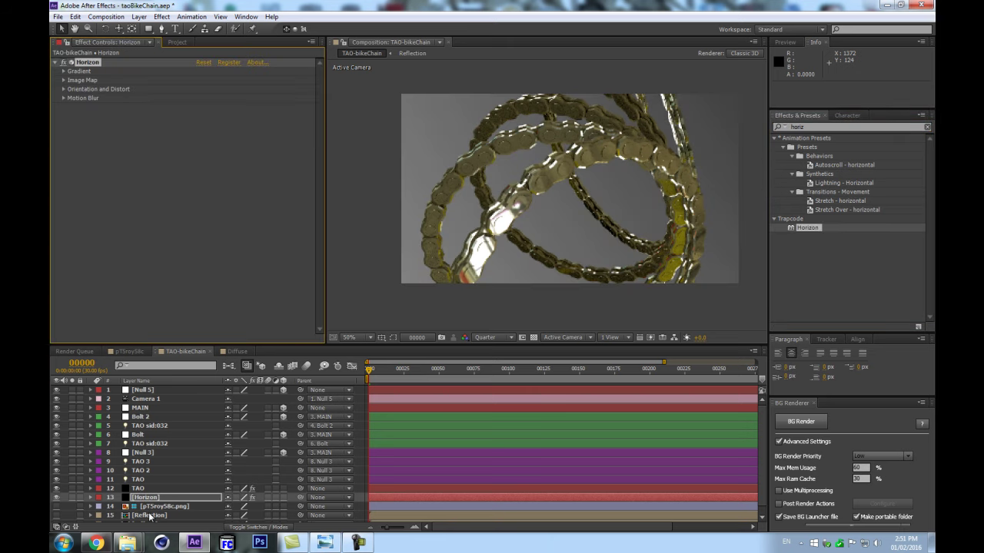
pyautogui.click(164, 498)
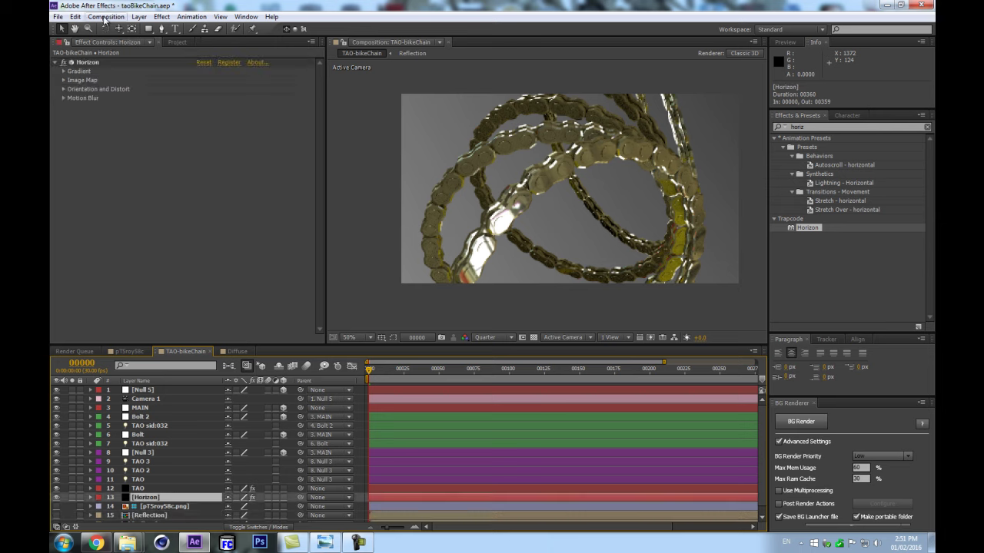
# Step: Set the Horizon effect's Image Map layer to Reflection
pyautogui.click(62, 79)
pyautogui.click(64, 80)
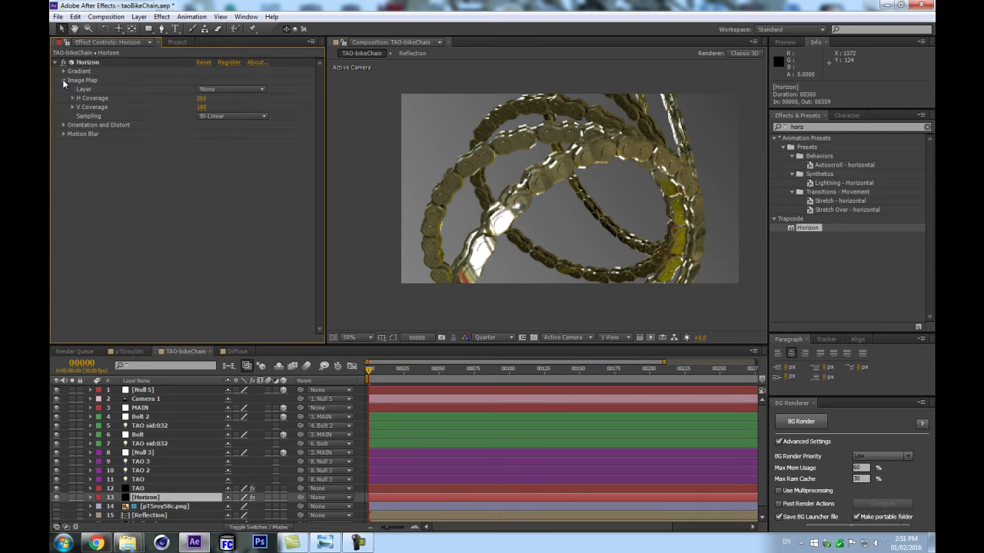
pyautogui.click(221, 90)
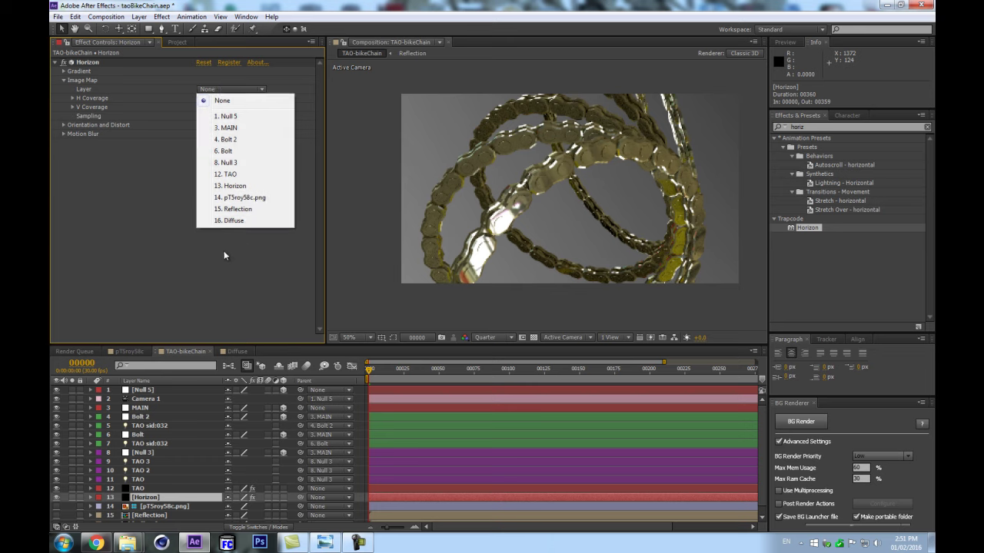
pyautogui.click(266, 208)
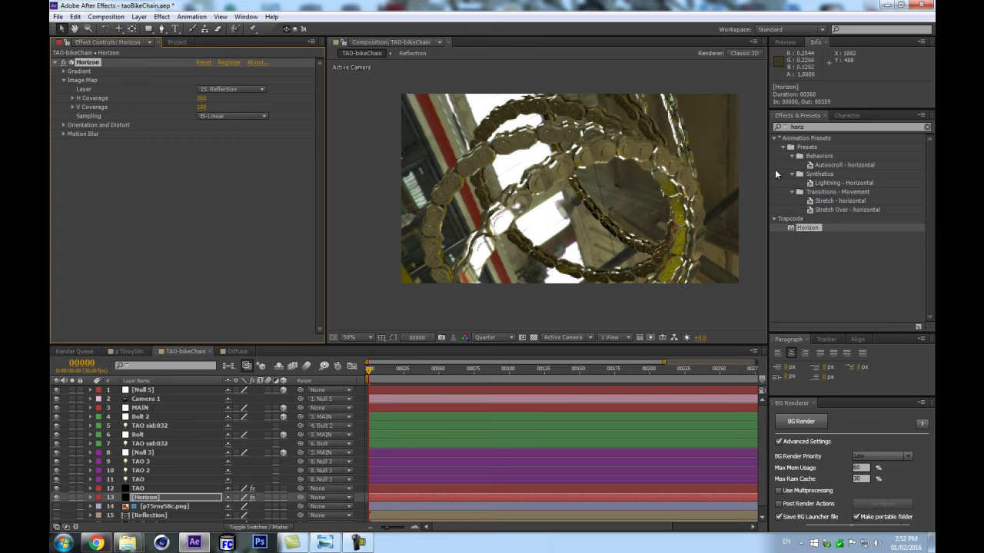
# Step: Open the Reflection composition and apply Mettle SkyBox Converter to the bus garage EXR layer
pyautogui.click(168, 501)
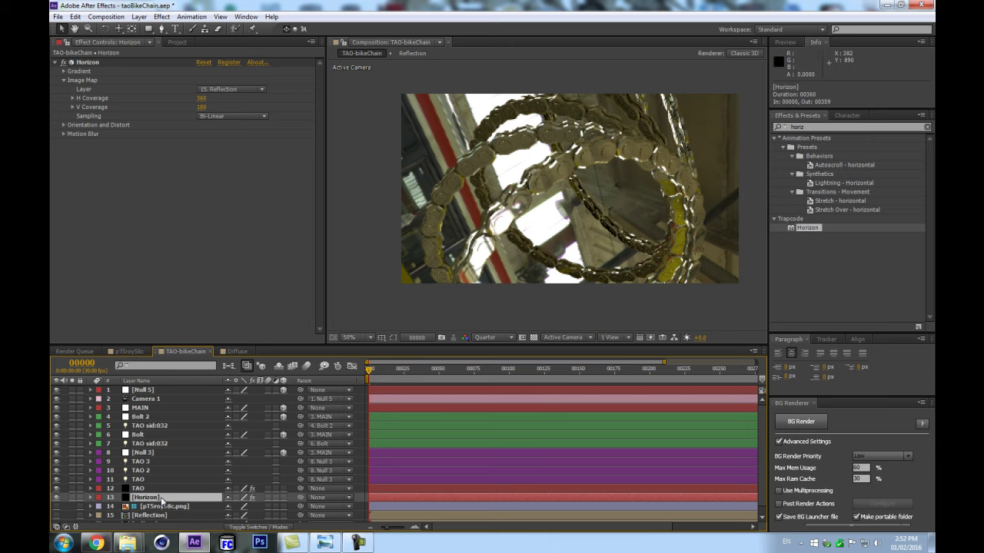
pyautogui.scroll(-1, 163, 504)
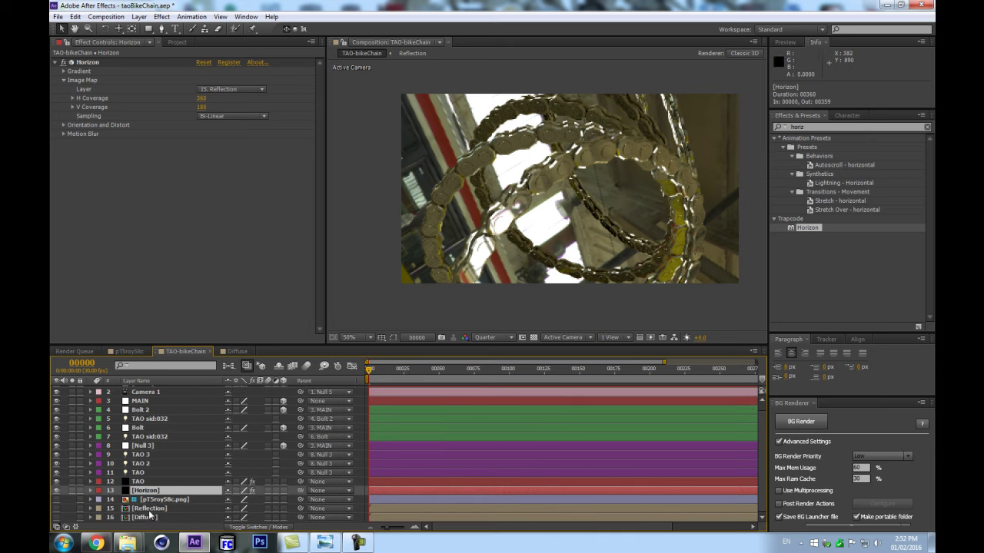
pyautogui.doubleClick(152, 508)
pyautogui.click(562, 252)
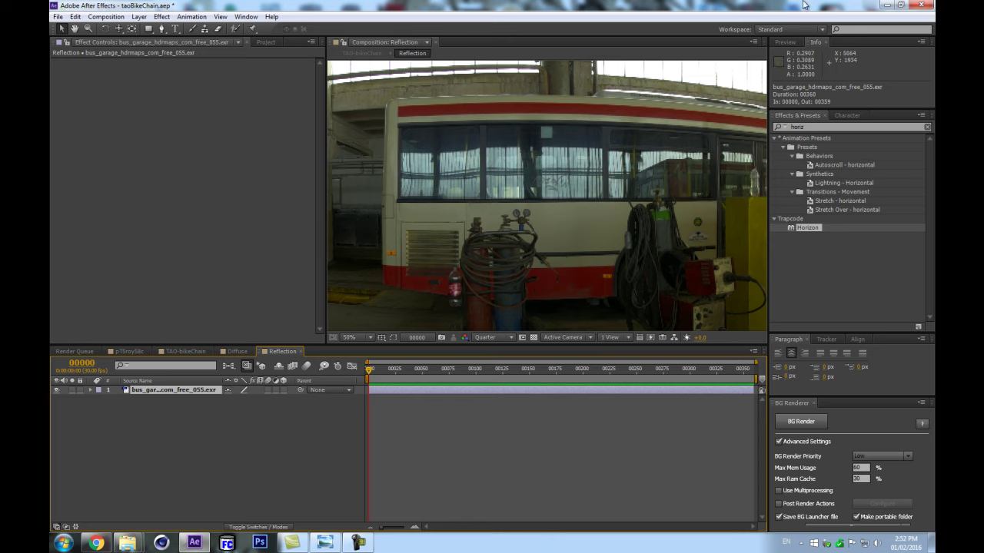
pyautogui.click(807, 116)
pyautogui.moveTo(807, 128); pyautogui.dragTo(794, 130)
pyautogui.scroll(-2, 571, 143)
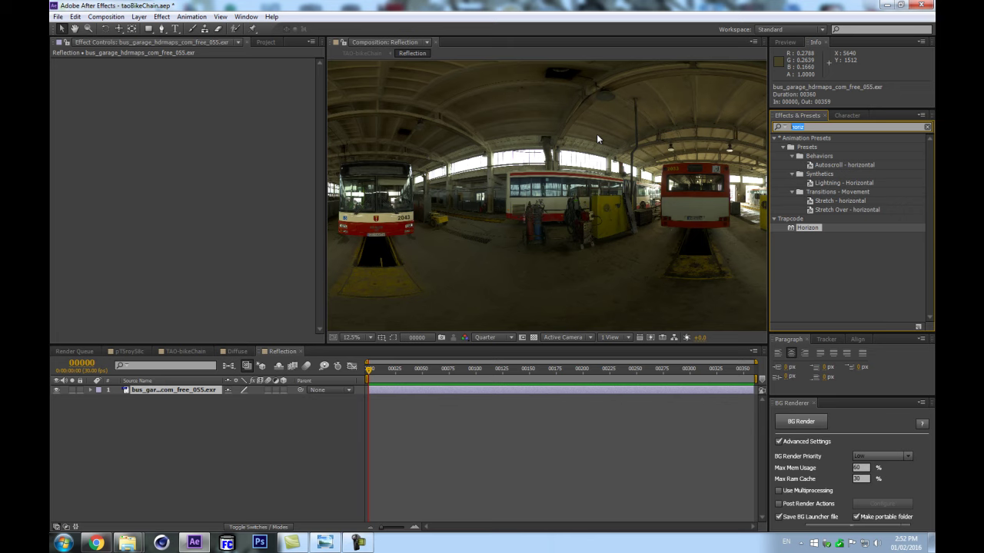
pyautogui.write('sky')
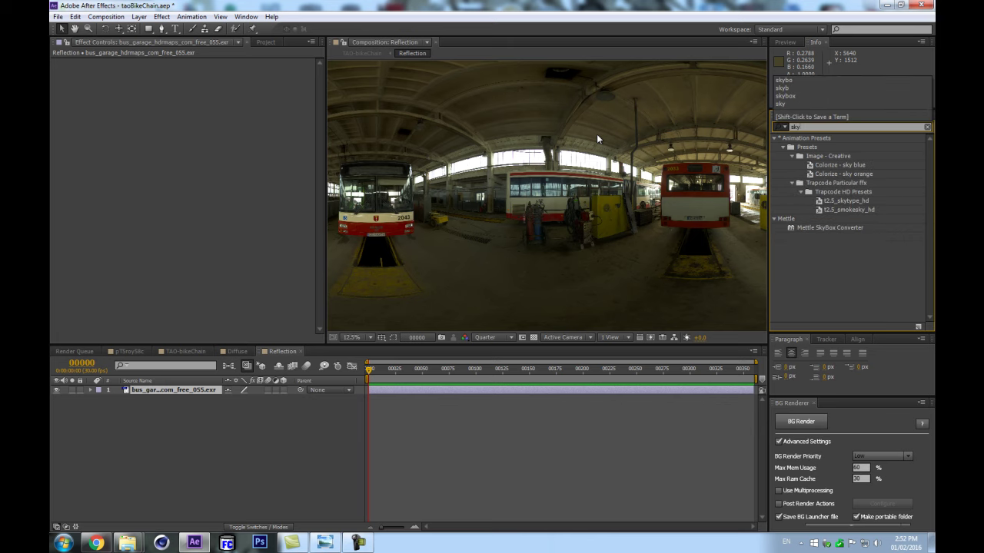
pyautogui.click(826, 230)
pyautogui.moveTo(826, 230); pyautogui.dragTo(191, 389)
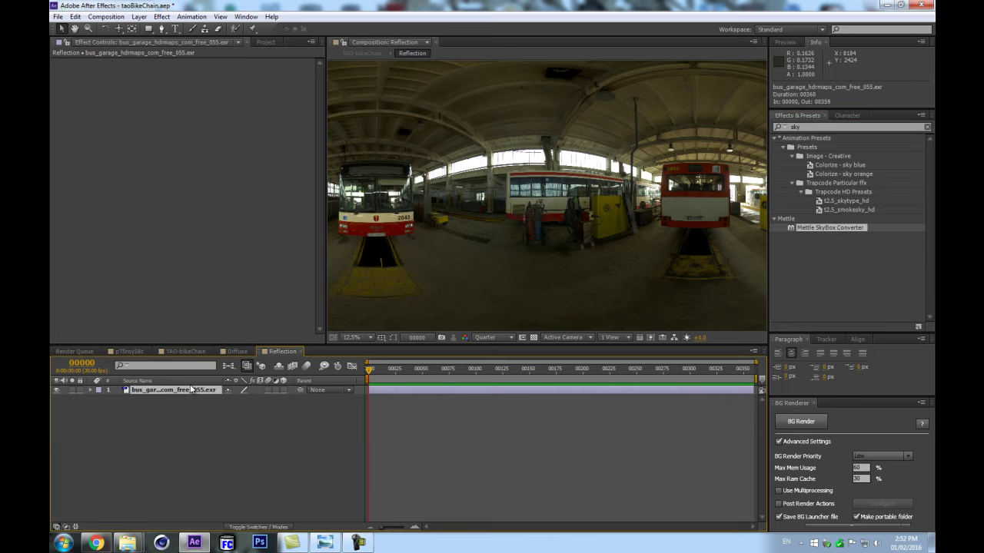
pyautogui.moveTo(834, 230); pyautogui.dragTo(186, 391)
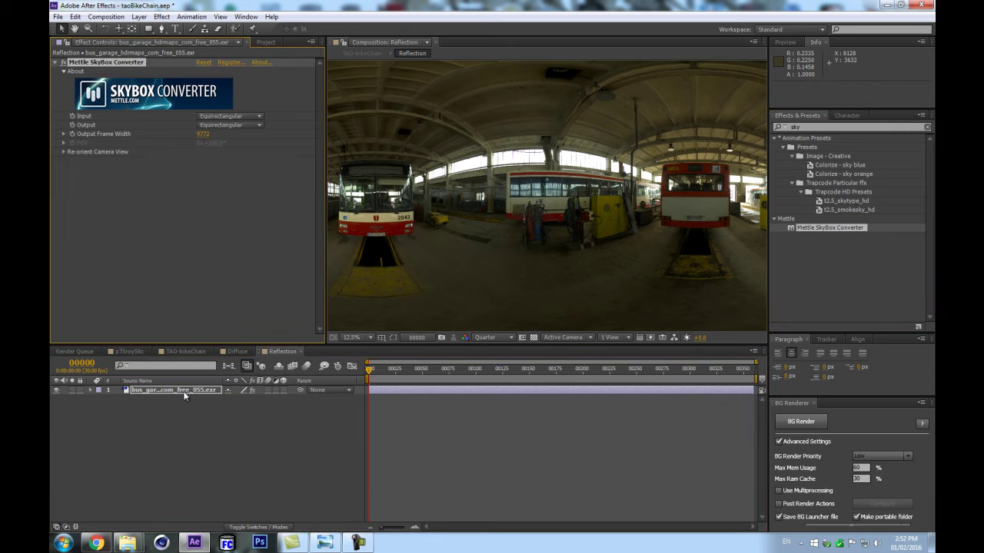
# Step: Reorient the SkyBox Converter camera view to about 13° Tilt and about 94° Pan while viewing TAO-bikeChain
pyautogui.click(63, 152)
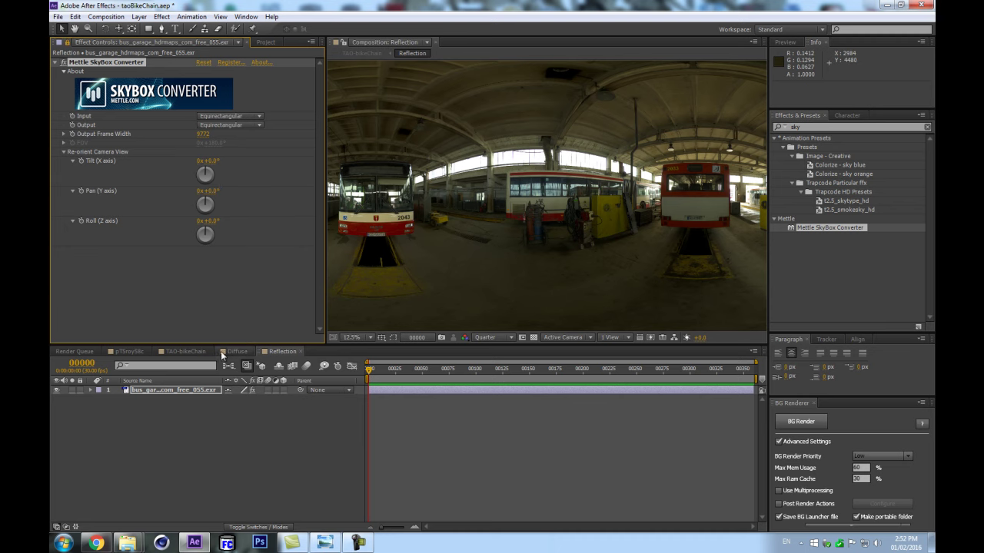
pyautogui.click(229, 366)
pyautogui.click(160, 372)
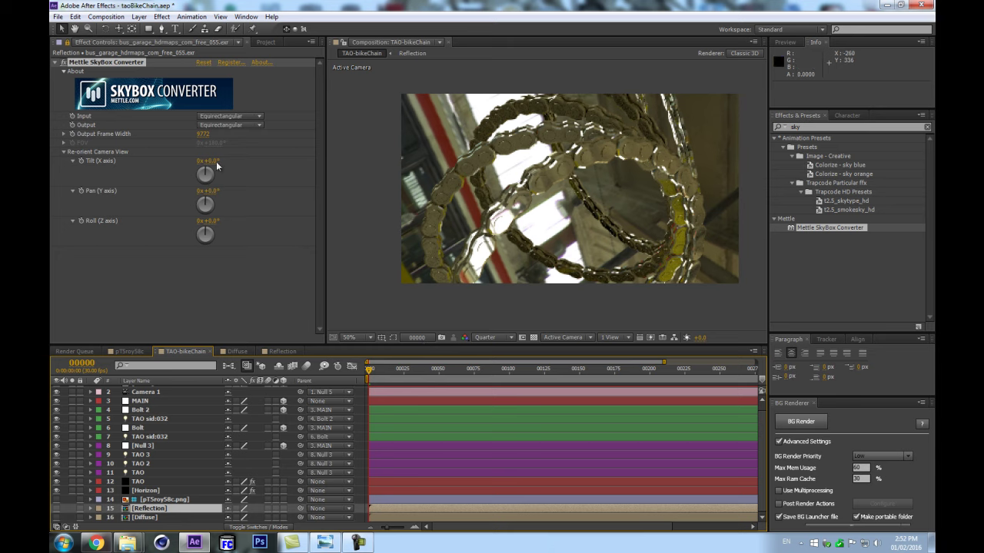
pyautogui.moveTo(212, 160); pyautogui.dragTo(228, 191)
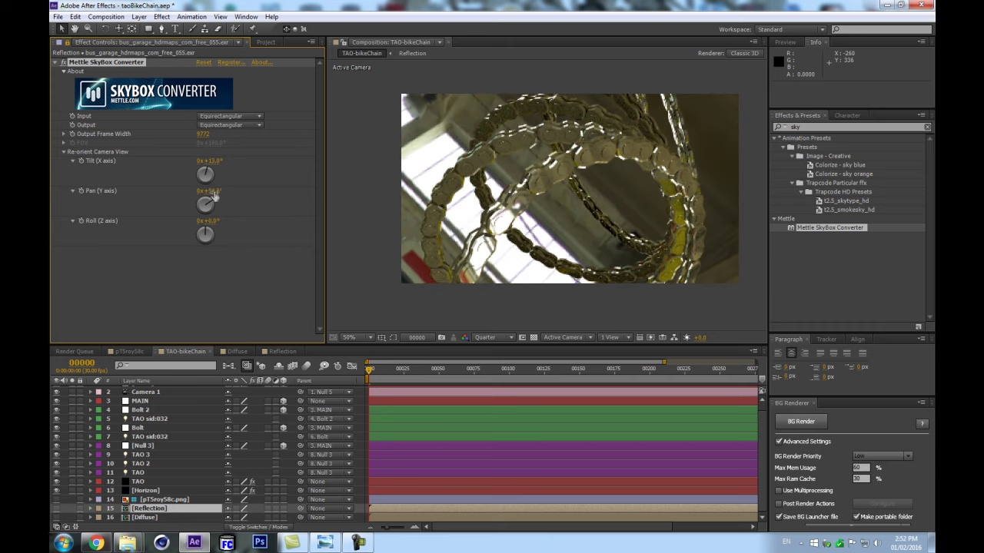
# Step: Review the reoriented panorama in the Reflection and Diffuse compositions and return to TAO-bikeChain
pyautogui.doubleClick(140, 510)
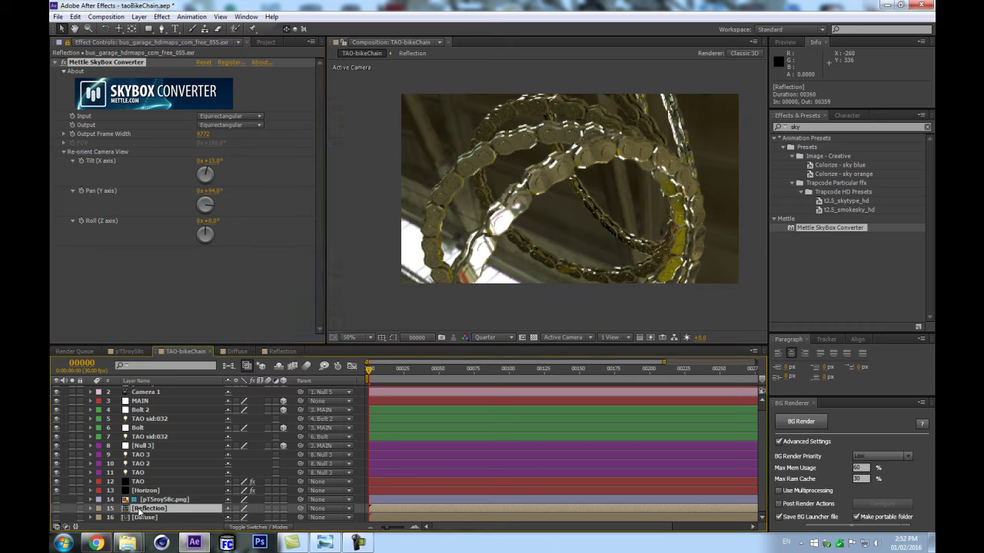
pyautogui.click(237, 351)
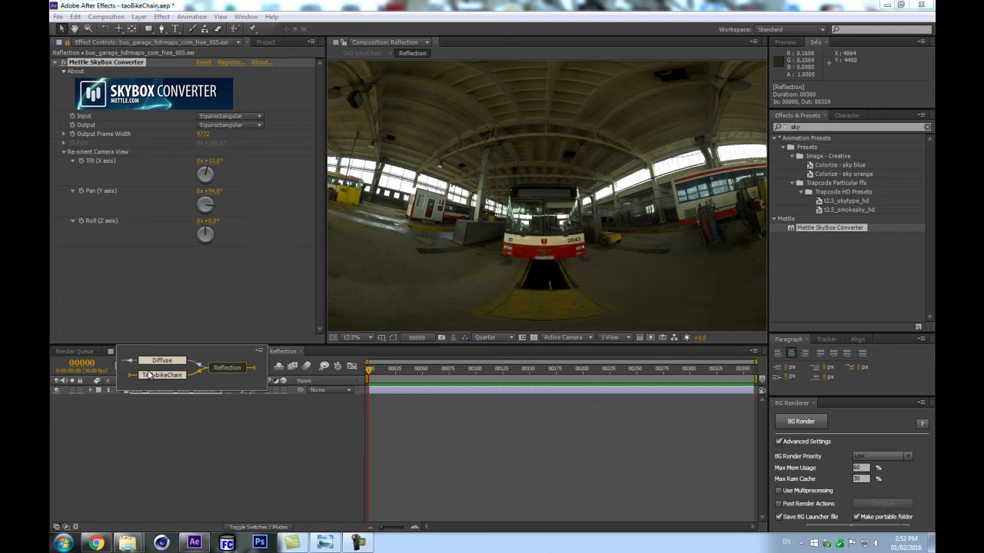
pyautogui.click(261, 42)
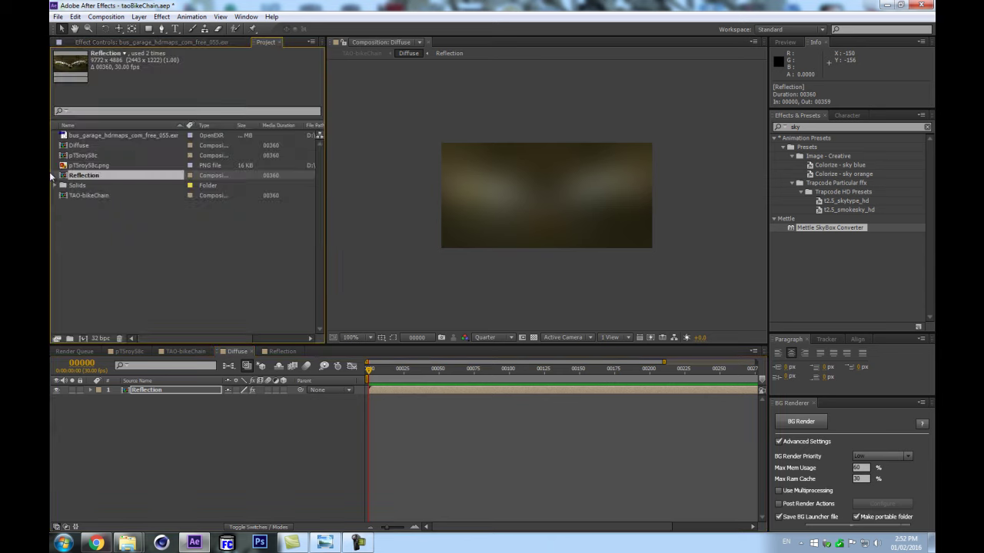
pyautogui.doubleClick(97, 197)
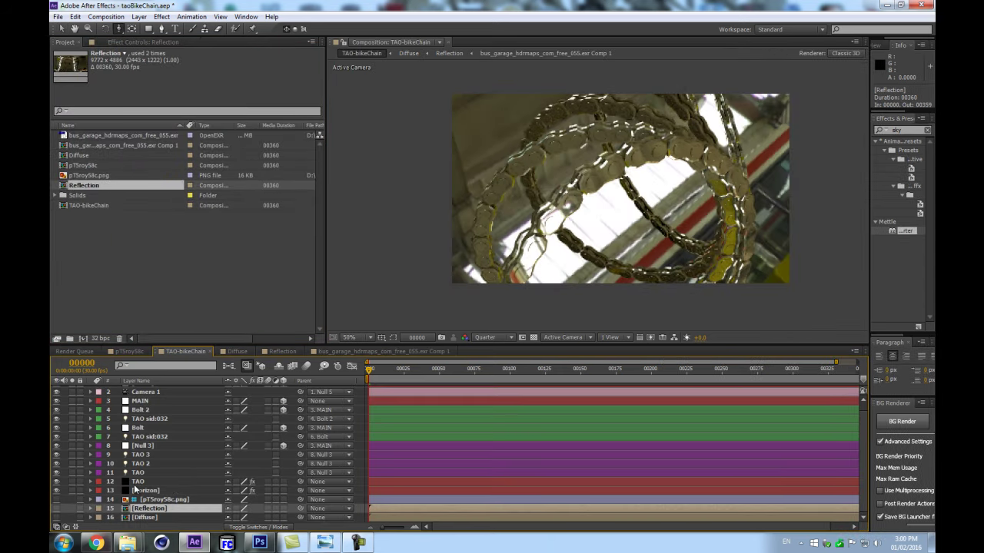
# Step: Turn off the Built-in Environment in the Image Based Lighting settings of the TAO layer's Tao effect
pyautogui.click(142, 490)
pyautogui.click(150, 482)
pyautogui.click(146, 39)
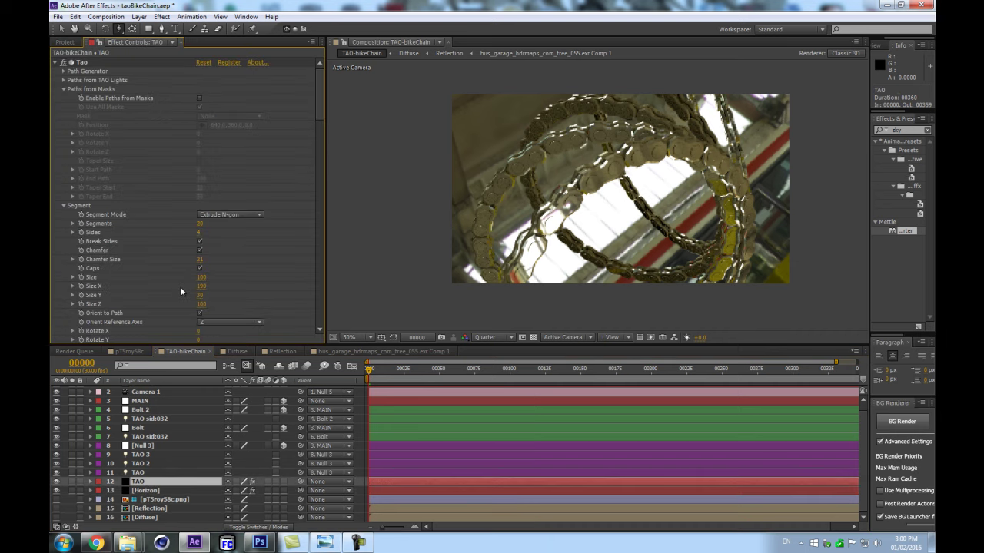
pyautogui.moveTo(318, 106); pyautogui.dragTo(324, 325)
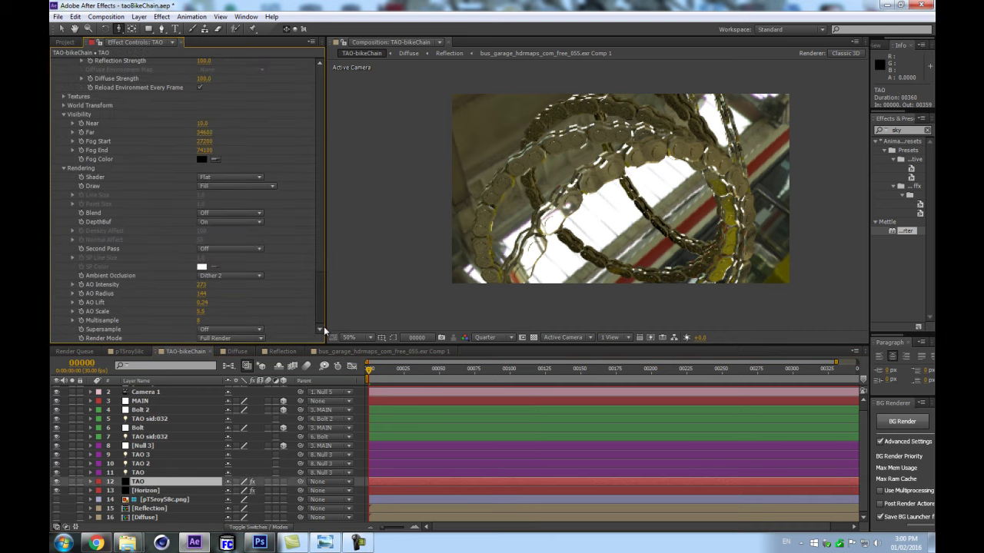
pyautogui.moveTo(337, 272); pyautogui.dragTo(382, 338)
pyautogui.scroll(5, 85, 185)
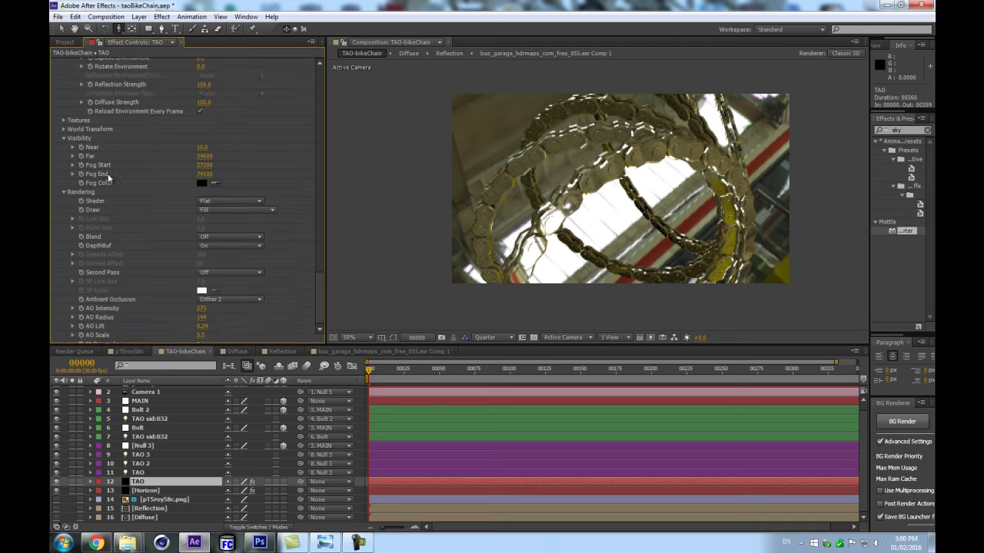
pyautogui.click(232, 144)
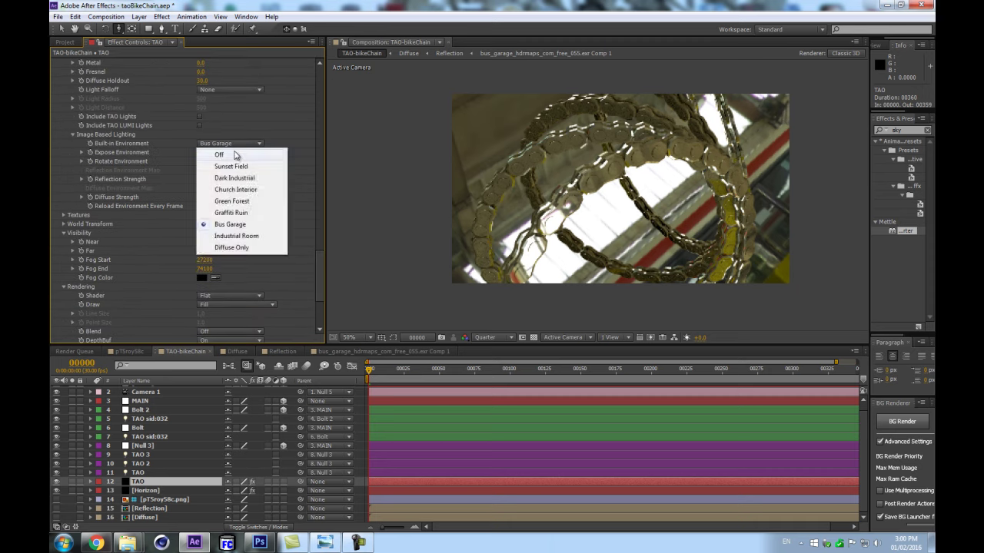
pyautogui.click(225, 154)
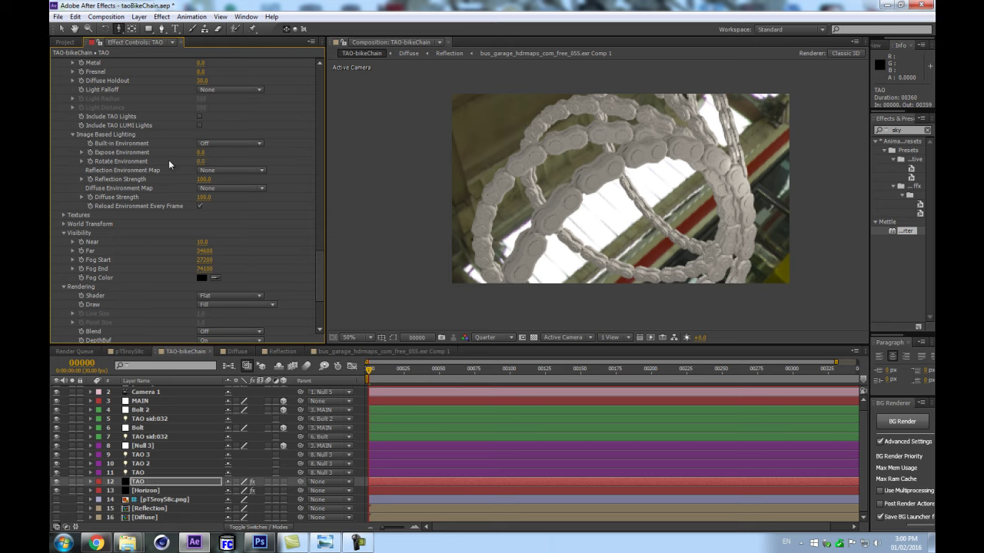
# Step: Assign the Reflection layer as Tao's Reflection Environment Map and the Diffuse layer as its Diffuse Environment Map
pyautogui.click(233, 170)
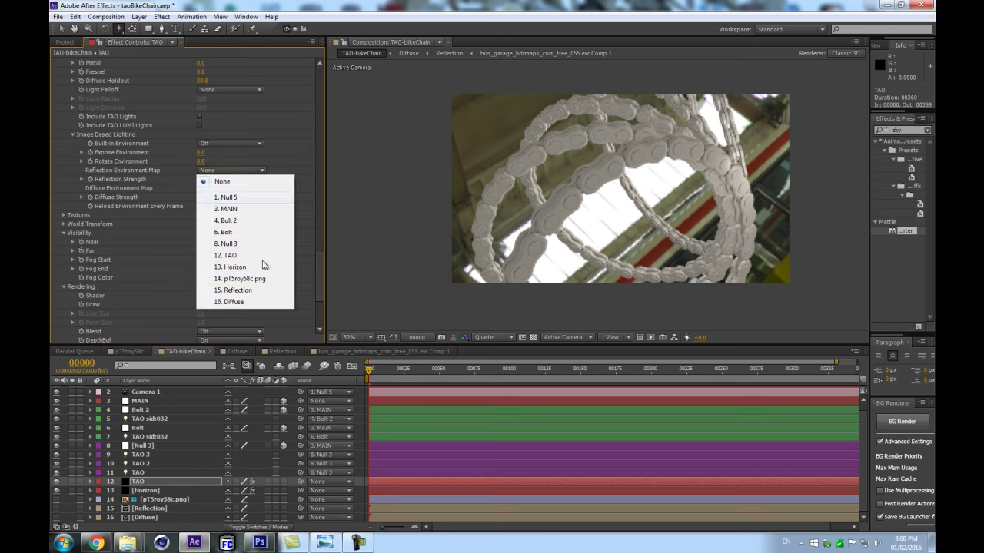
pyautogui.click(236, 290)
pyautogui.click(225, 188)
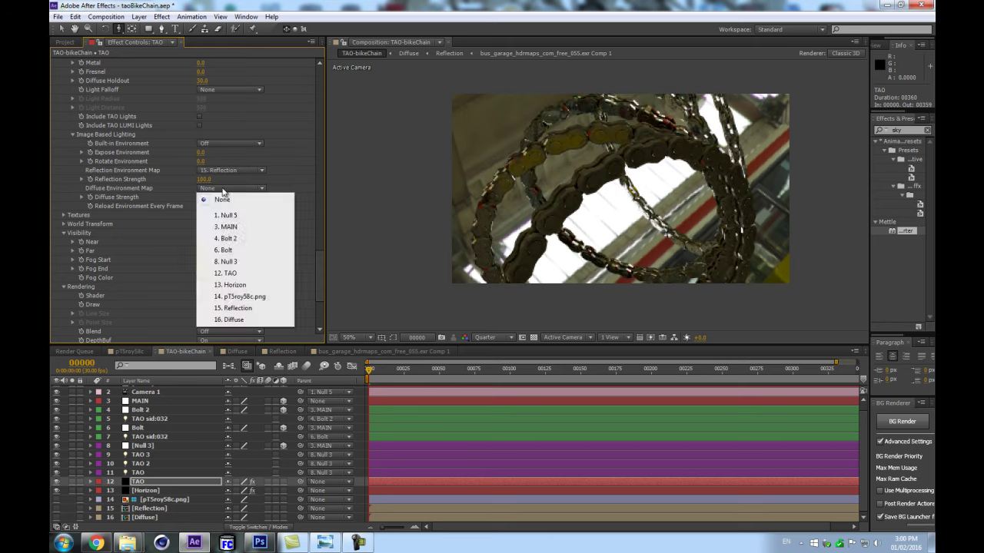
pyautogui.click(245, 326)
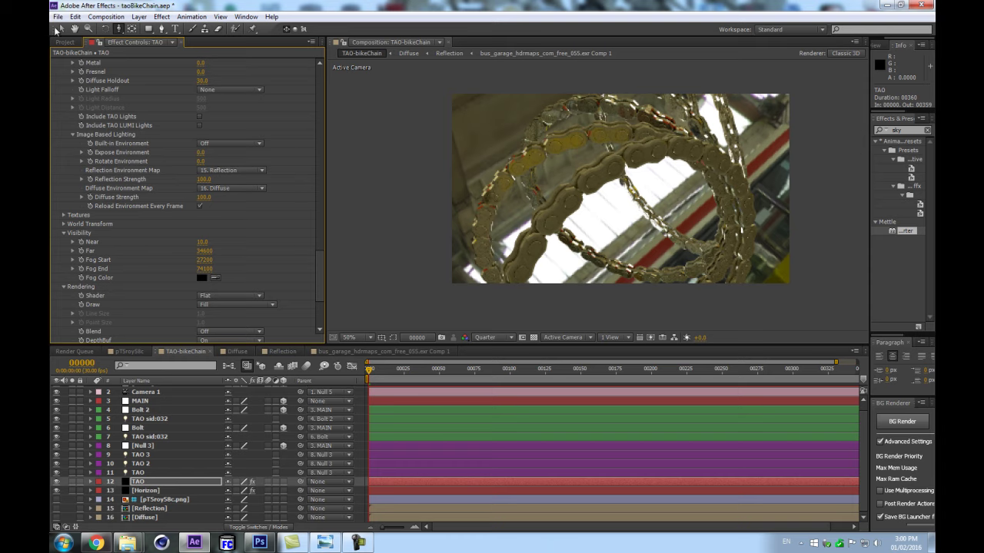
# Step: Lock the effect controls of the bus garage layer with SkyBox Converter and return to the TAO-bikeChain composition
pyautogui.doubleClick(150, 513)
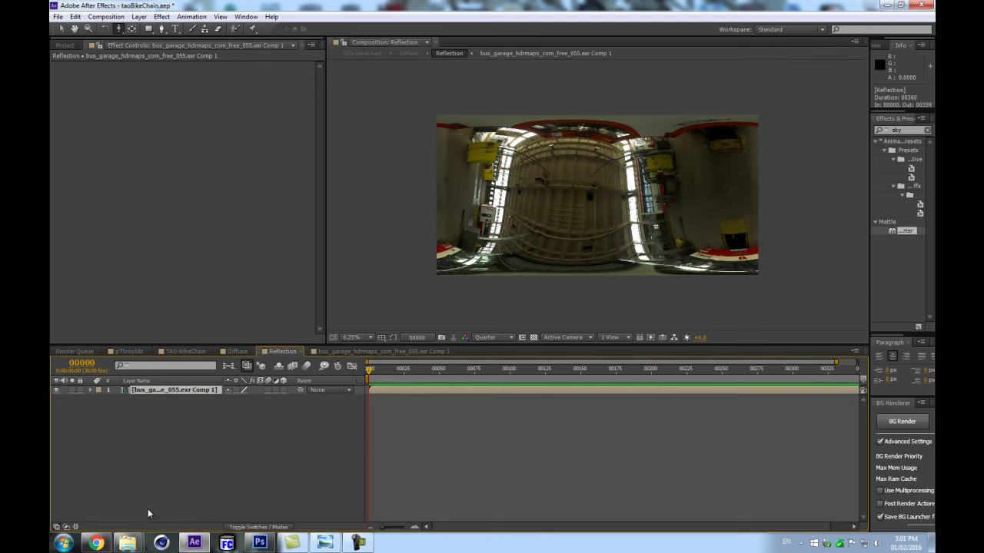
pyautogui.click(160, 392)
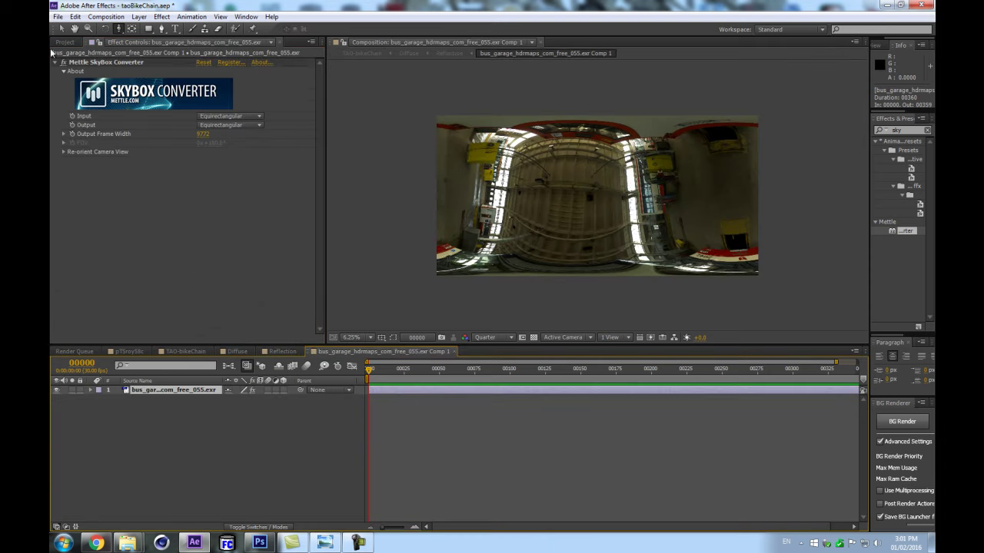
pyautogui.click(105, 45)
pyautogui.click(229, 369)
pyautogui.click(124, 372)
pyautogui.press('Tab')
pyautogui.click(166, 373)
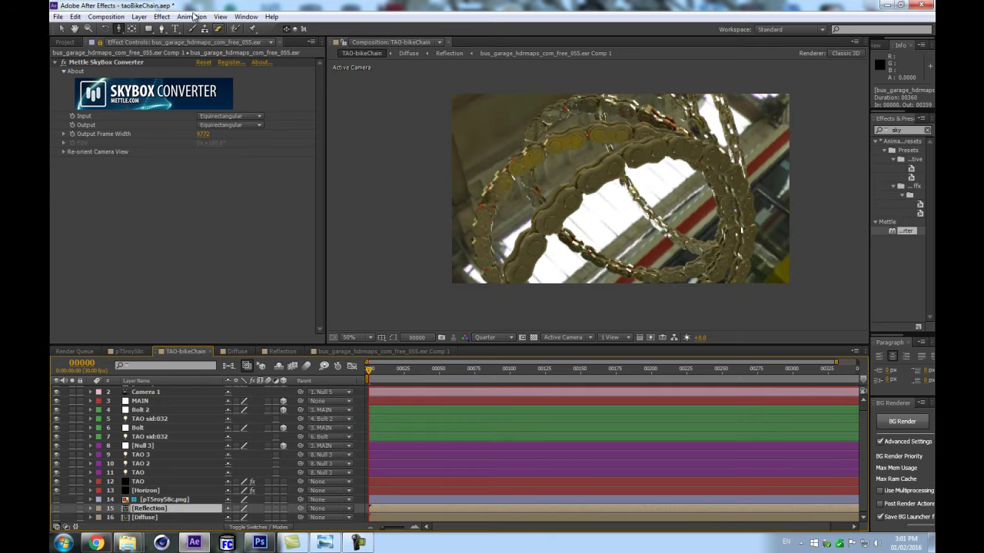
# Step: Reset the SkyBox Converter camera view's Tilt, Pan and Roll to 0°, including Pan's revolution count
pyautogui.click(63, 153)
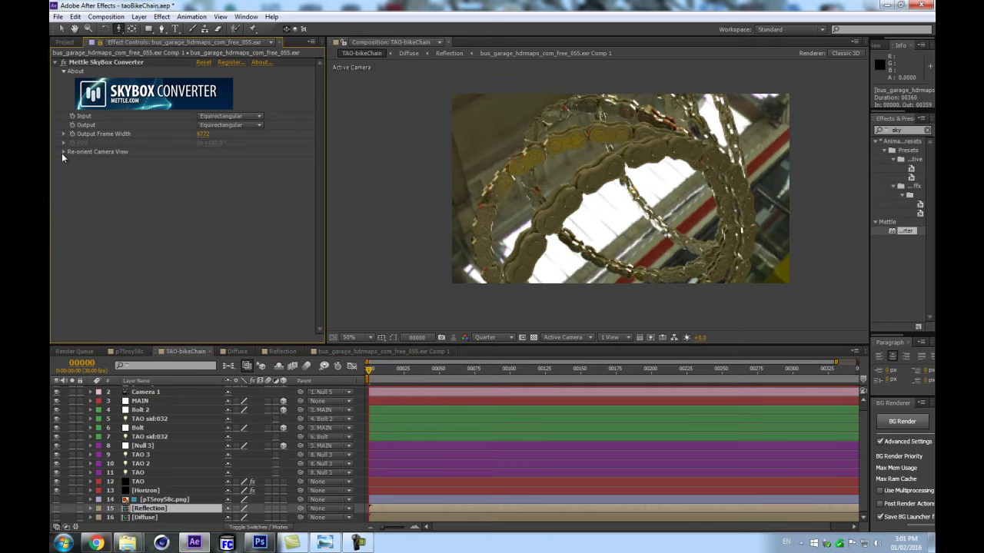
pyautogui.click(213, 161)
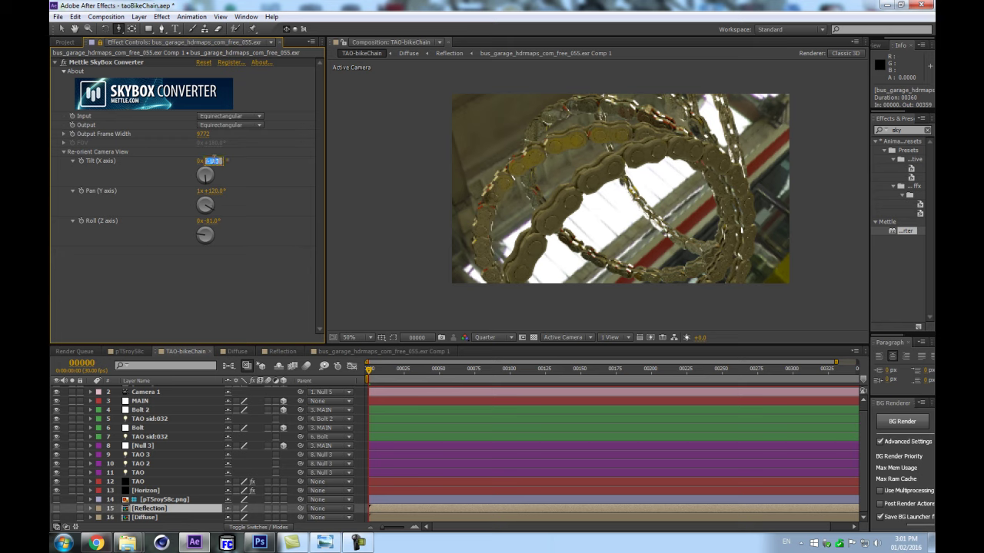
pyautogui.write('0')
pyautogui.press('Return')
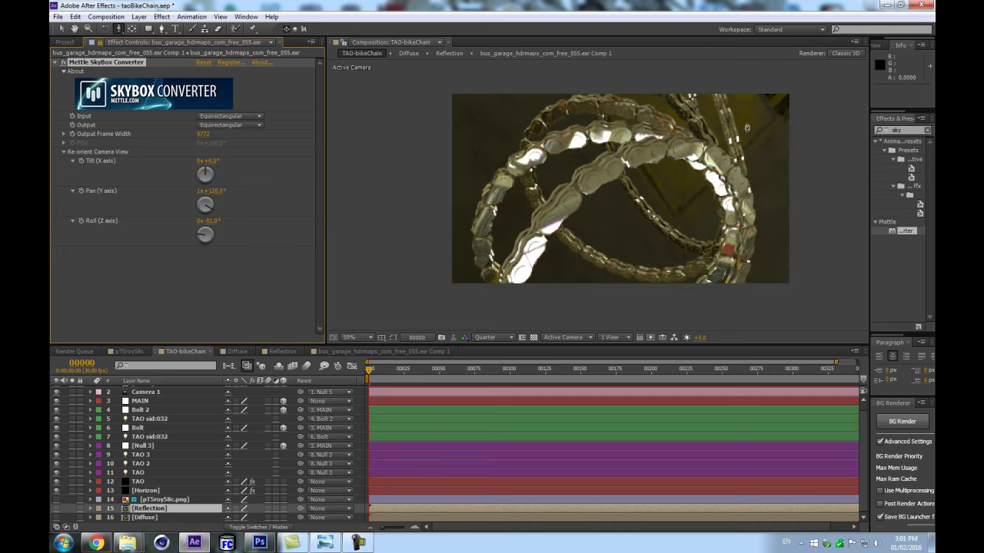
pyautogui.click(216, 191)
pyautogui.write('3')
pyautogui.press('Return')
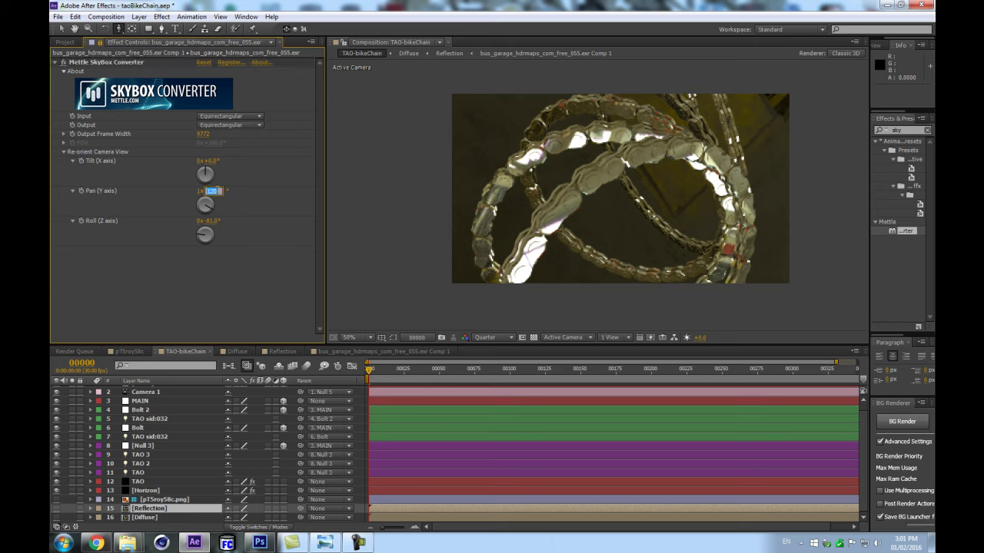
pyautogui.click(215, 221)
pyautogui.write('0')
pyautogui.press('Return')
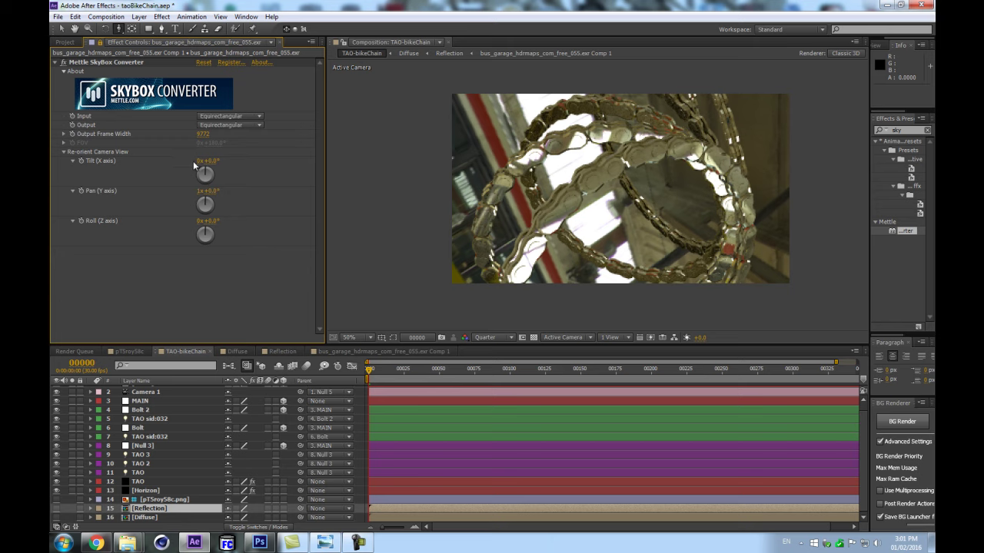
pyautogui.click(200, 190)
pyautogui.write('0')
pyautogui.press('Return')
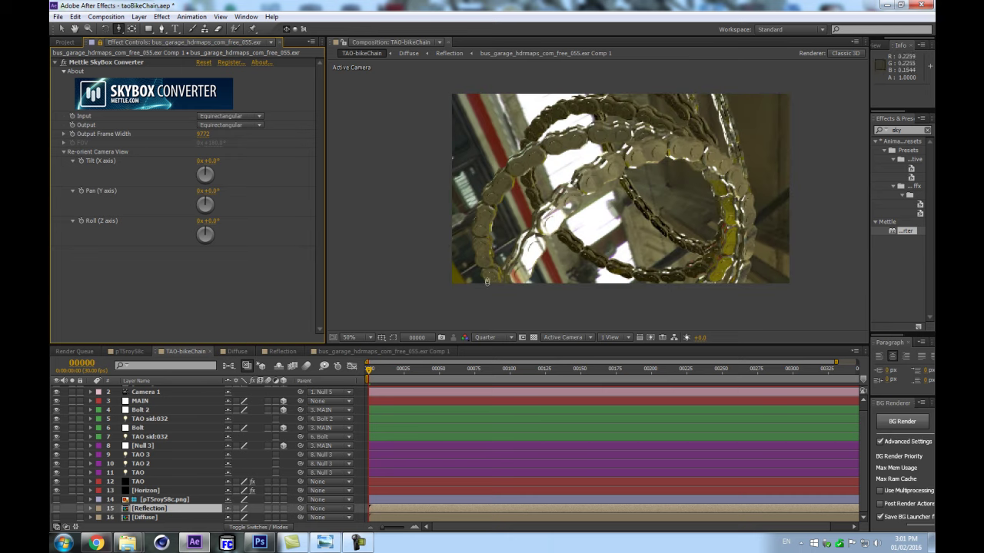
# Step: Try a different Rotate Environment value in the TAO layer's Image Based Lighting, and undo the change
pyautogui.click(173, 491)
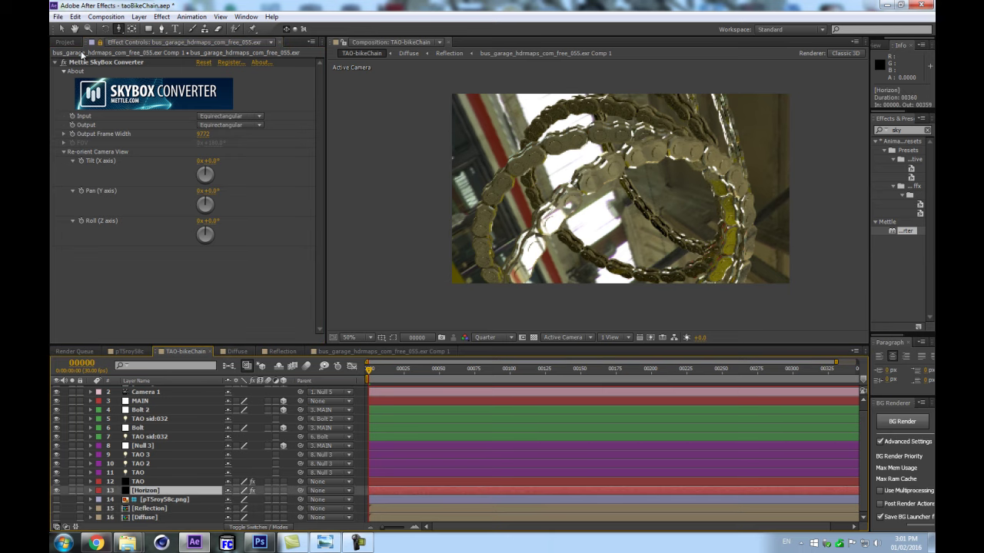
pyautogui.press('F3')
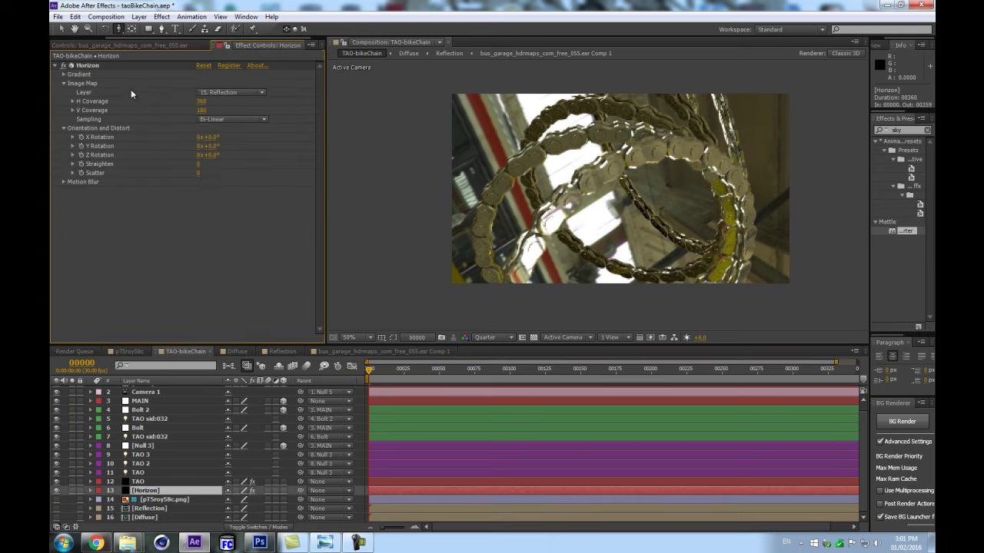
pyautogui.click(137, 482)
pyautogui.moveTo(319, 103); pyautogui.dragTo(322, 306)
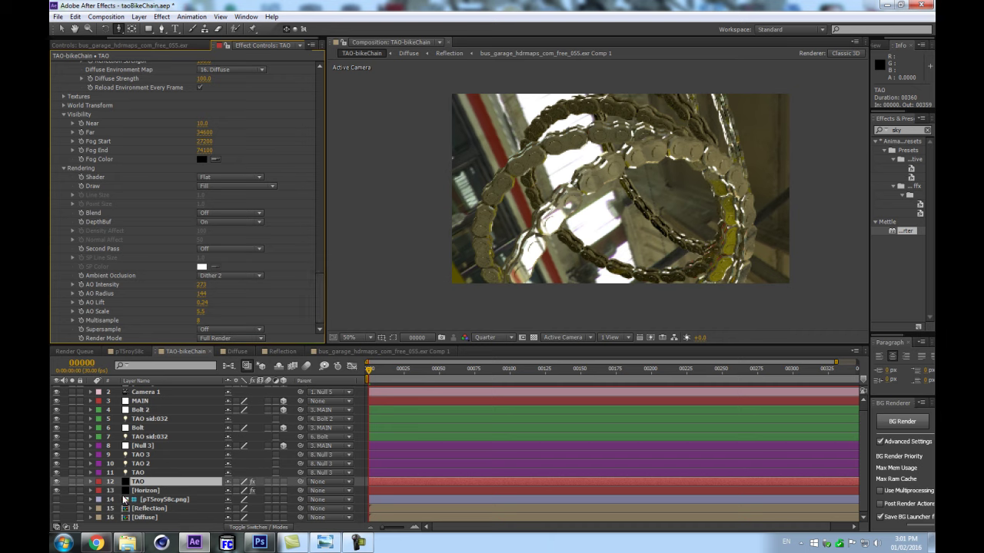
pyautogui.scroll(3, 88, 187)
pyautogui.scroll(2, 92, 186)
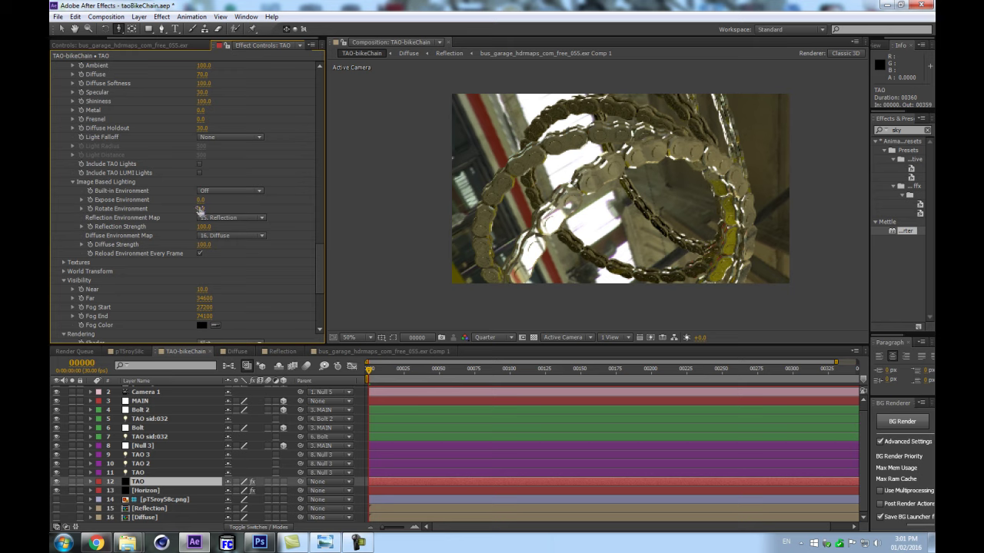
pyautogui.moveTo(200, 210); pyautogui.dragTo(224, 201)
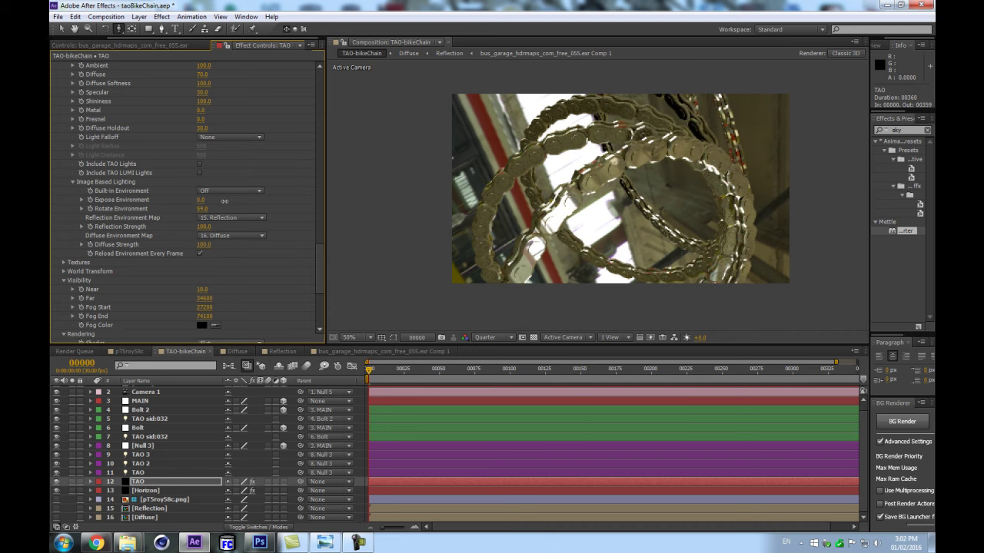
pyautogui.hotkey('ctrl', 'z')
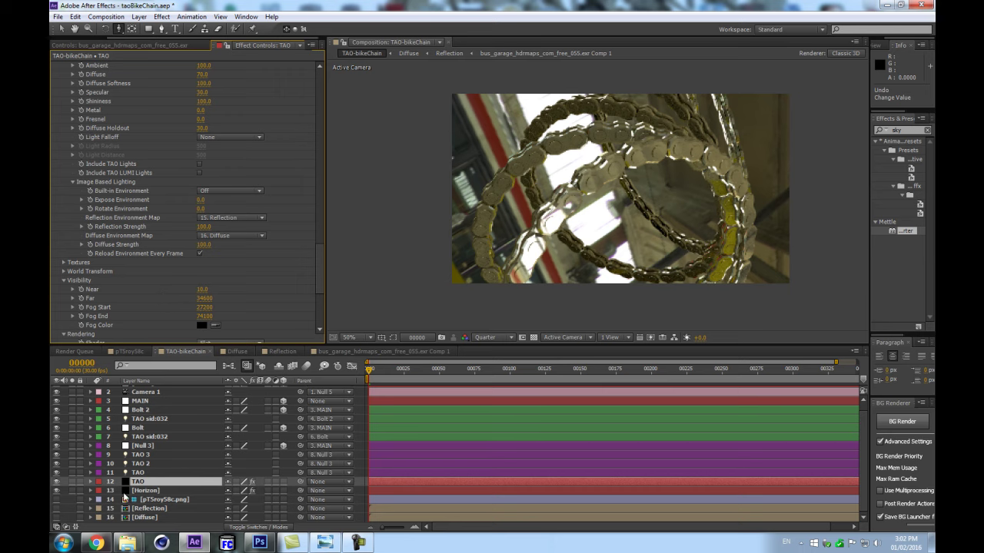
# Step: Check the reset panorama in the Reflection composition and return to TAO-bikeChain
pyautogui.doubleClick(155, 507)
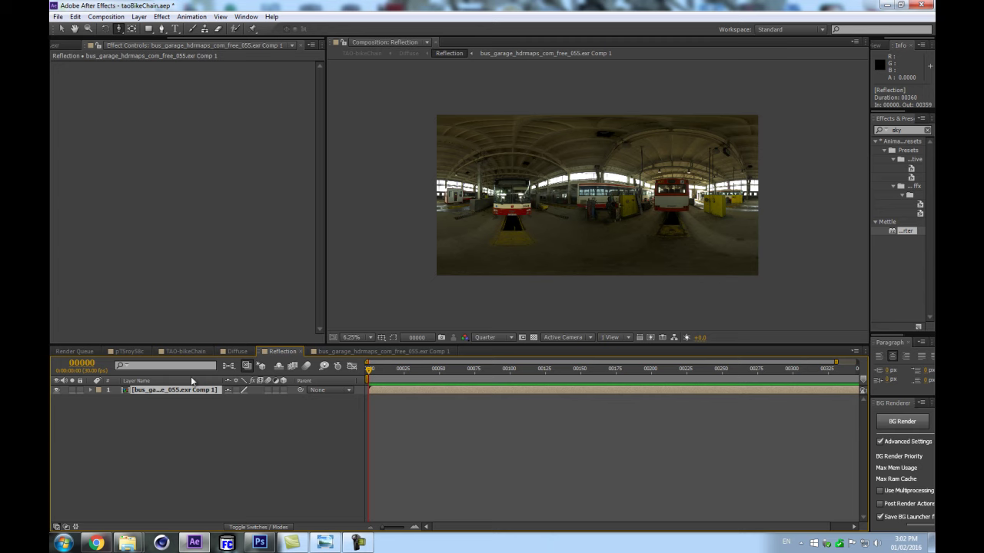
pyautogui.click(229, 365)
pyautogui.click(110, 365)
pyautogui.click(229, 366)
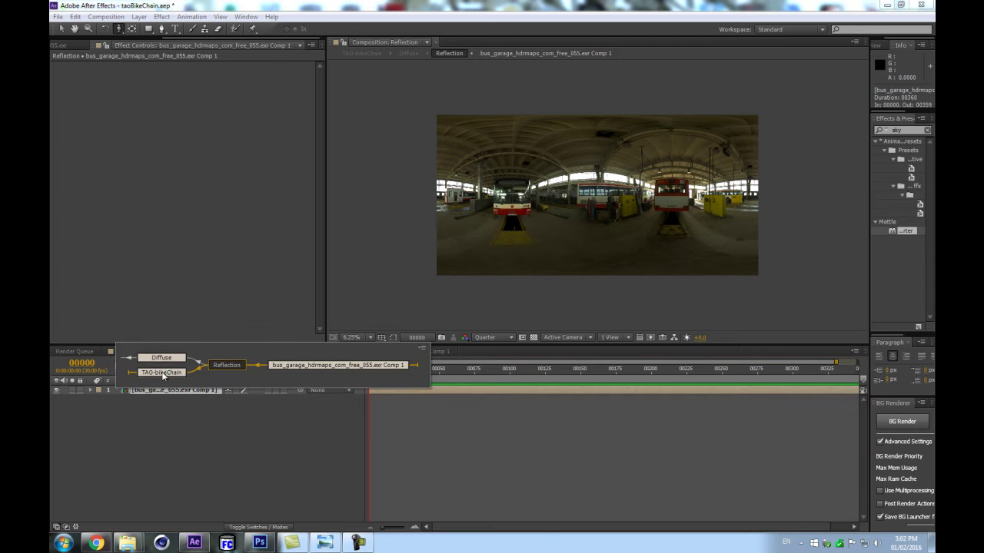
pyautogui.click(157, 370)
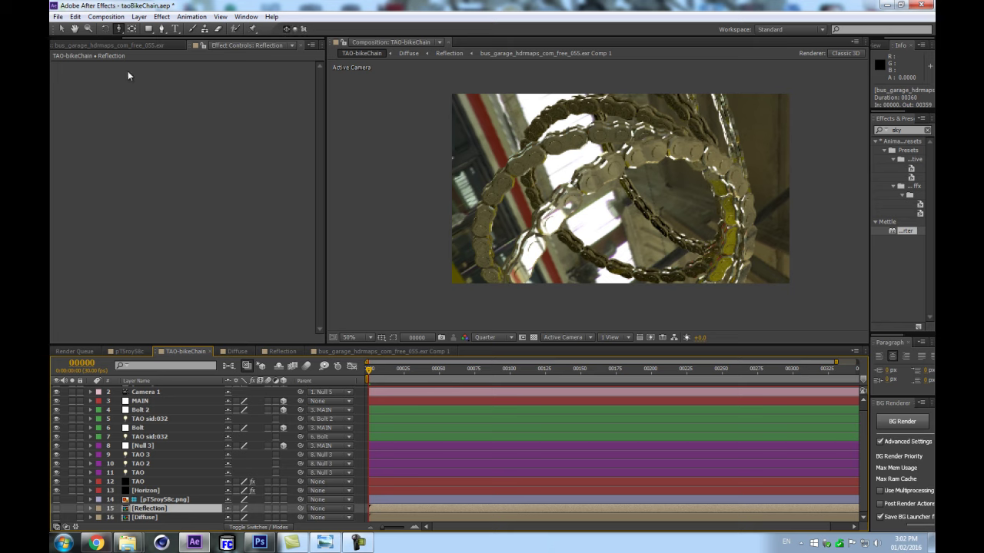
# Step: Reorient the SkyBox Converter camera view to about 18° Tilt, 95° Pan and -37° Roll
pyautogui.click(126, 44)
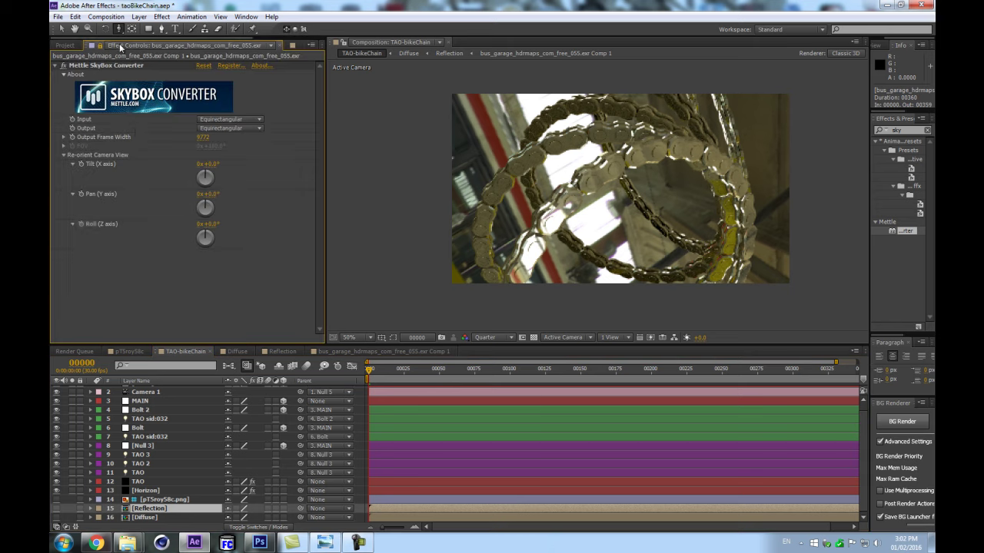
pyautogui.moveTo(211, 171); pyautogui.dragTo(224, 169)
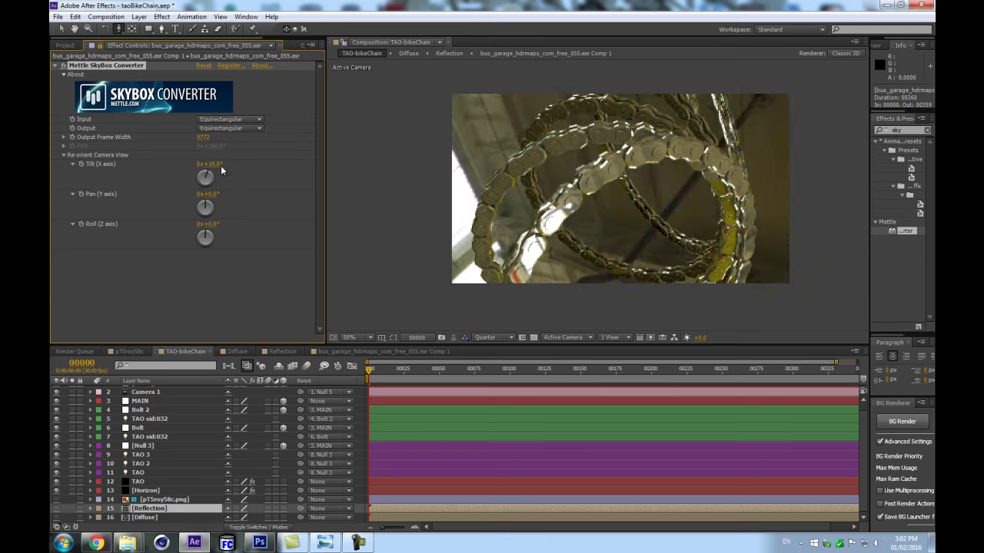
pyautogui.moveTo(211, 203); pyautogui.dragTo(193, 234)
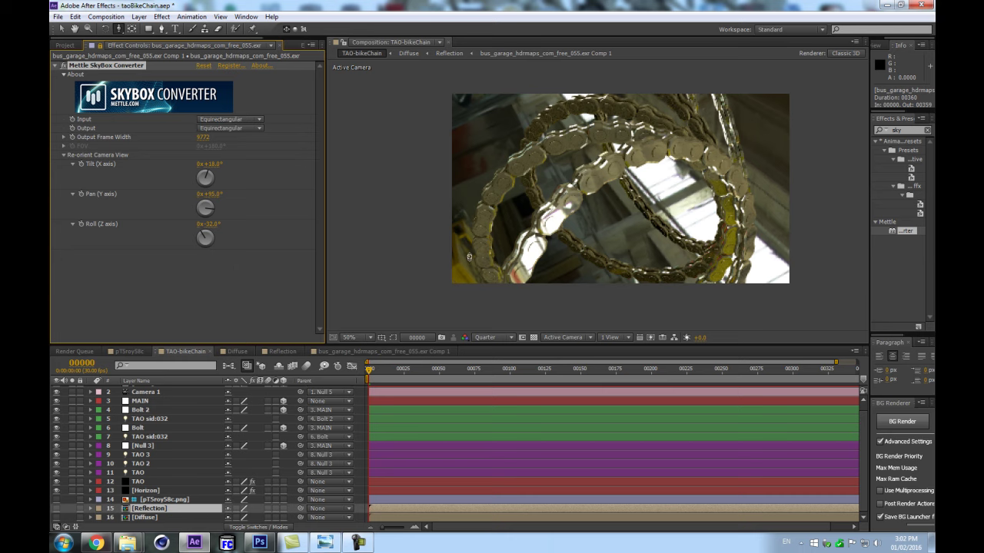
pyautogui.moveTo(207, 224); pyautogui.dragTo(205, 228)
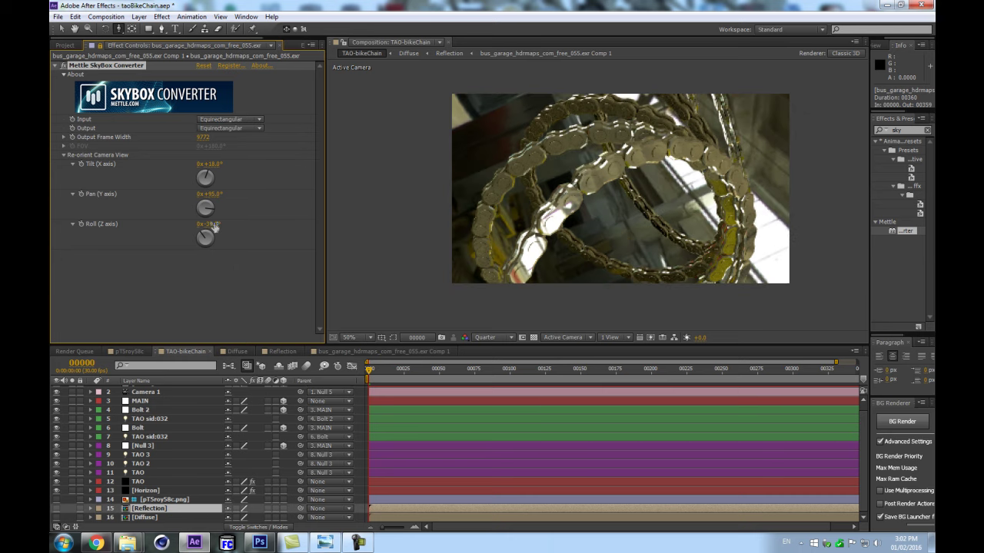
pyautogui.moveTo(215, 226); pyautogui.dragTo(216, 226)
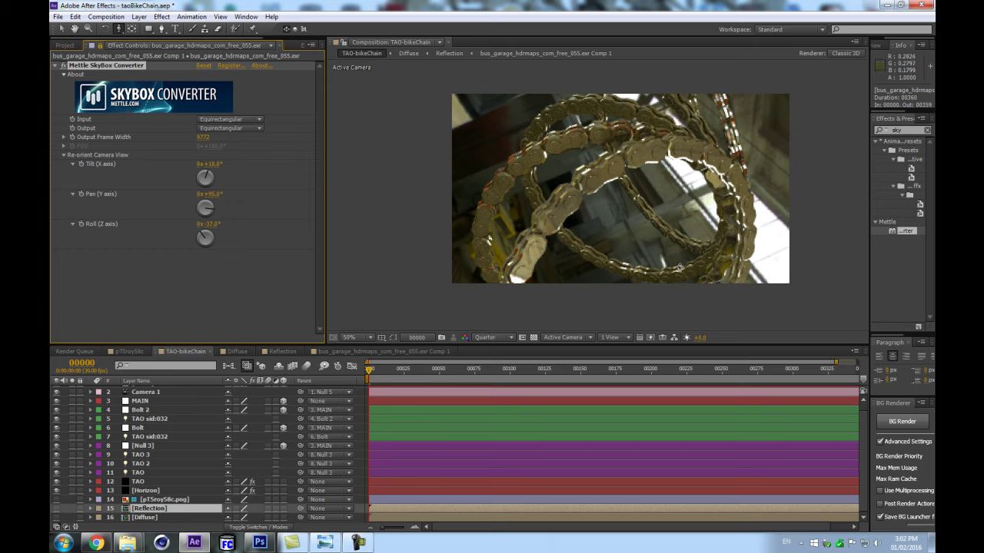
# Step: Set Segments to 200 in the Segment settings of the TAO layer's Tao effect
pyautogui.click(136, 500)
pyautogui.click(146, 490)
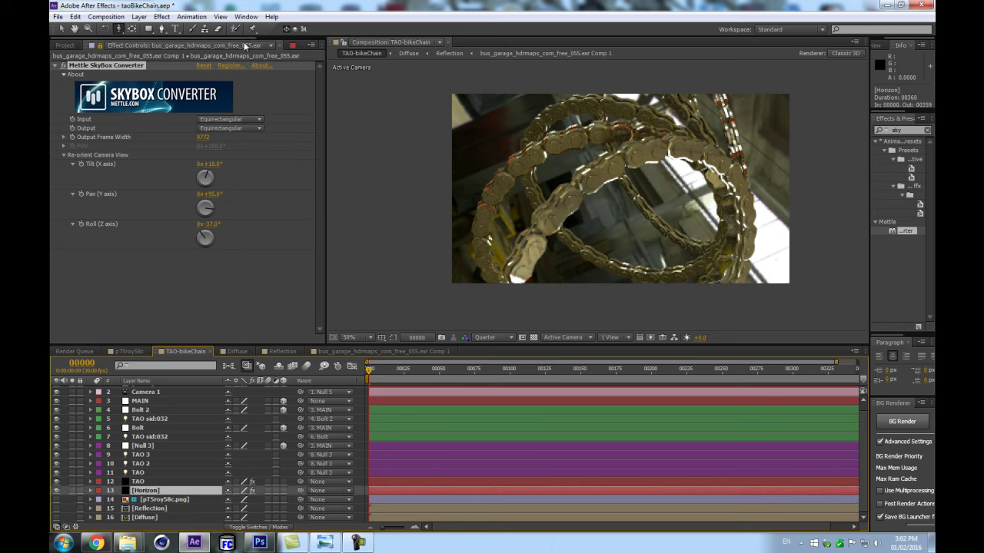
pyautogui.click(295, 45)
pyautogui.click(123, 46)
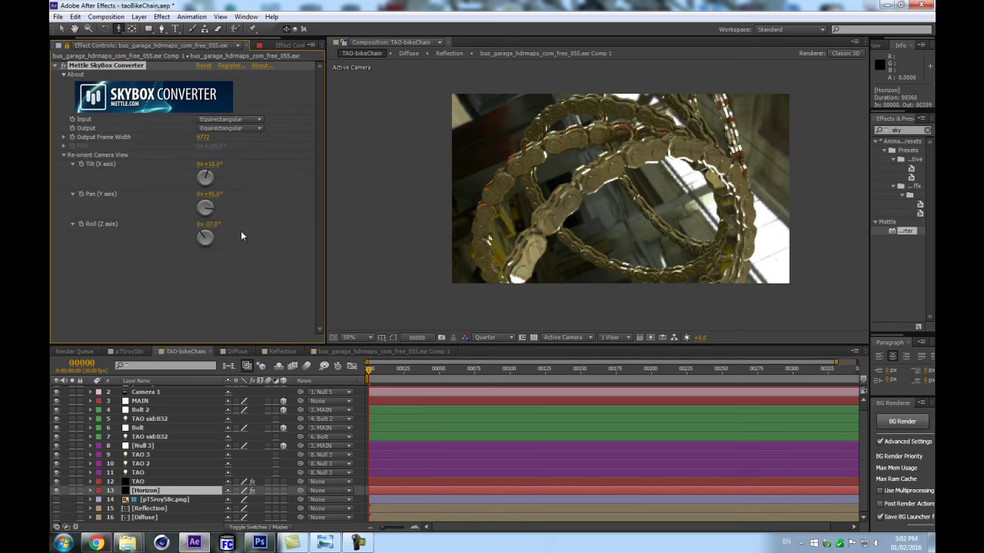
pyautogui.click(142, 481)
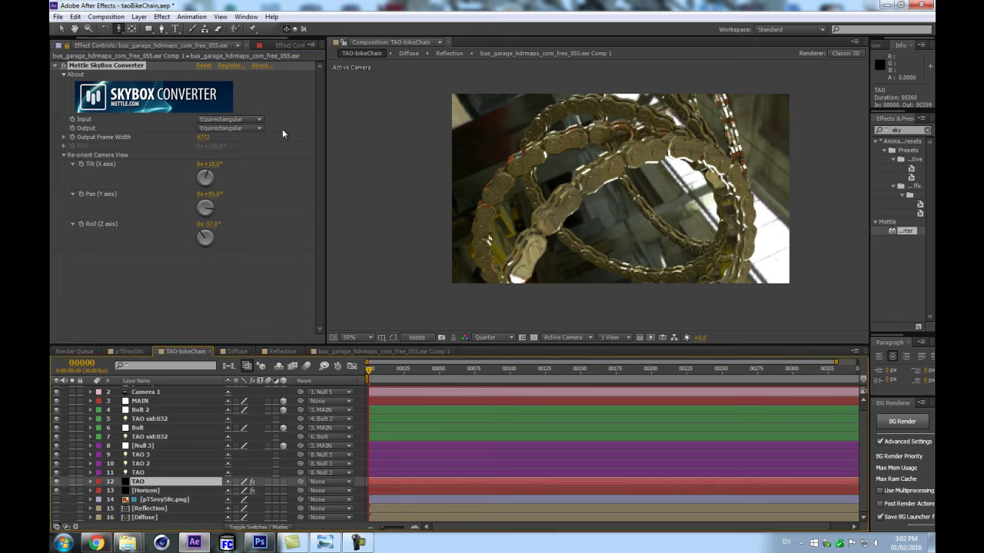
pyautogui.click(67, 45)
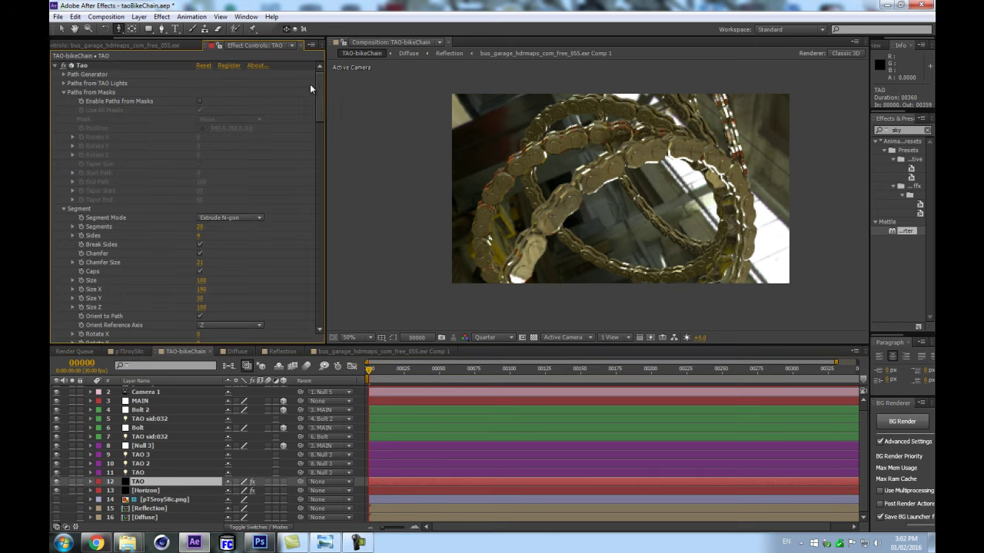
pyautogui.moveTo(320, 116)
pyautogui.mouseDown()
pyautogui.moveTo(325, 257)
pyautogui.moveTo(340, 161)
pyautogui.moveTo(334, 115)
pyautogui.mouseUp()
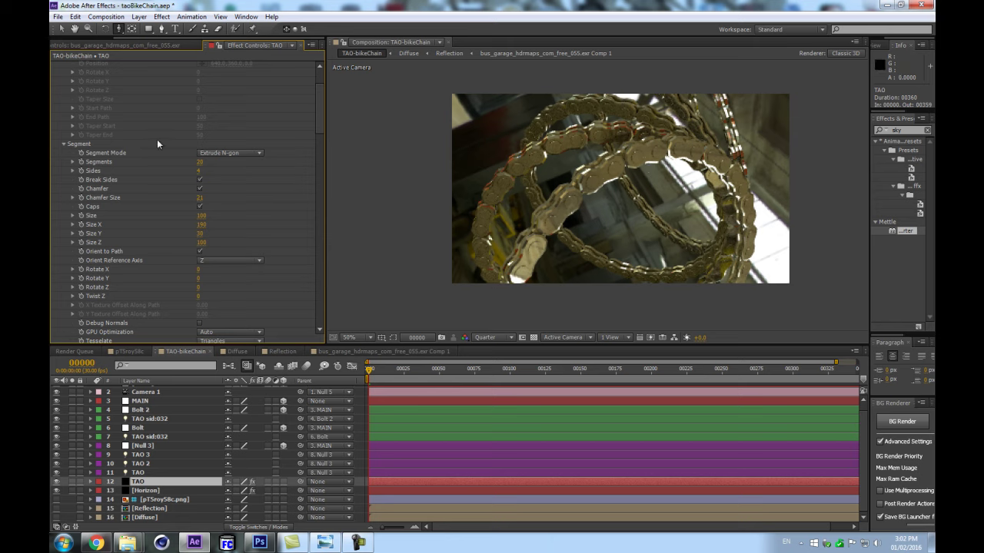
pyautogui.click(203, 161)
pyautogui.write('200')
pyautogui.press('Return')
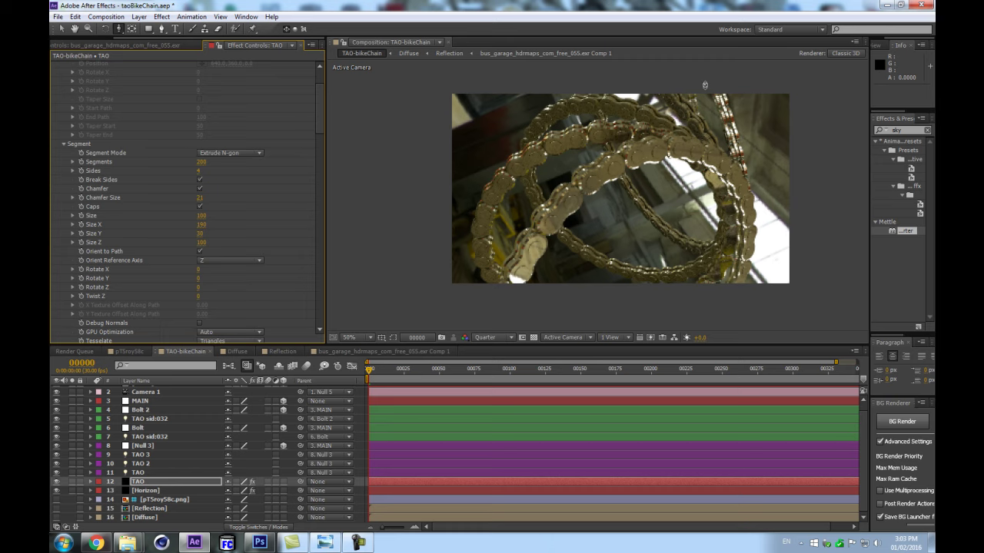
# Step: Change the TAO-bikeChain preview resolution to Full
pyautogui.scroll(2, 663, 147)
pyautogui.scroll(-1, 662, 148)
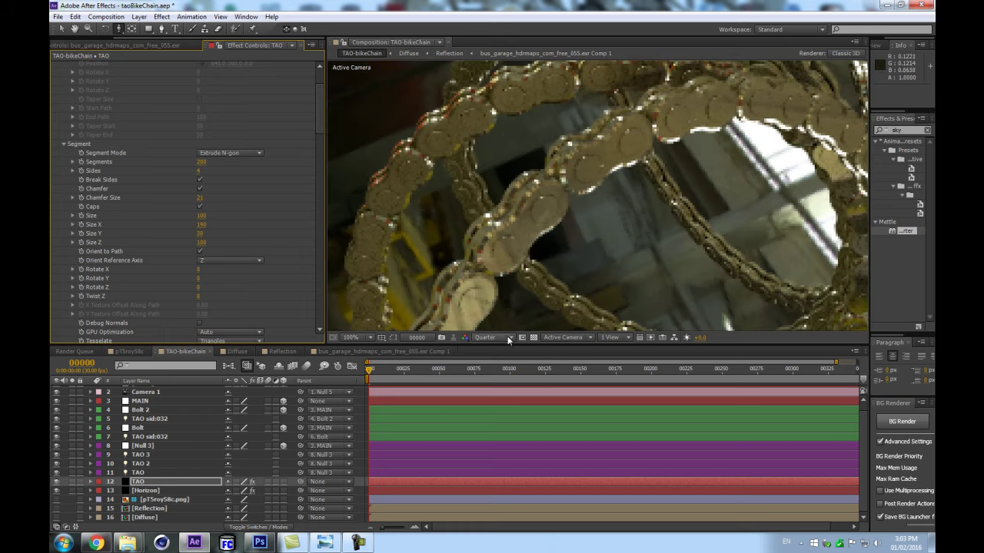
pyautogui.click(501, 339)
pyautogui.click(494, 366)
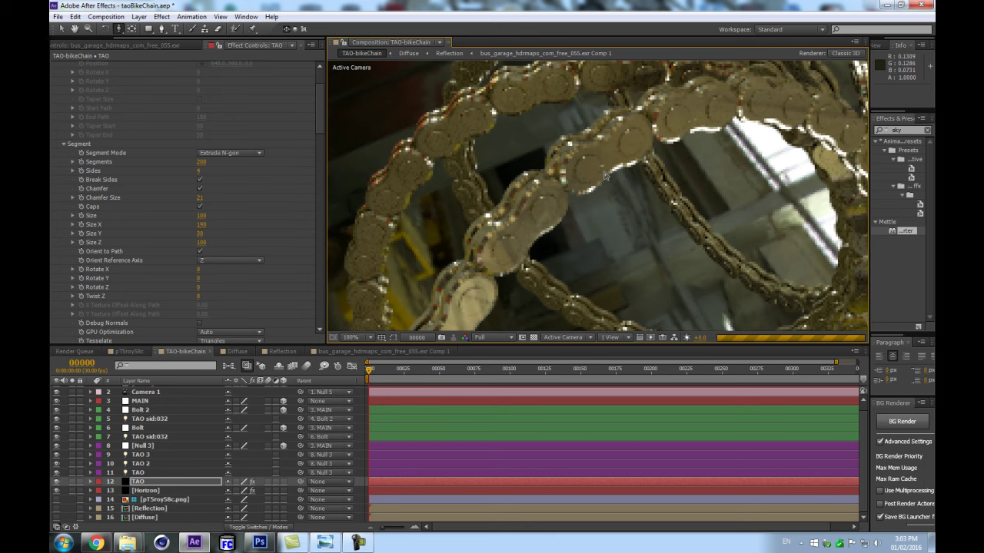
# Step: Examine the chain links' shape, edges and reflections up close in different parts of the full-resolution preview
pyautogui.scroll(2, 619, 173)
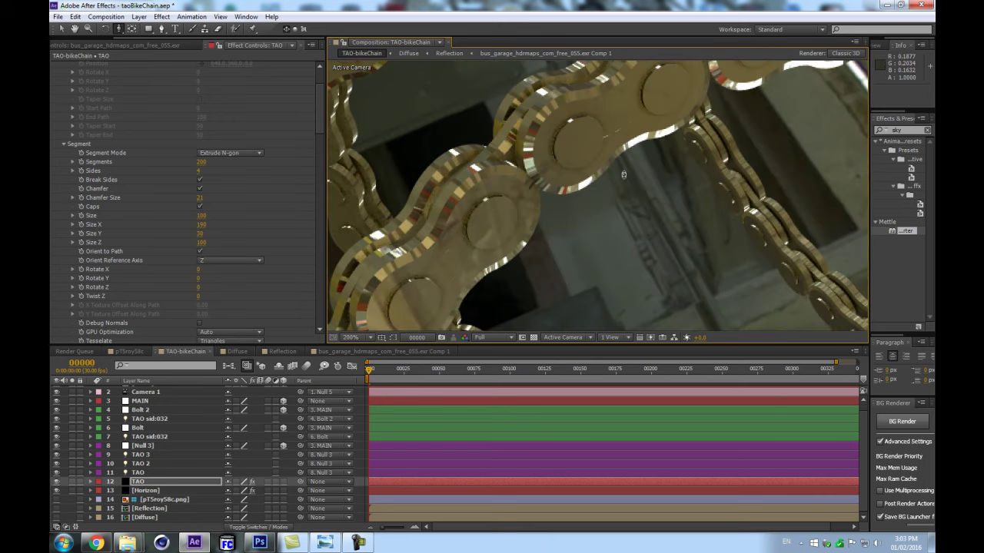
pyautogui.scroll(-4, 618, 172)
pyautogui.scroll(3, 624, 186)
pyautogui.press('space')
pyautogui.moveTo(459, 248); pyautogui.dragTo(586, 88)
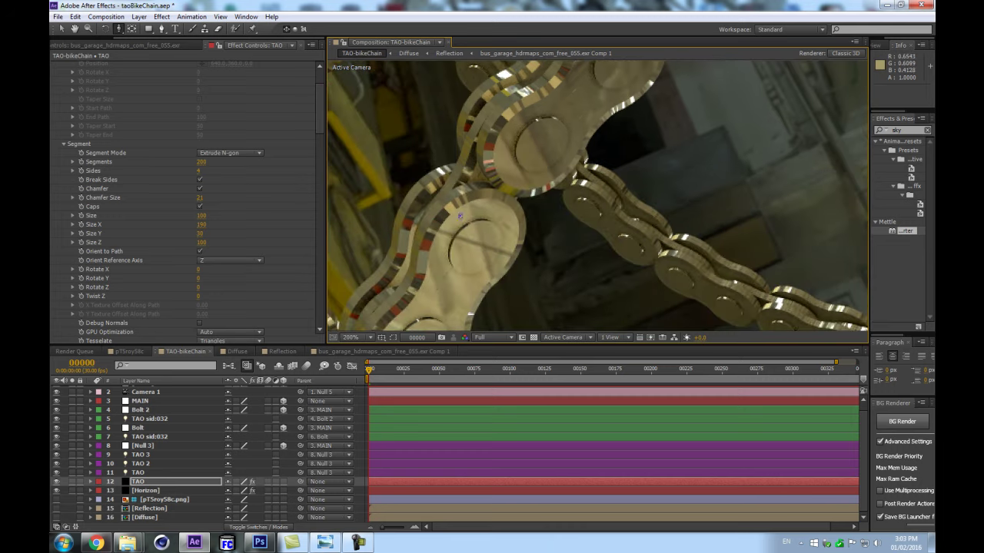
pyautogui.scroll(1, 454, 215)
pyautogui.scroll(-4, 454, 215)
pyautogui.press('space')
pyautogui.moveTo(821, 106); pyautogui.dragTo(725, 199)
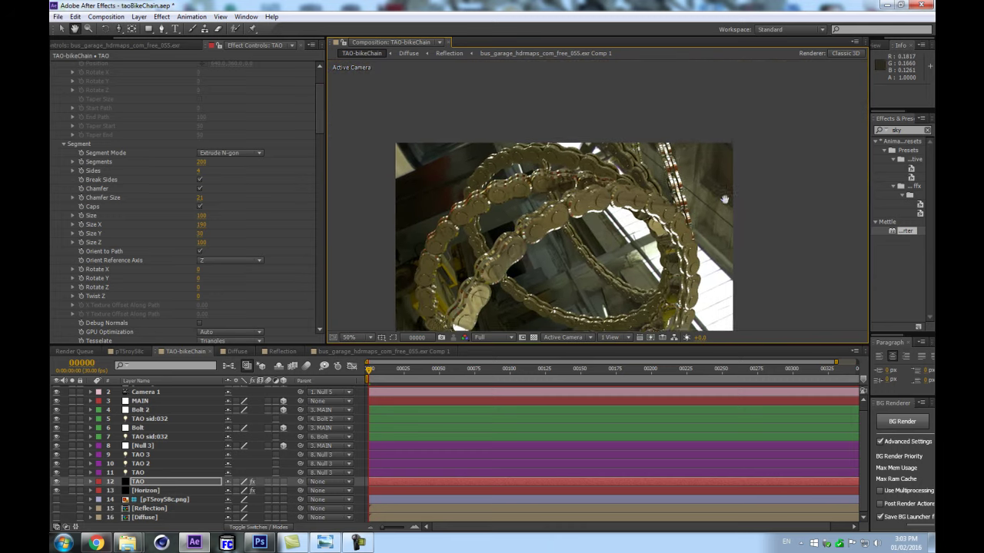
pyautogui.scroll(2, 724, 199)
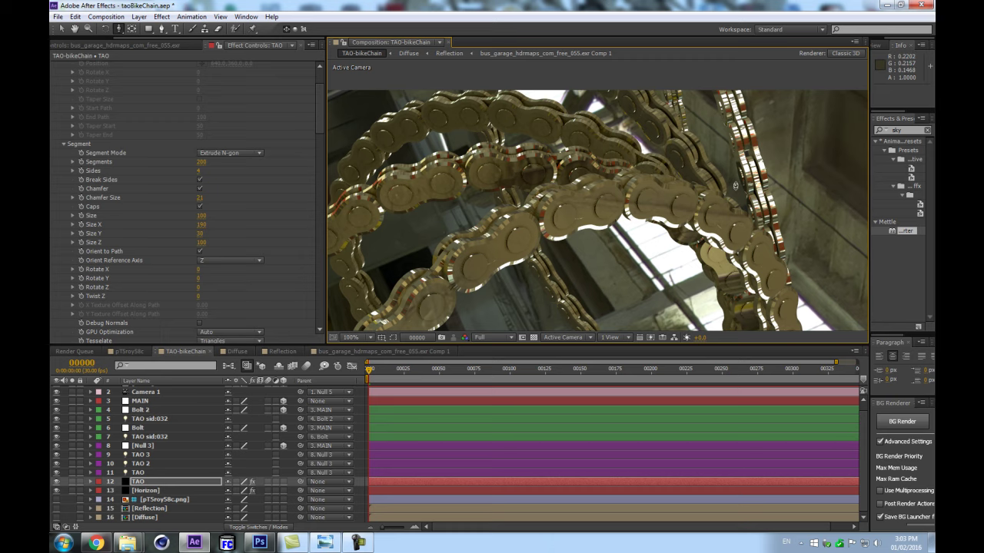
# Step: Examine the chain preview at different magnifications and review the Tao effect's settings from Segment through to Visibility and Rendering
pyautogui.scroll(-2, 736, 177)
pyautogui.moveTo(519, 281); pyautogui.dragTo(559, 235)
pyautogui.press('c')
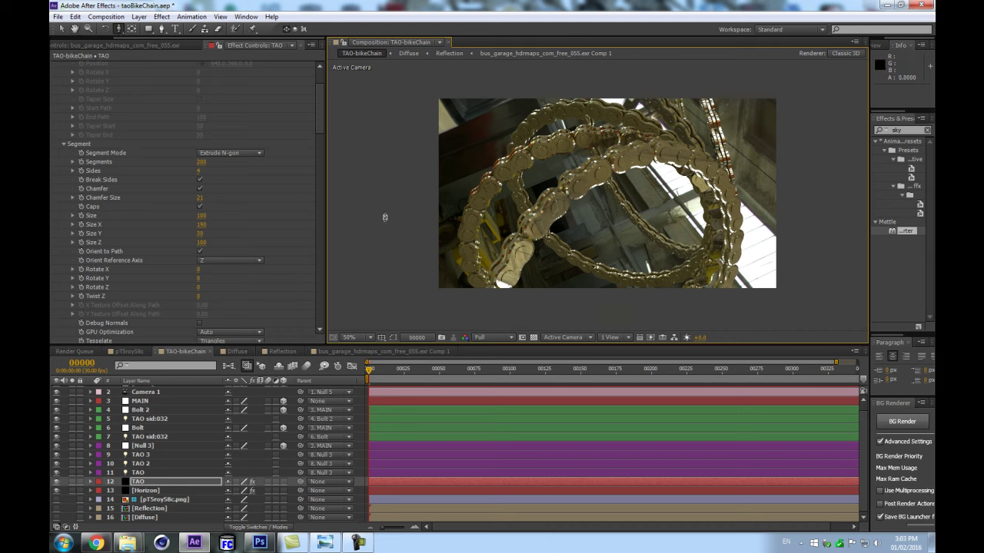
pyautogui.scroll(2, 384, 217)
pyautogui.scroll(-3, 228, 209)
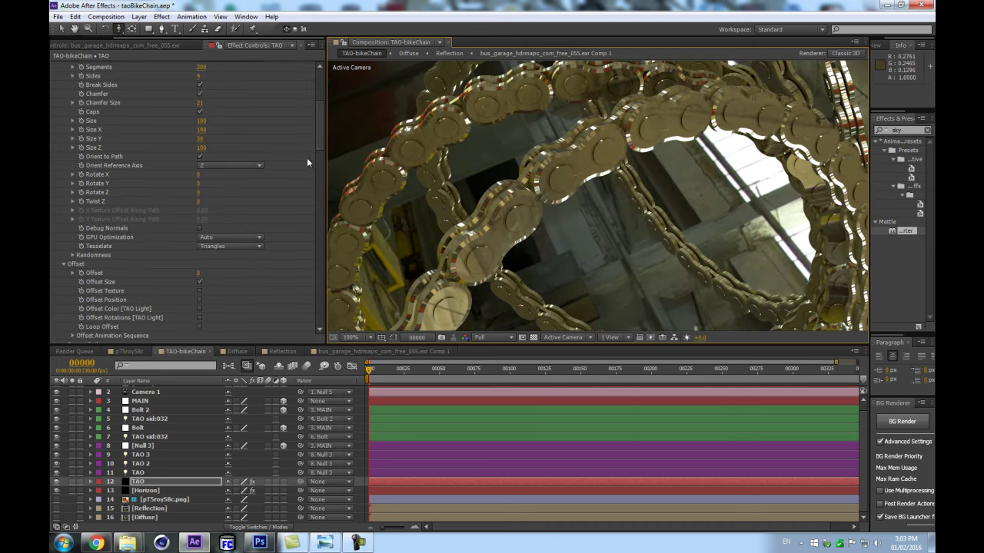
pyautogui.scroll(-8, 320, 187)
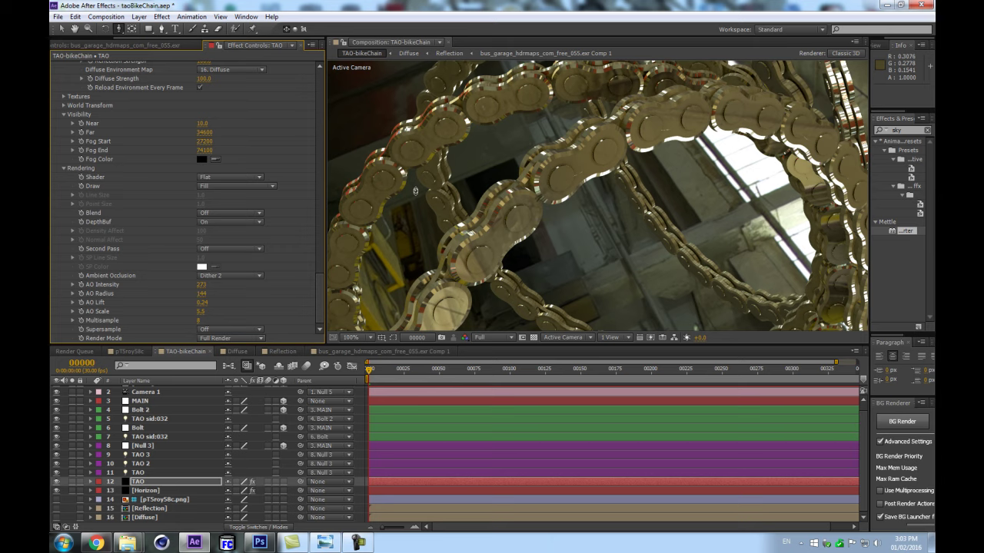
pyautogui.scroll(-2, 415, 191)
# Step: View the render taoBikeChain_02_00000.jpg in Windows Photo Viewer, return to After Effects and inspect the current chain preview for comparison
pyautogui.click(324, 542)
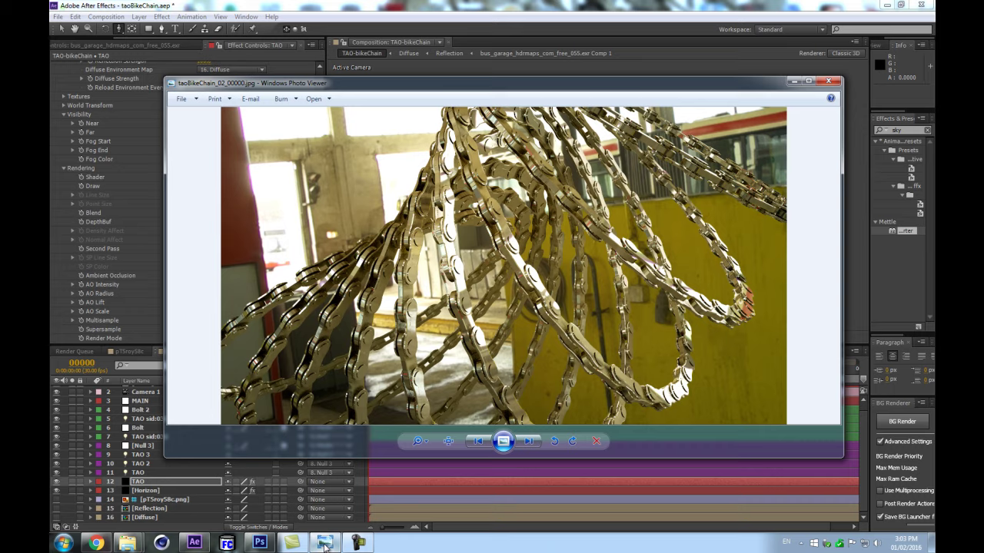
pyautogui.click(324, 543)
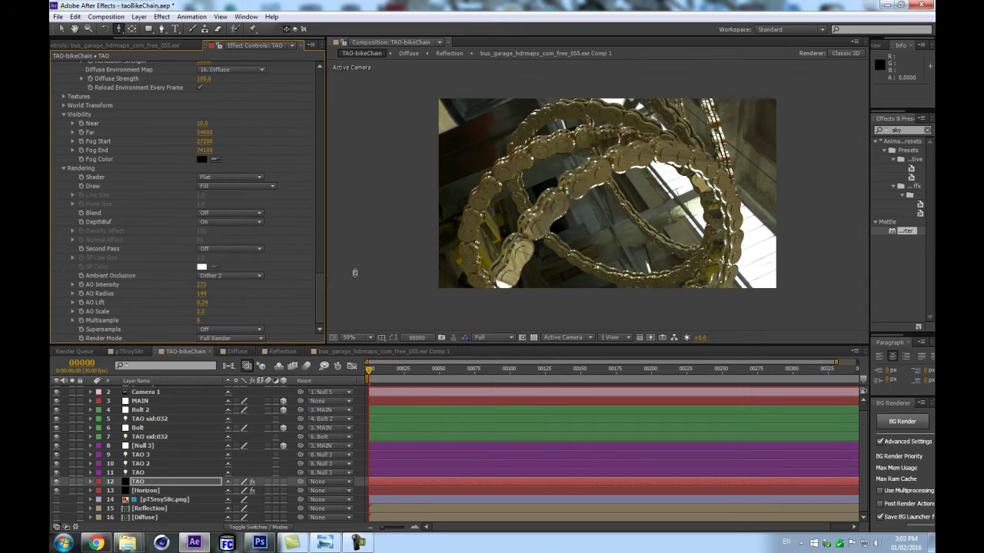
pyautogui.scroll(2, 612, 243)
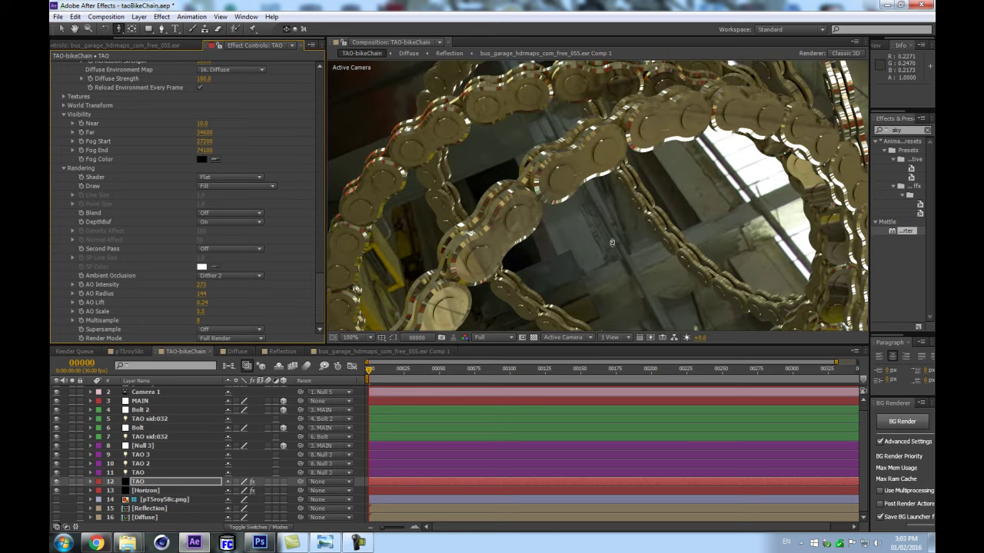
pyautogui.scroll(-2, 612, 243)
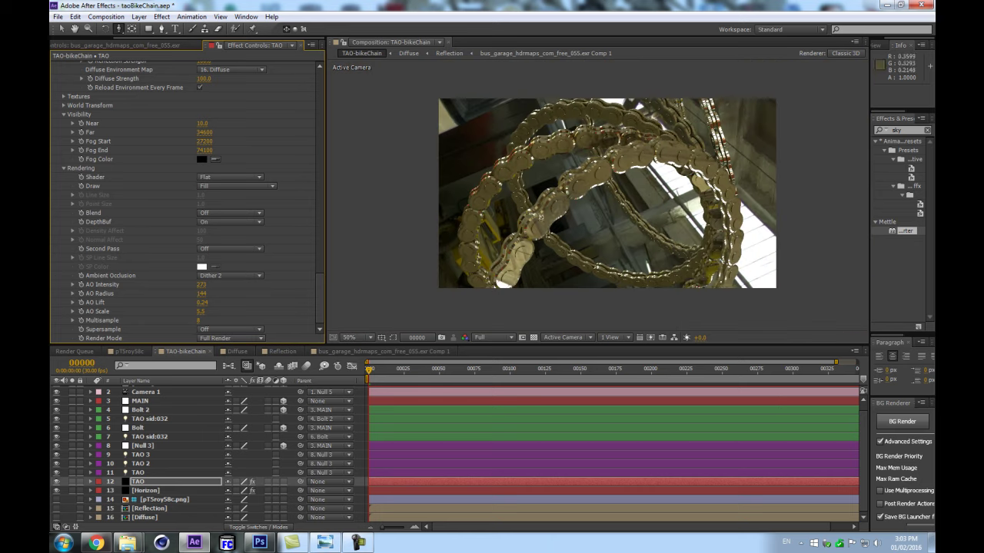
# Step: Review the TAO layer's Tao settings and the bus garage layer's SkyBox Converter reorientation settings alongside the chain preview
pyautogui.moveTo(320, 296); pyautogui.dragTo(273, 15)
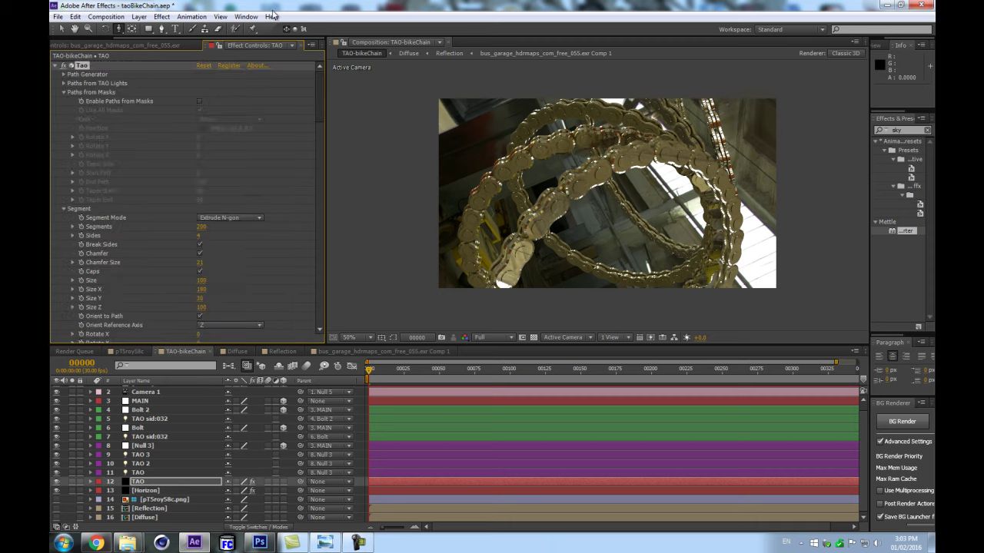
pyautogui.click(123, 44)
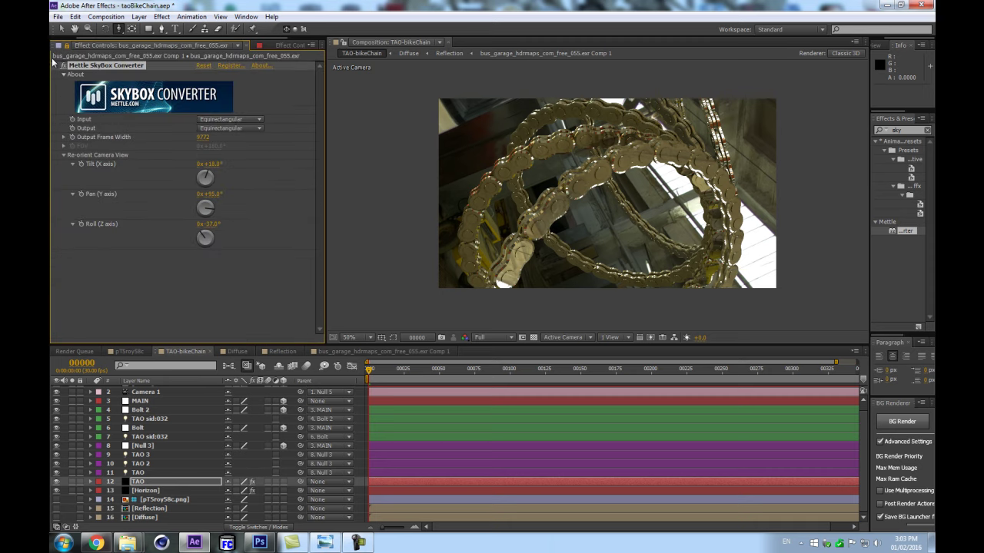
pyautogui.click(278, 45)
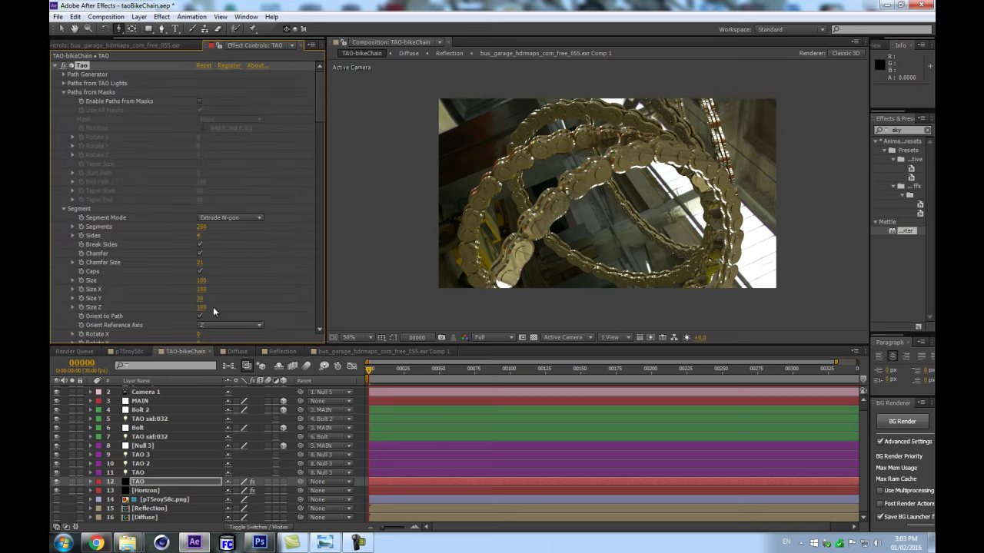
pyautogui.click(137, 484)
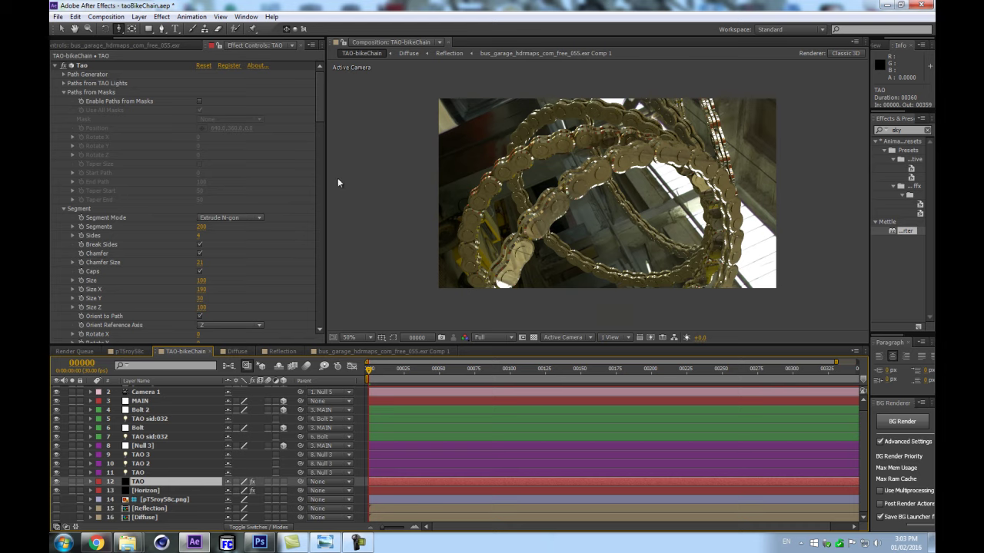
pyautogui.scroll(2, 695, 187)
pyautogui.scroll(-2, 695, 187)
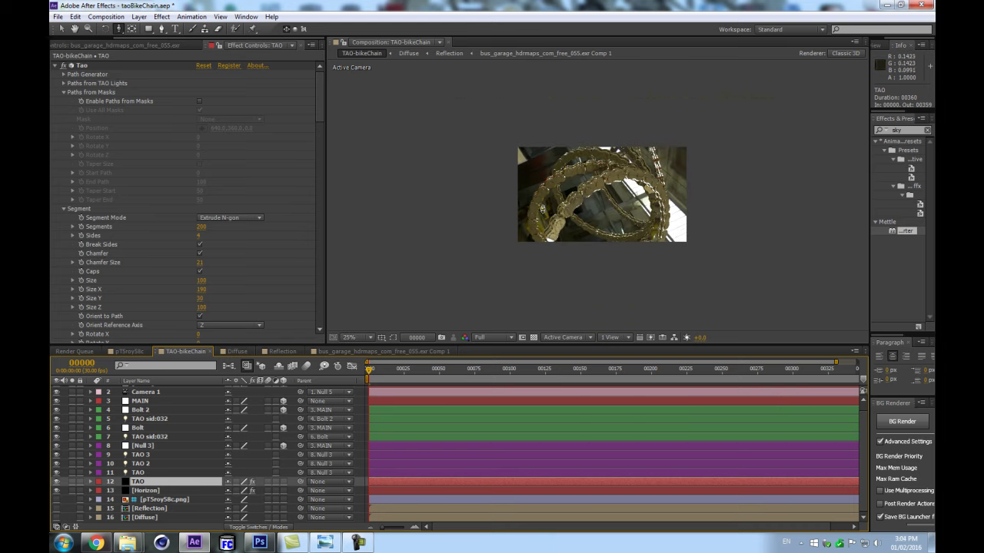
pyautogui.scroll(1, 601, 246)
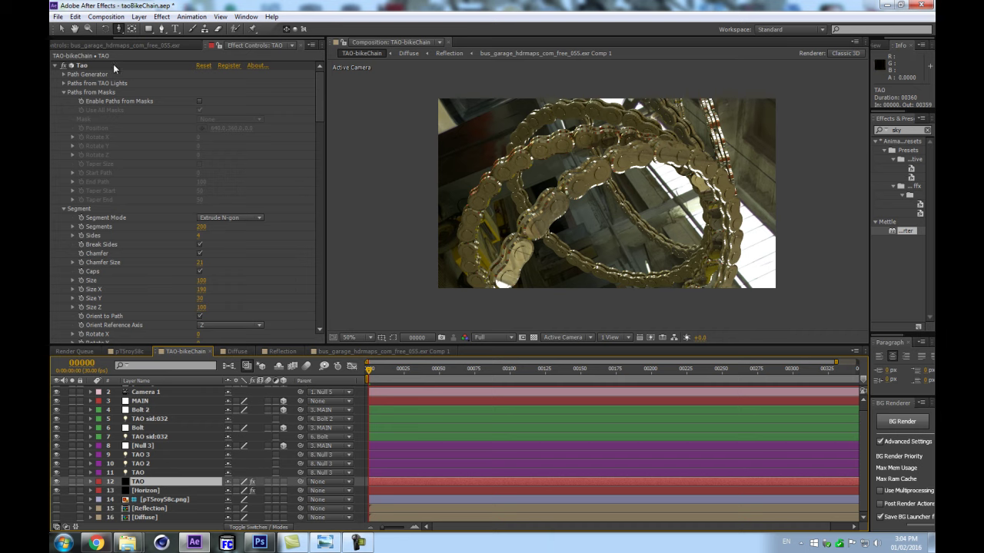
pyautogui.click(115, 45)
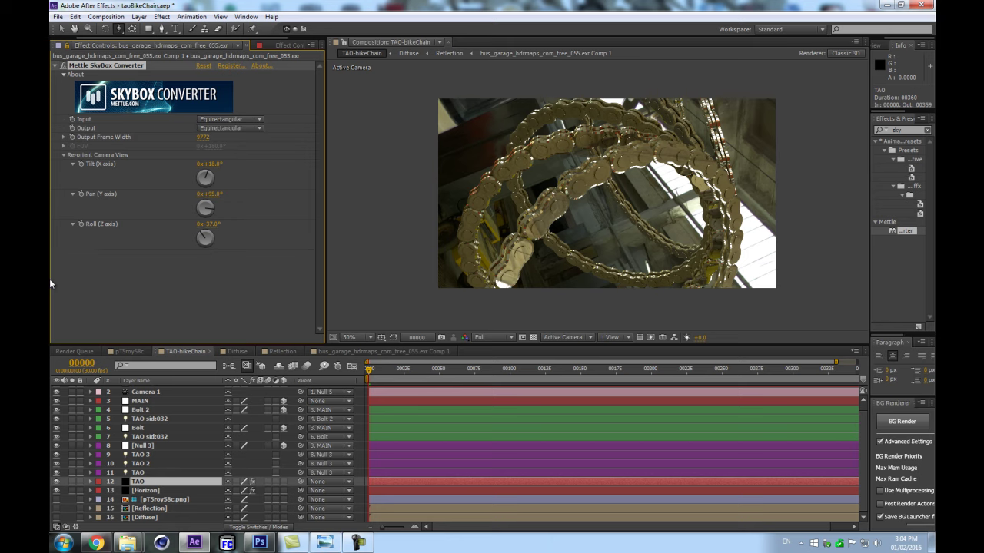